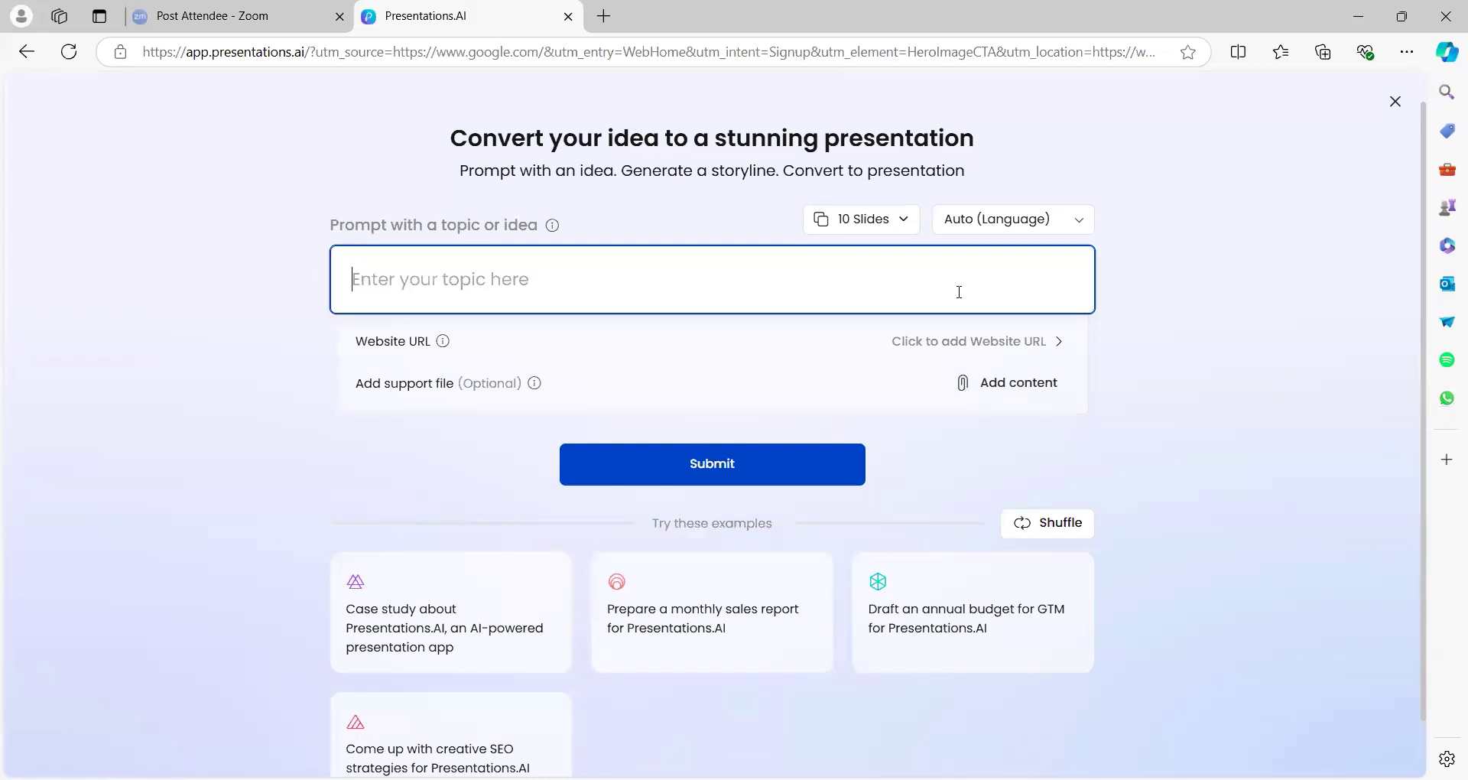
Enter 'marketing management' with 15 slides in English (US), then bring up the website URL search
text(marke)
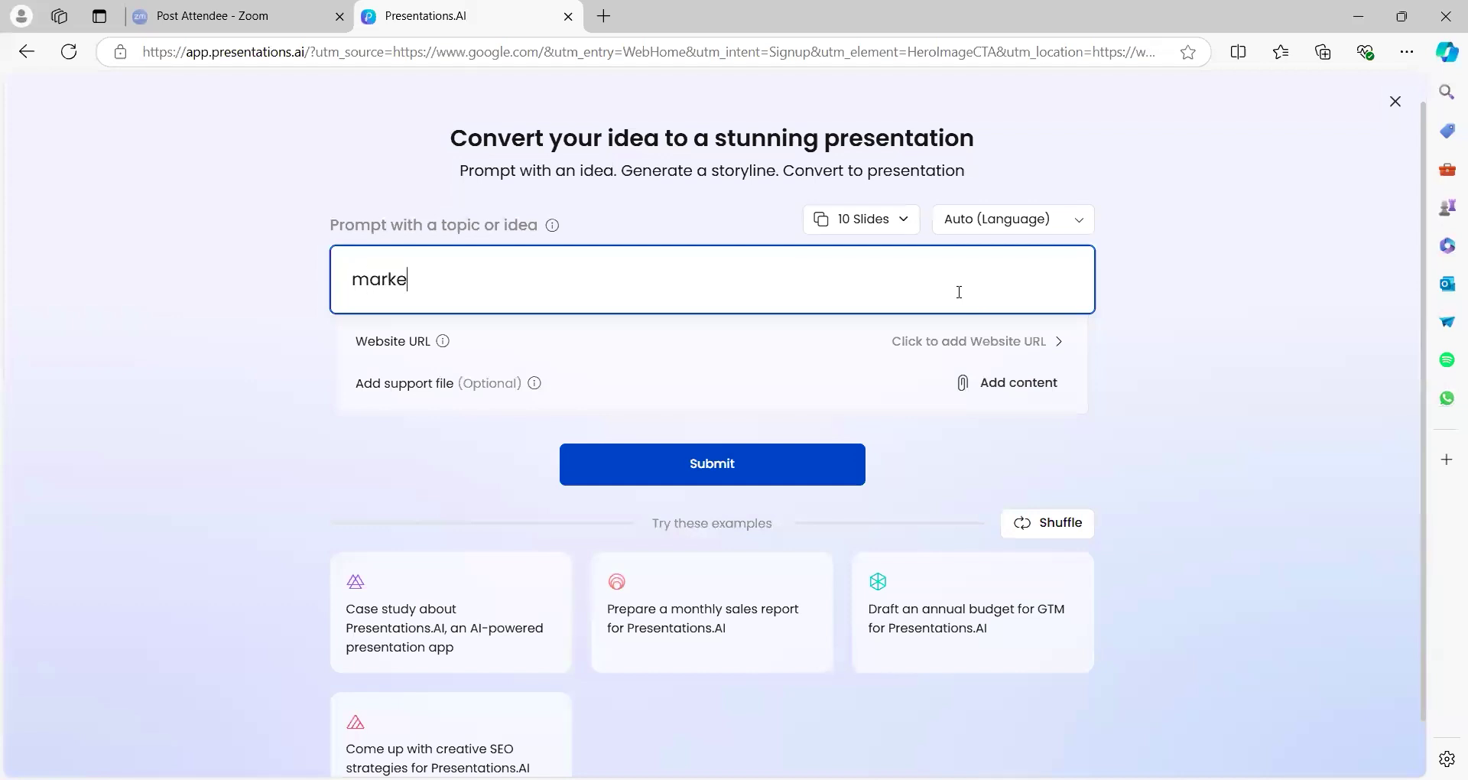
text(ting management)
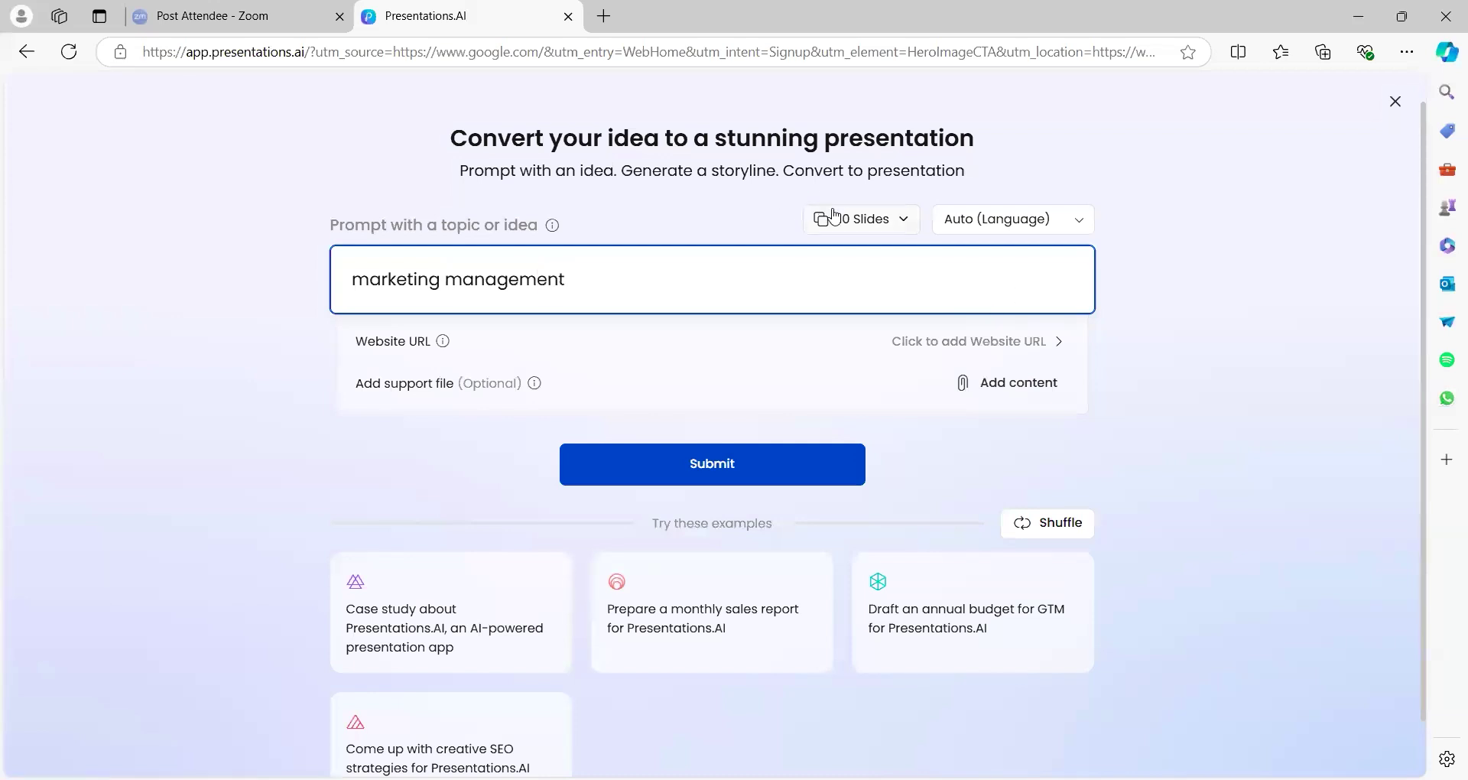
click(856, 221)
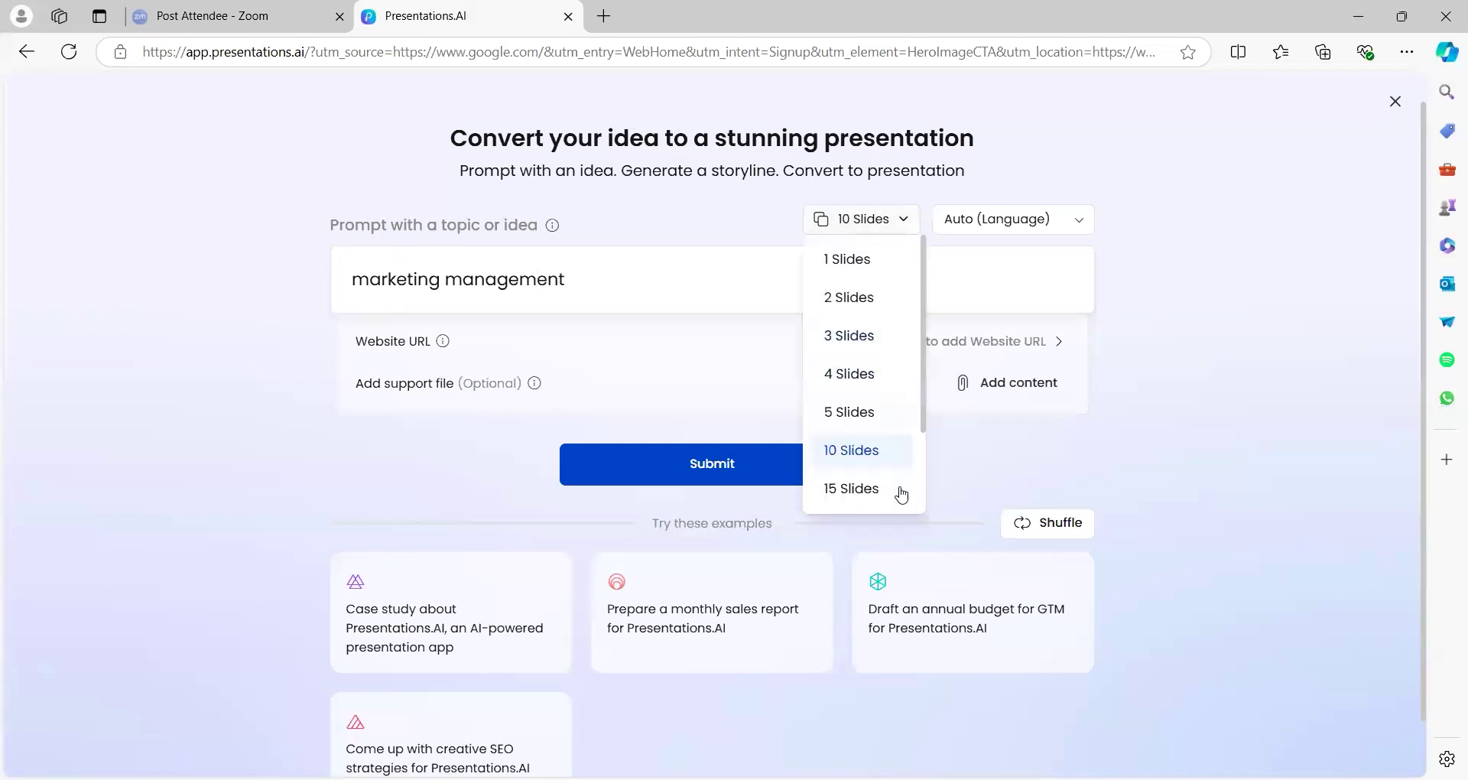
click(867, 494)
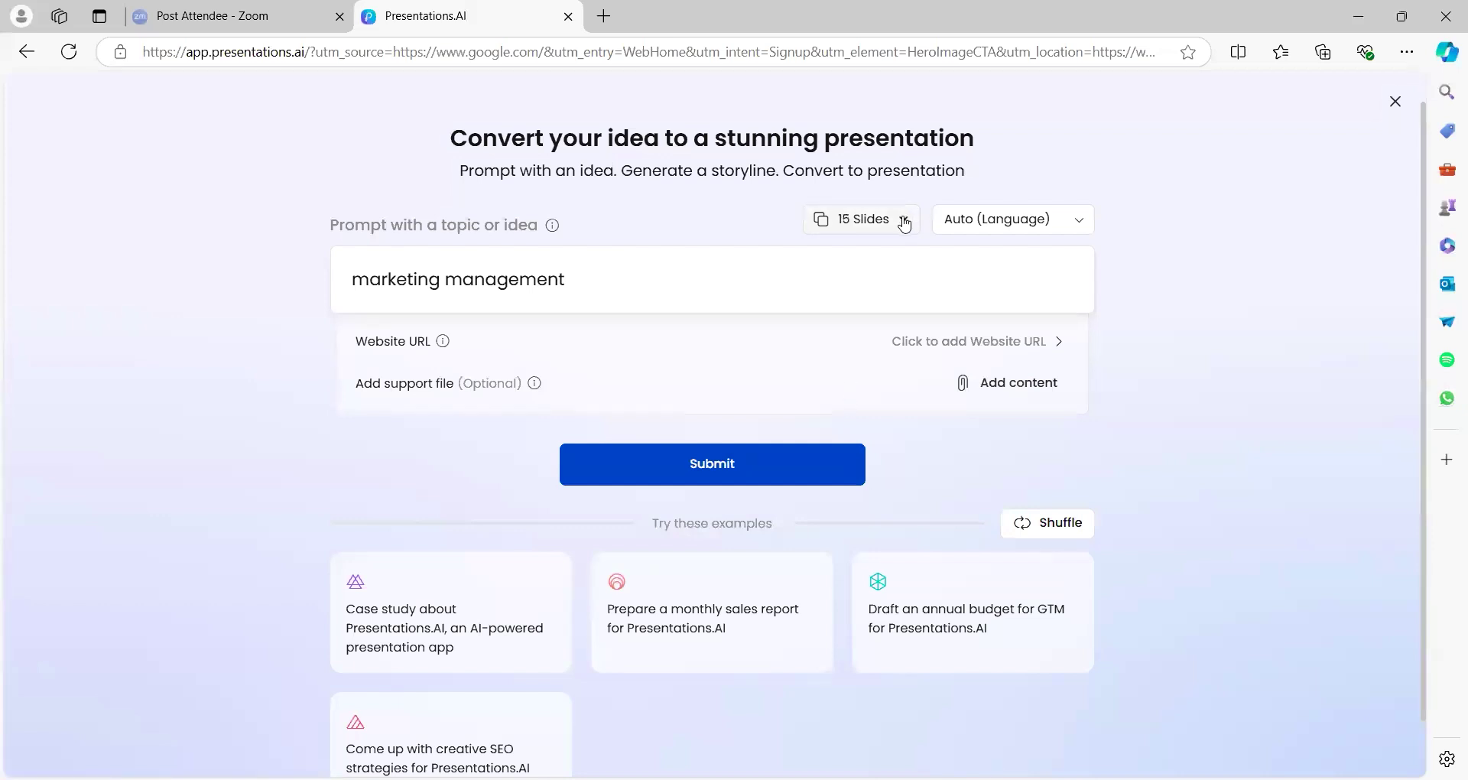
click(988, 222)
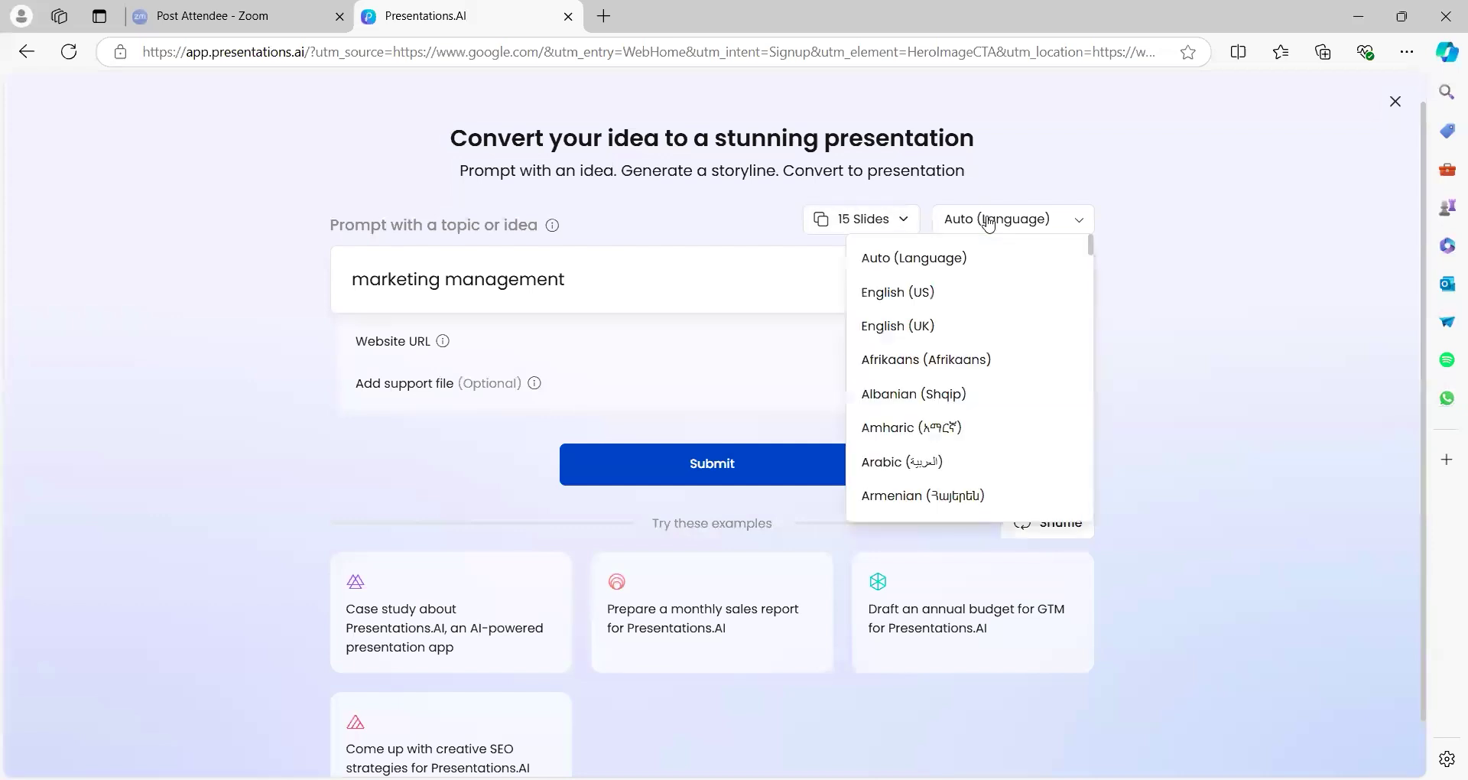
click(917, 301)
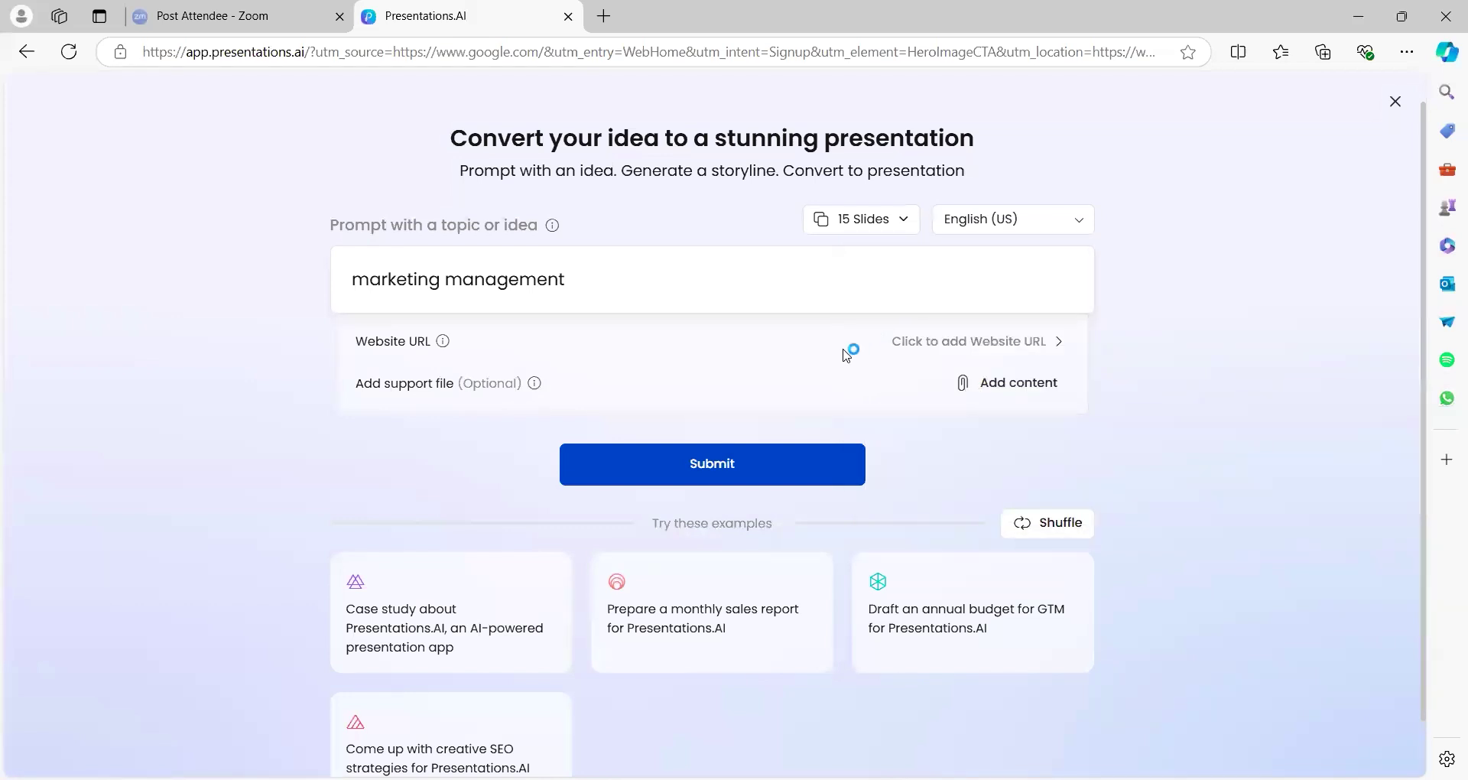
click(936, 342)
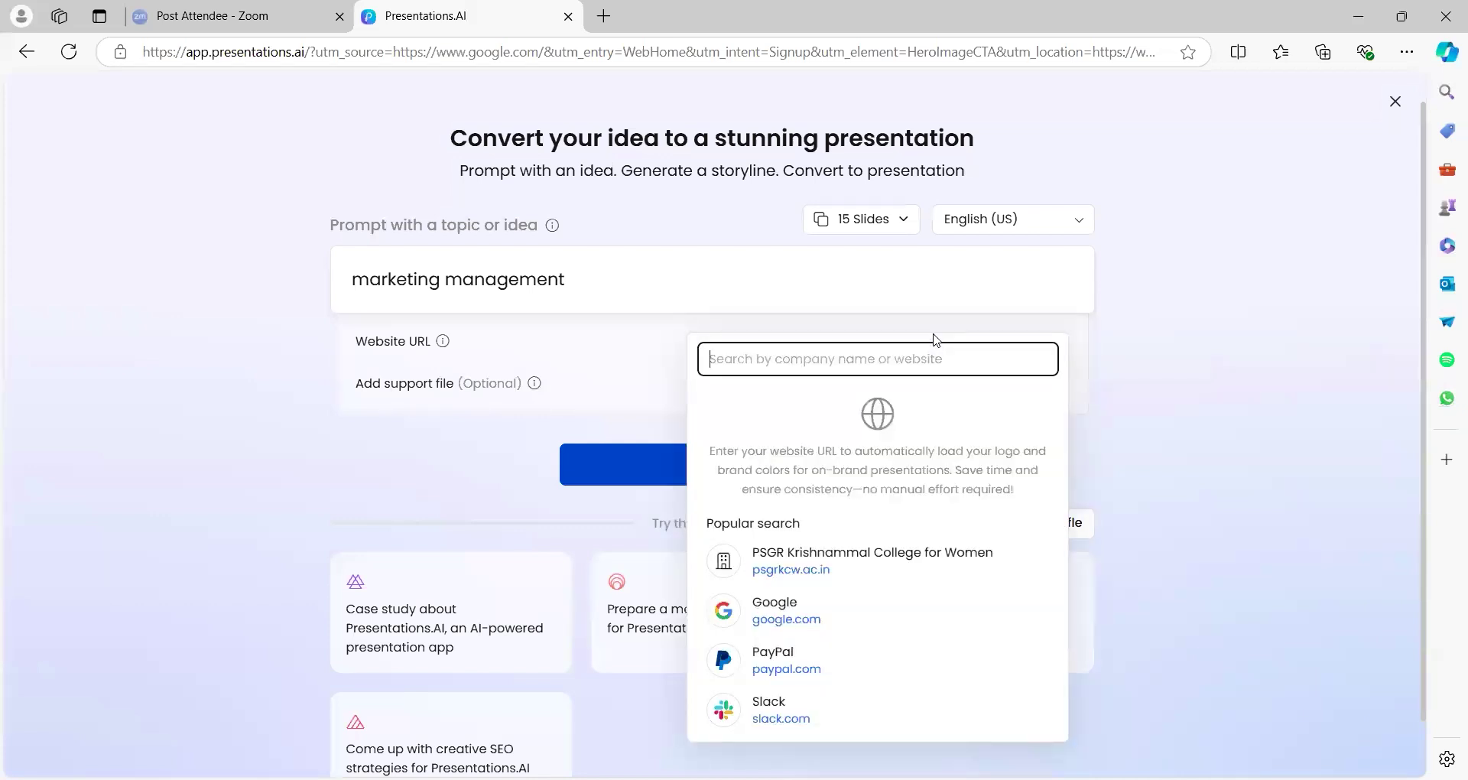
Close the website search and cancel the support-file picker without attaching anything
click(503, 461)
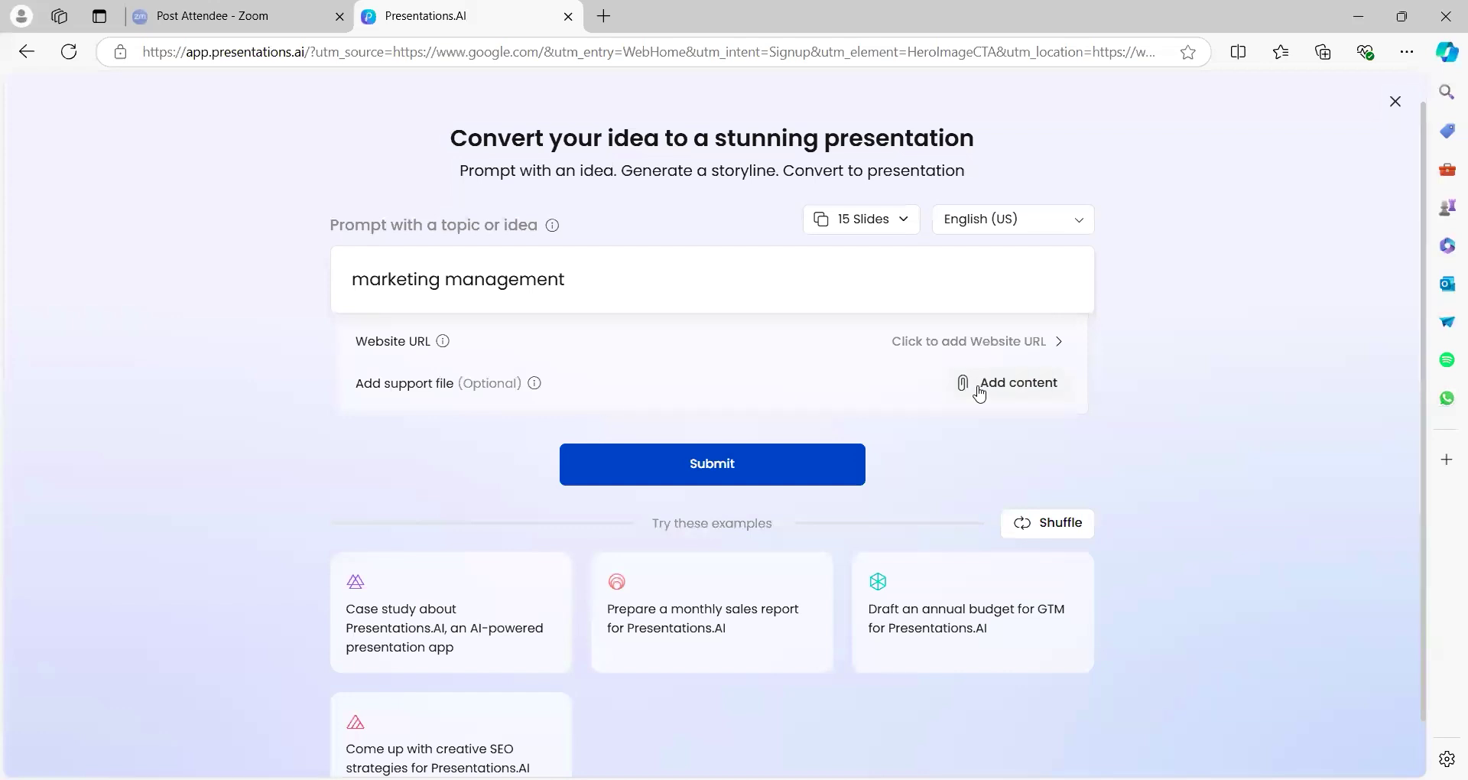
click(1016, 389)
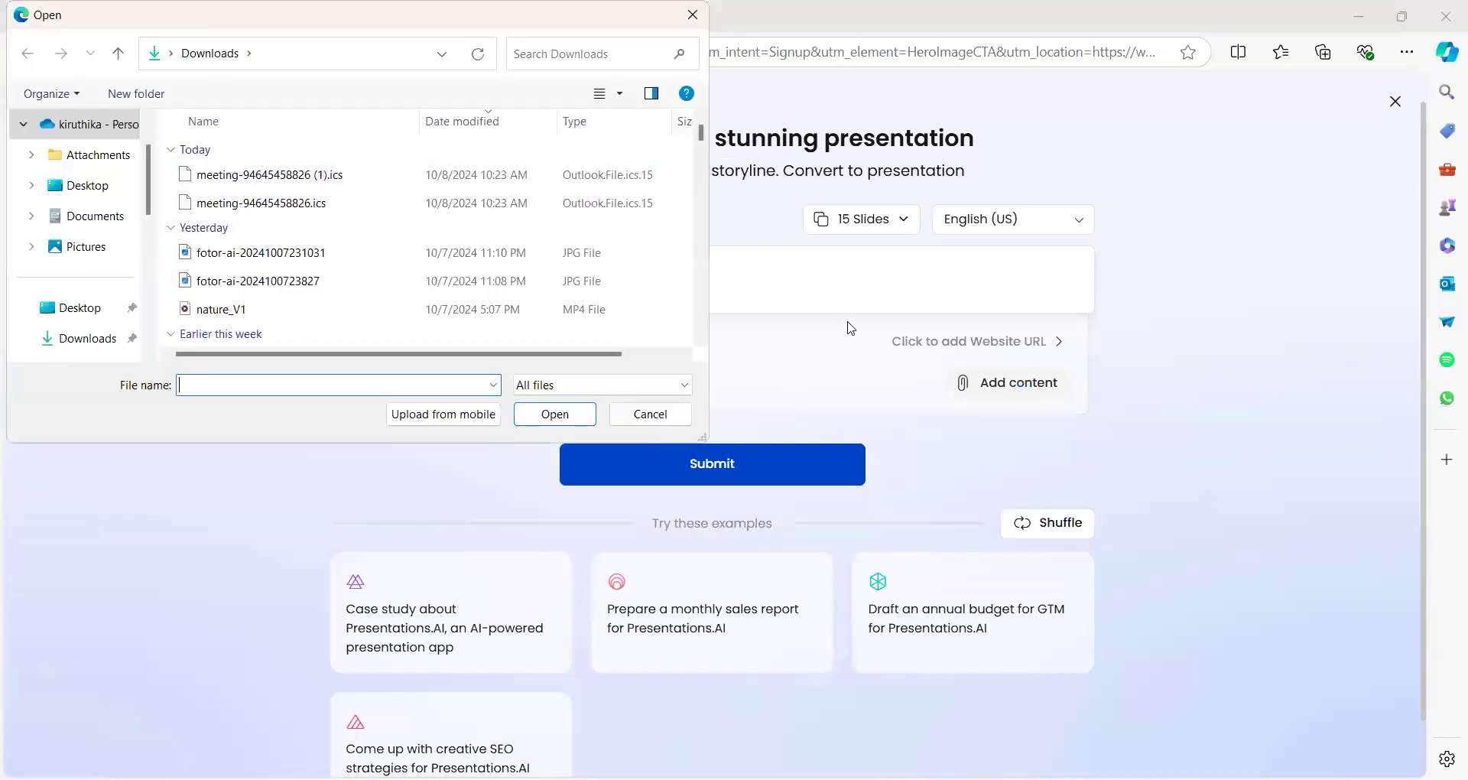
click(645, 420)
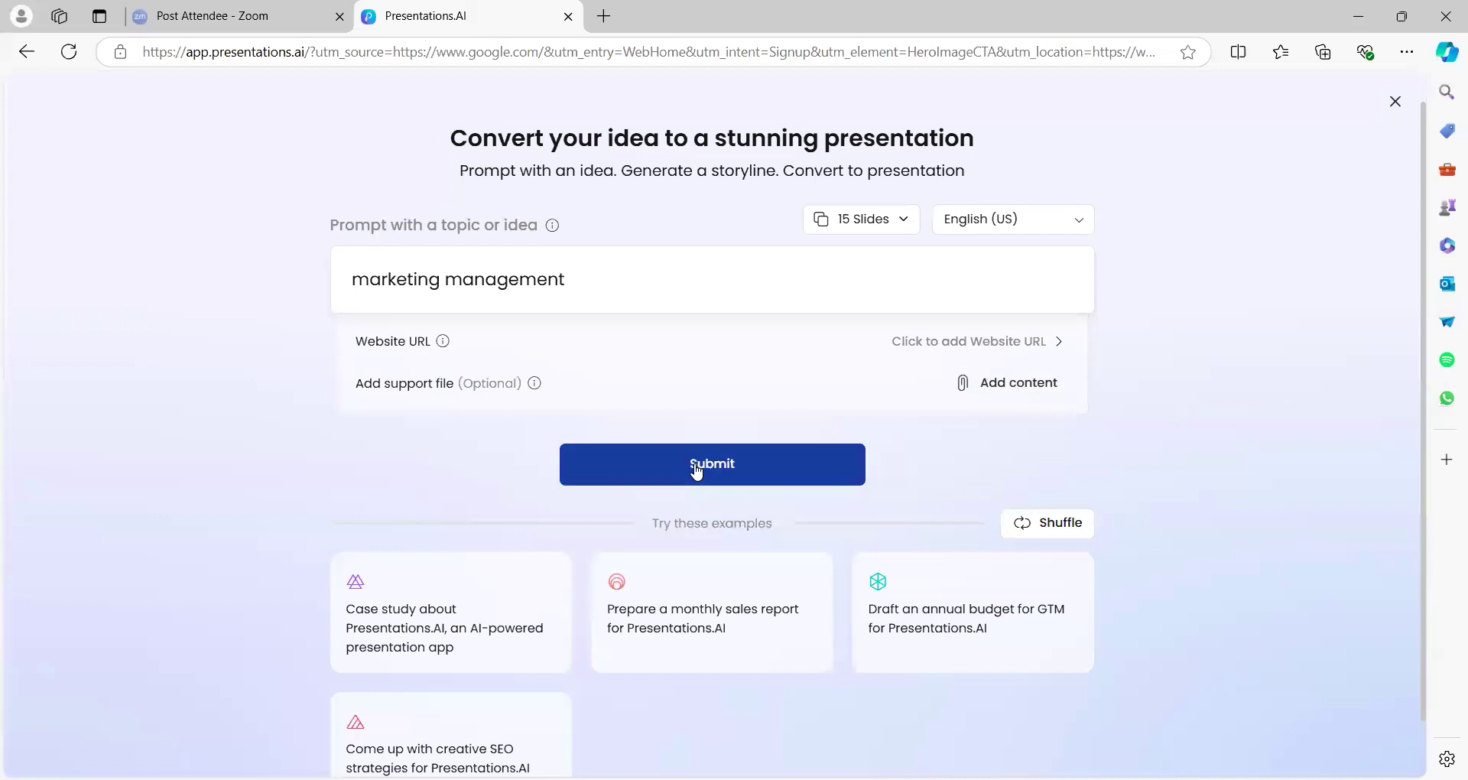
click(696, 471)
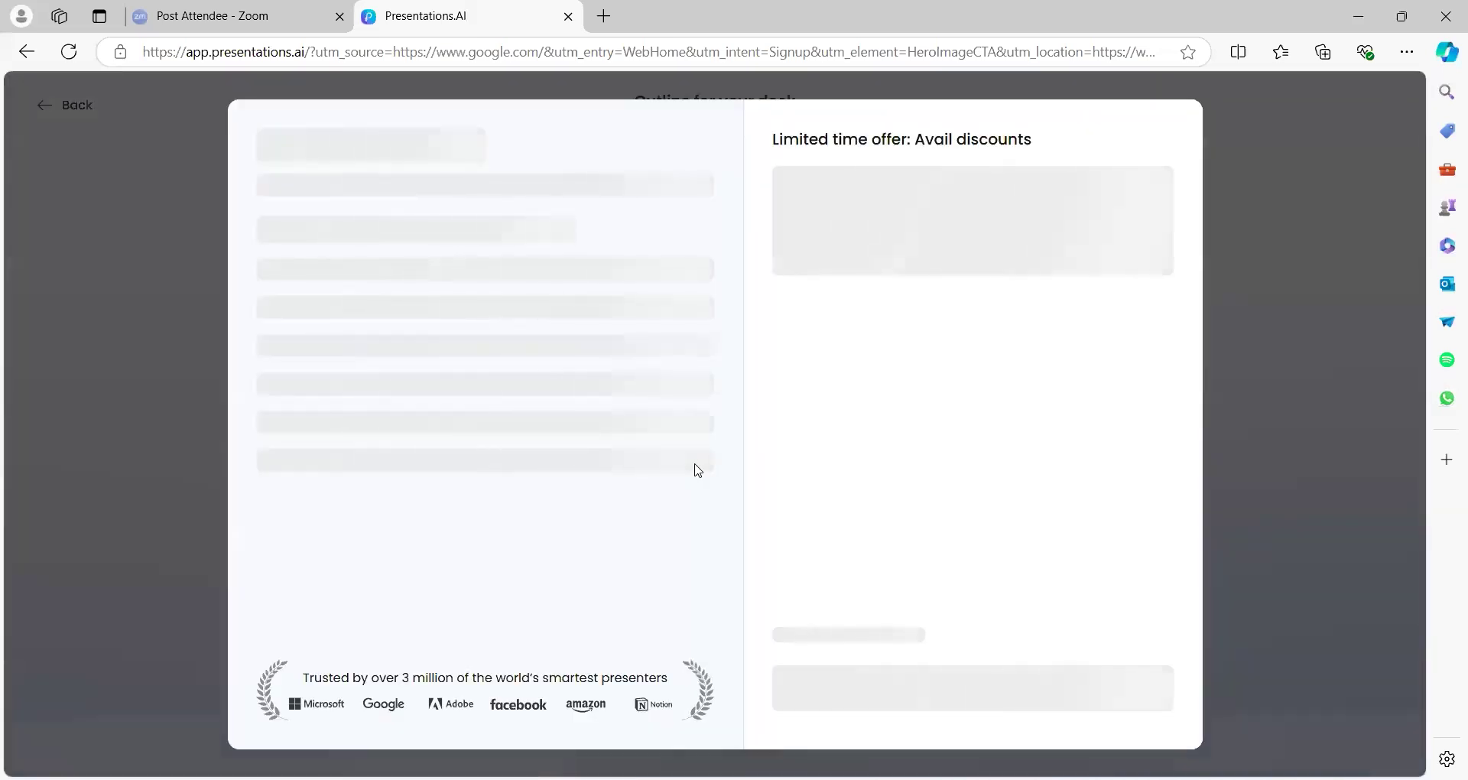
click(1394, 102)
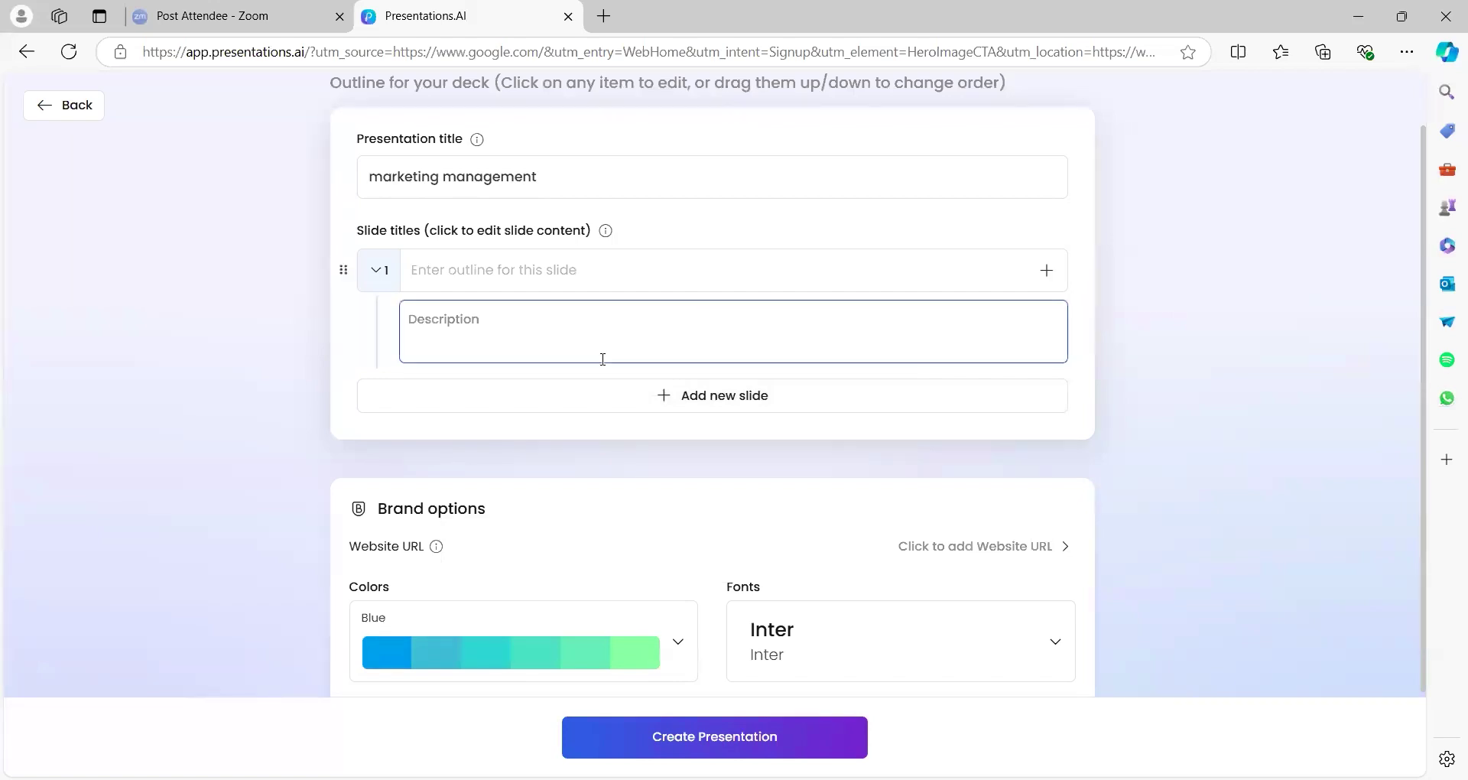
click(770, 177)
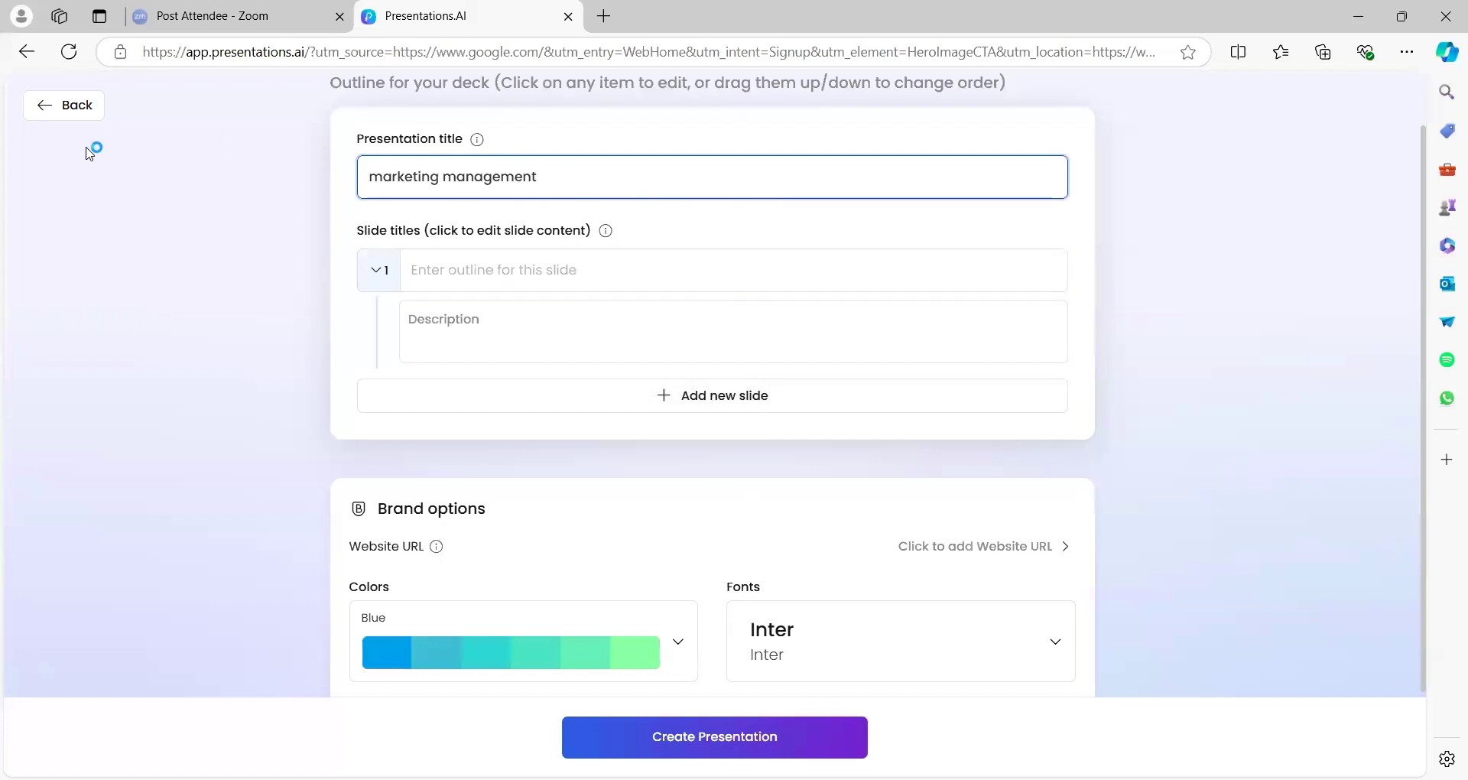
click(50, 110)
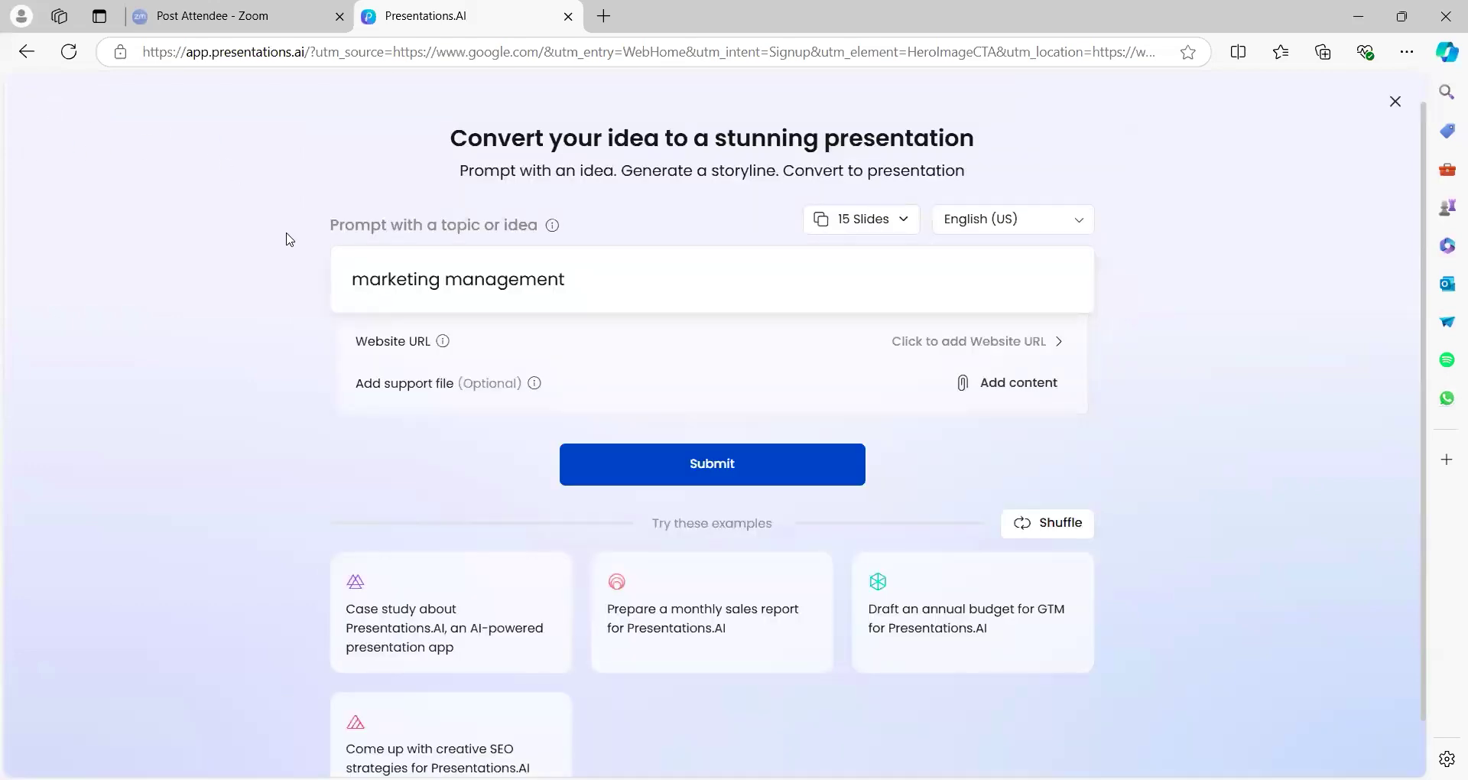
Change the topic to 'Marketing management and its importance' and submit it
click(369, 281)
key(BackSpace)
text(M)
click(589, 278)
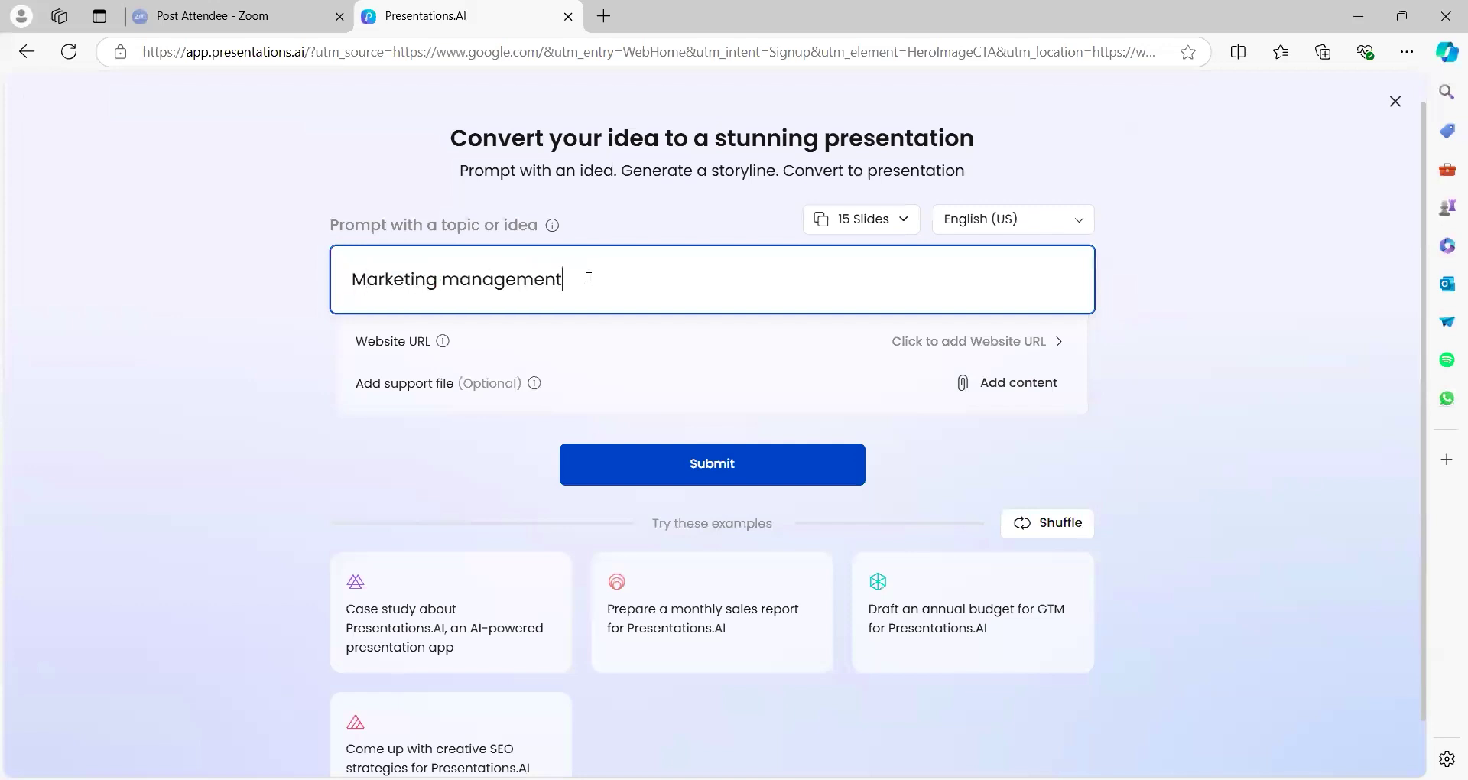
text(AND)
key(BackSpace)
key(BackSpace)
key(BackSpace)
key(BackSpace)
text(and its importance)
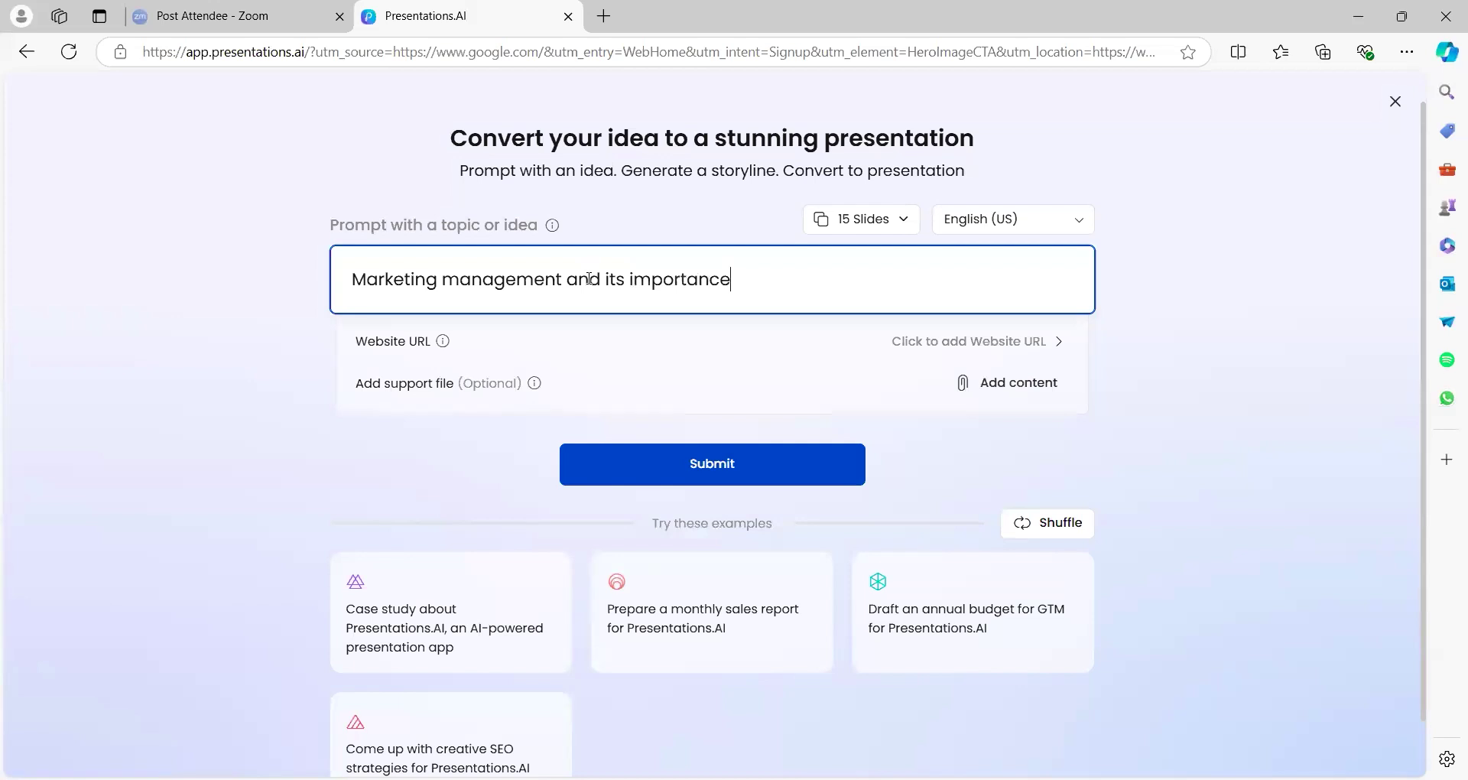
click(704, 464)
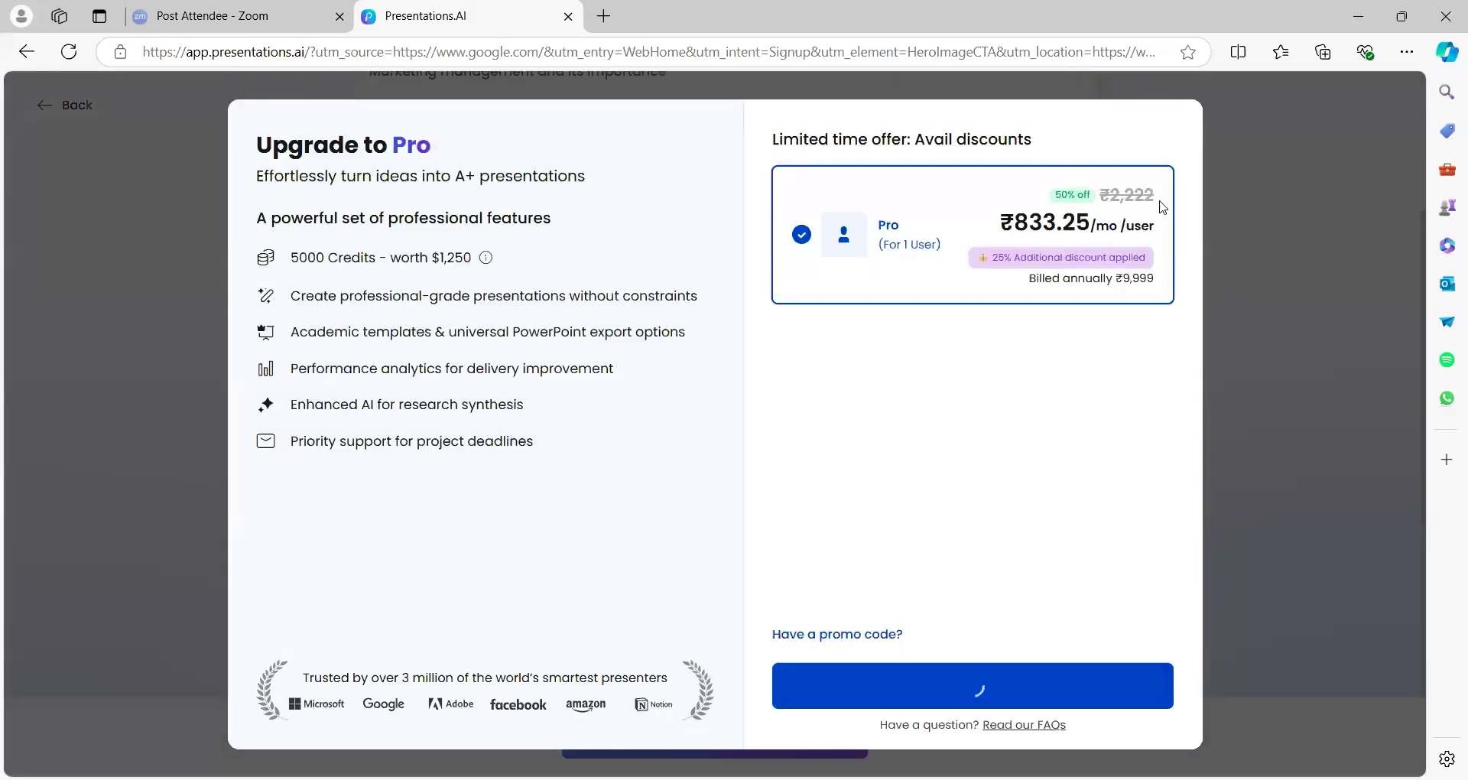
Dismiss the upgrade offer and leave the slide 1 outline empty
click(1361, 103)
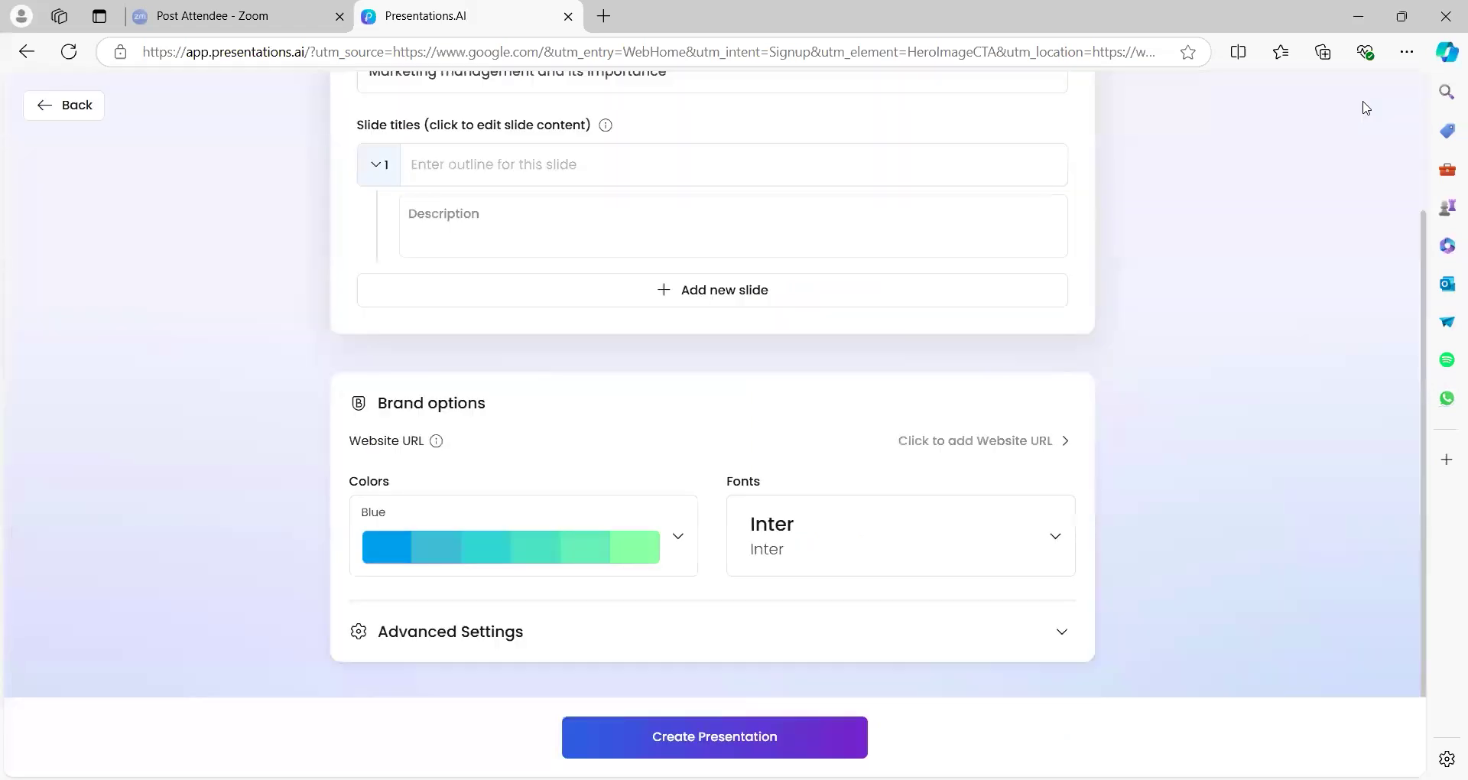
click(963, 166)
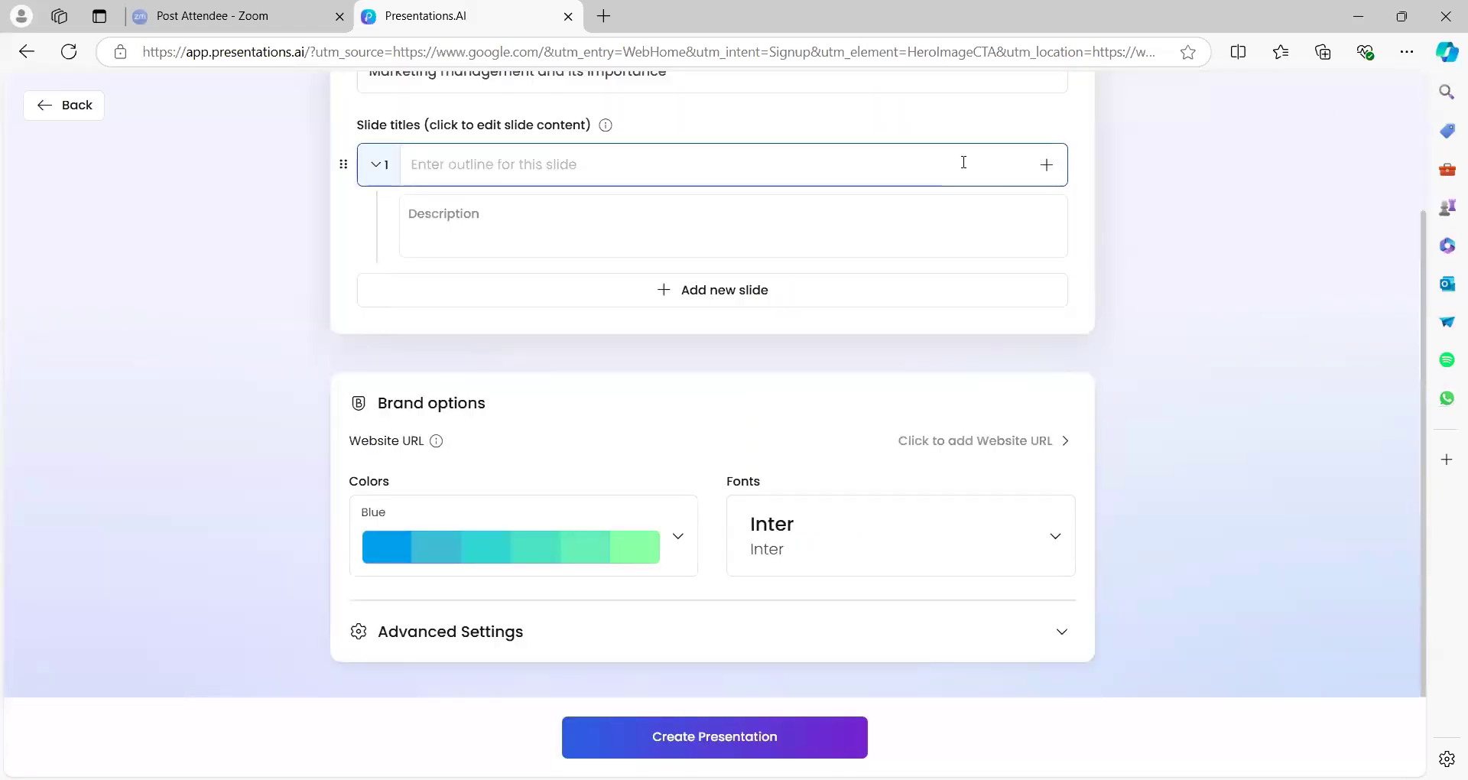
click(647, 126)
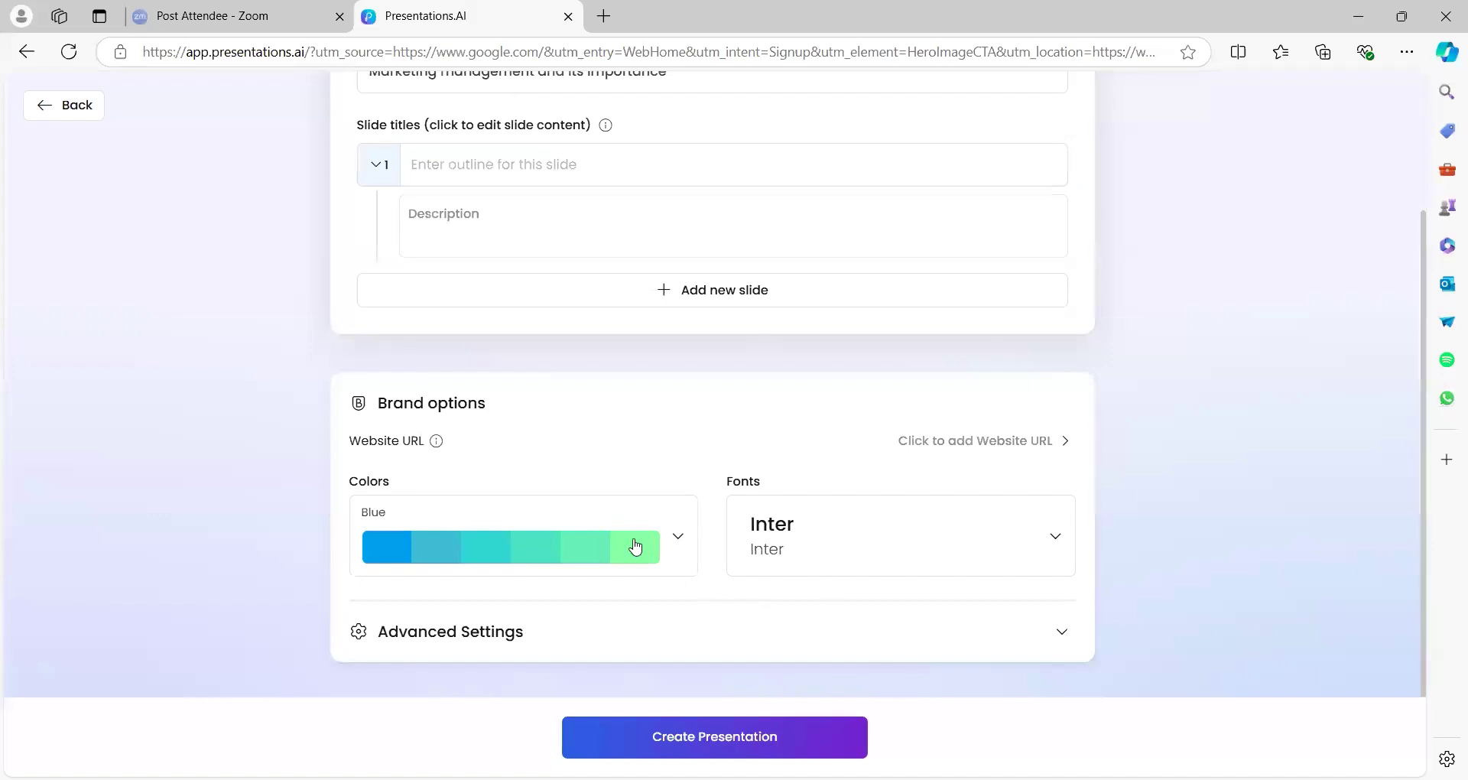
Leave the font and brand website unchanged, then generate the presentation from the outline
click(865, 549)
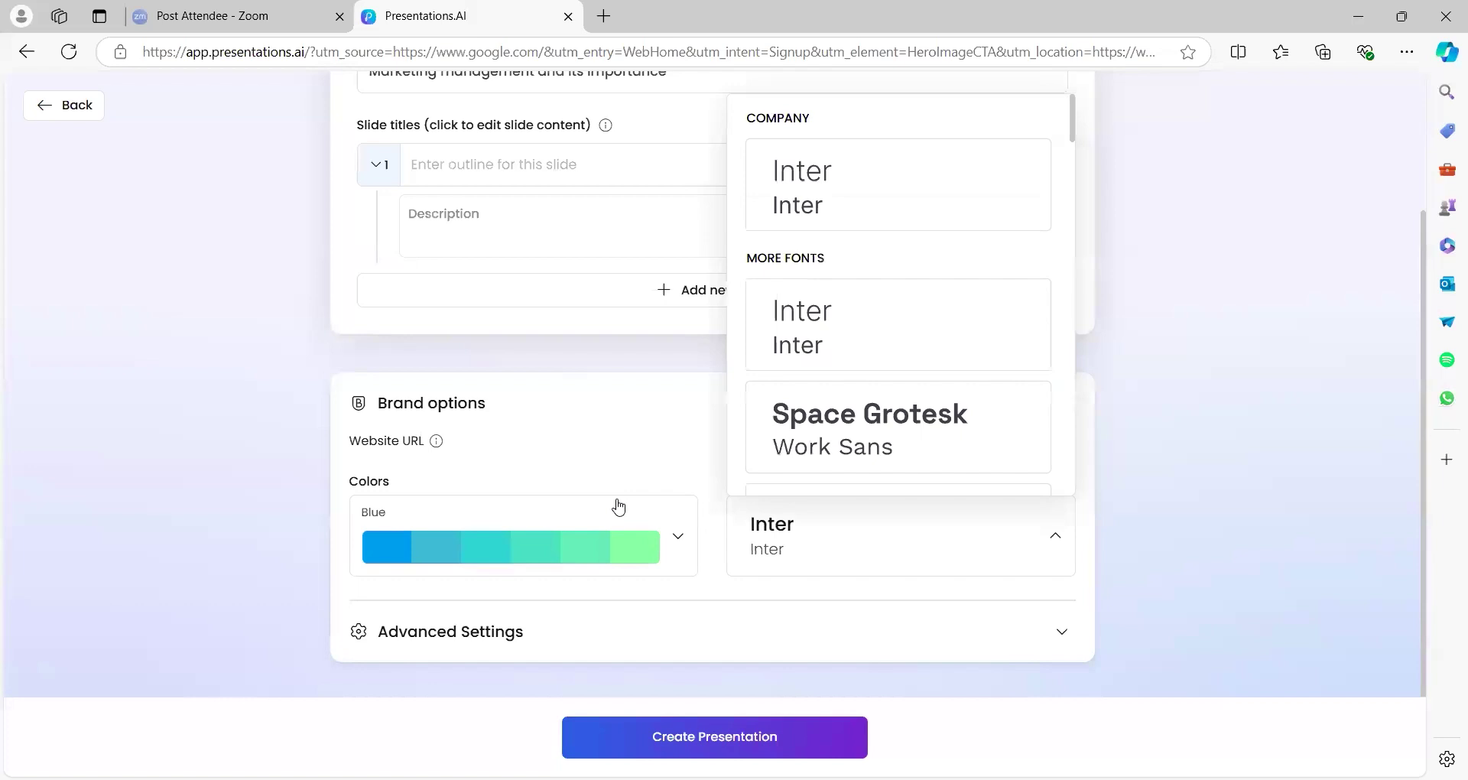
click(647, 460)
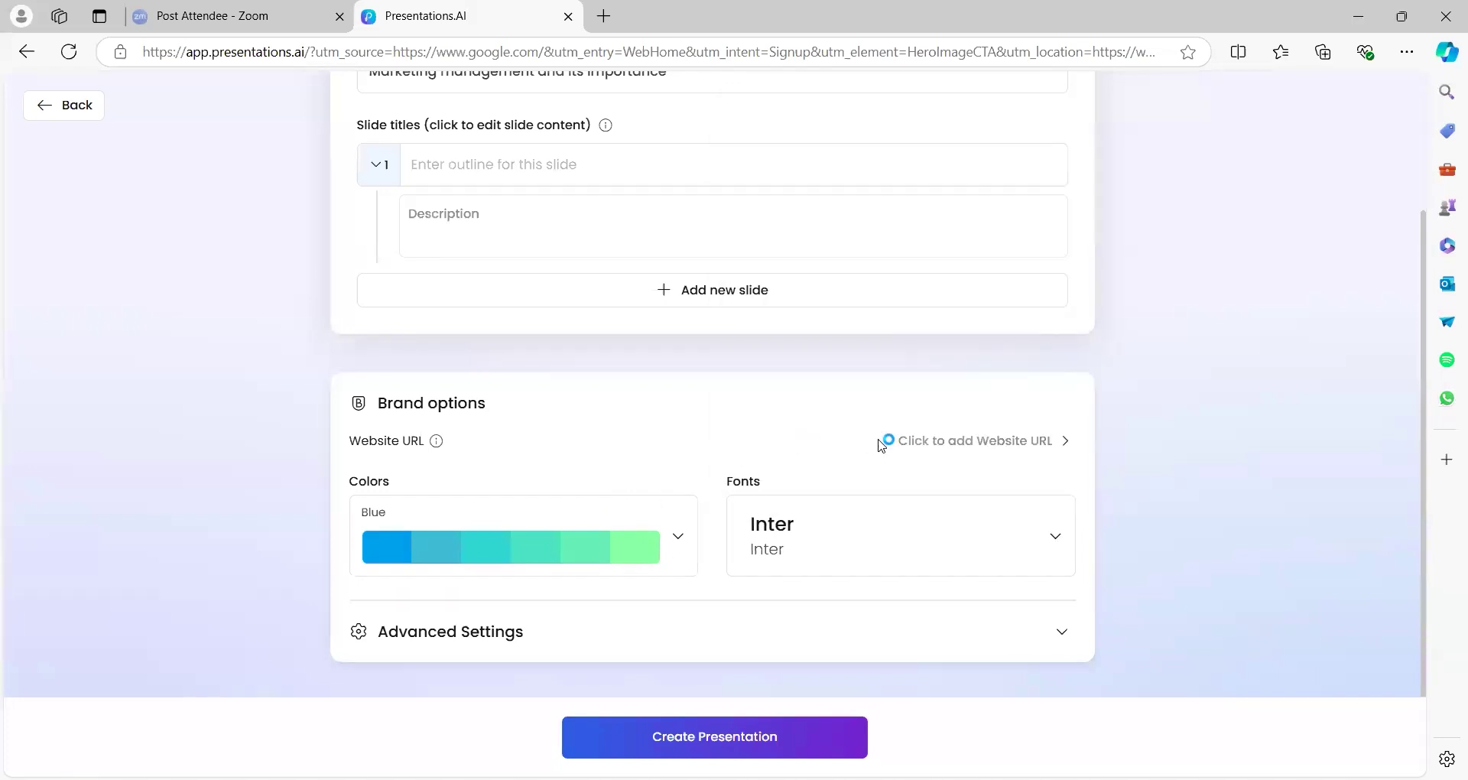
click(915, 449)
click(1055, 696)
click(771, 734)
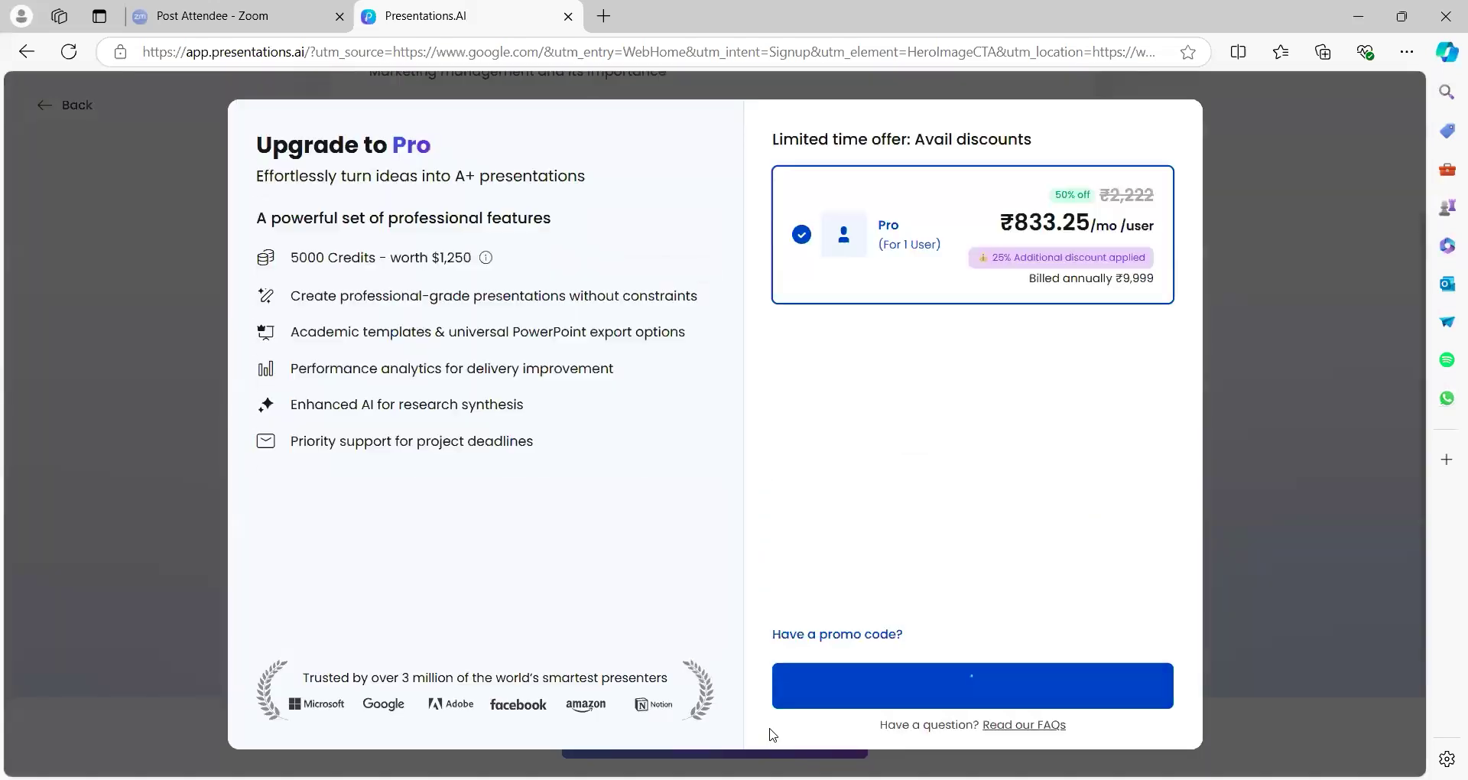
Dismiss the Upgrade to Pro offer and 25% off popup, retry generating, and dismiss it again
click(1221, 107)
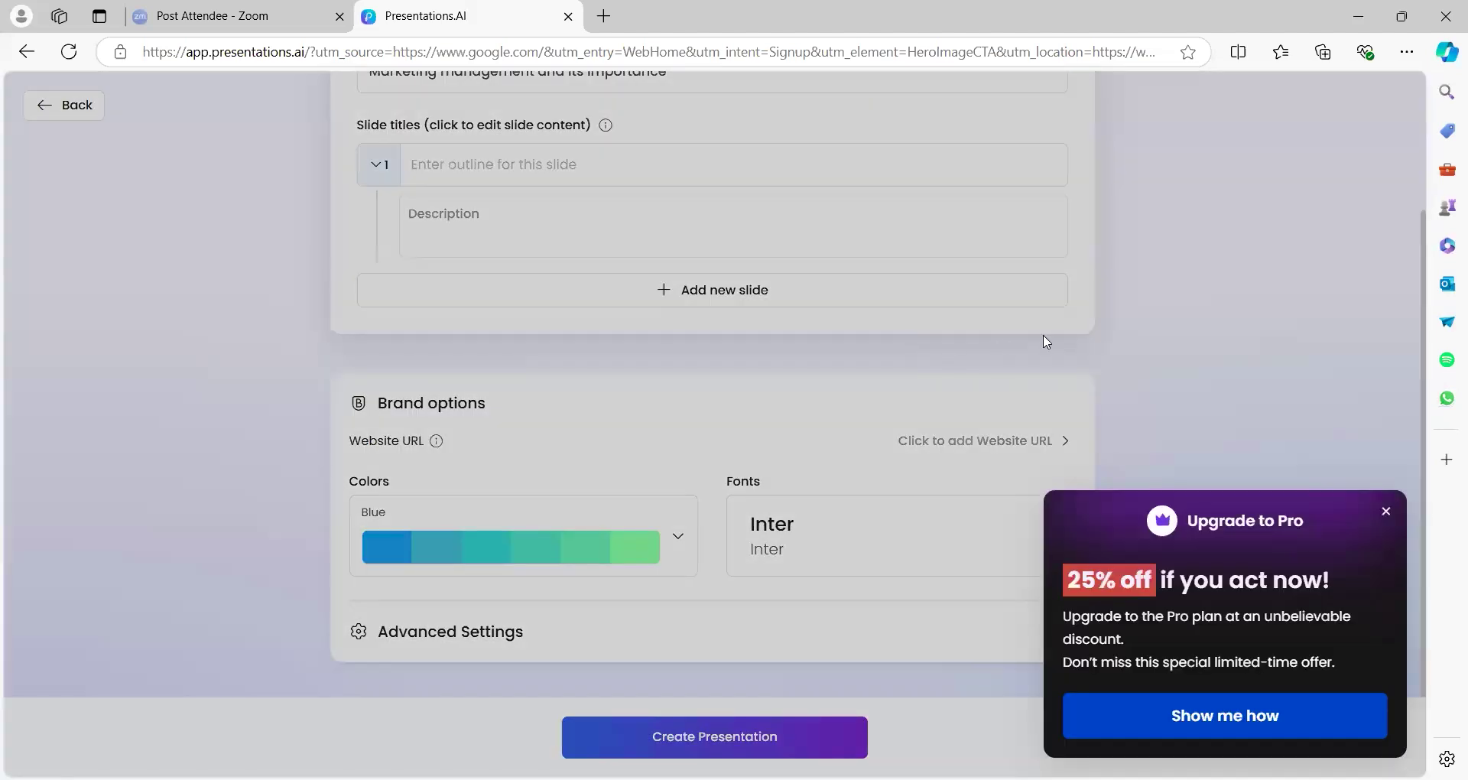
click(1178, 334)
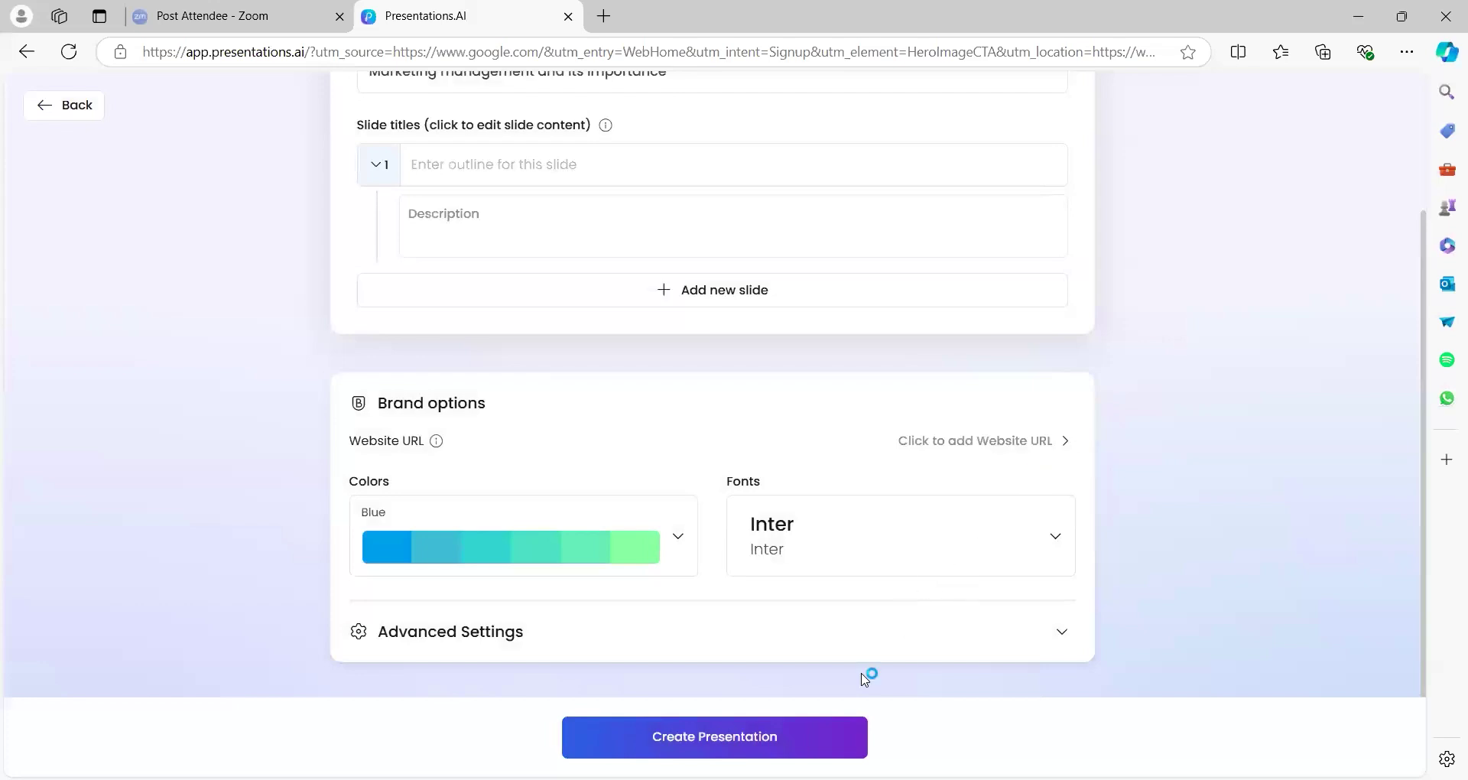
click(769, 746)
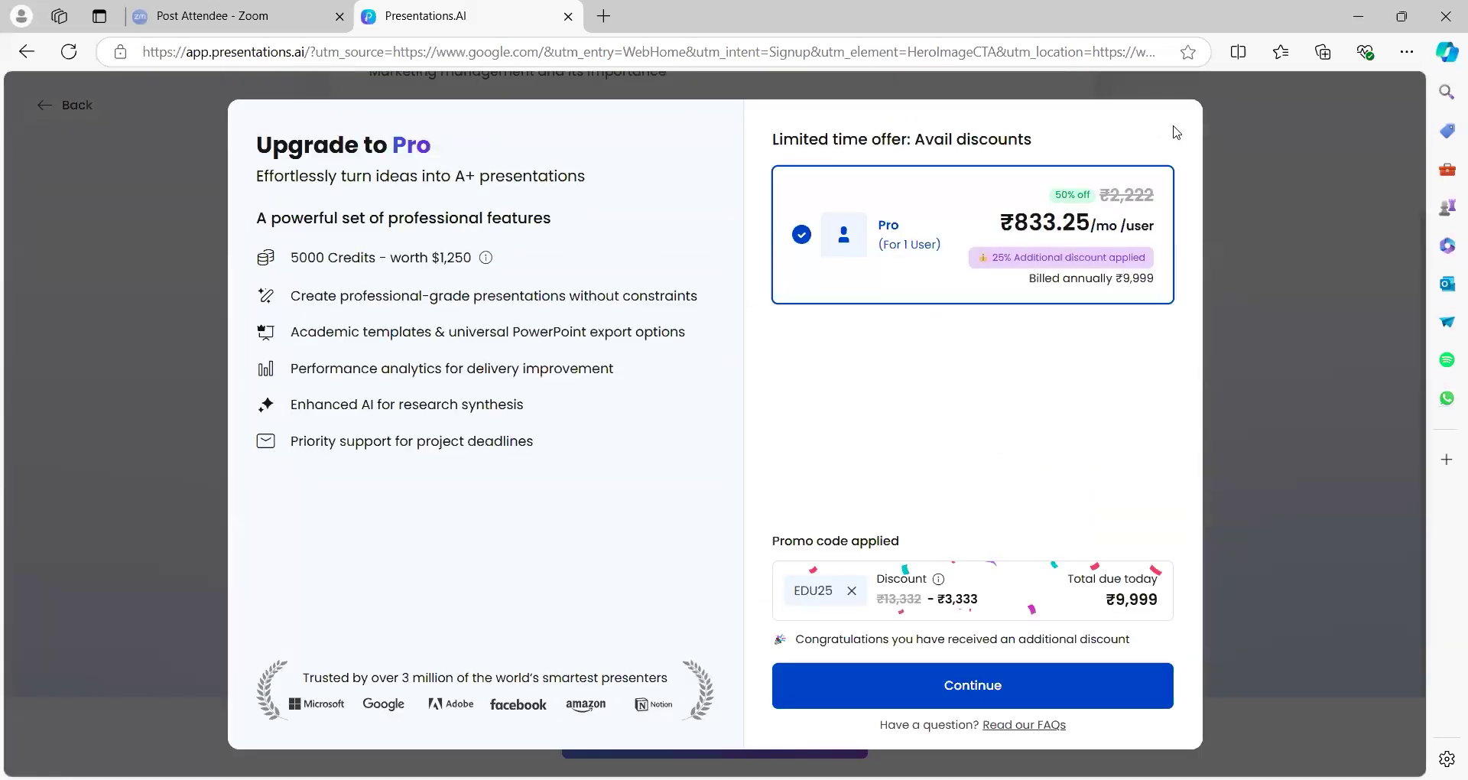
click(1244, 95)
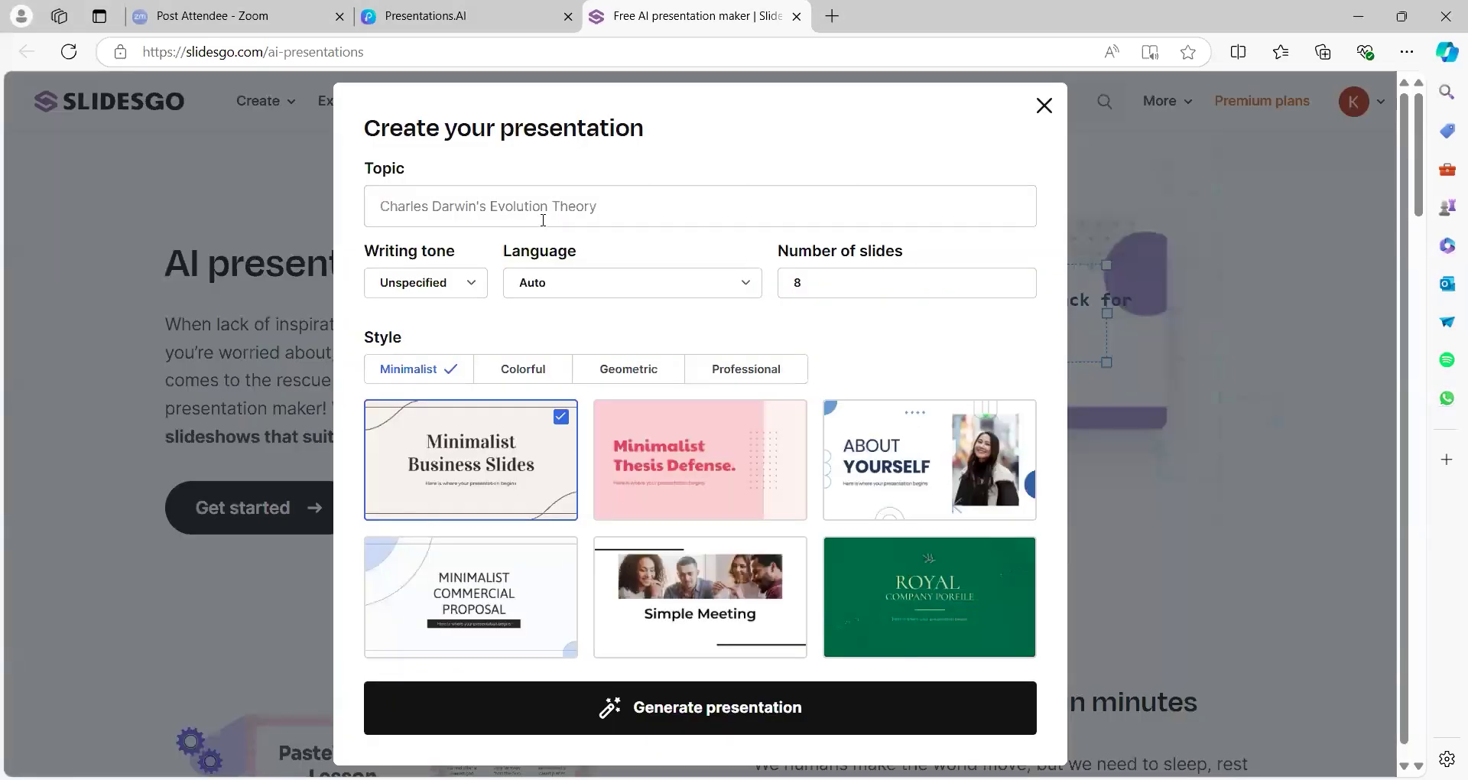
Type 'marketing management' into the Topic field, correcting a typo along the way
click(543, 221)
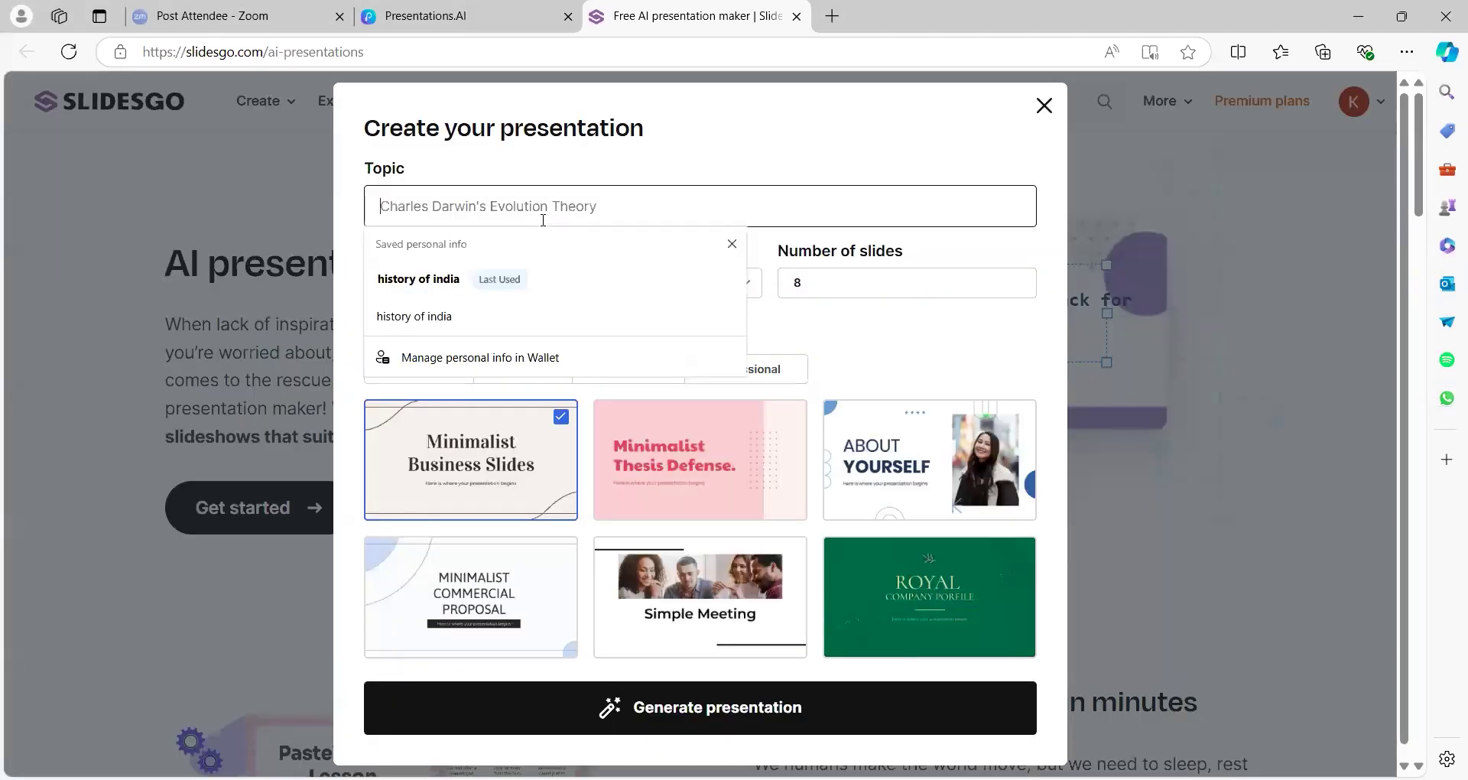
text(man)
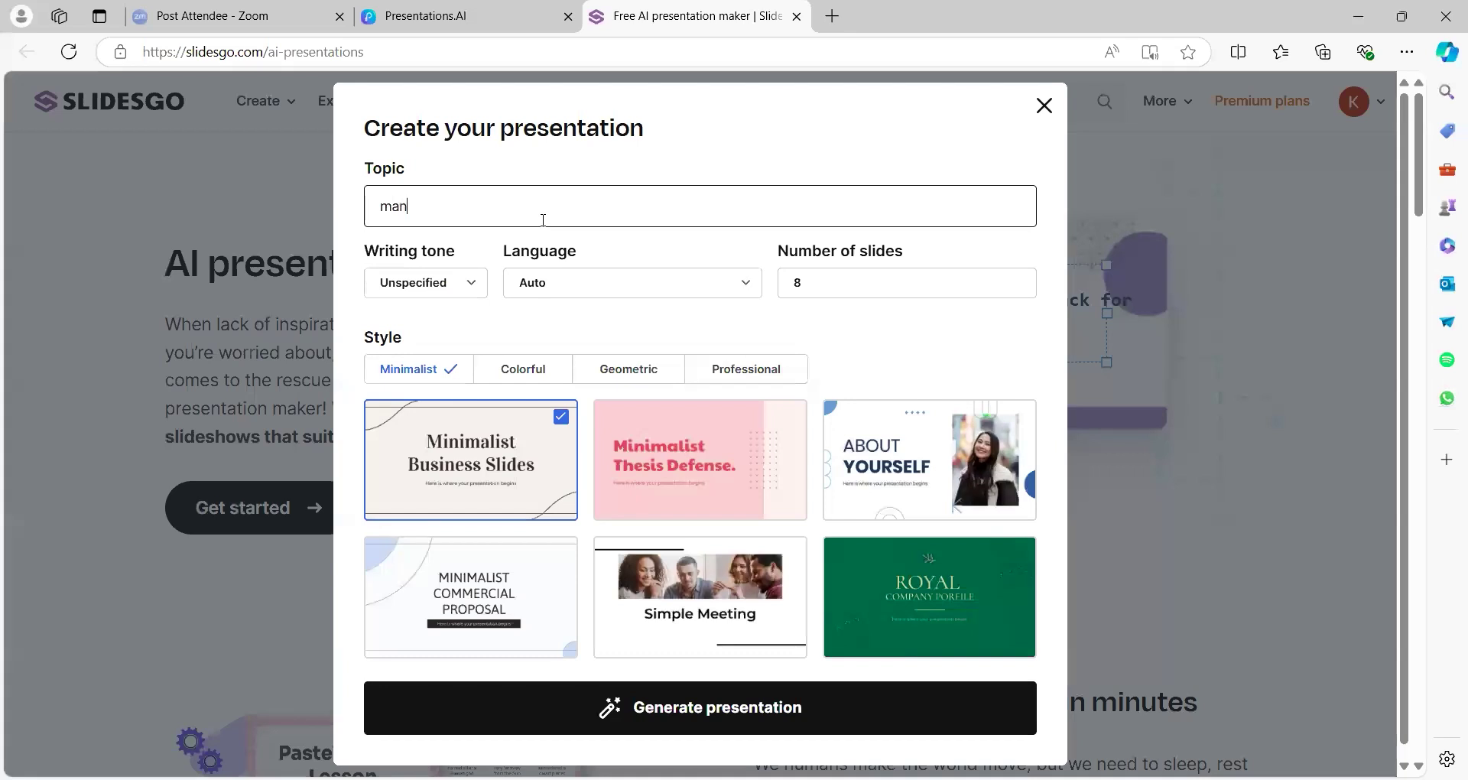
text(ag)
key(BackSpace)
key(BackSpace)
key(BackSpace)
text(rketing management)
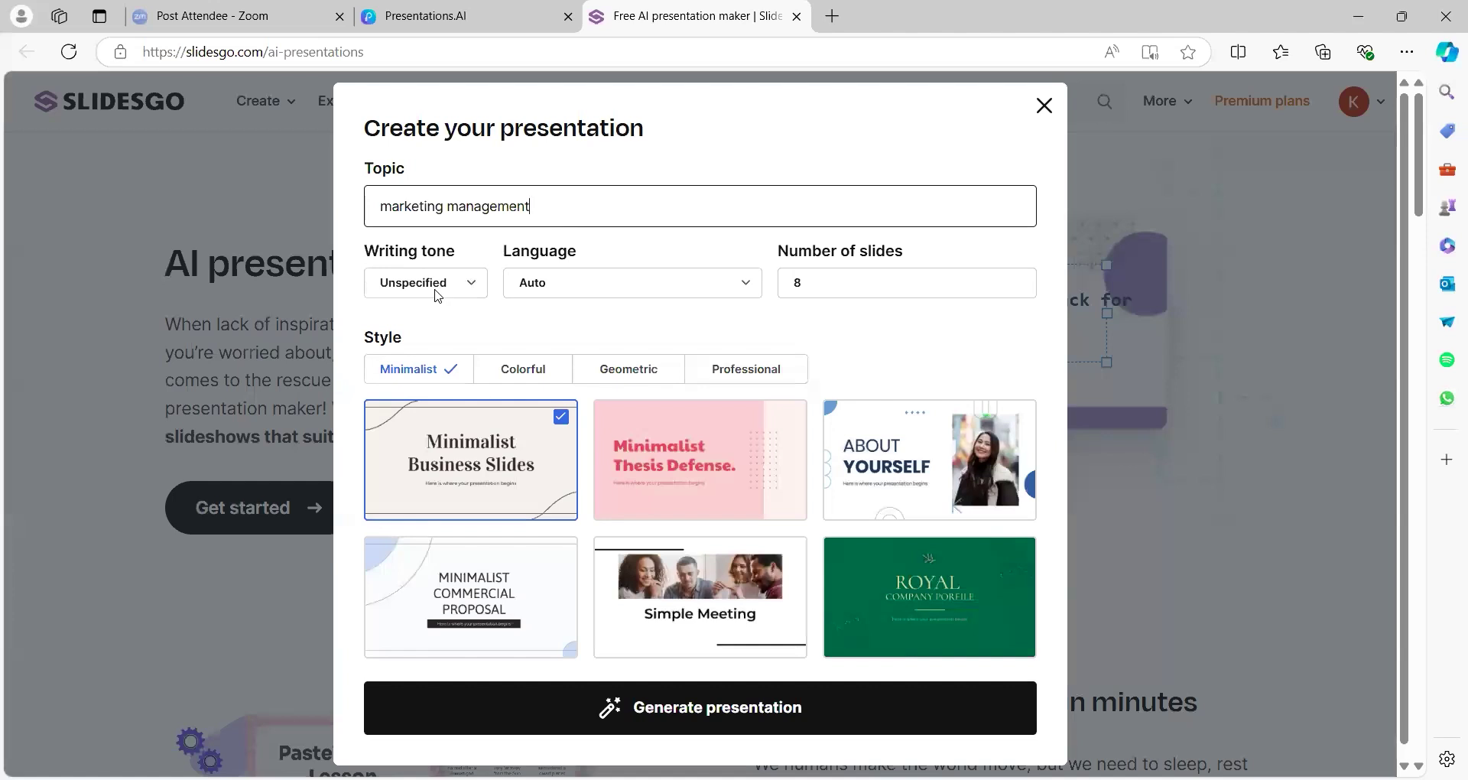
Set Professional writing tone, English language, and 14 slides instead of 8
click(438, 296)
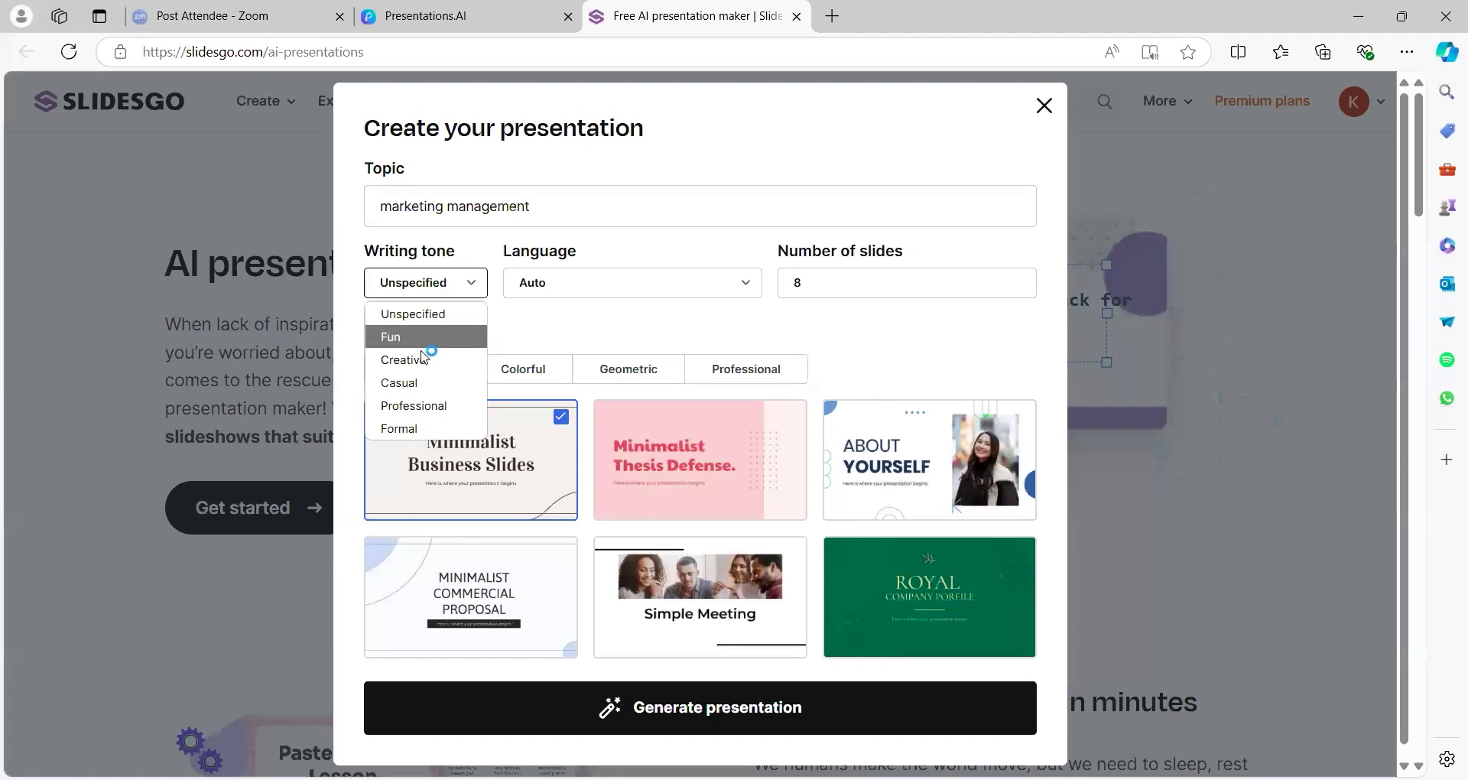
click(411, 406)
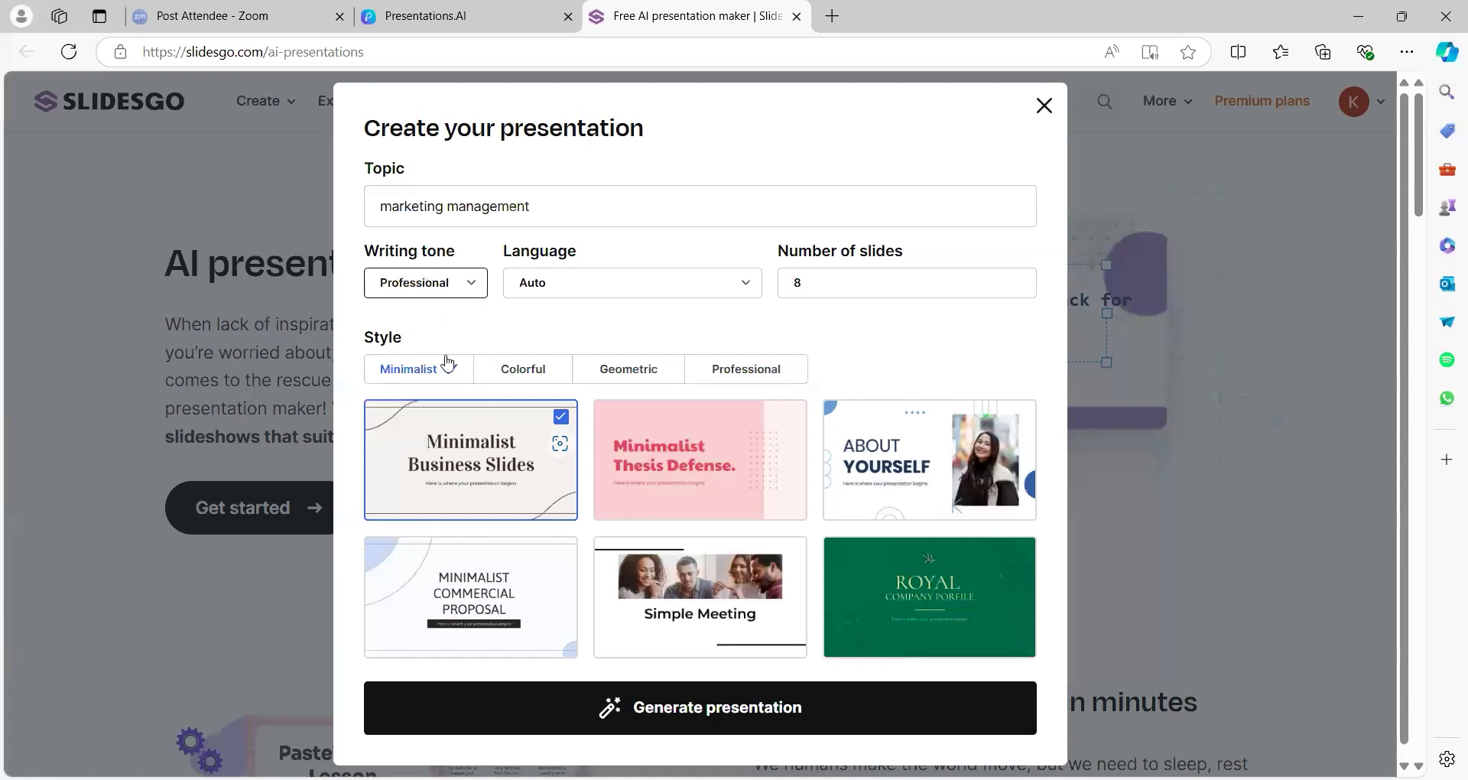
click(562, 290)
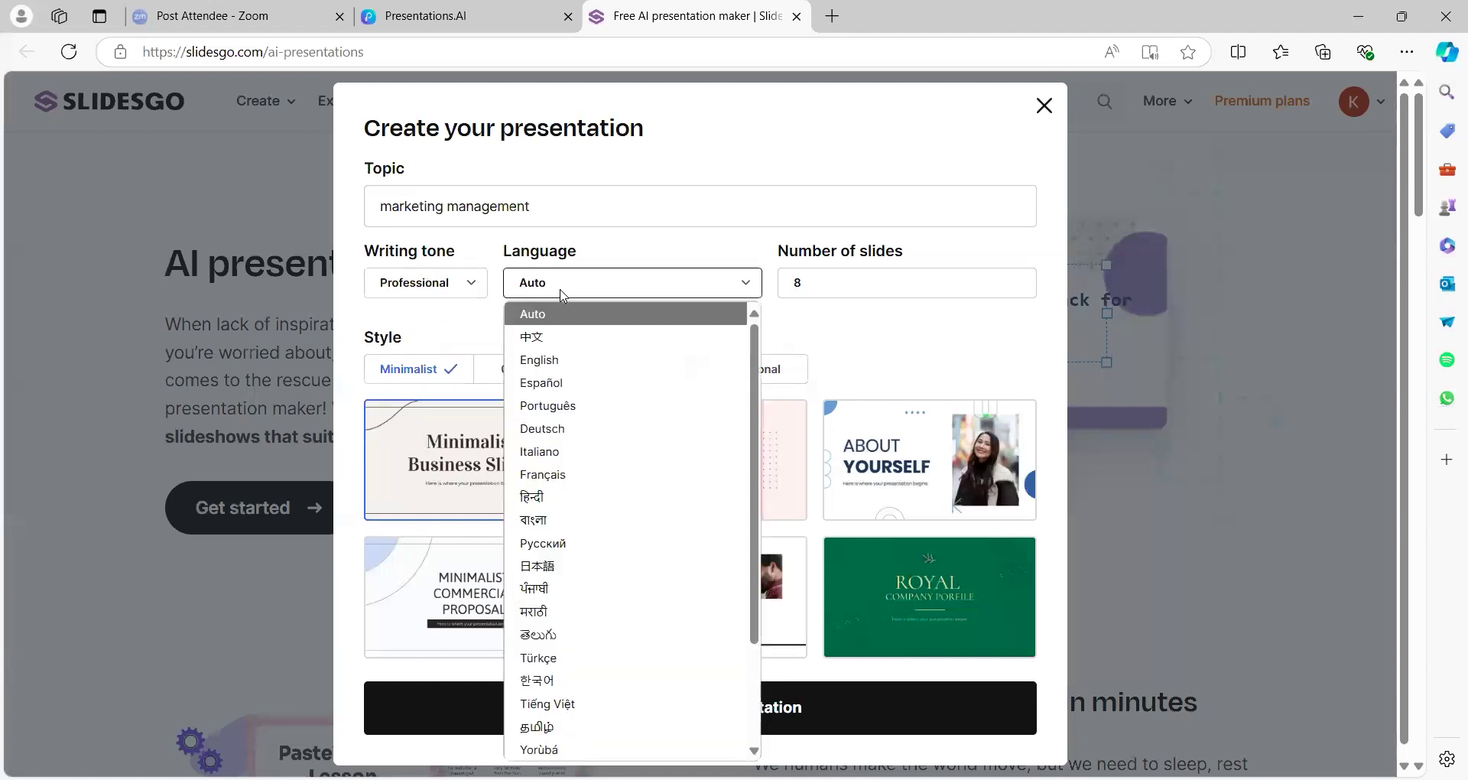
click(552, 361)
click(857, 278)
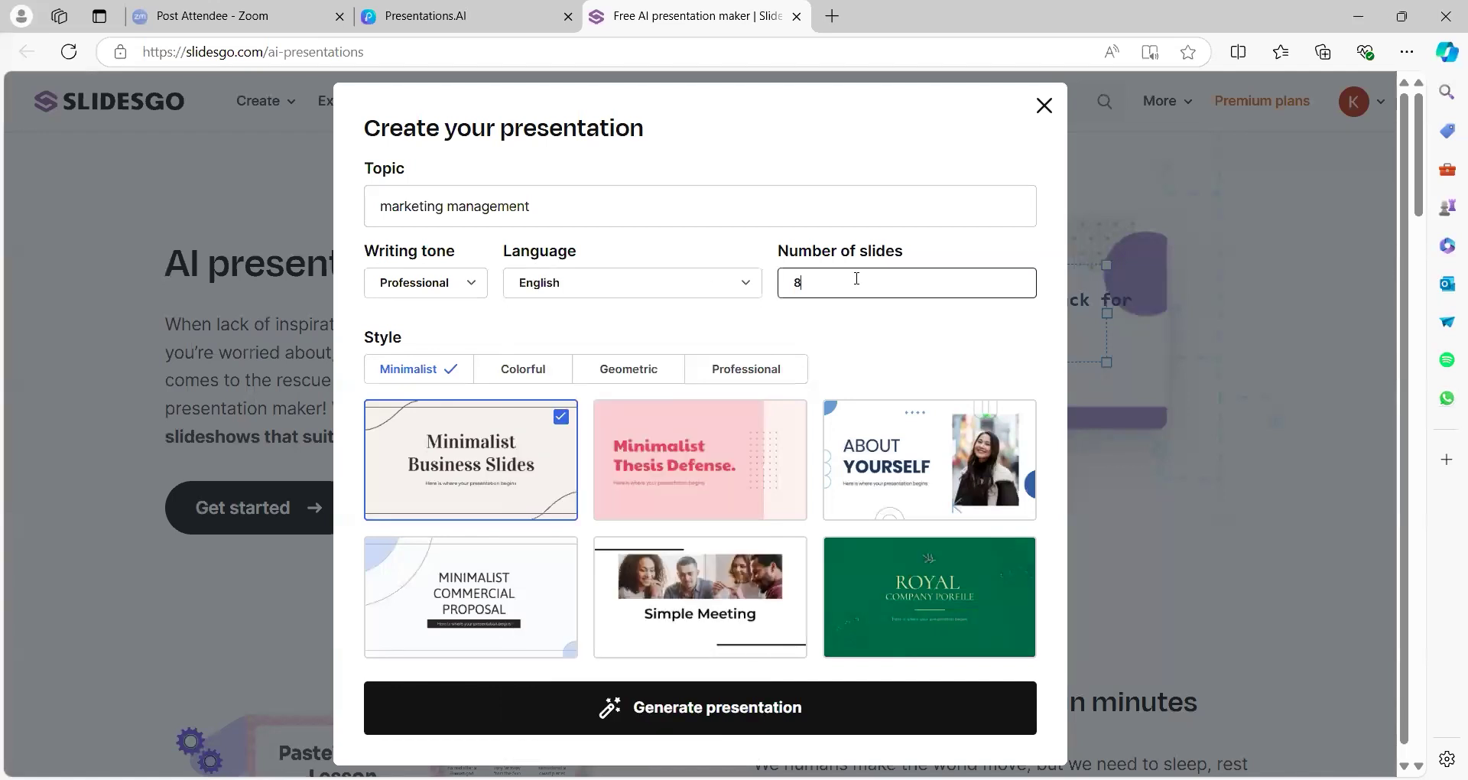
key(BackSpace)
text(14)
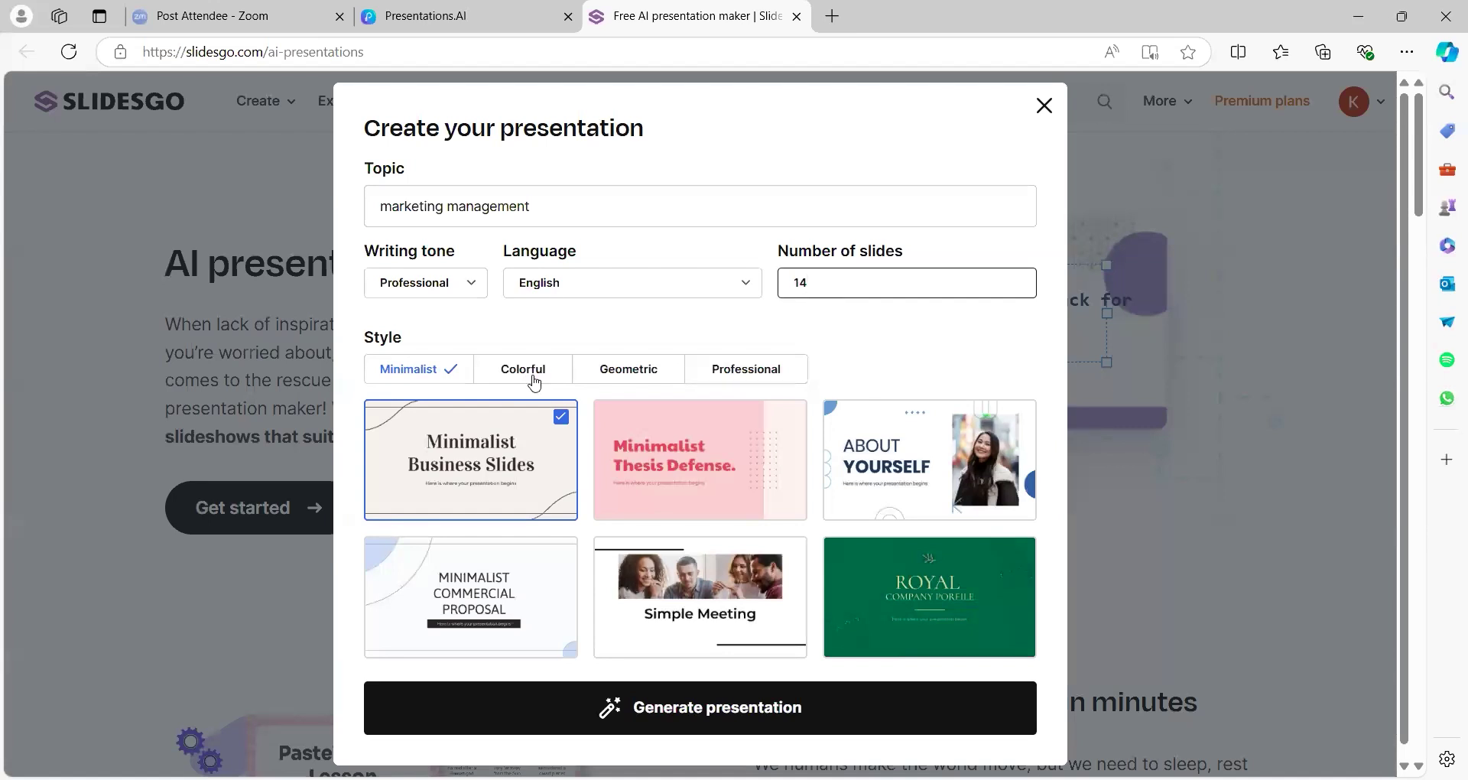
Pick the Livine Meeting template from the Professional style designs
click(783, 374)
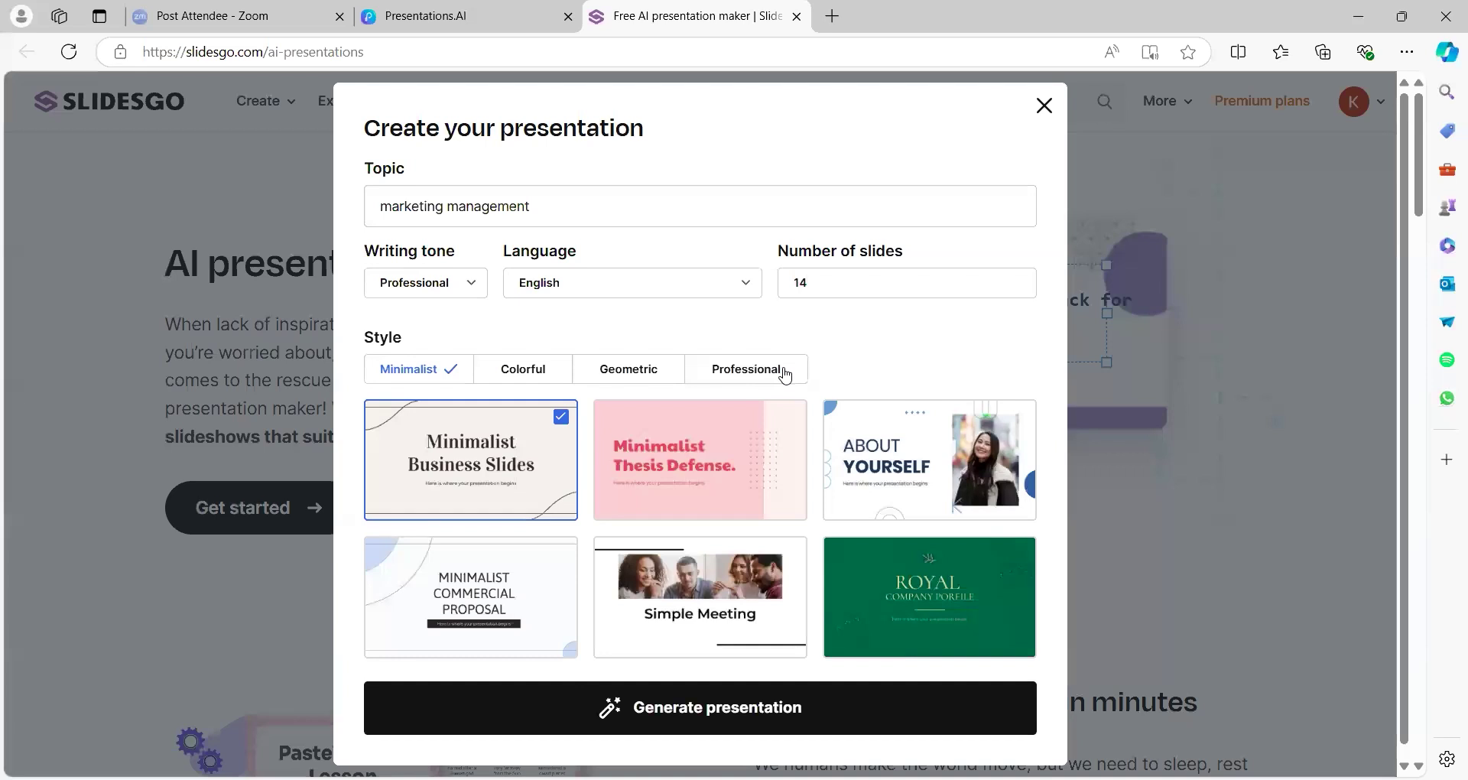
mouse_move(1025, 485)
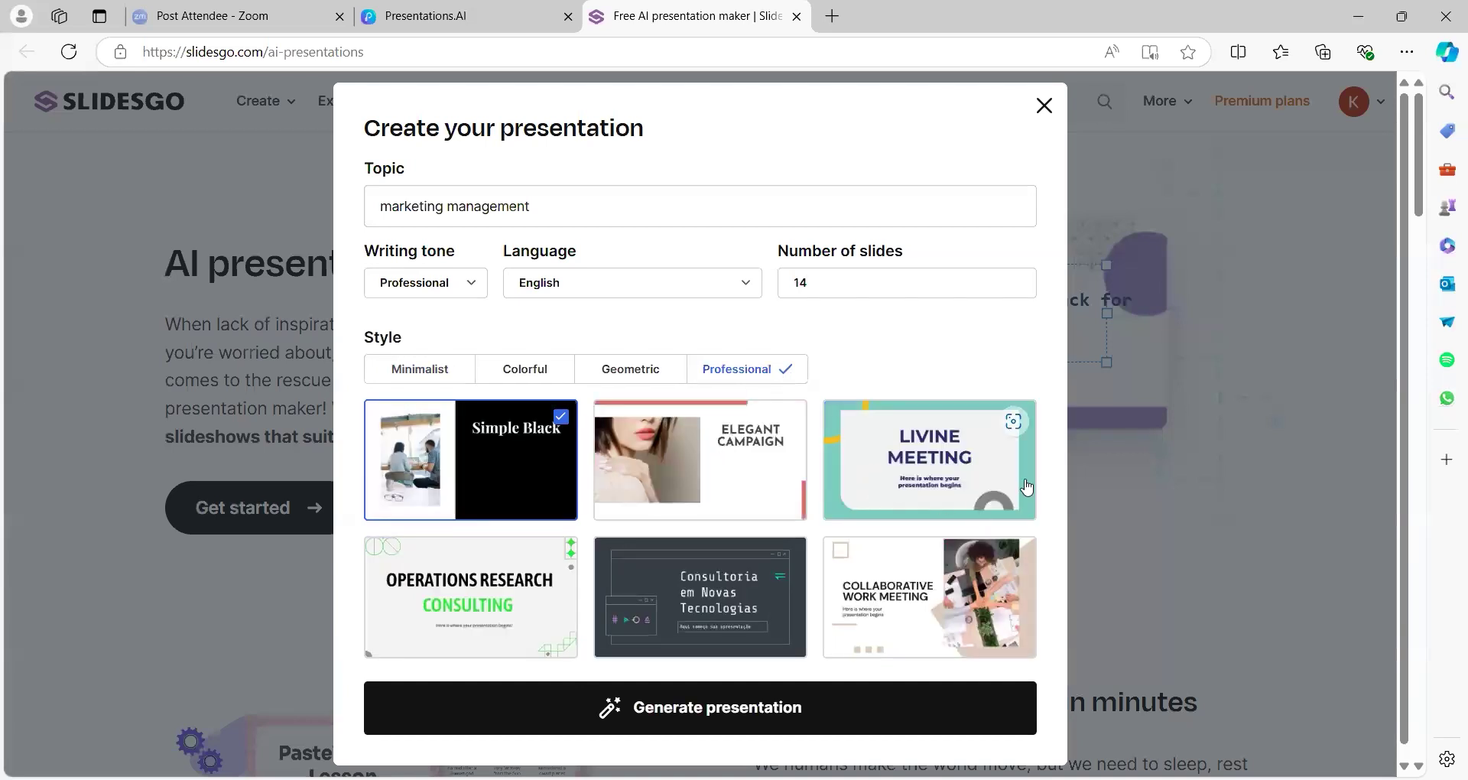
scroll(1025, 500, down, 1)
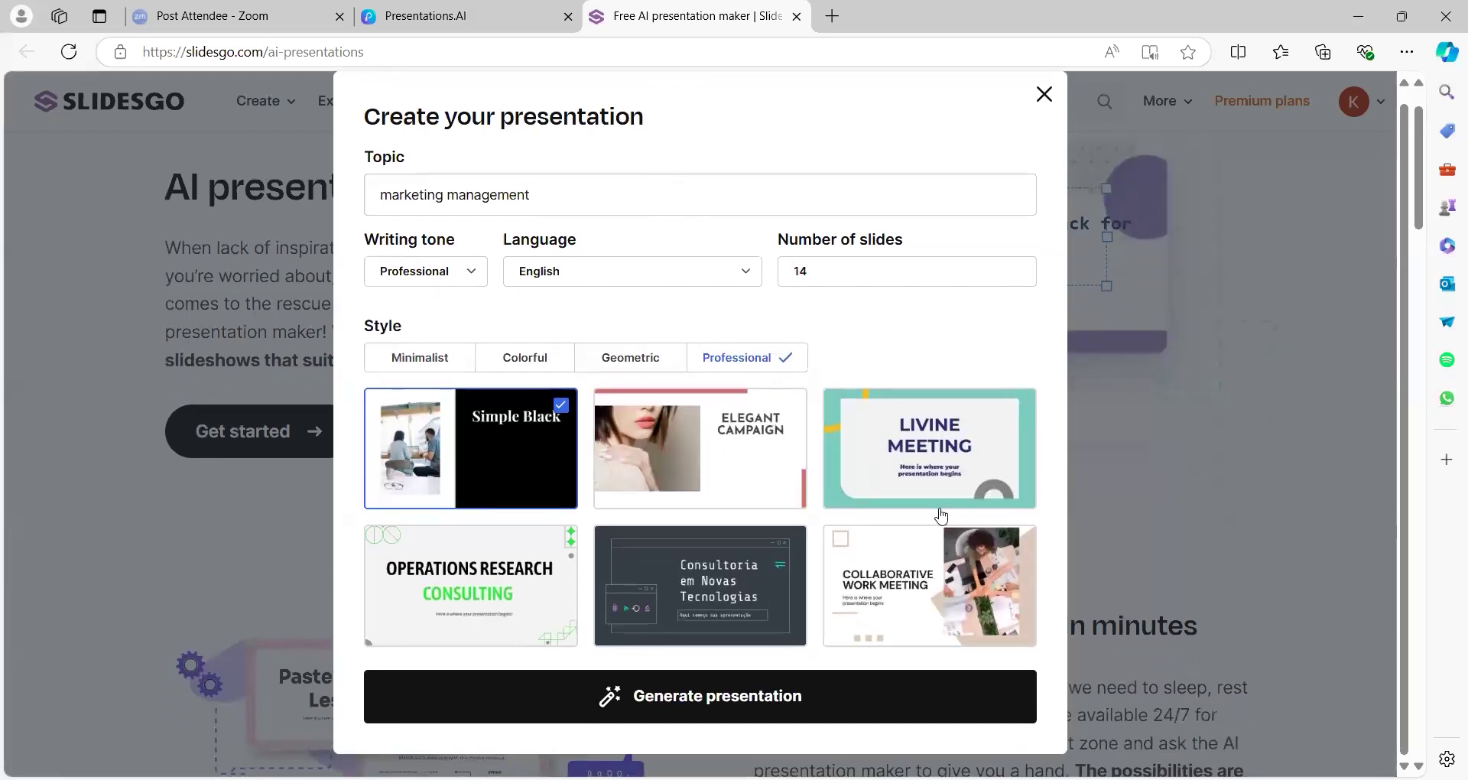
mouse_move(776, 452)
mouse_move(934, 451)
click(935, 451)
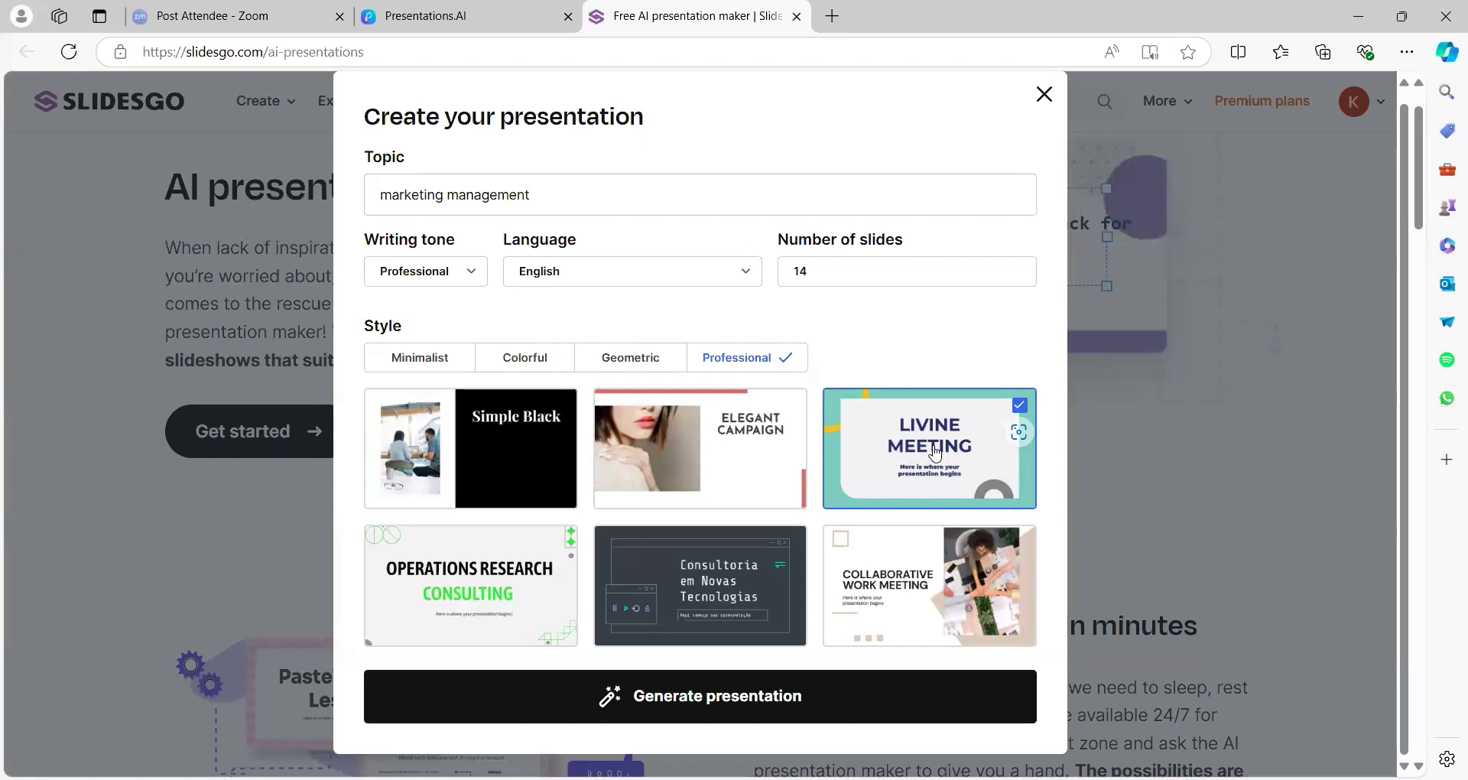
Generate the 14-slide deck and select the slide 1 title text in the editor
click(772, 698)
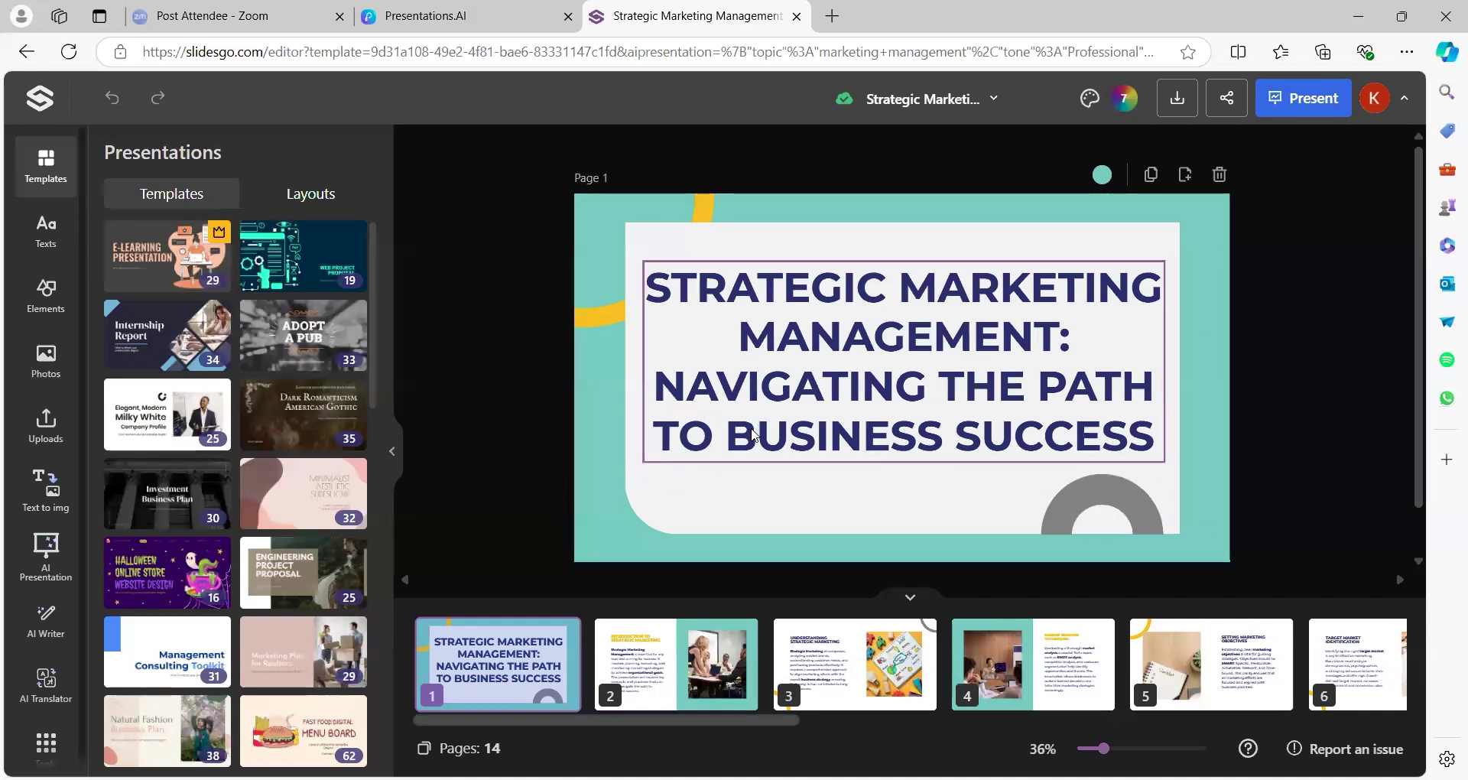
click(823, 334)
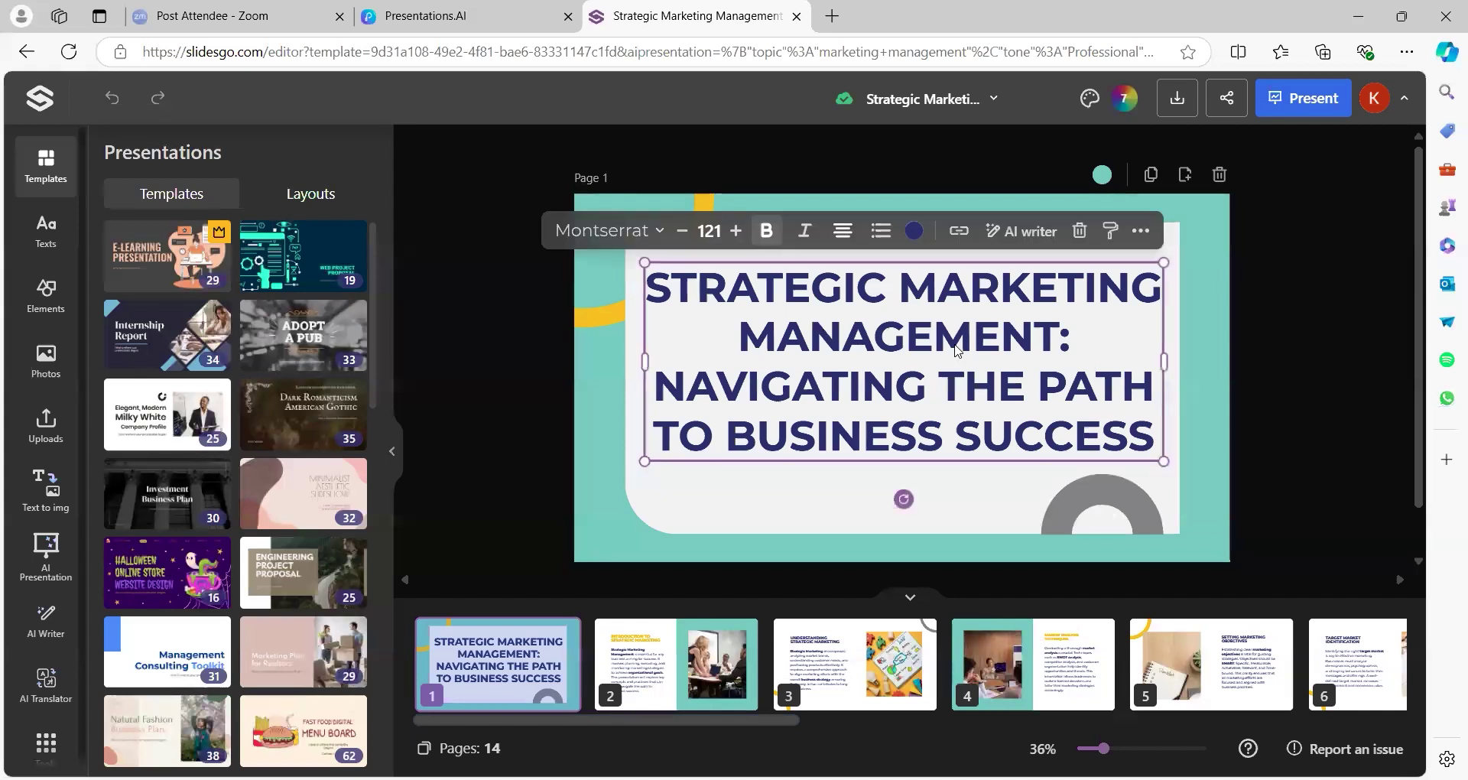
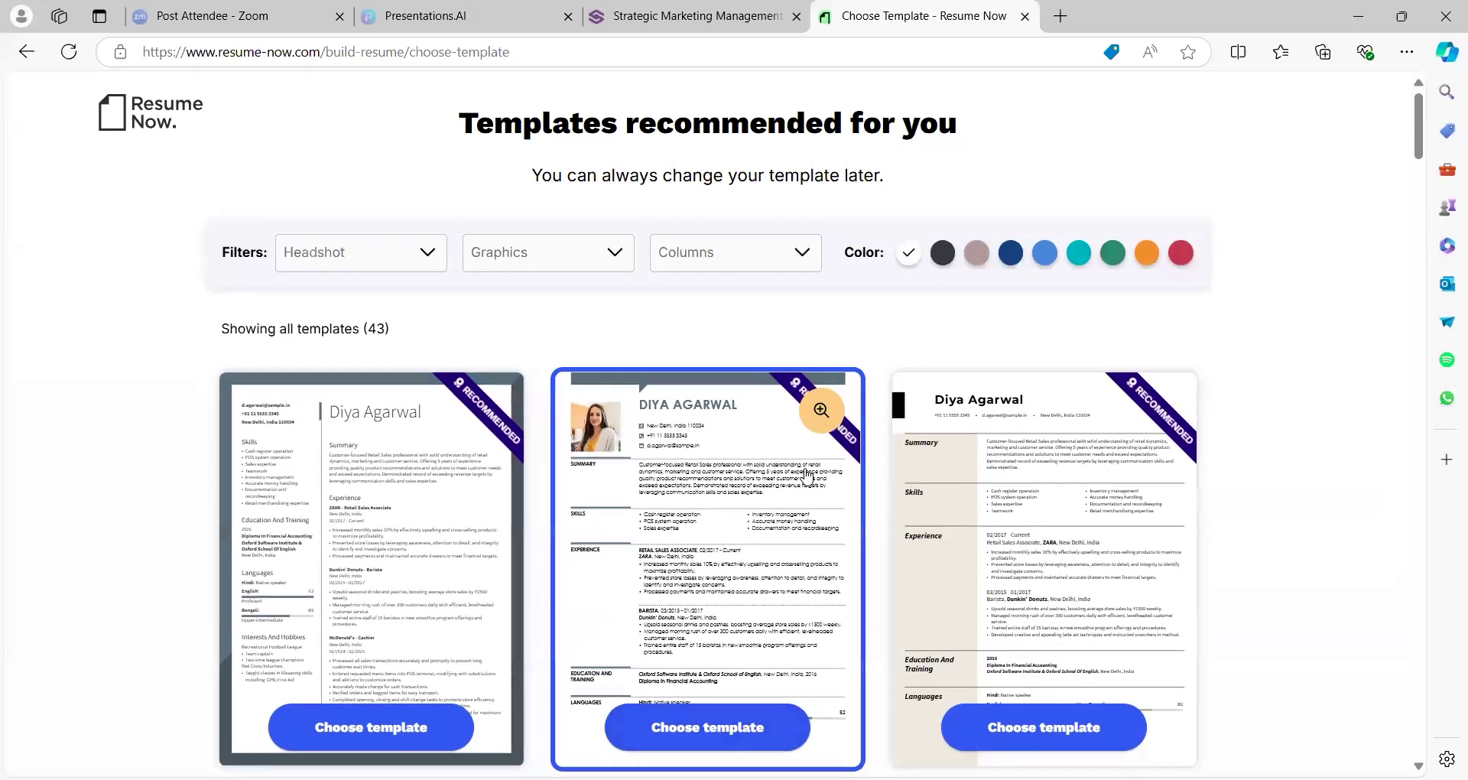
Preview the templates in mauve and another colour, check Graphics, and enlarge one template
scroll(807, 474, down, 2)
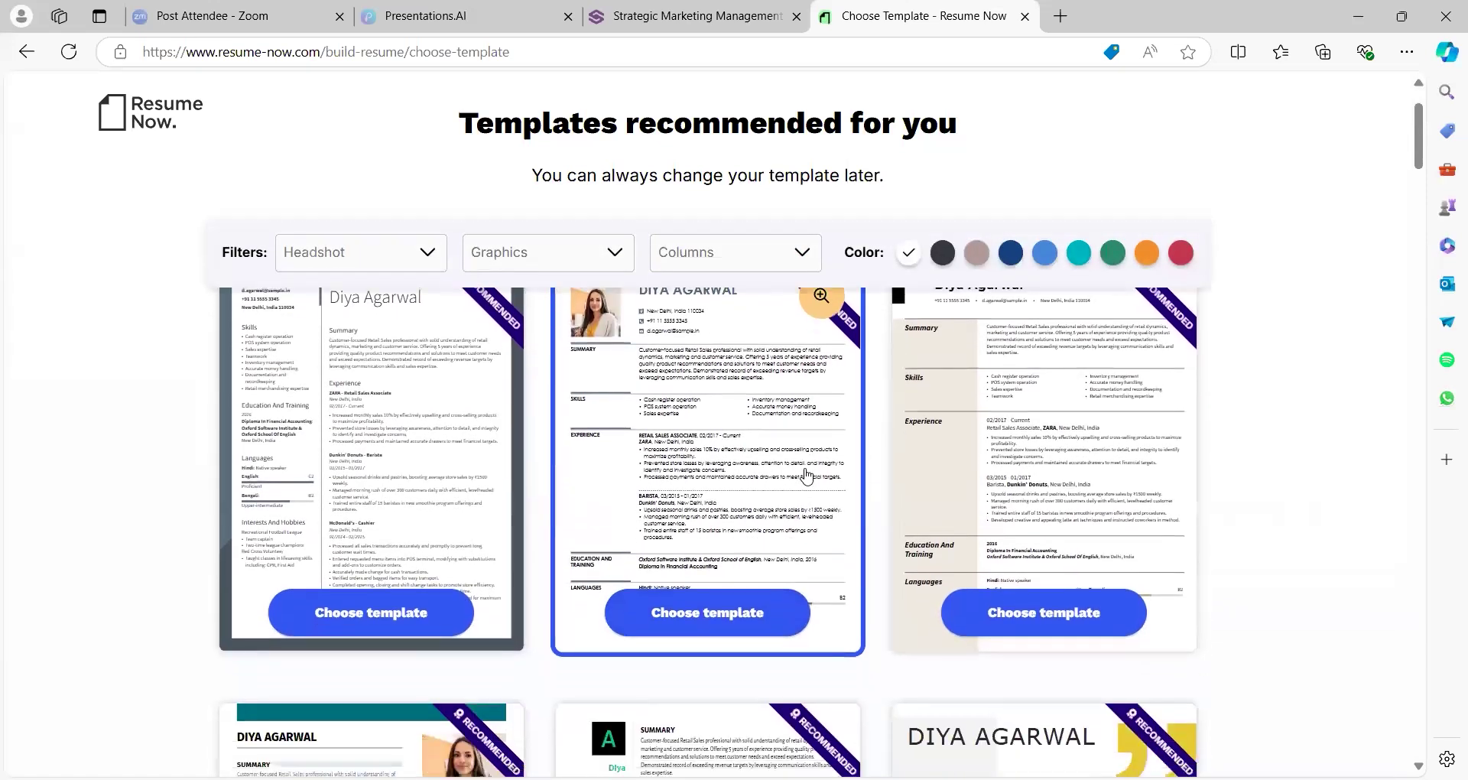
scroll(806, 474, down, 2)
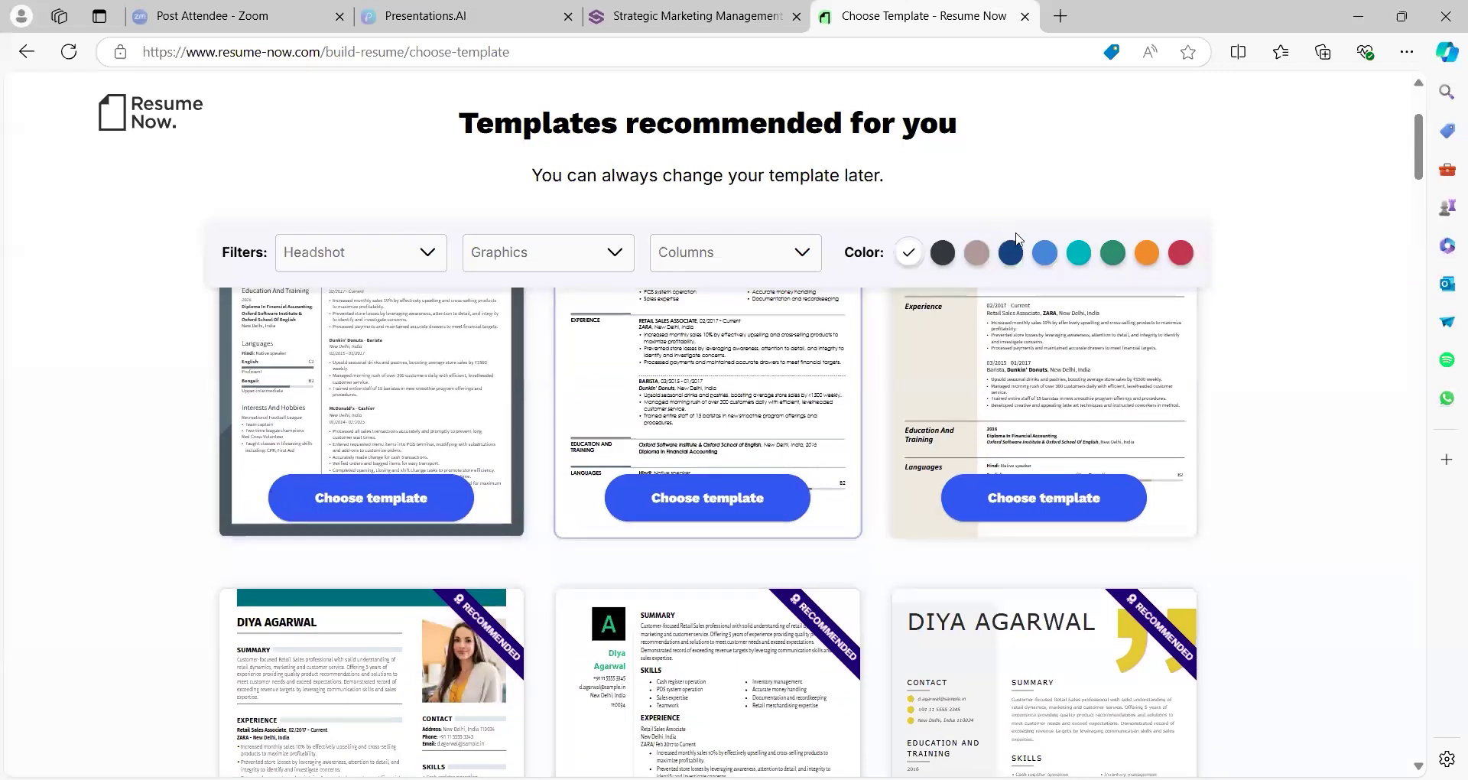
click(978, 253)
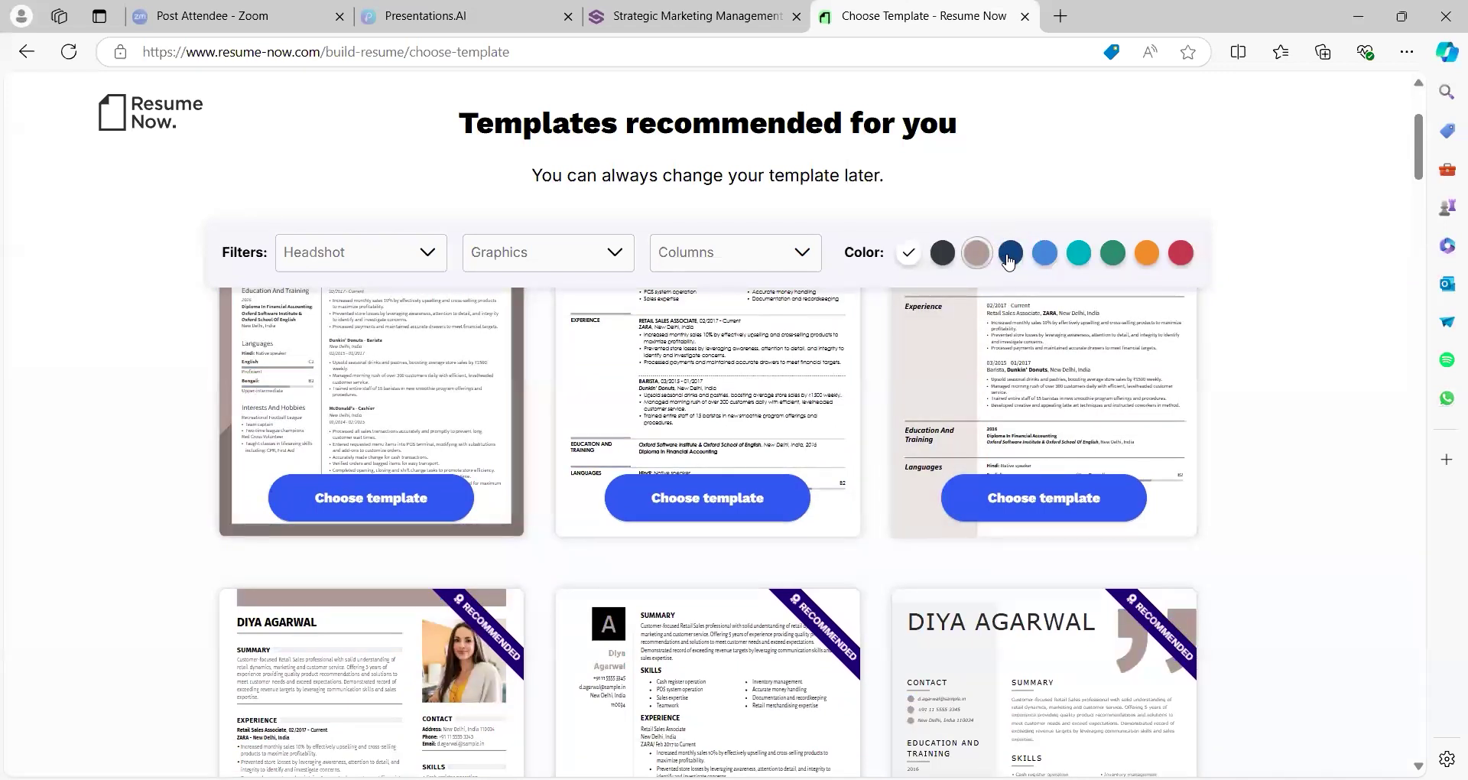
click(1078, 253)
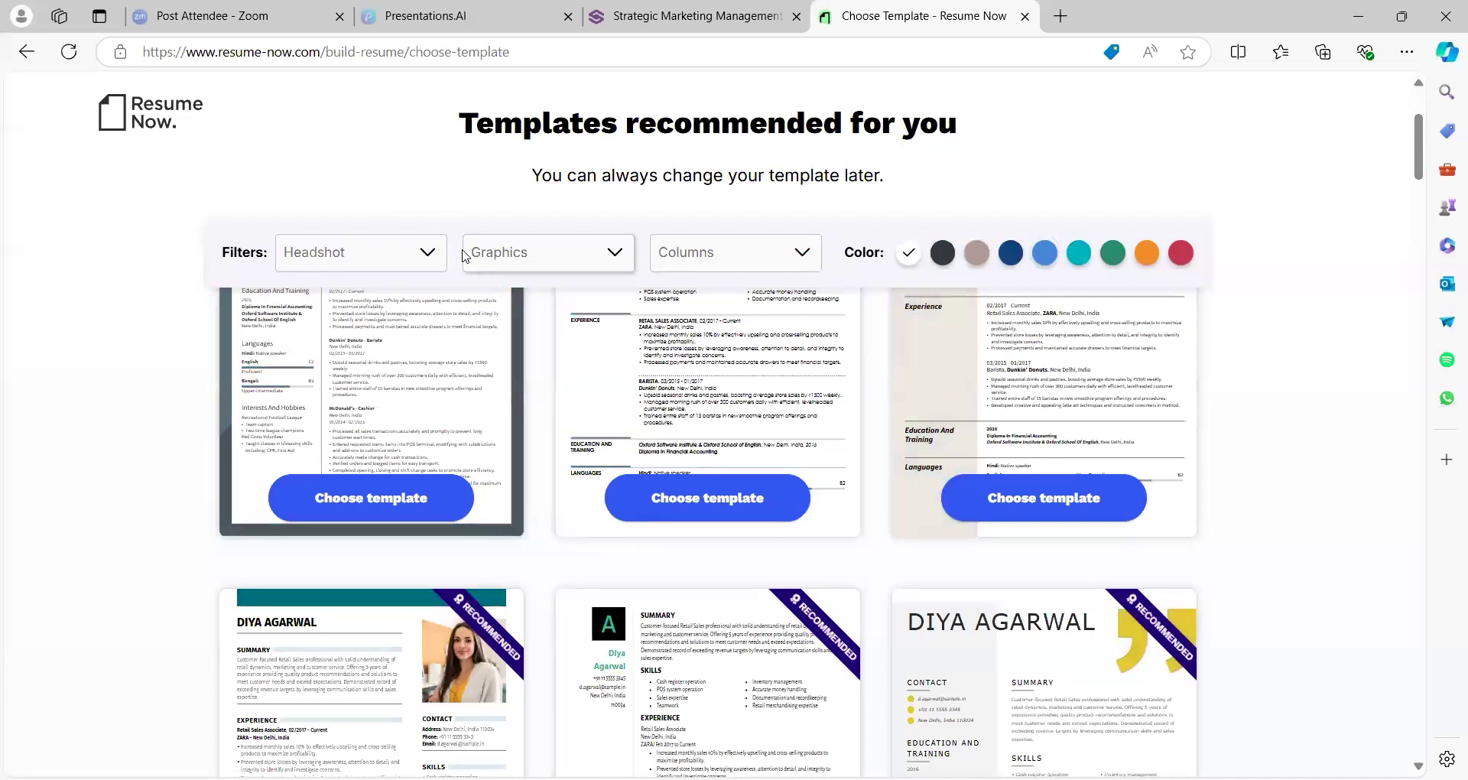
click(534, 250)
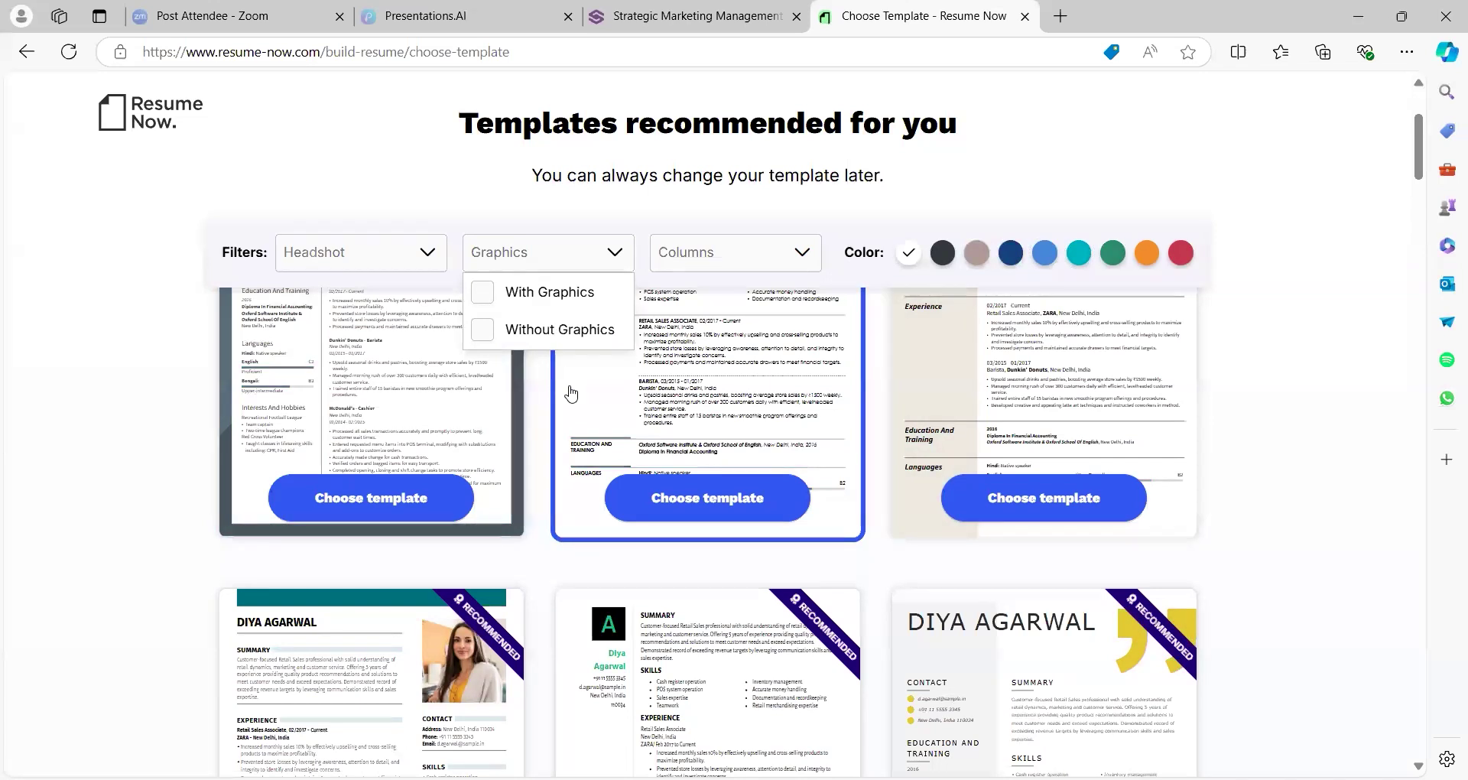
click(459, 673)
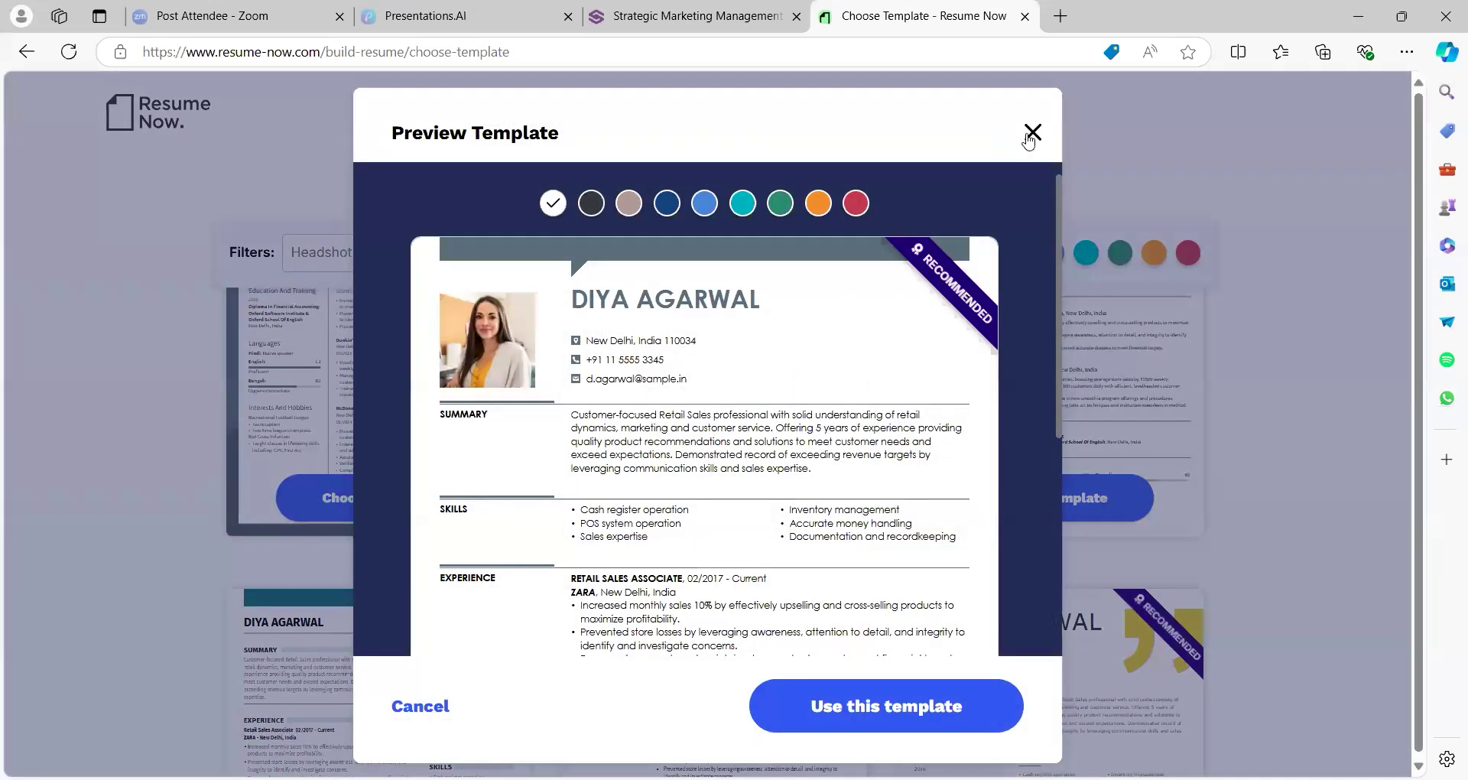
click(1031, 134)
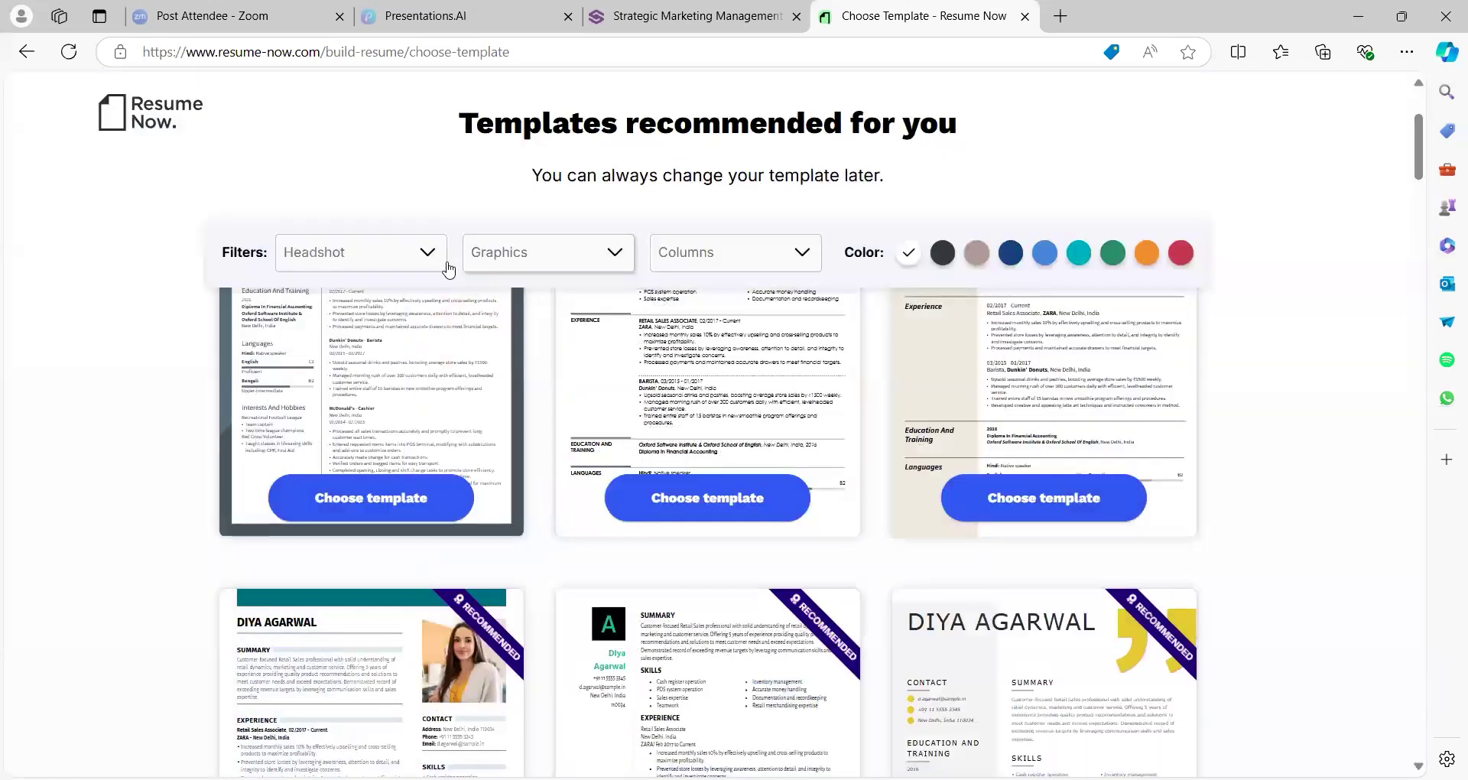
Filter templates by photo and no-photo headshot options, then choose the first template
click(422, 254)
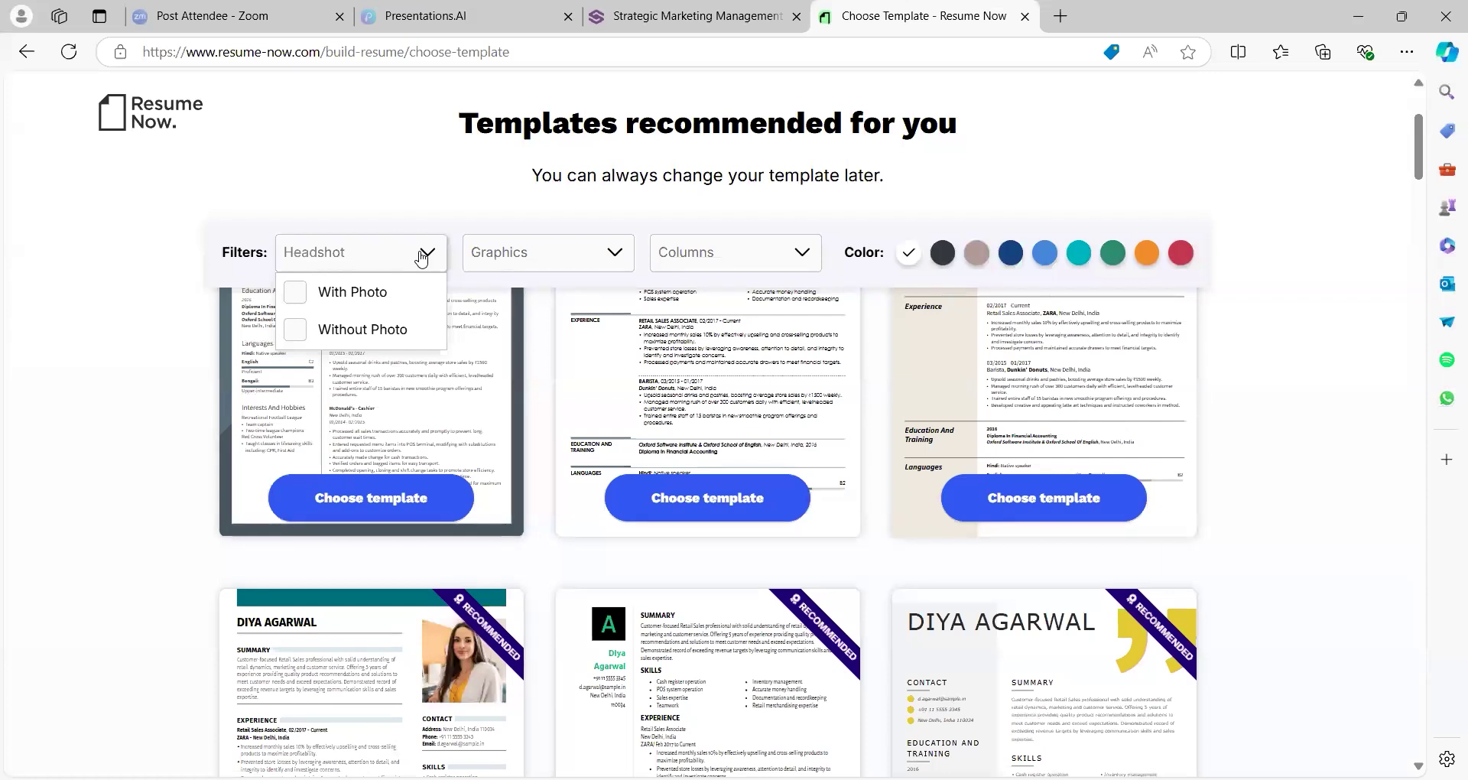
click(348, 294)
click(380, 253)
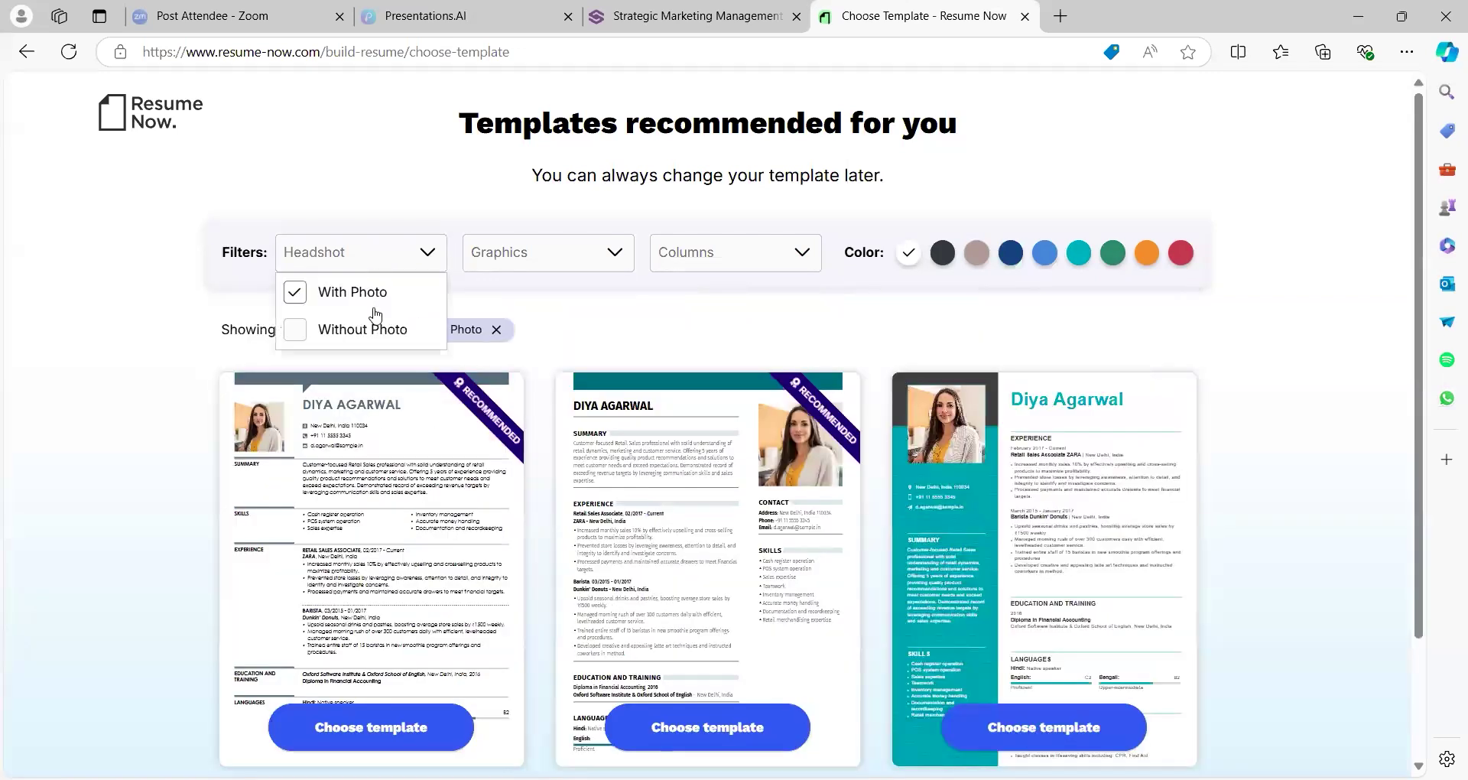
click(373, 325)
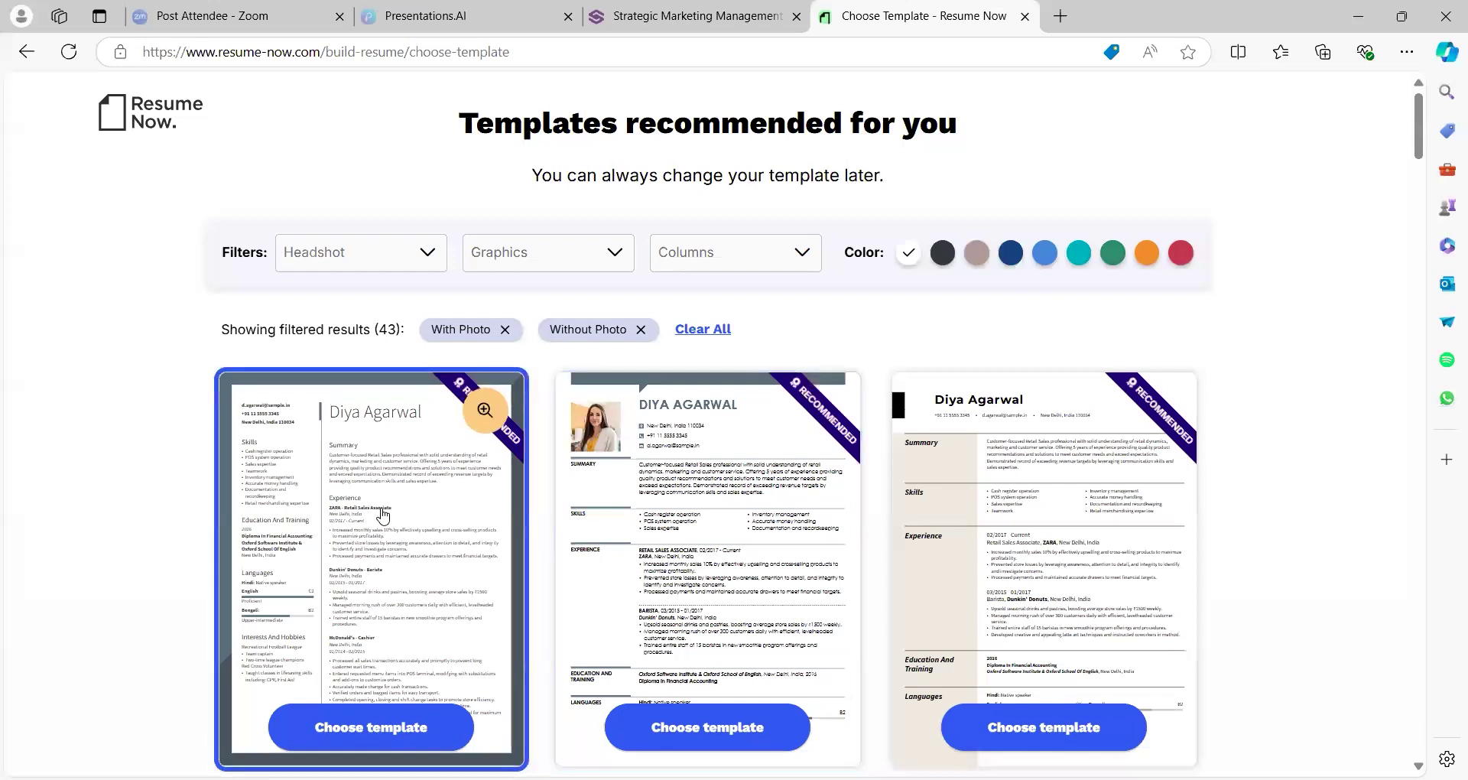
click(389, 708)
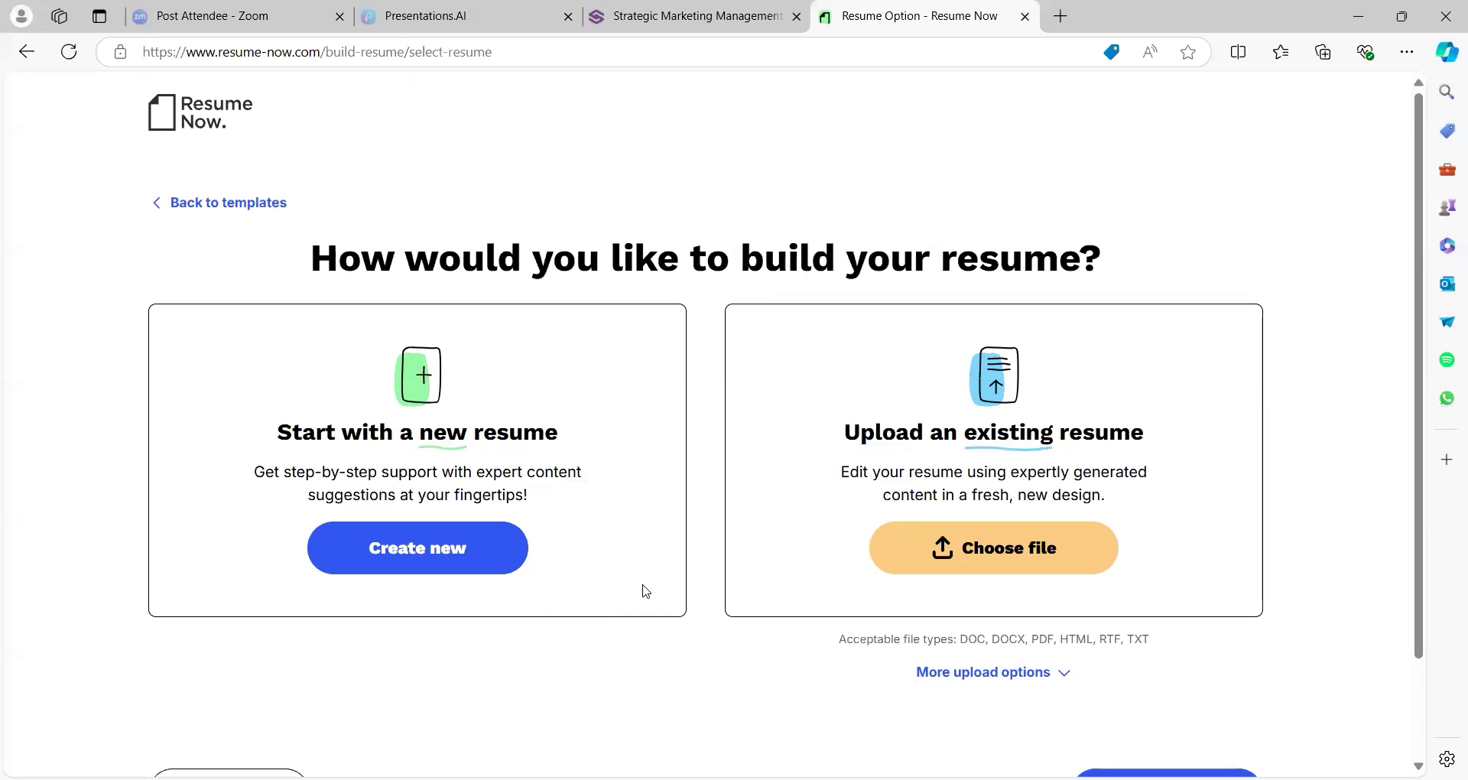
Choose 'Create new' to start a brand-new resume from scratch
click(476, 562)
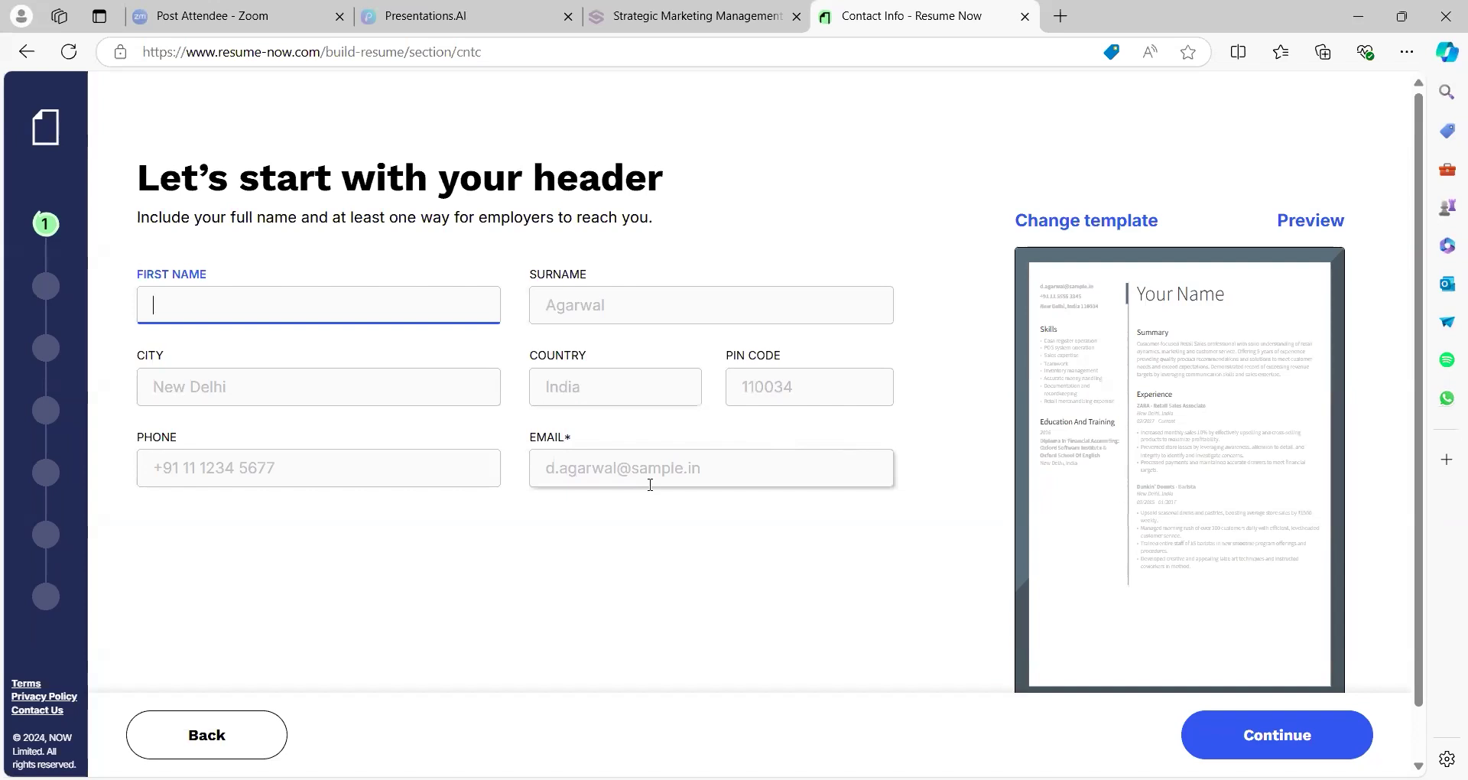
After a failed attempt to continue, enter the candidate's first name and surname
mouse_move(1136, 586)
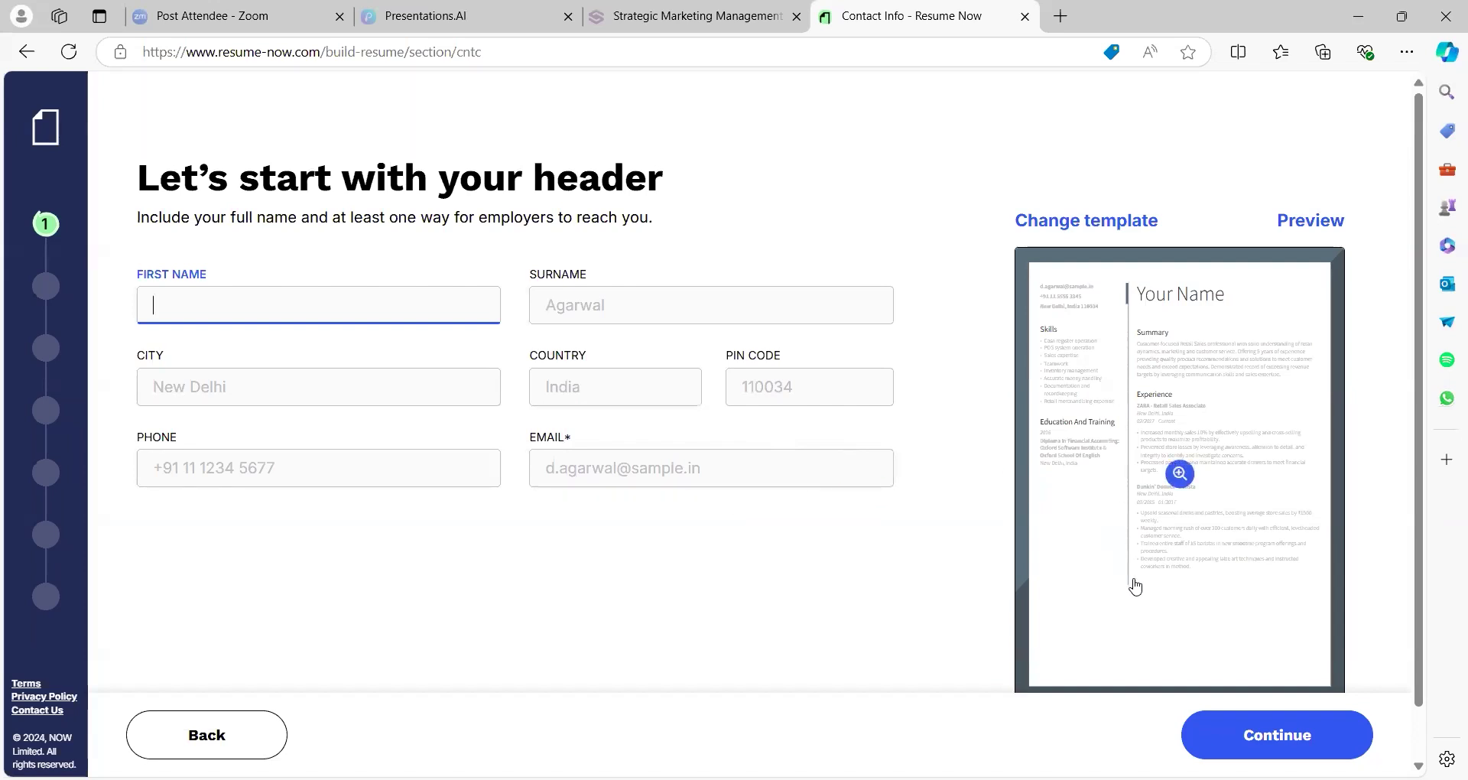
click(1224, 734)
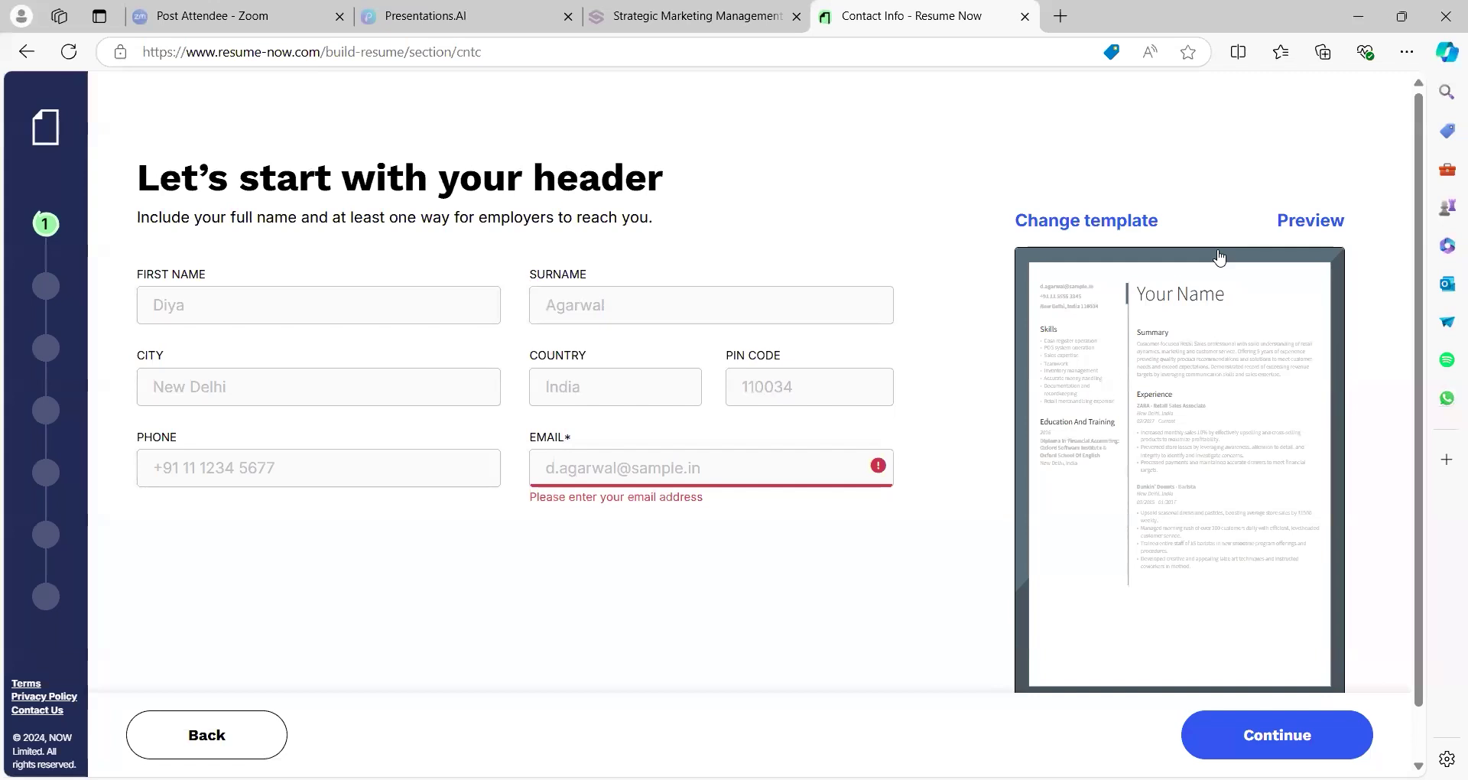
click(1220, 258)
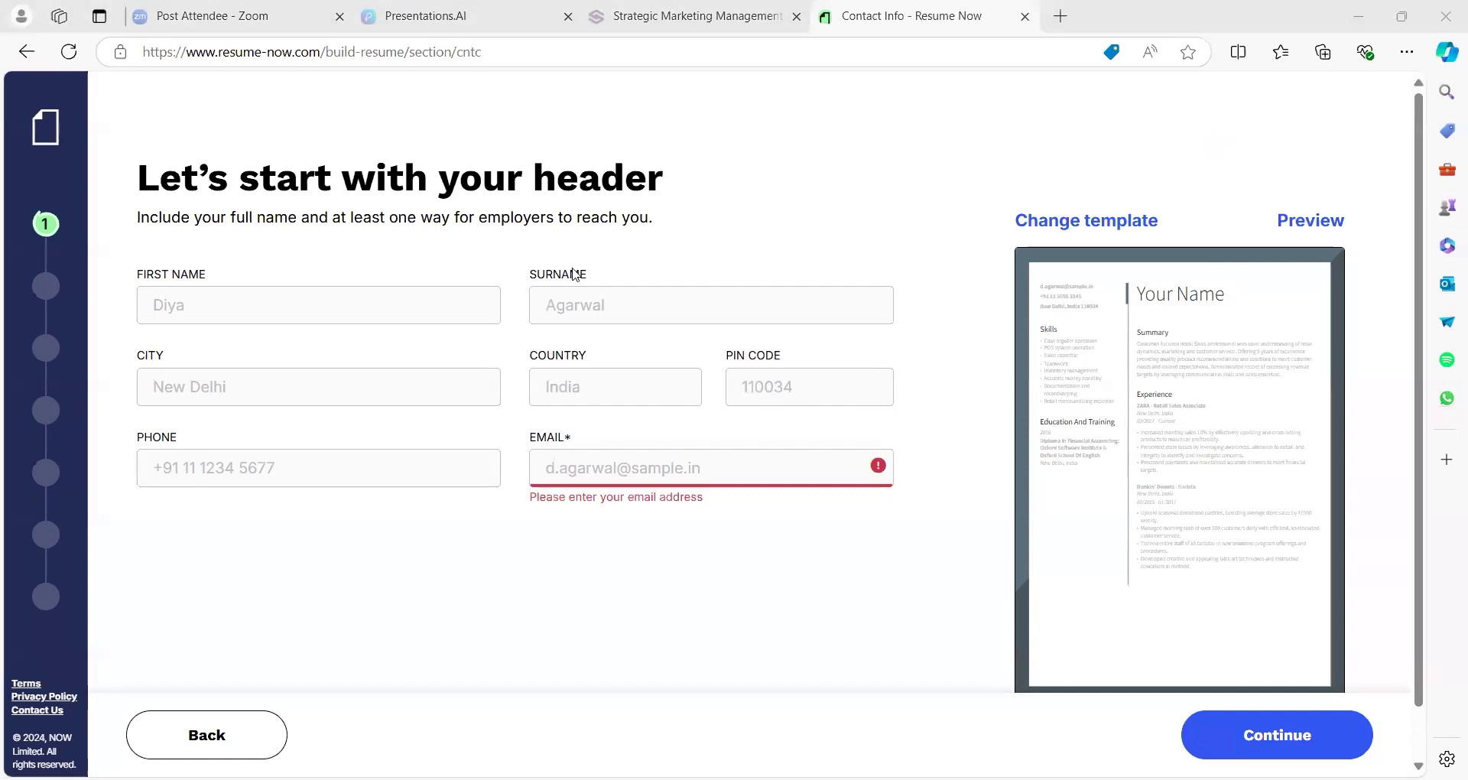
click(418, 315)
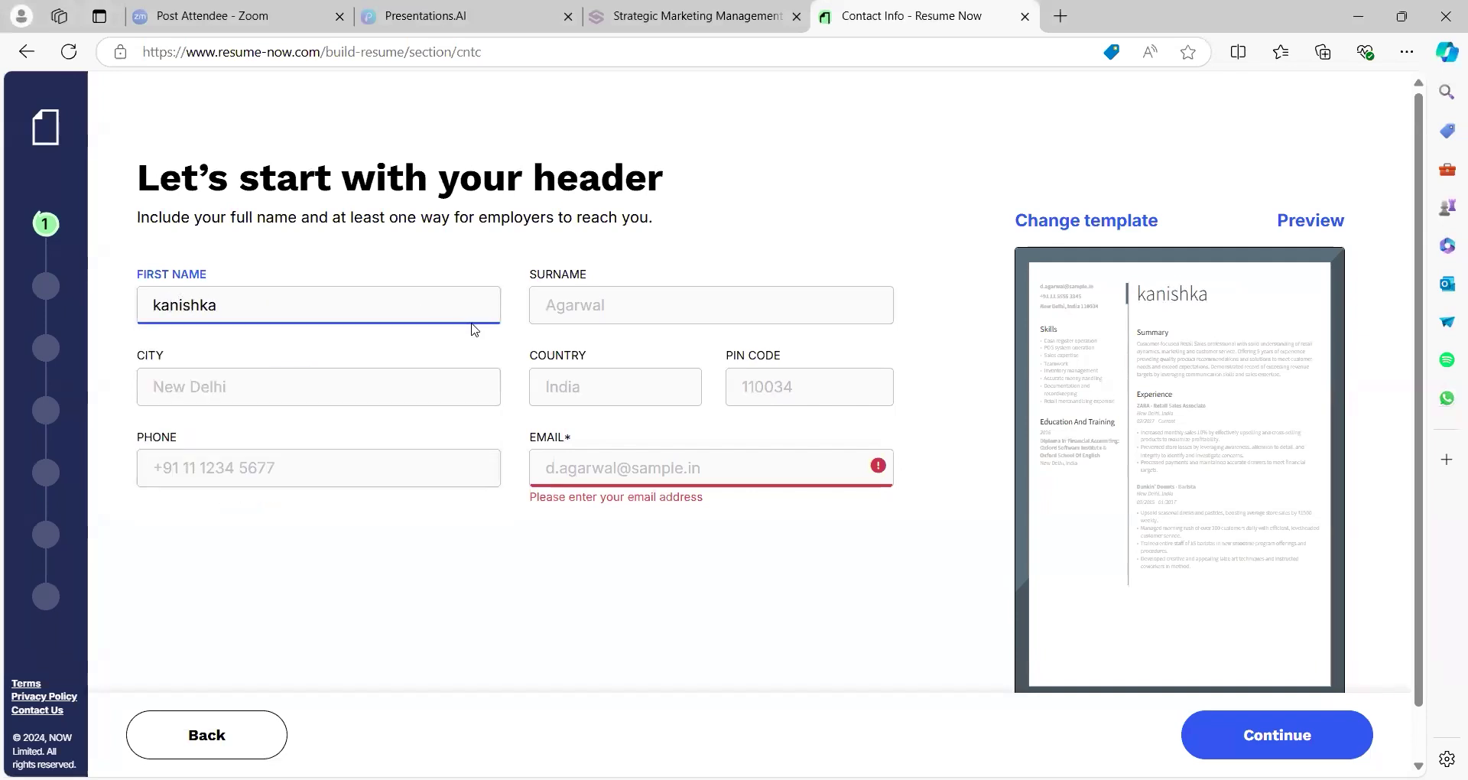
click(580, 306)
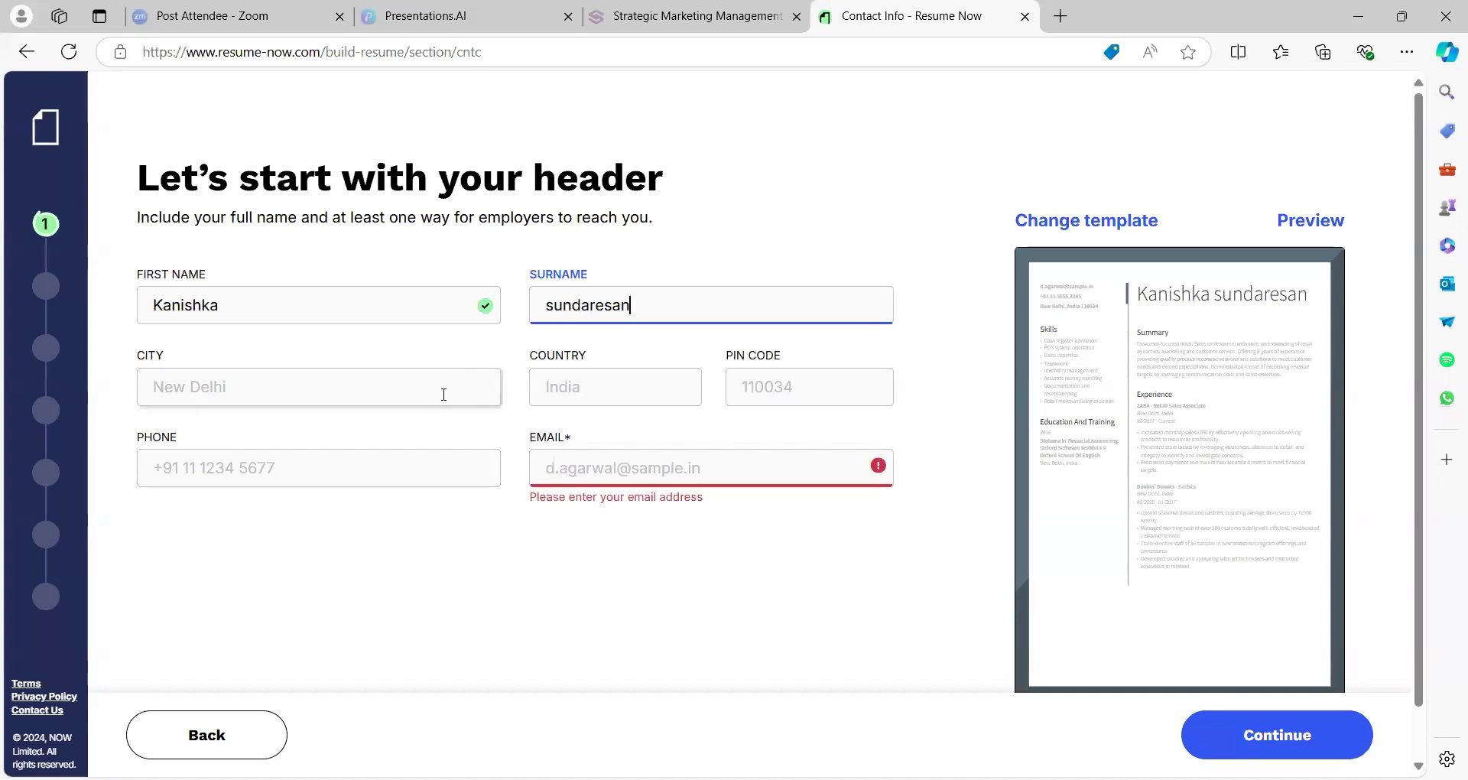
Enter the candidate's city, choose India as country, and add the PIN code
click(442, 396)
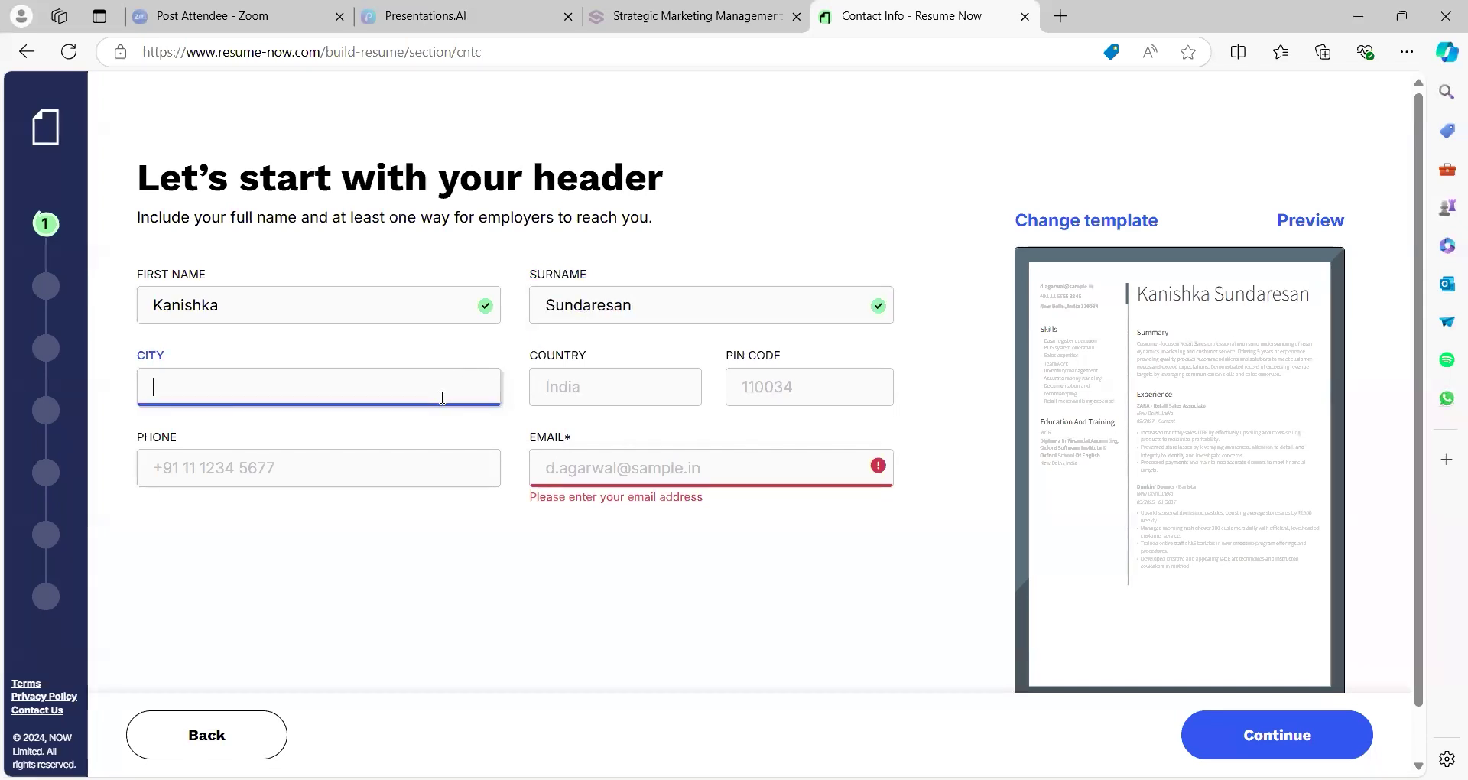
text(coimbatore)
click(544, 388)
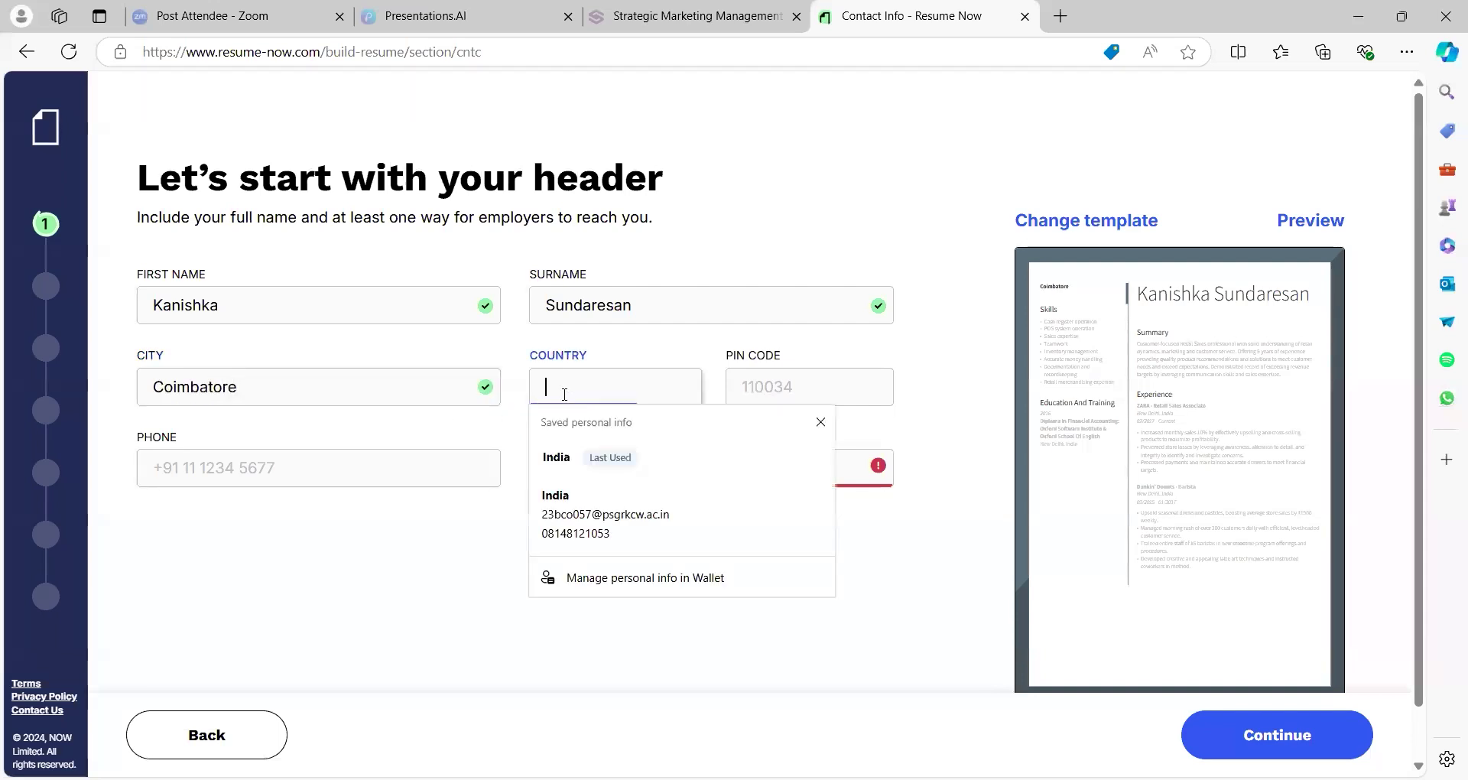
click(569, 458)
click(737, 402)
text(637001)
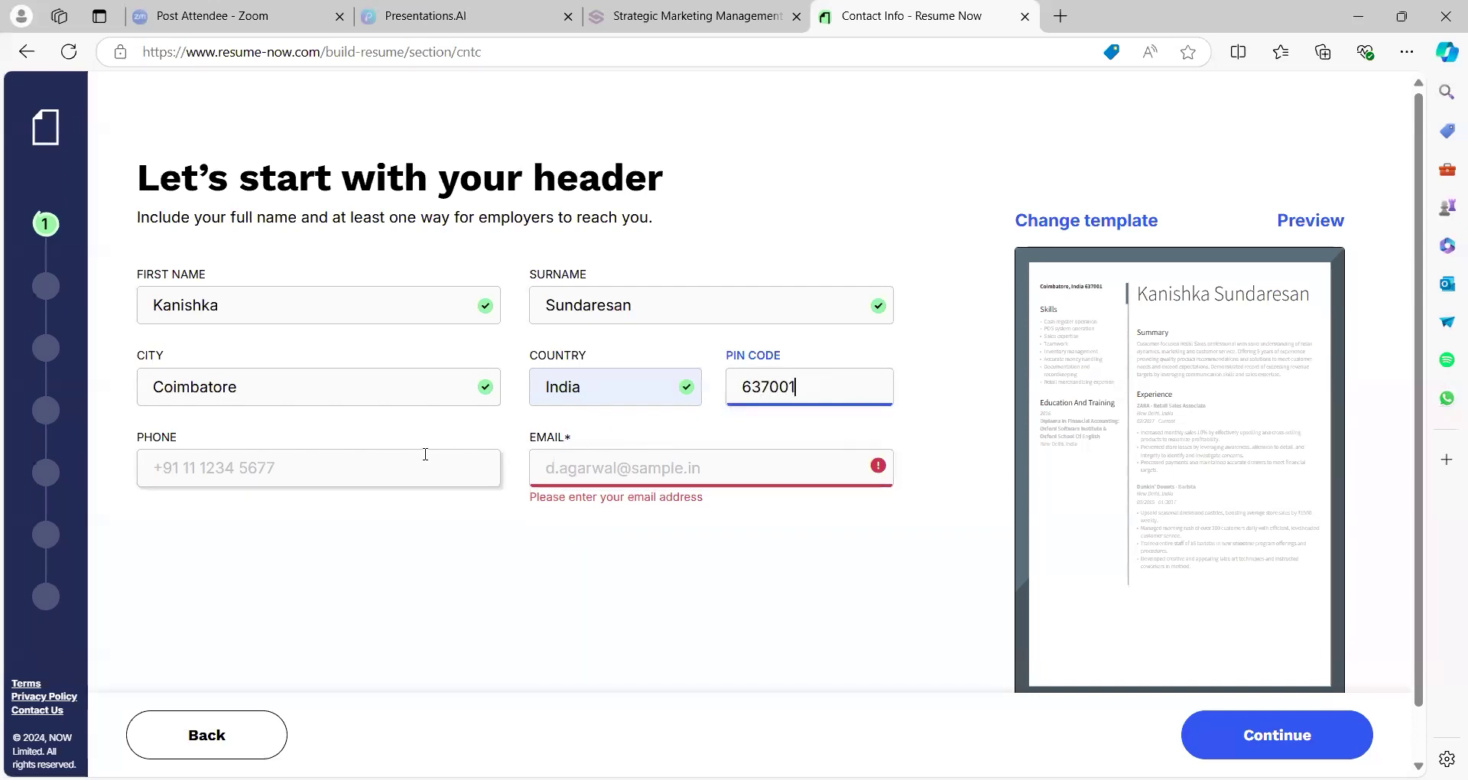
Add the candidate's phone number and saved e-mail address, then submit the header
click(425, 459)
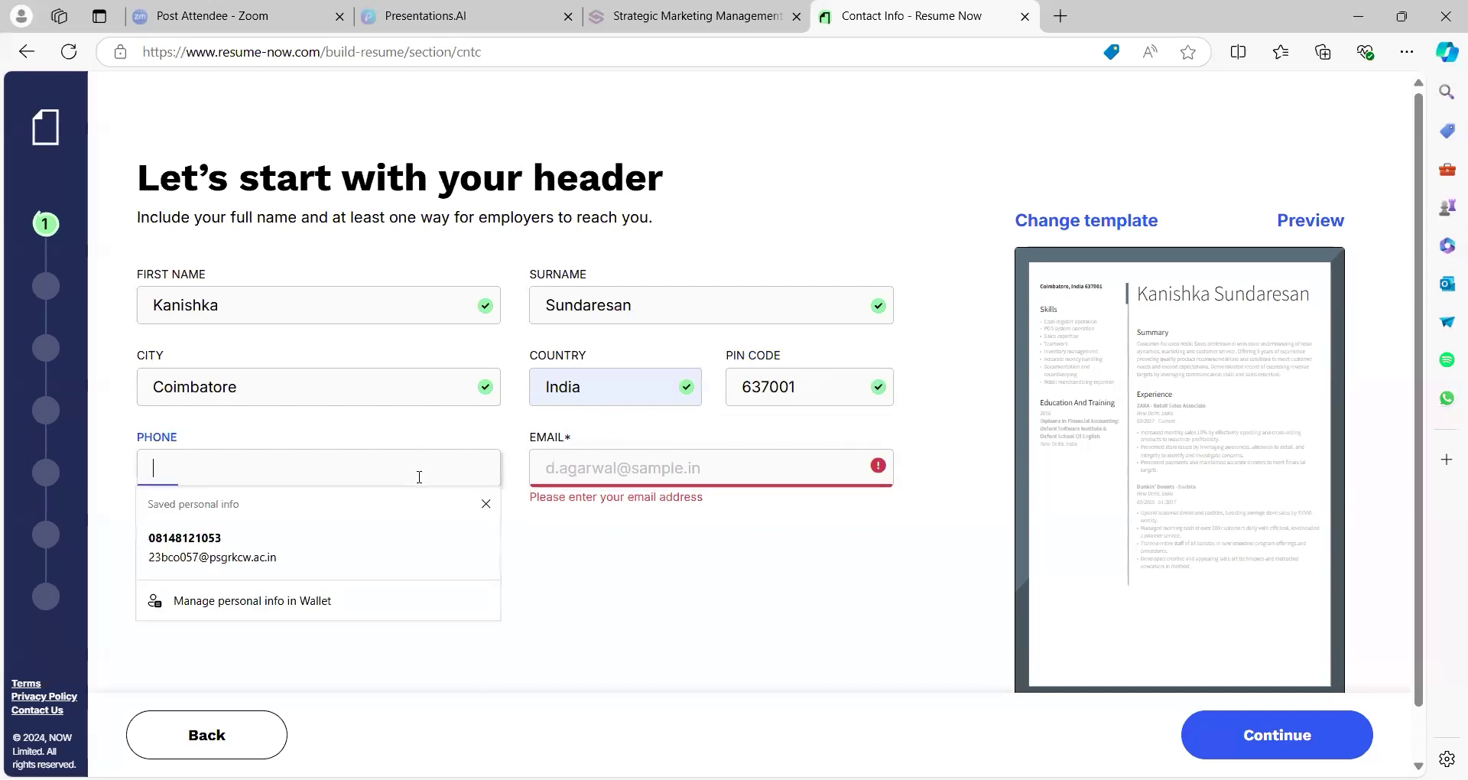
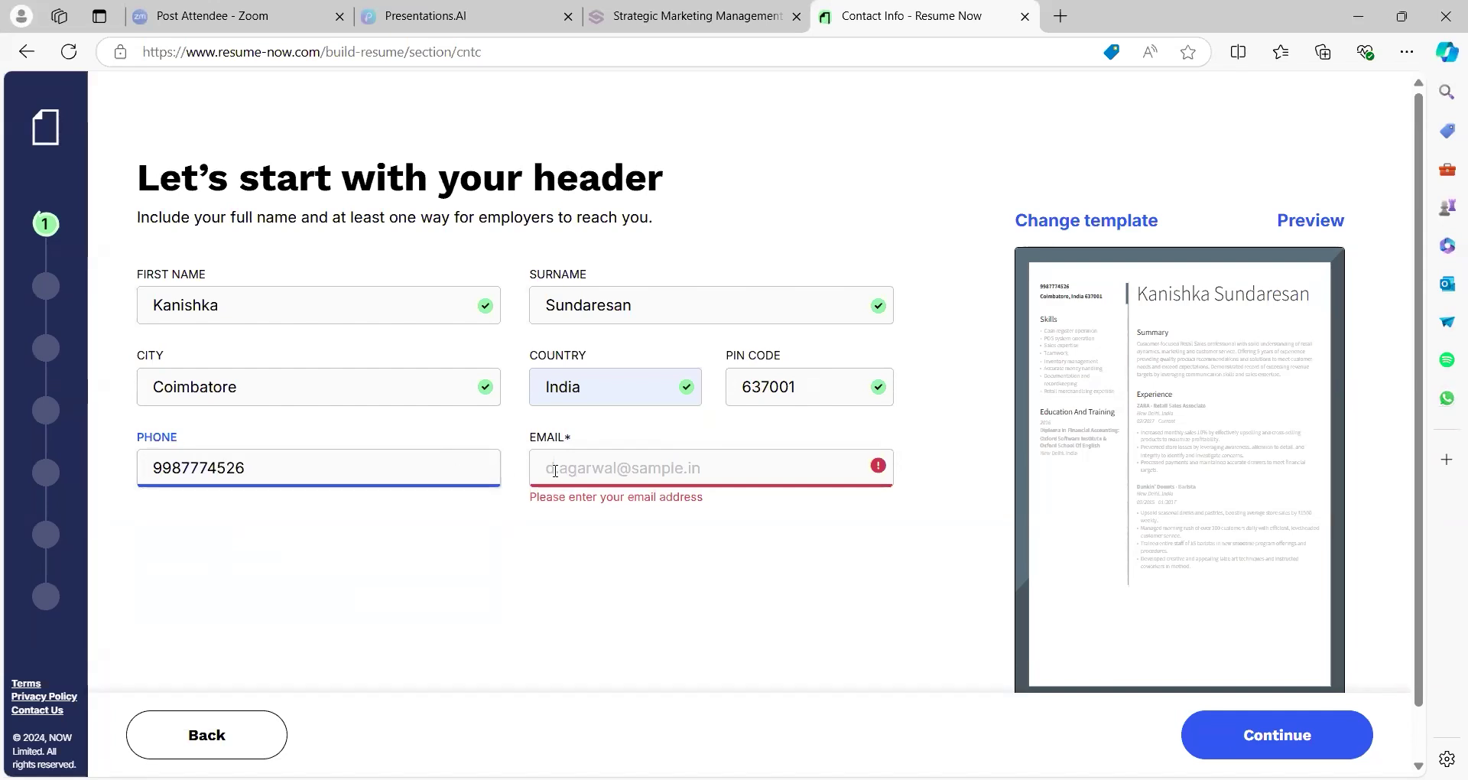
click(573, 470)
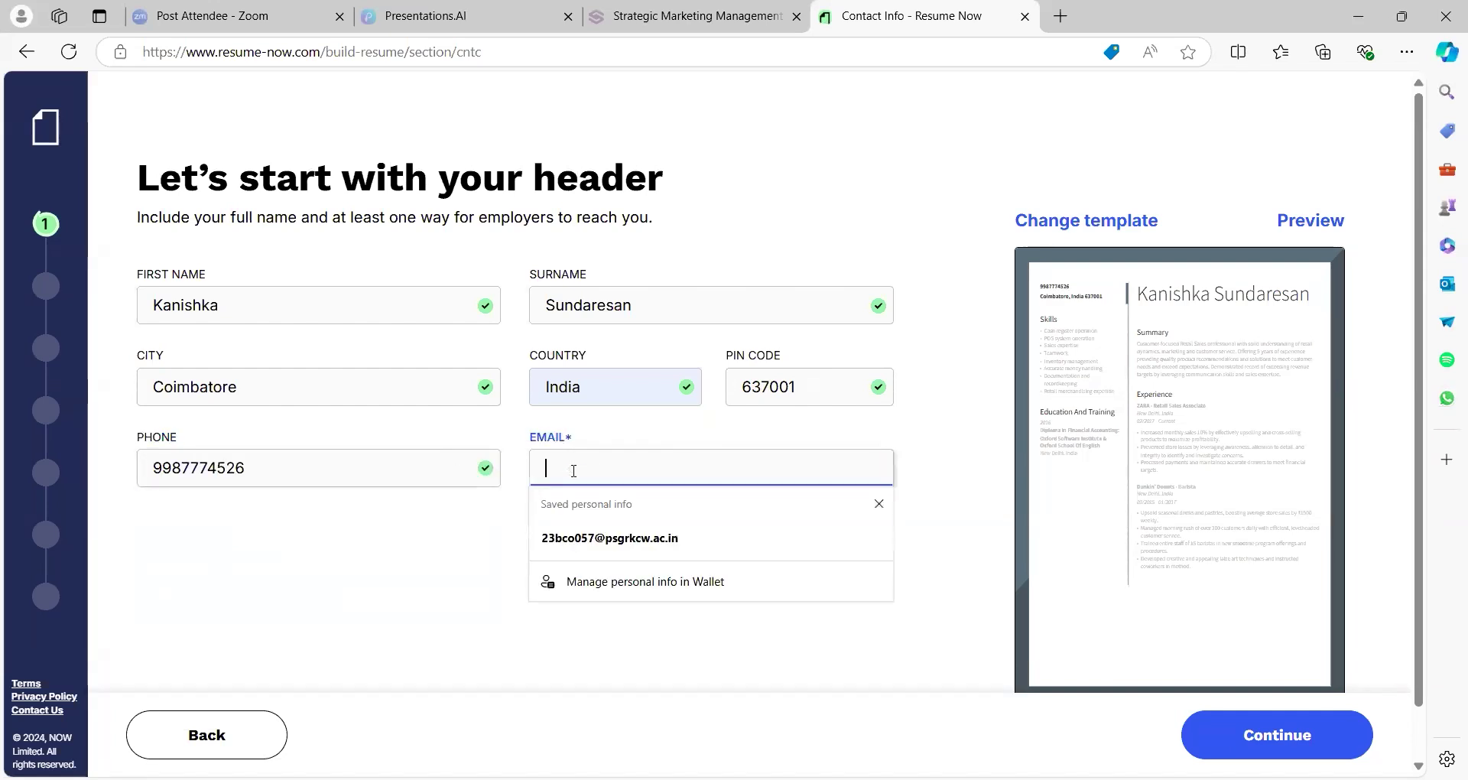
click(632, 544)
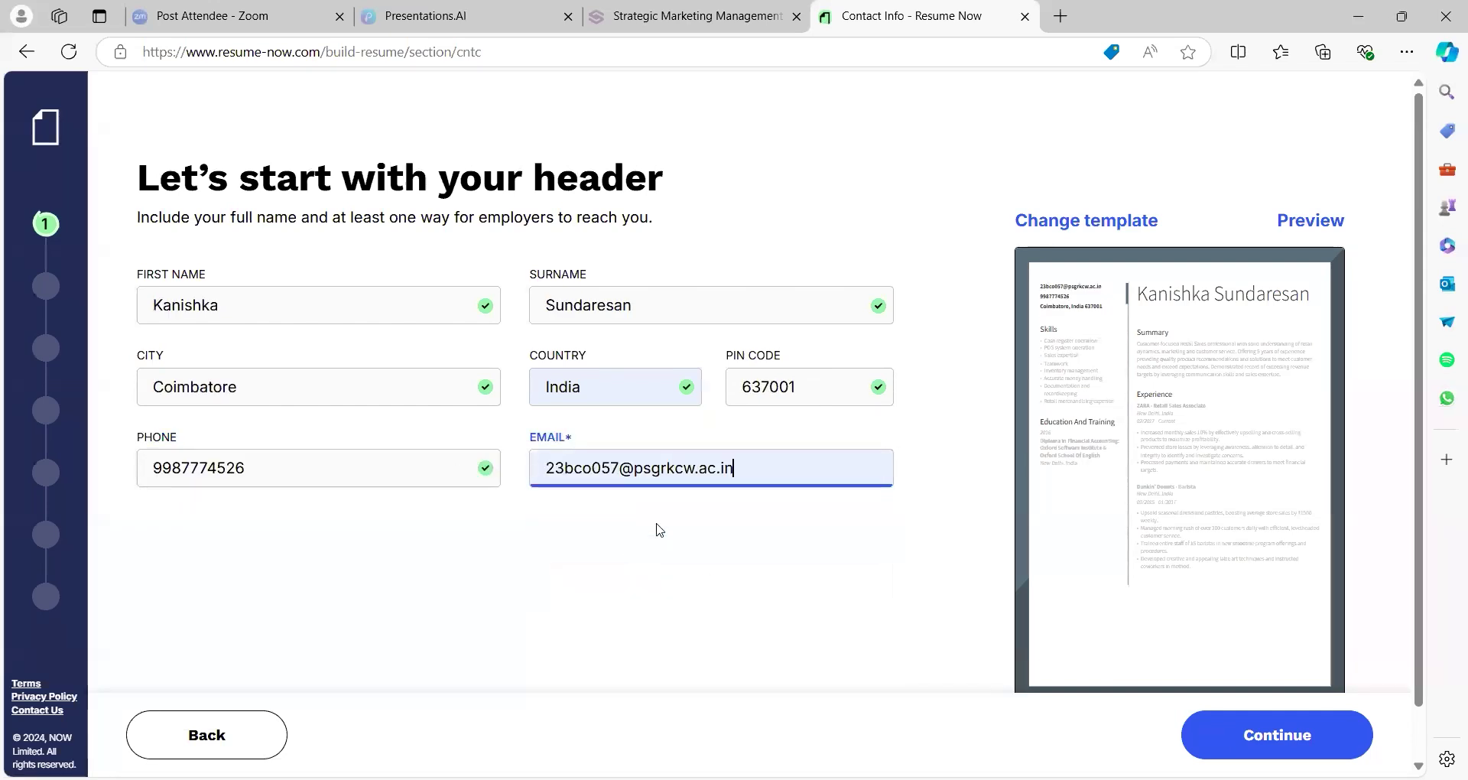
click(1211, 730)
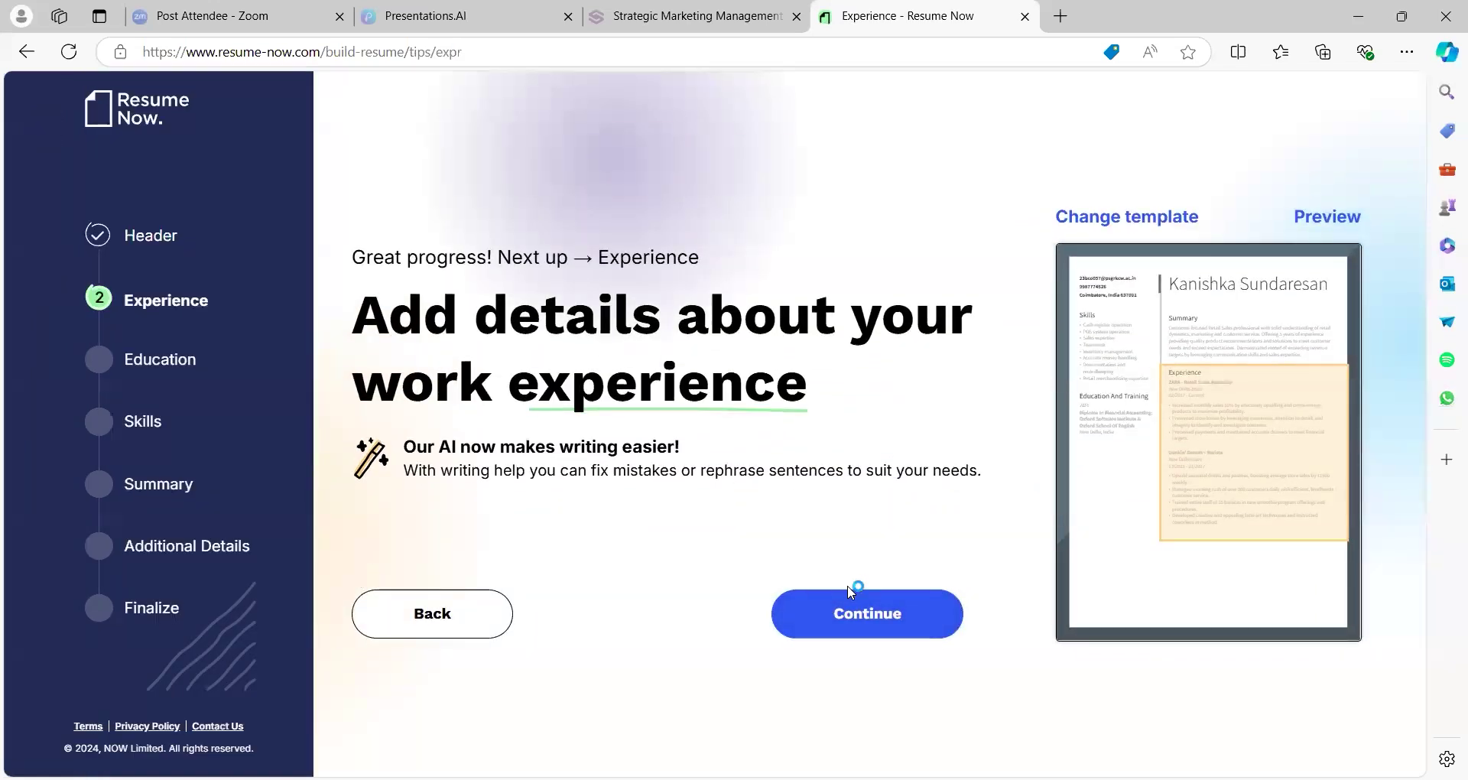
Open the experience form and set the job title to Sales Assistant
click(858, 600)
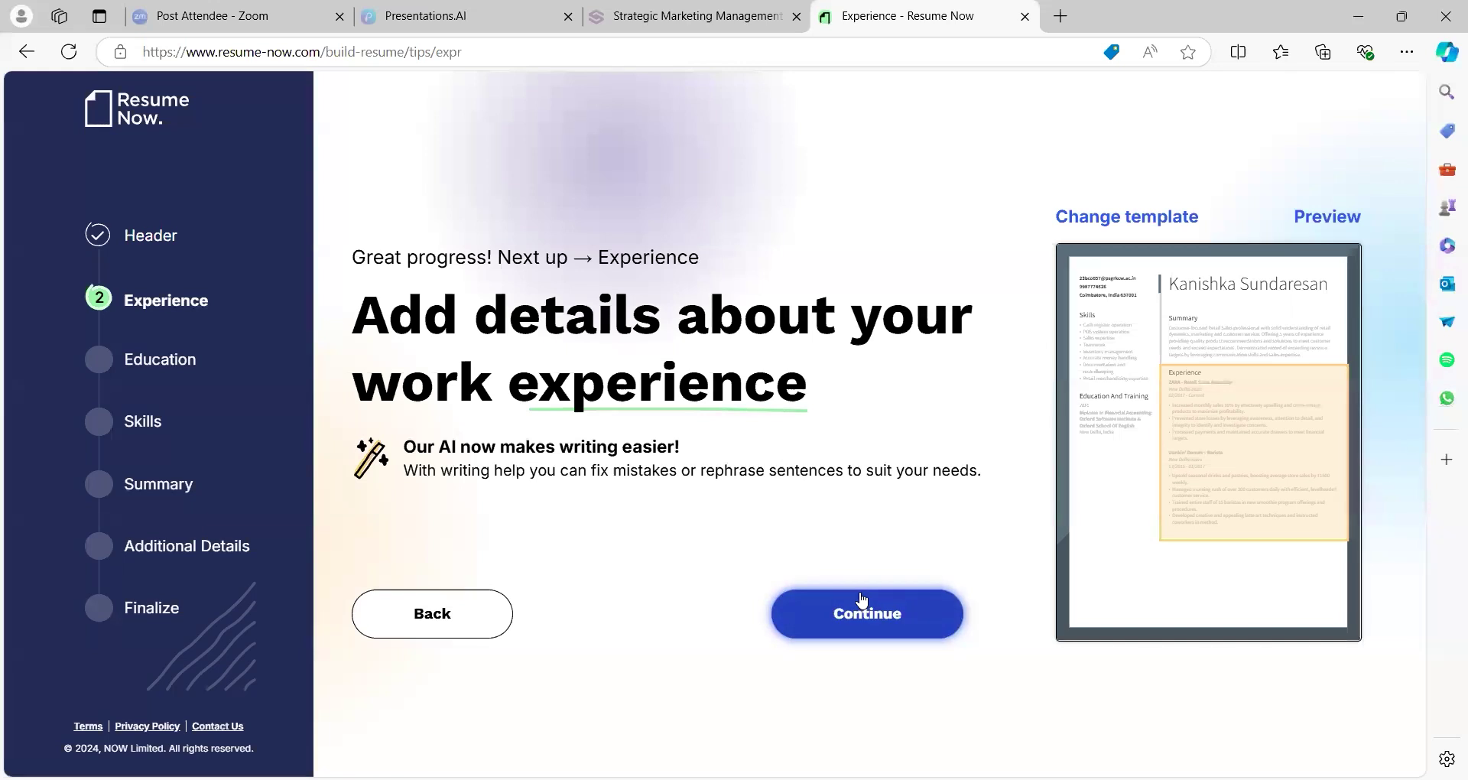
click(861, 600)
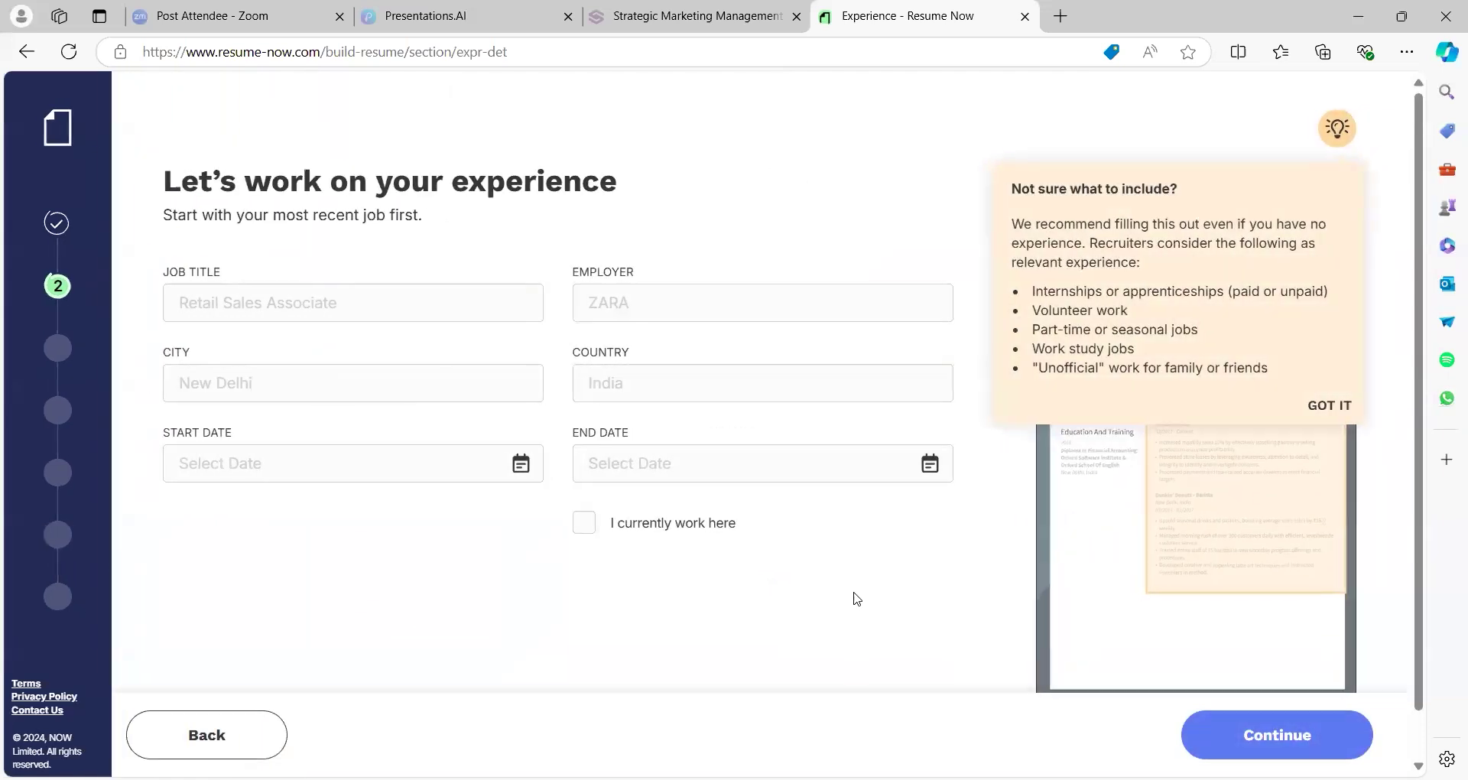
click(477, 303)
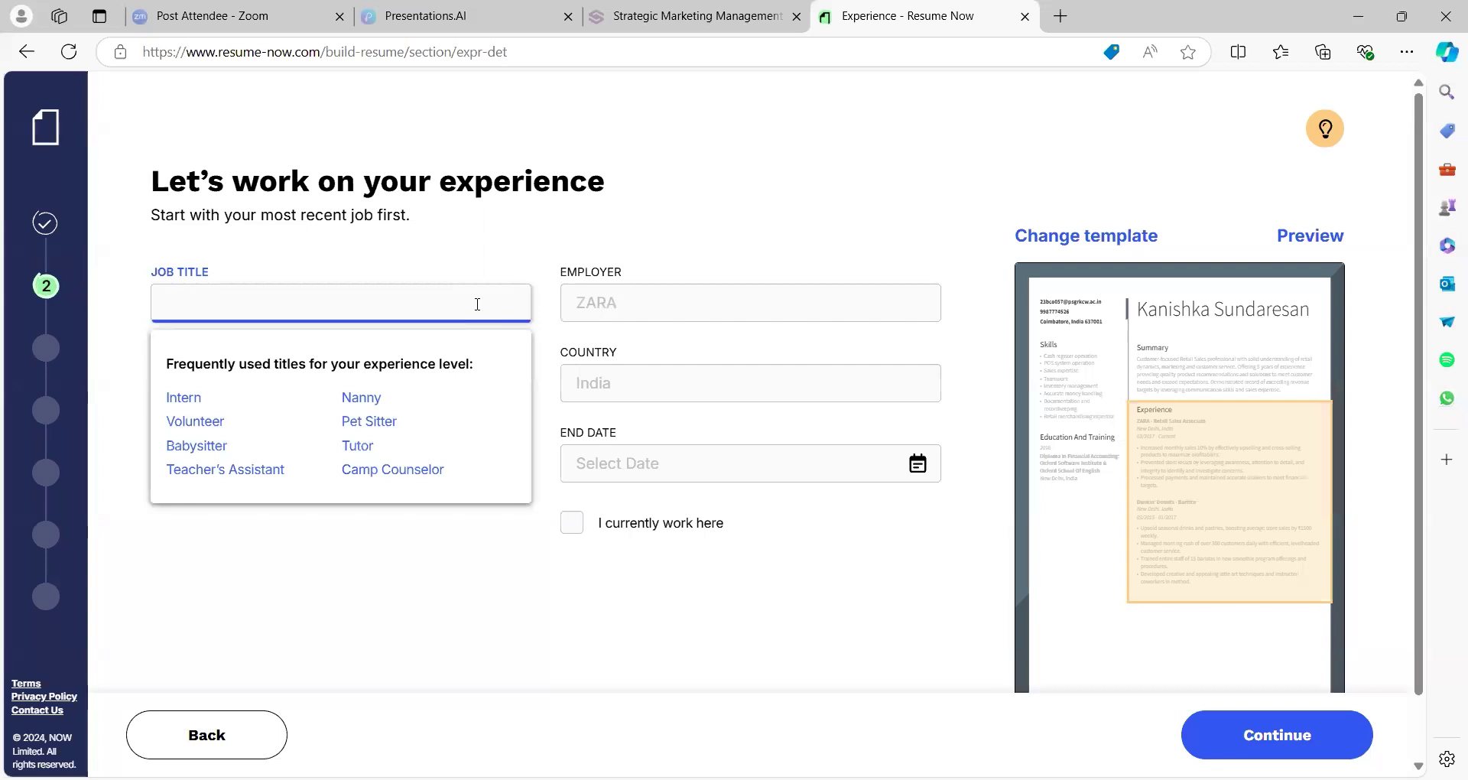
text(sales)
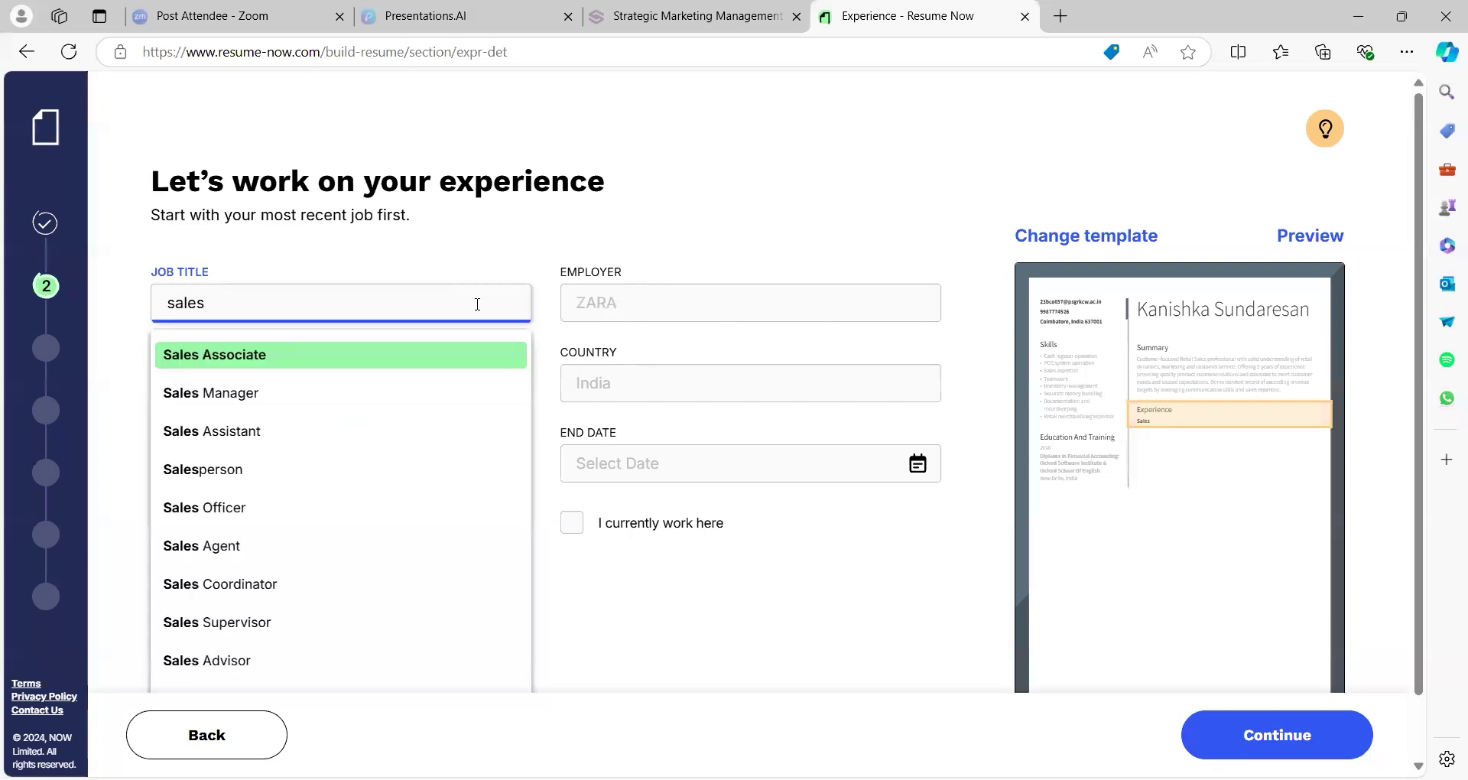
click(311, 439)
Enter employer 'sales assistant', city Coimbatore and country IN
click(647, 294)
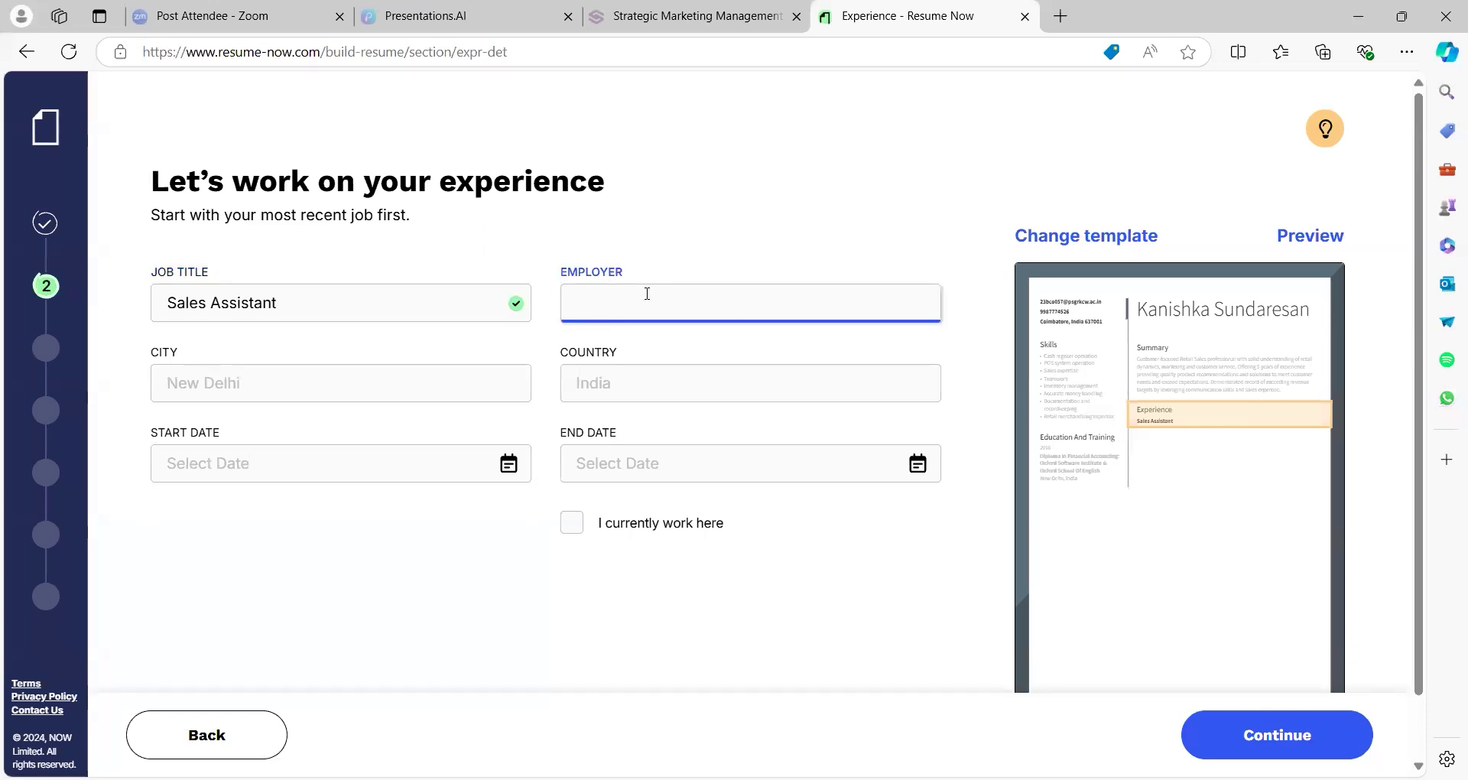
text(sales assistant)
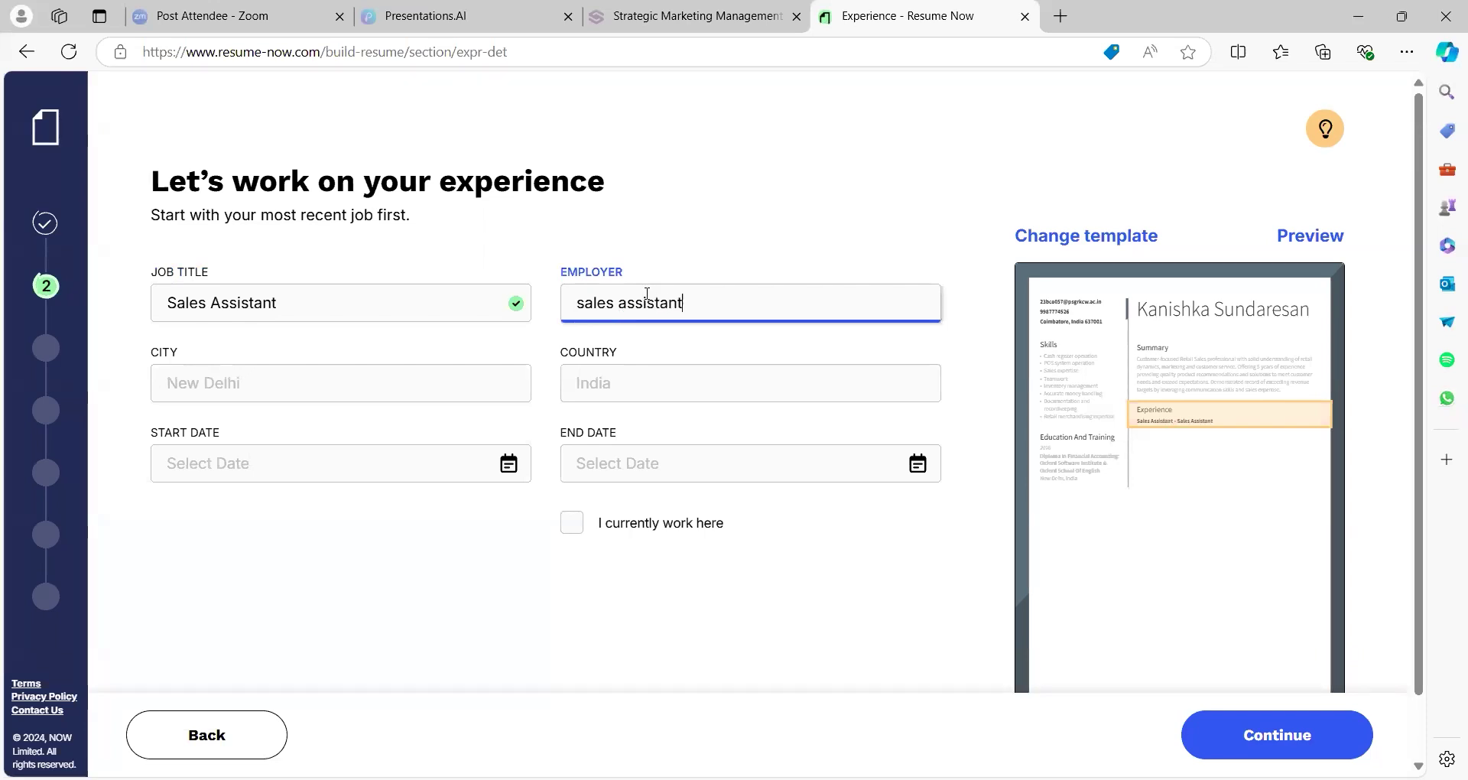
click(432, 382)
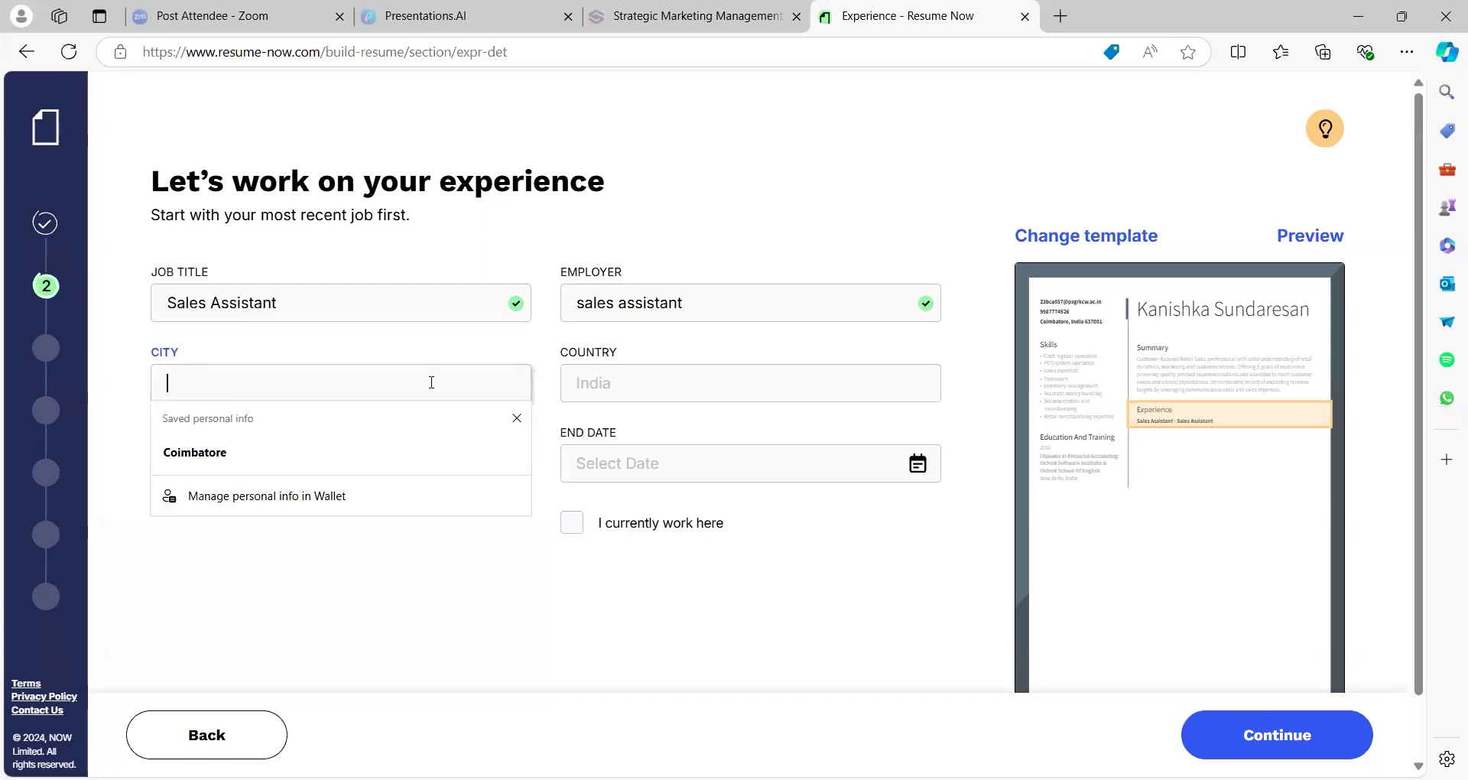
click(391, 451)
click(585, 383)
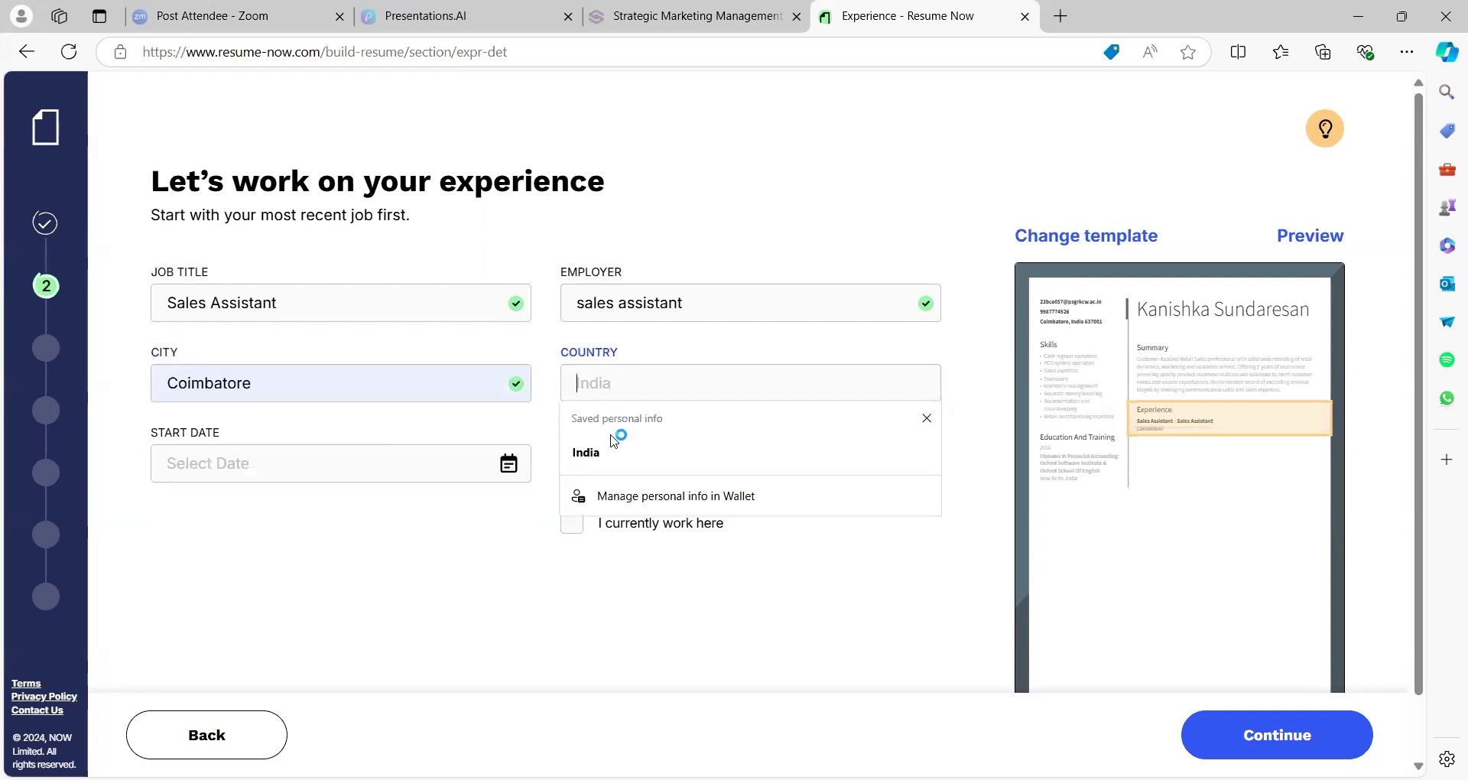
text(IN)
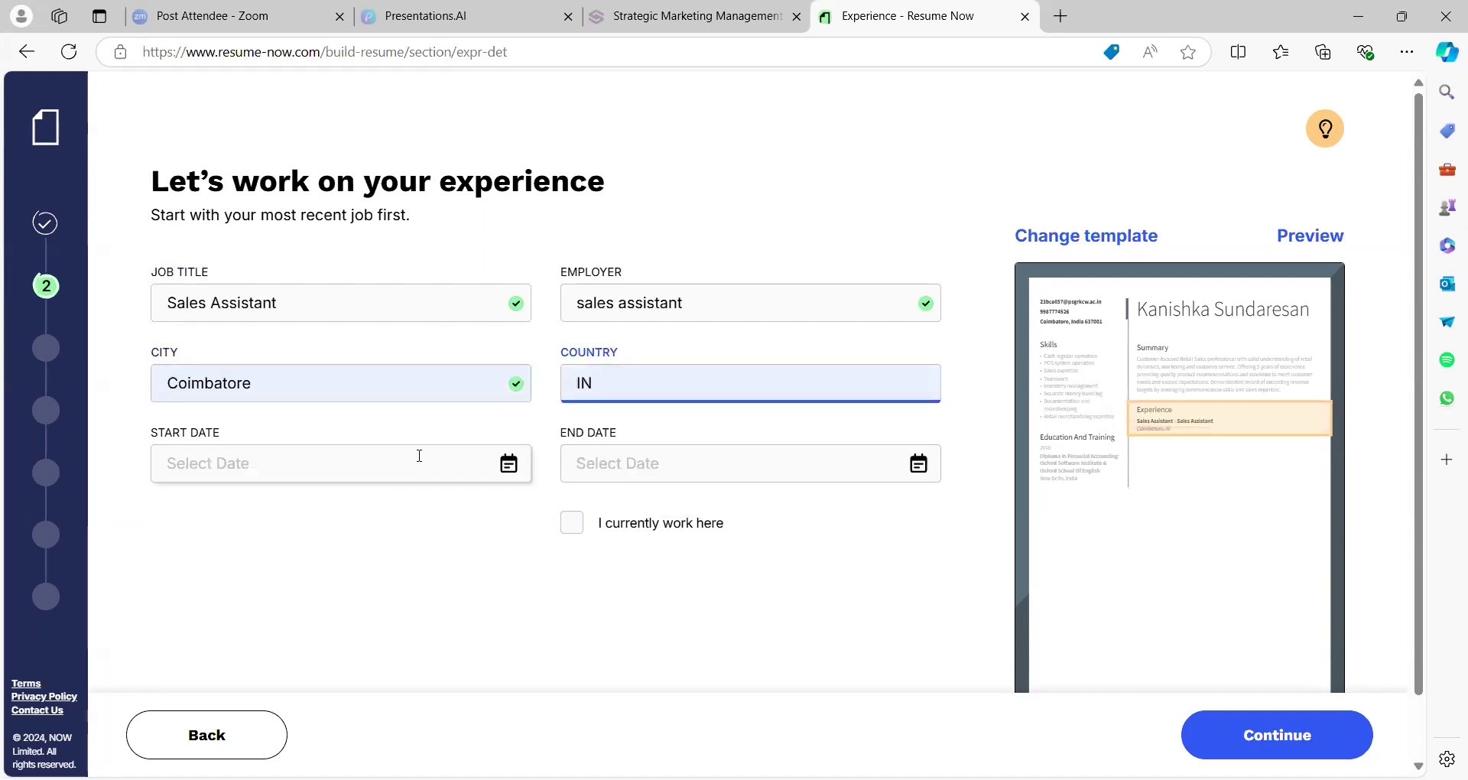
Set start and end dates to October 2024 and mark the job as current
click(428, 456)
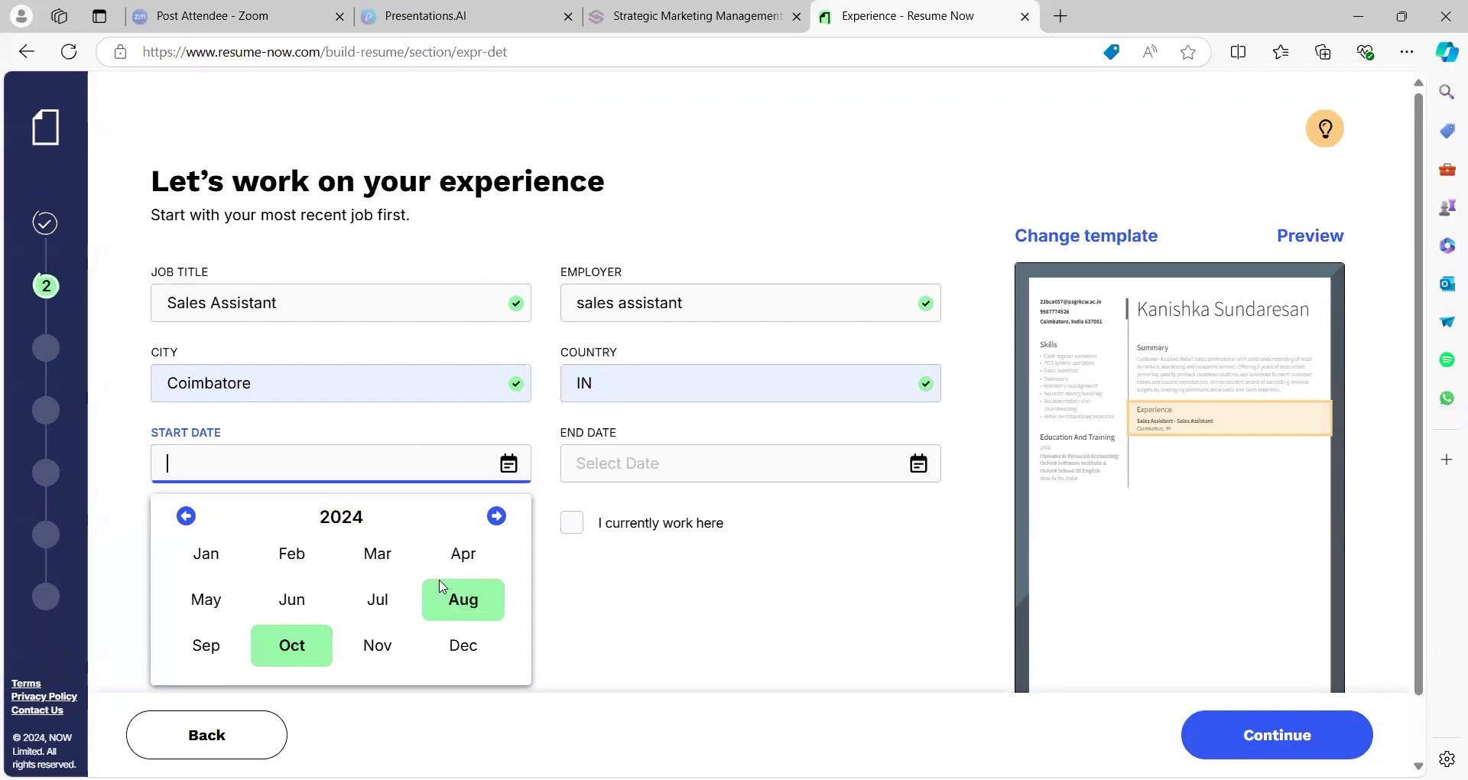
click(303, 654)
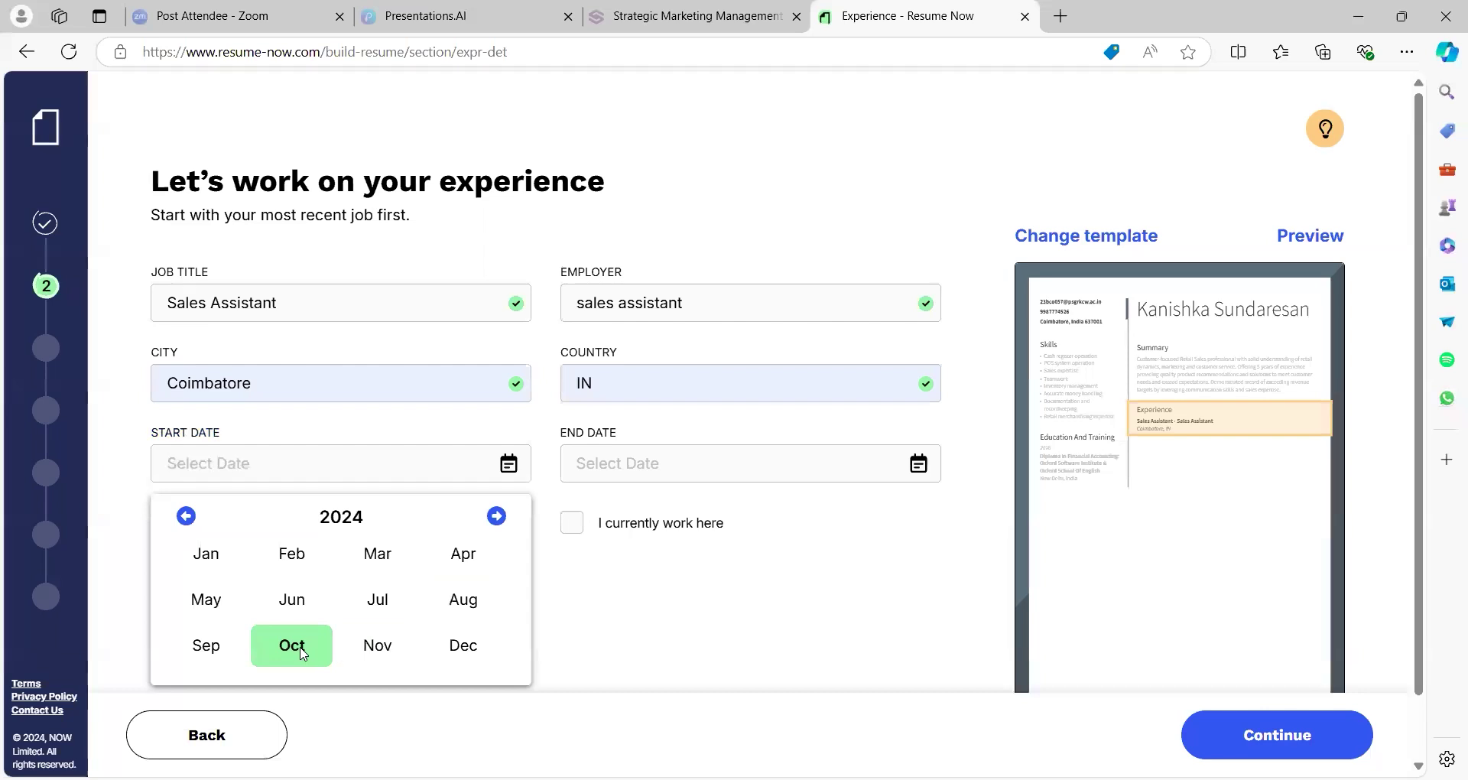
click(715, 458)
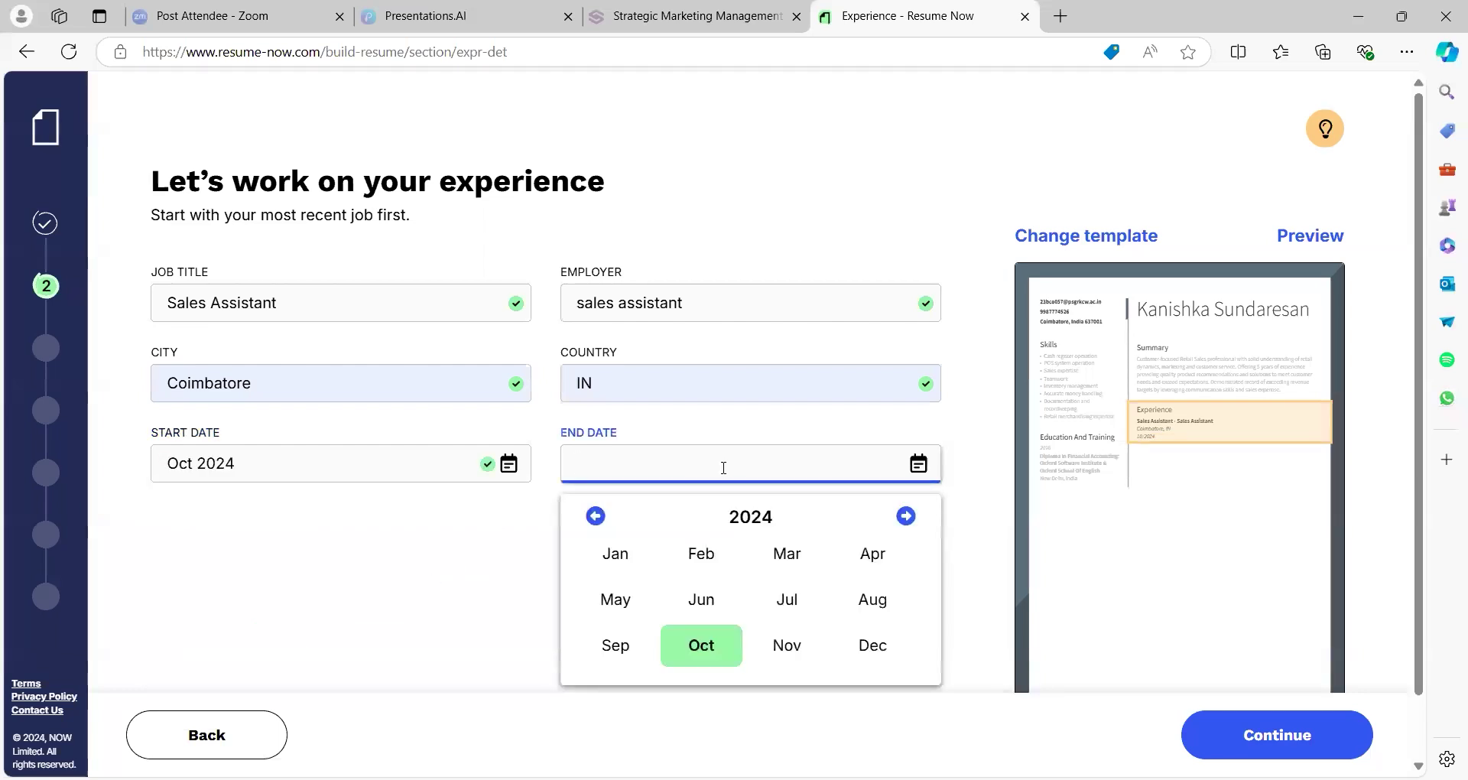
click(728, 654)
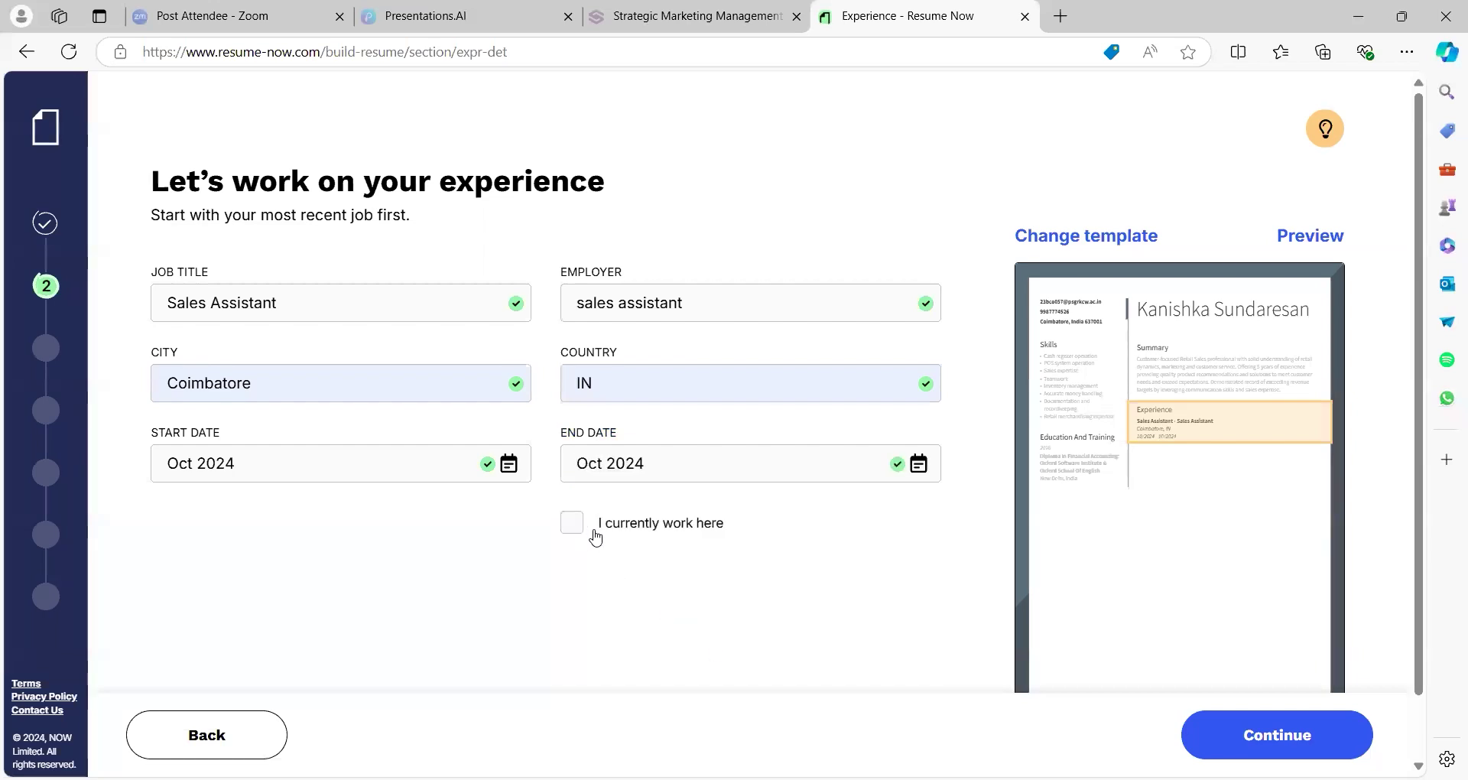
click(576, 535)
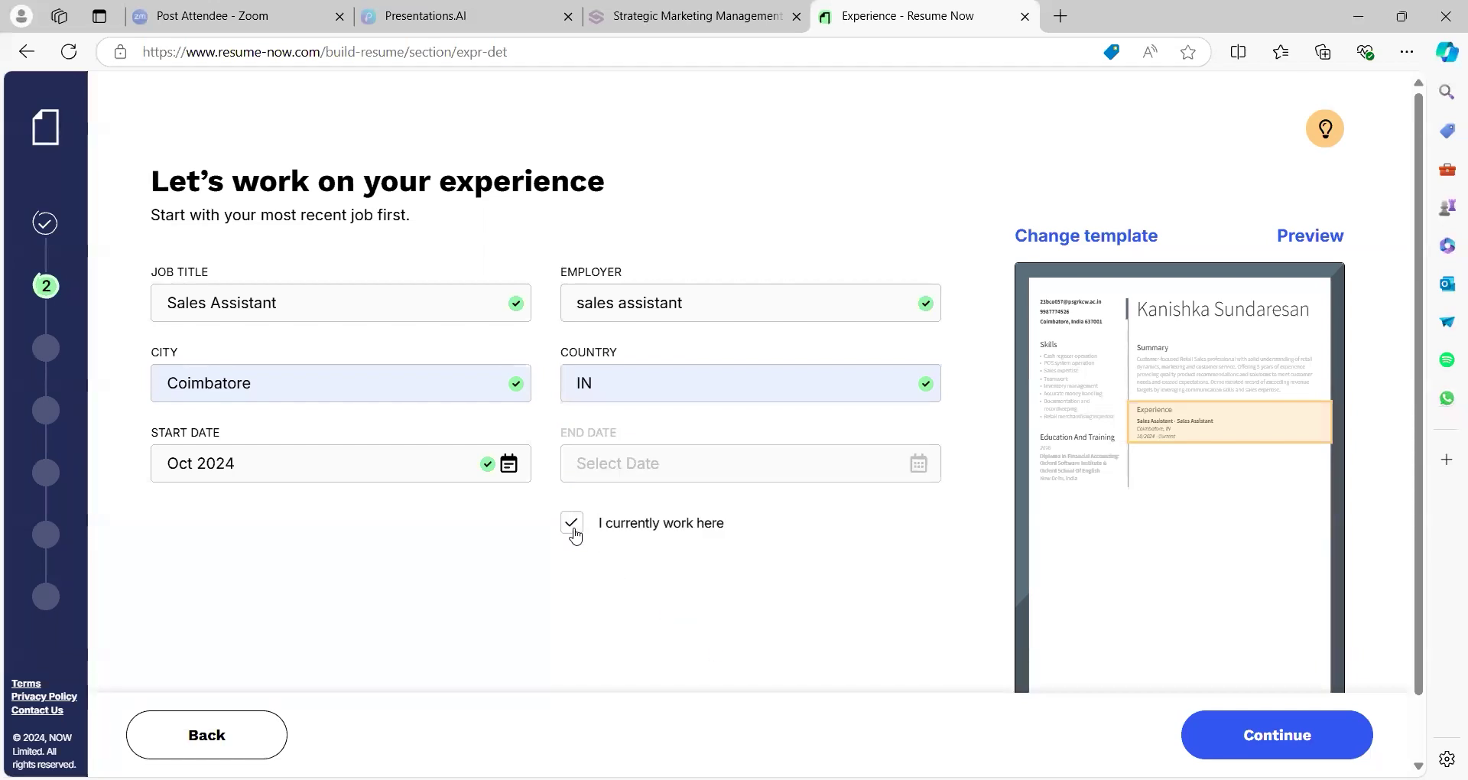
click(1202, 728)
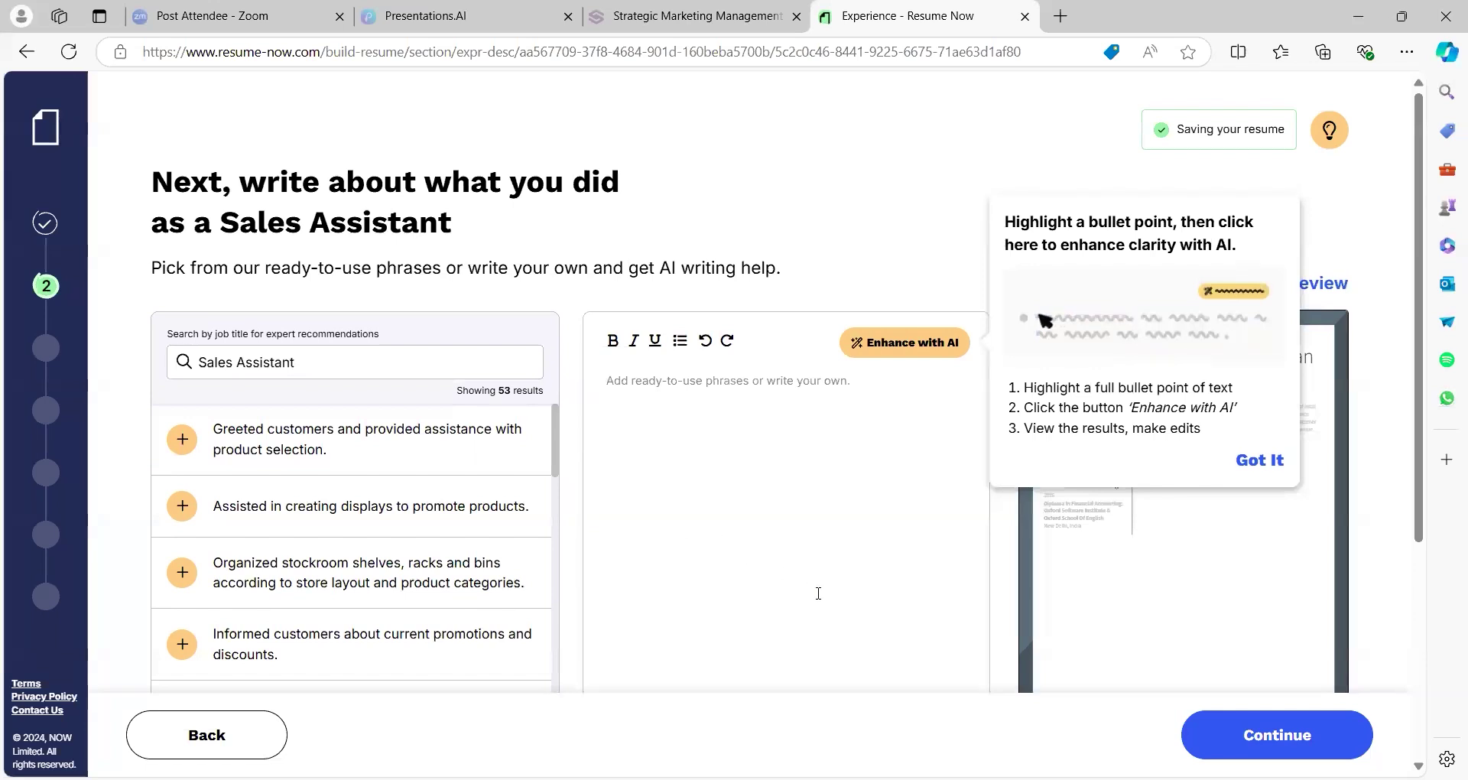
Add the 'Greeted customers and provided assistance with product selection' bullet, skipping extra details
click(438, 457)
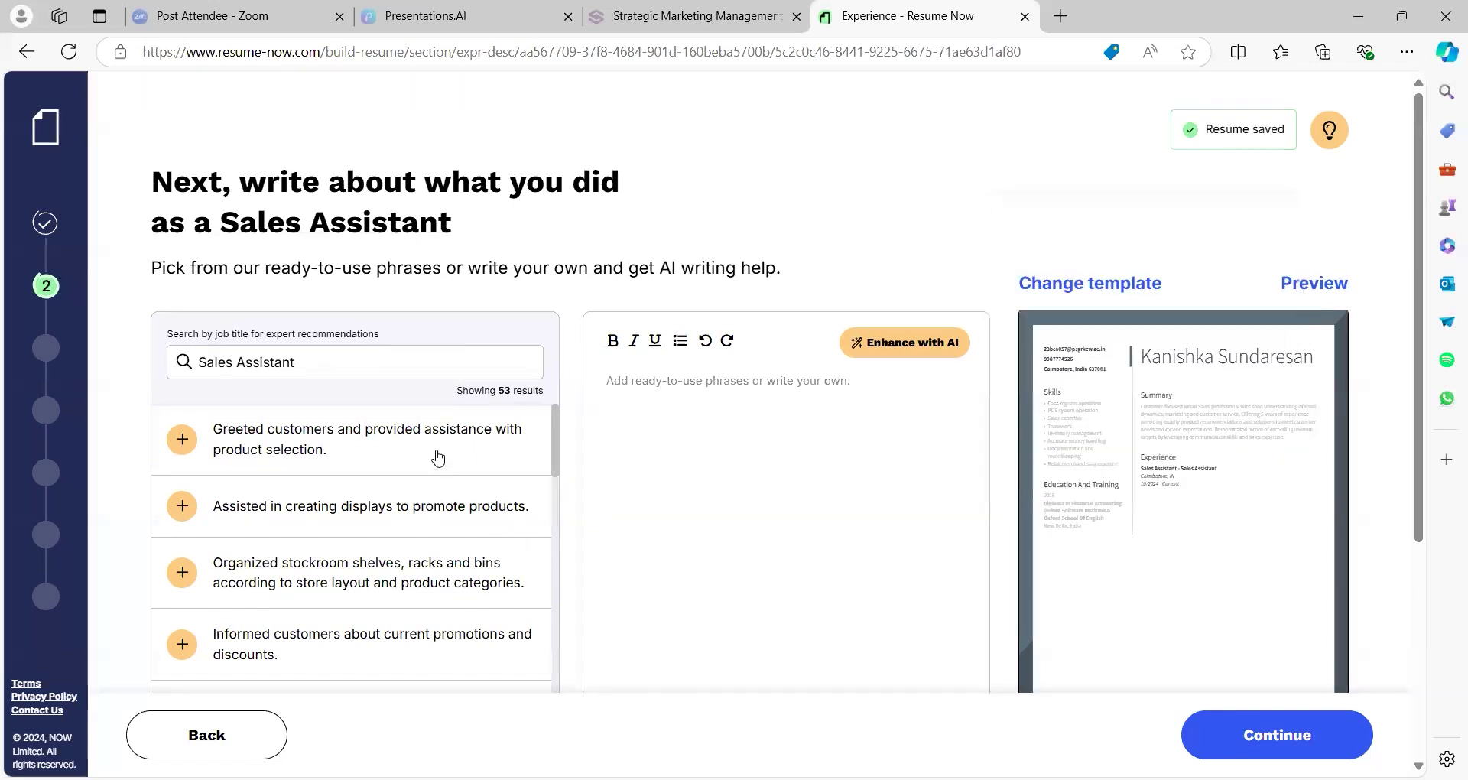
click(1210, 736)
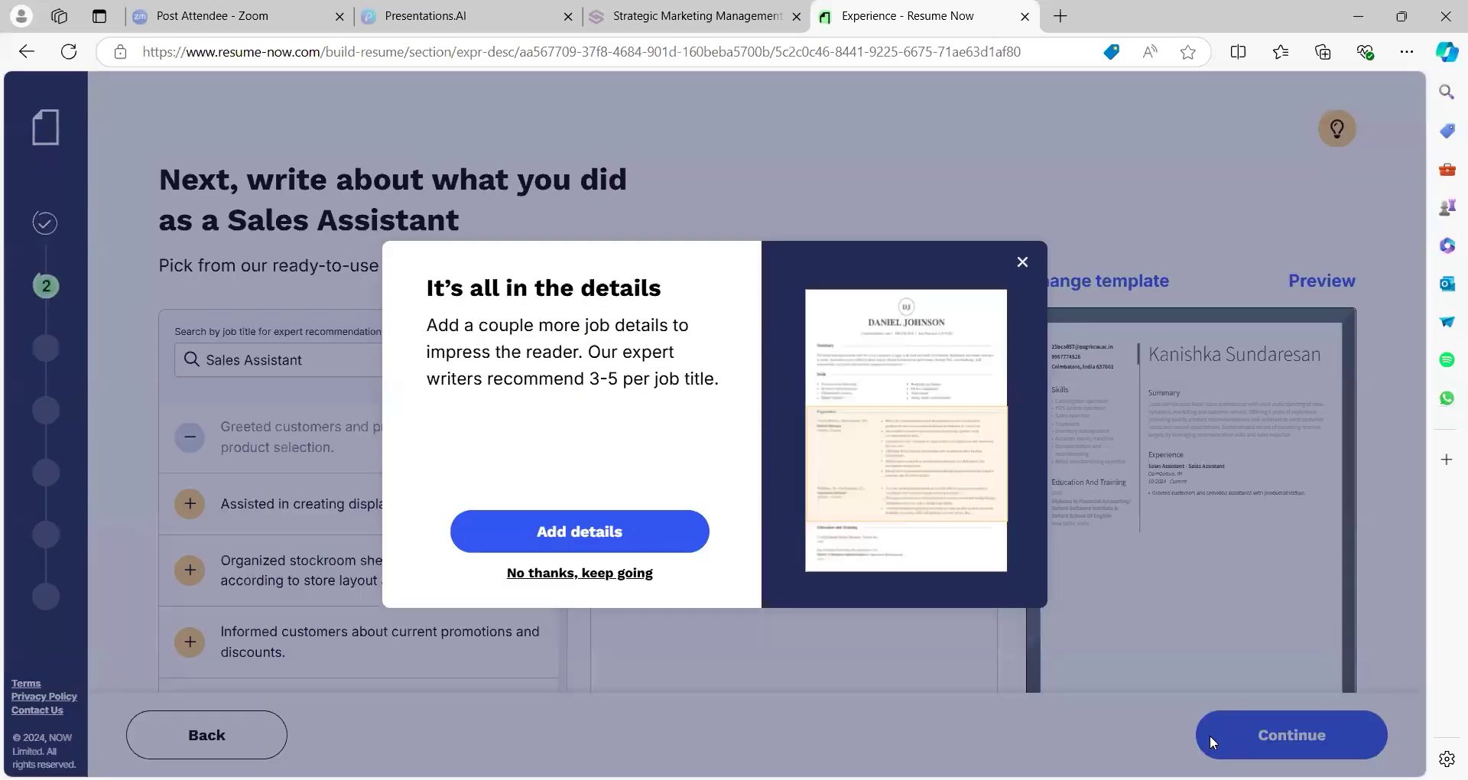
click(652, 542)
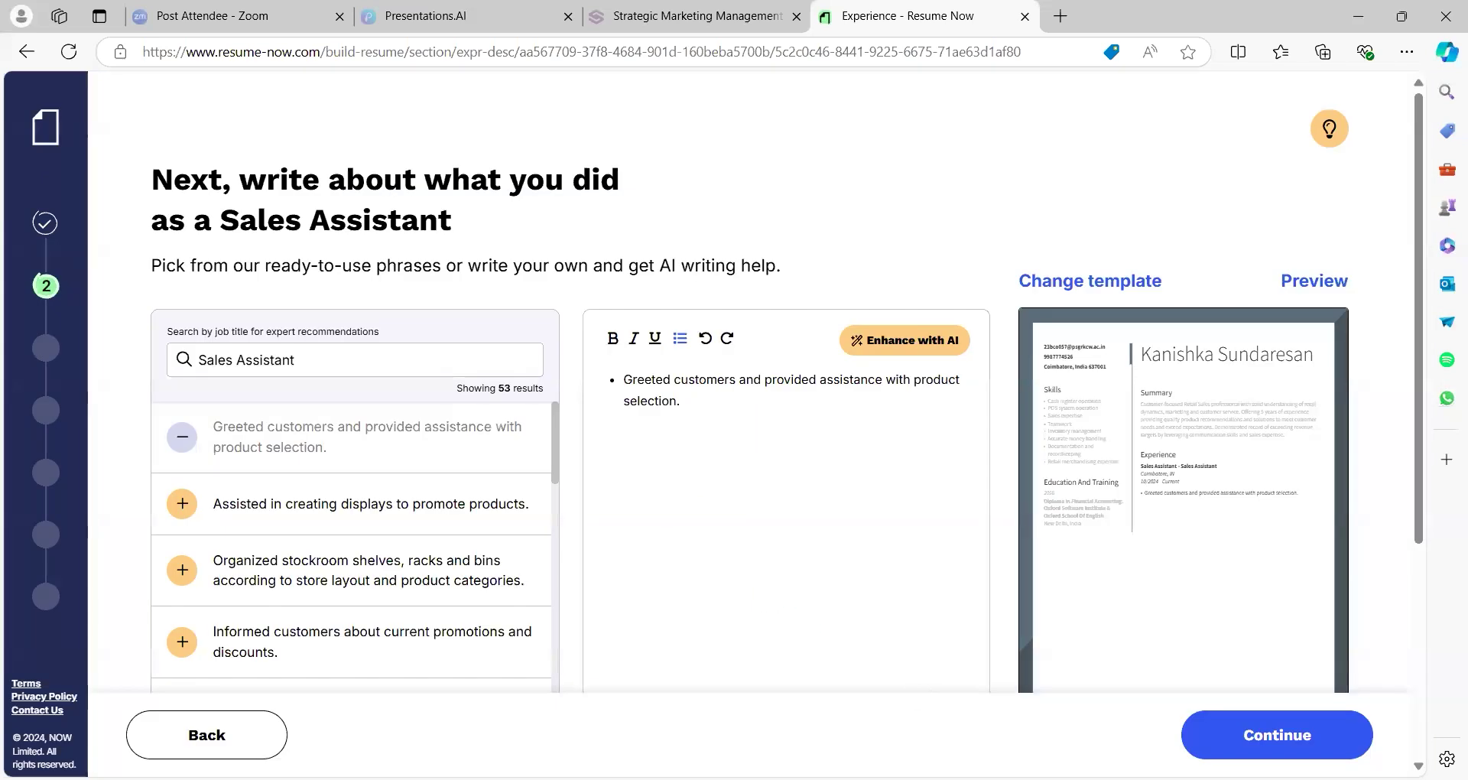
click(1277, 735)
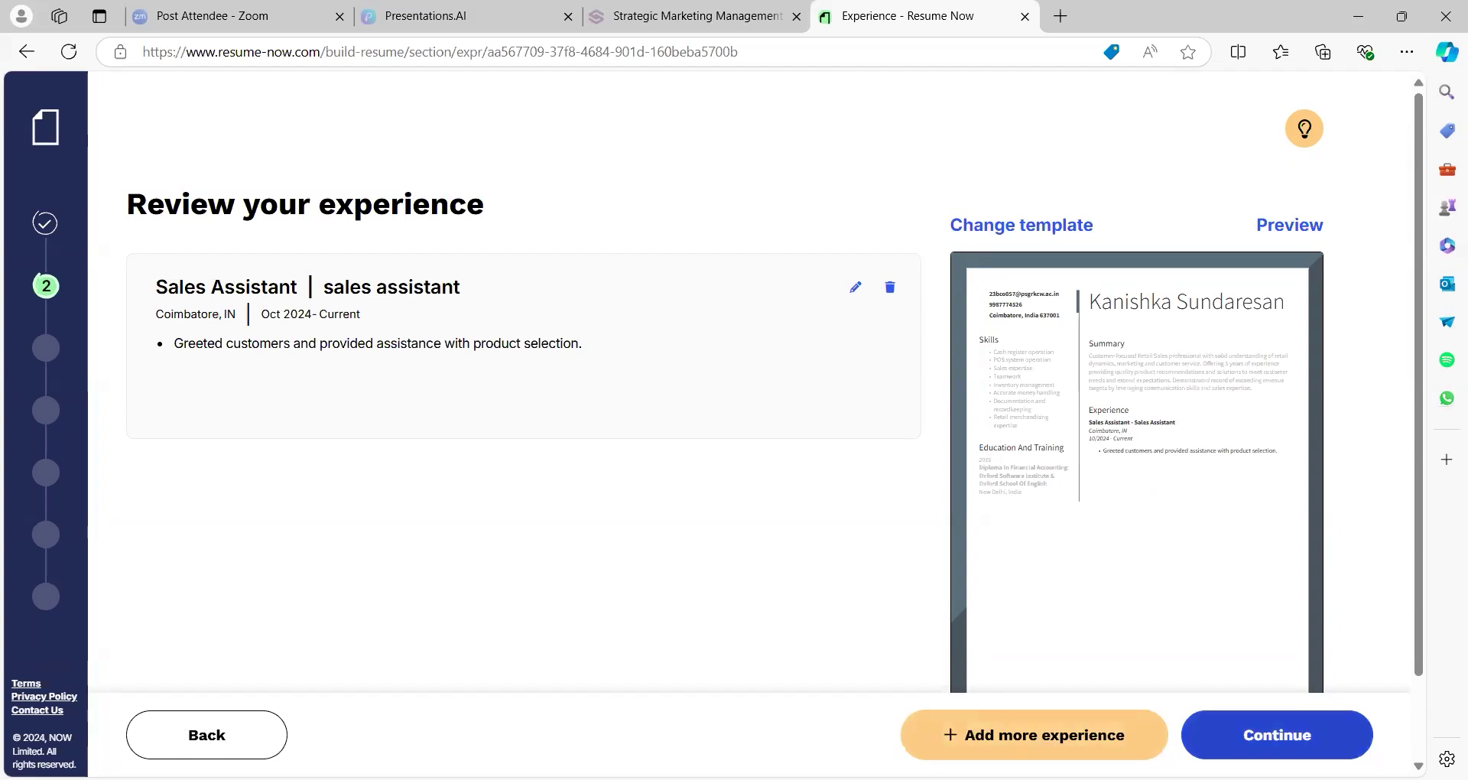
Decline adding another job and continue past the education intro
click(1207, 751)
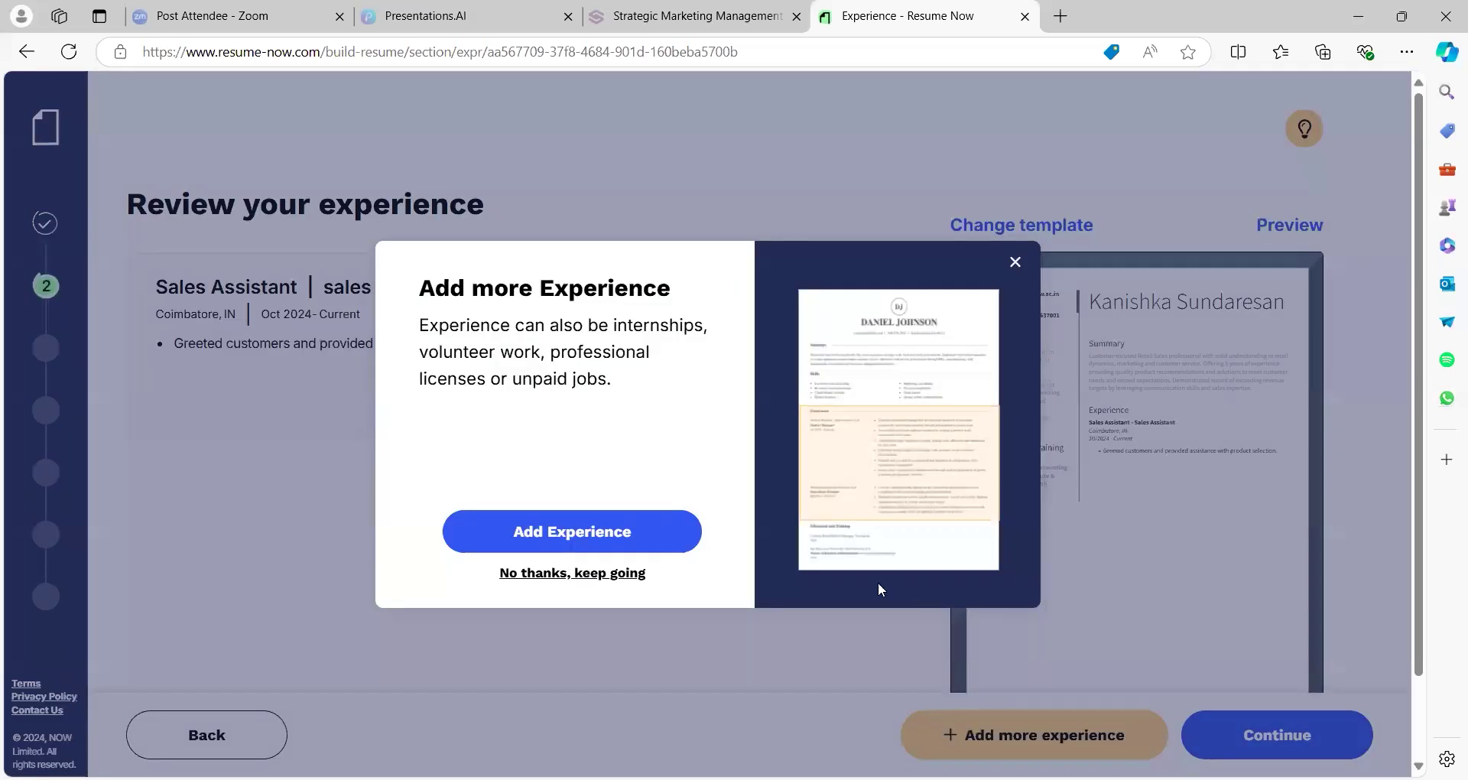
click(639, 578)
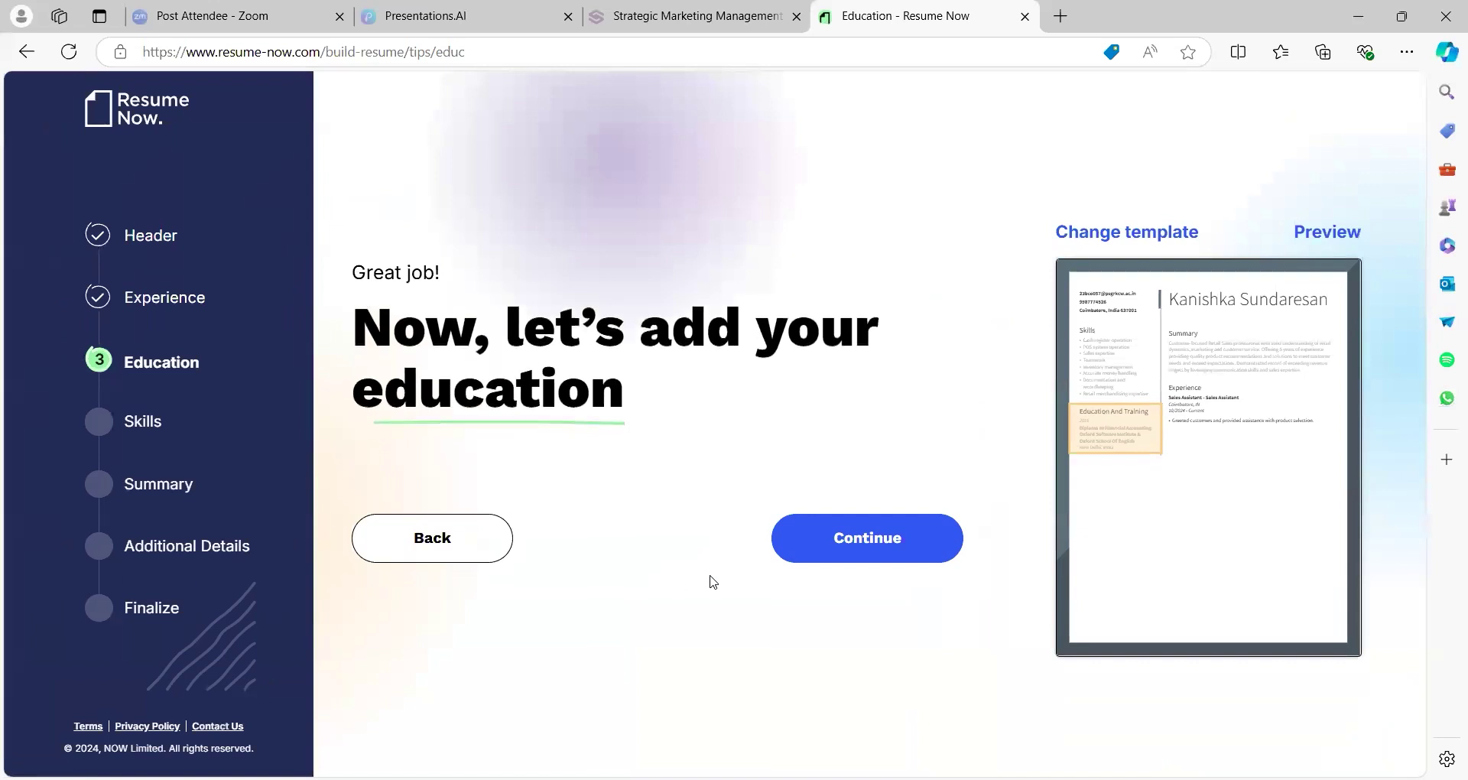
click(843, 540)
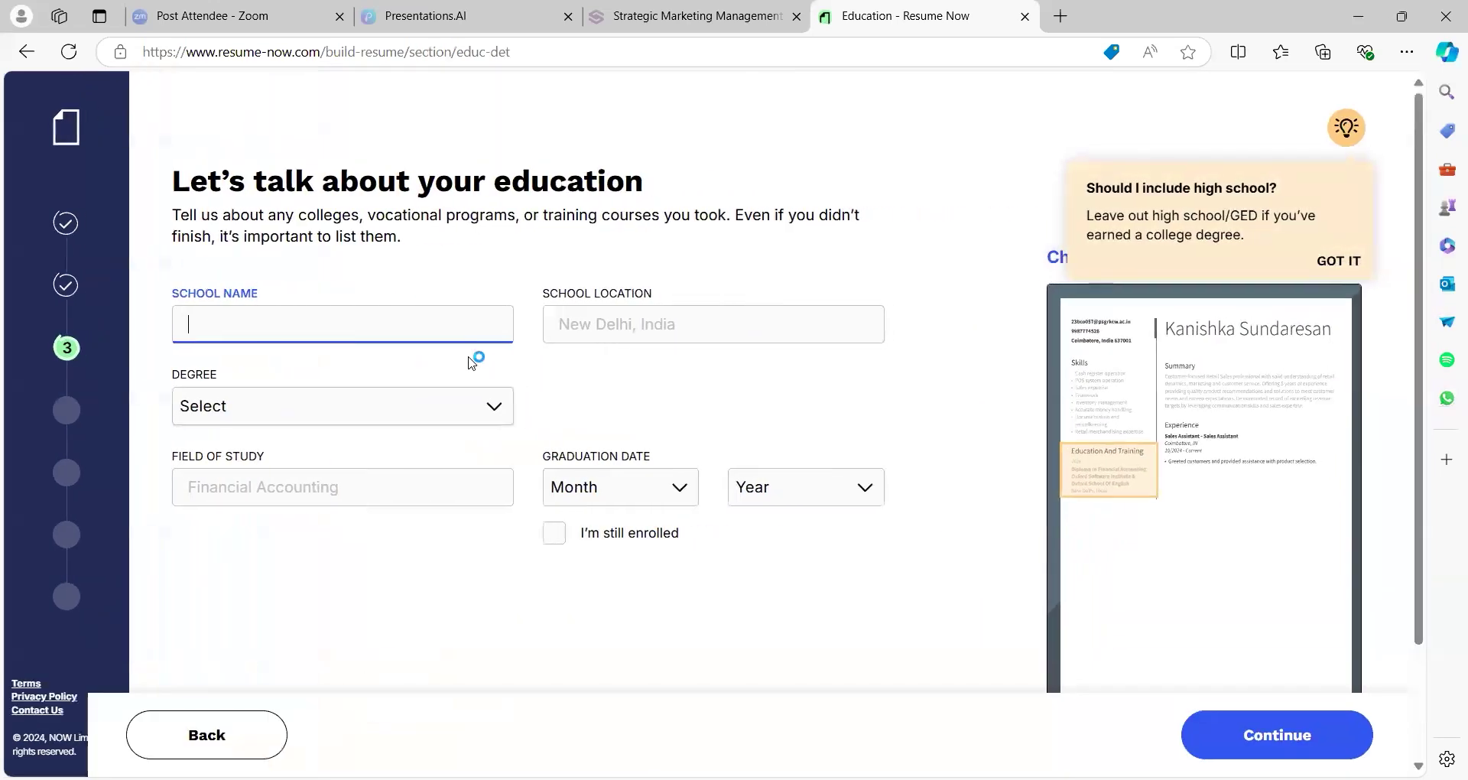
Enter school name 'ABC SCHOOL' and location 'COIMBATORE'
click(446, 324)
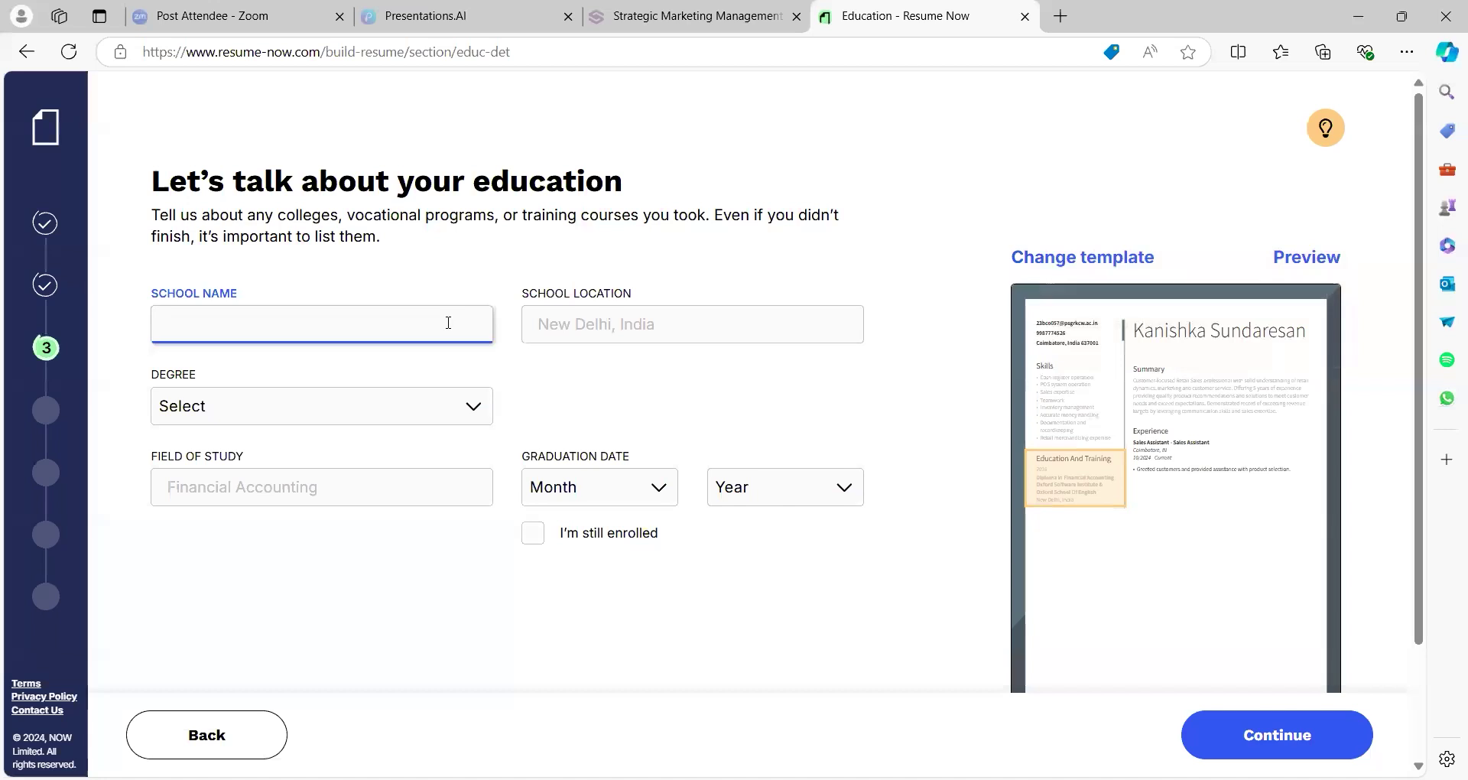
text(ABC SCG)
key(BackSpace)
text(HOOL)
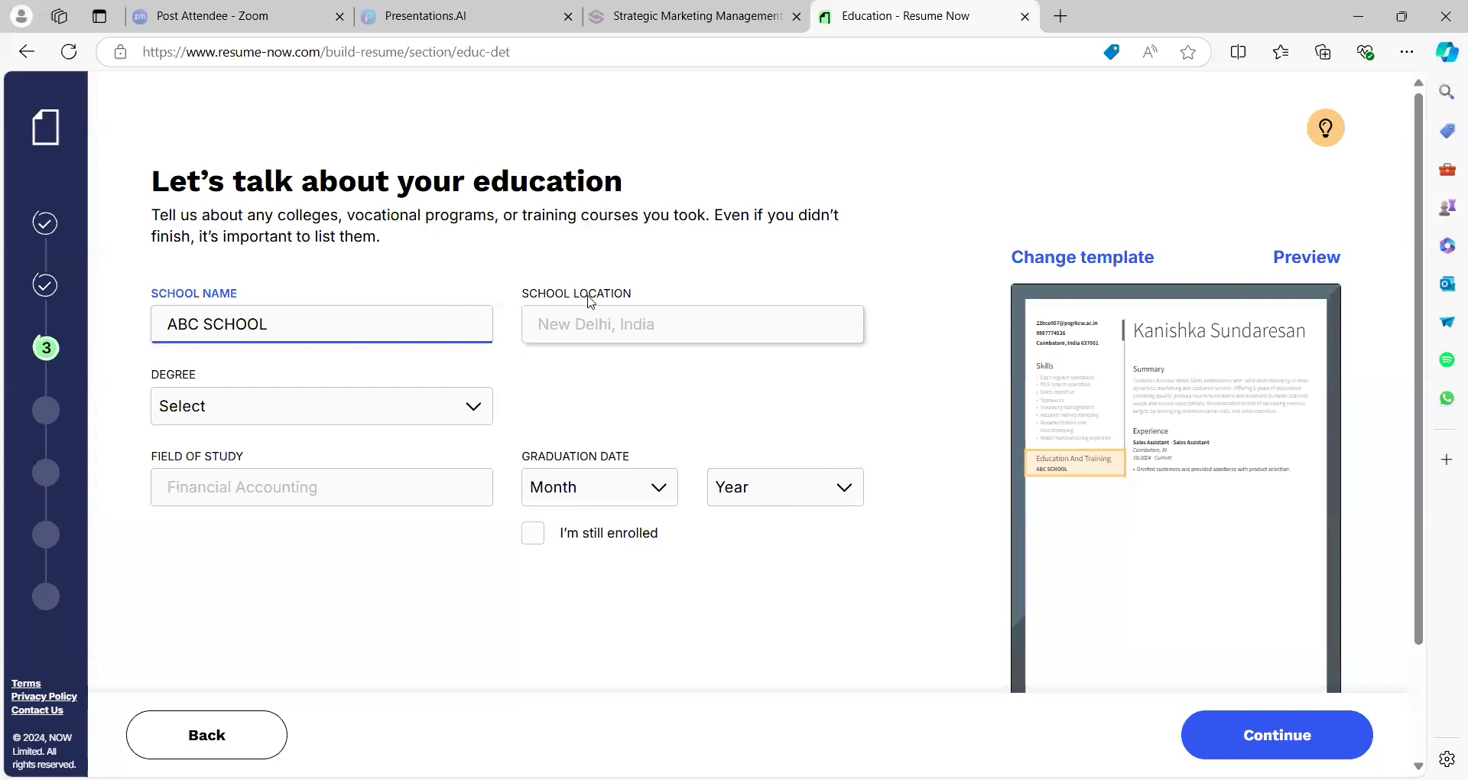
click(592, 319)
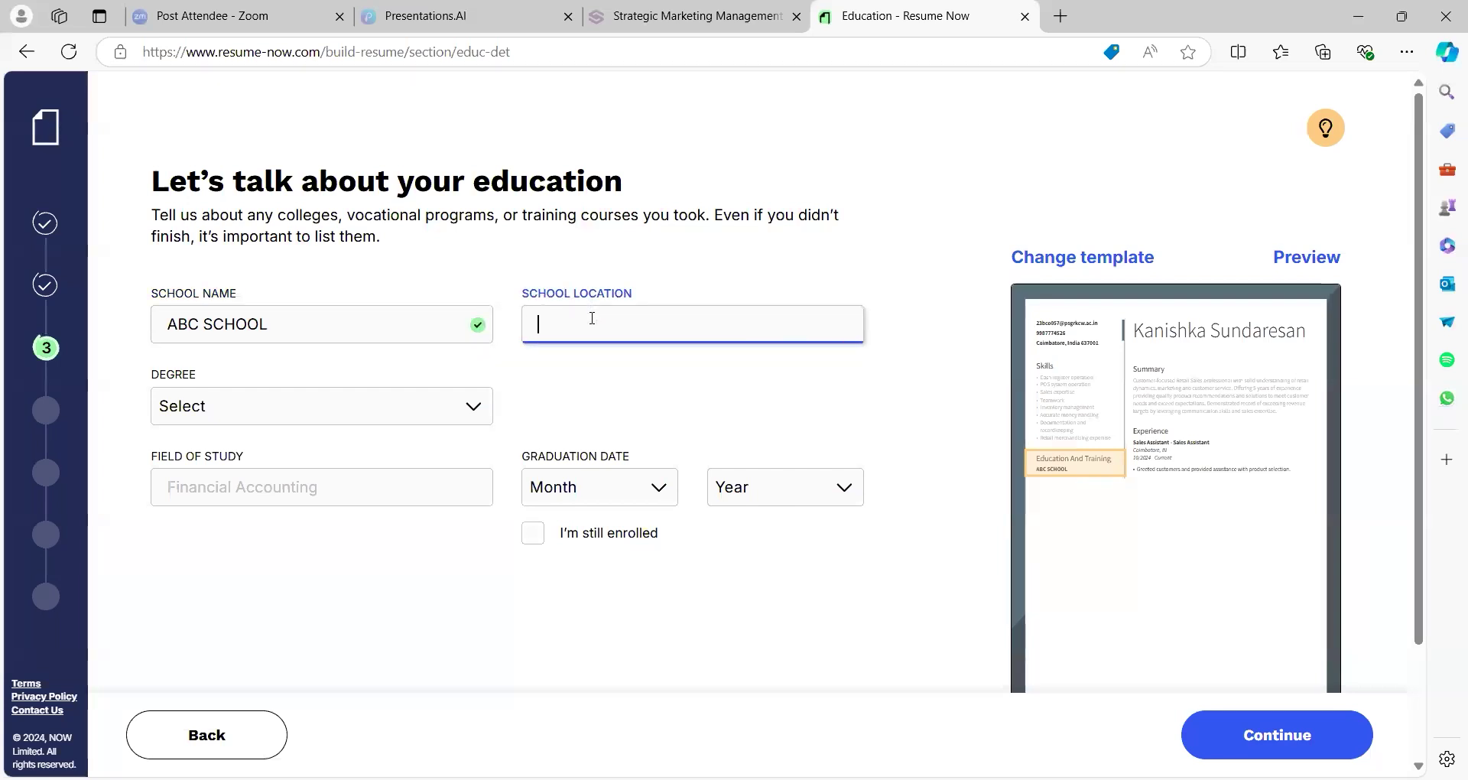
text(COIMBATORE)
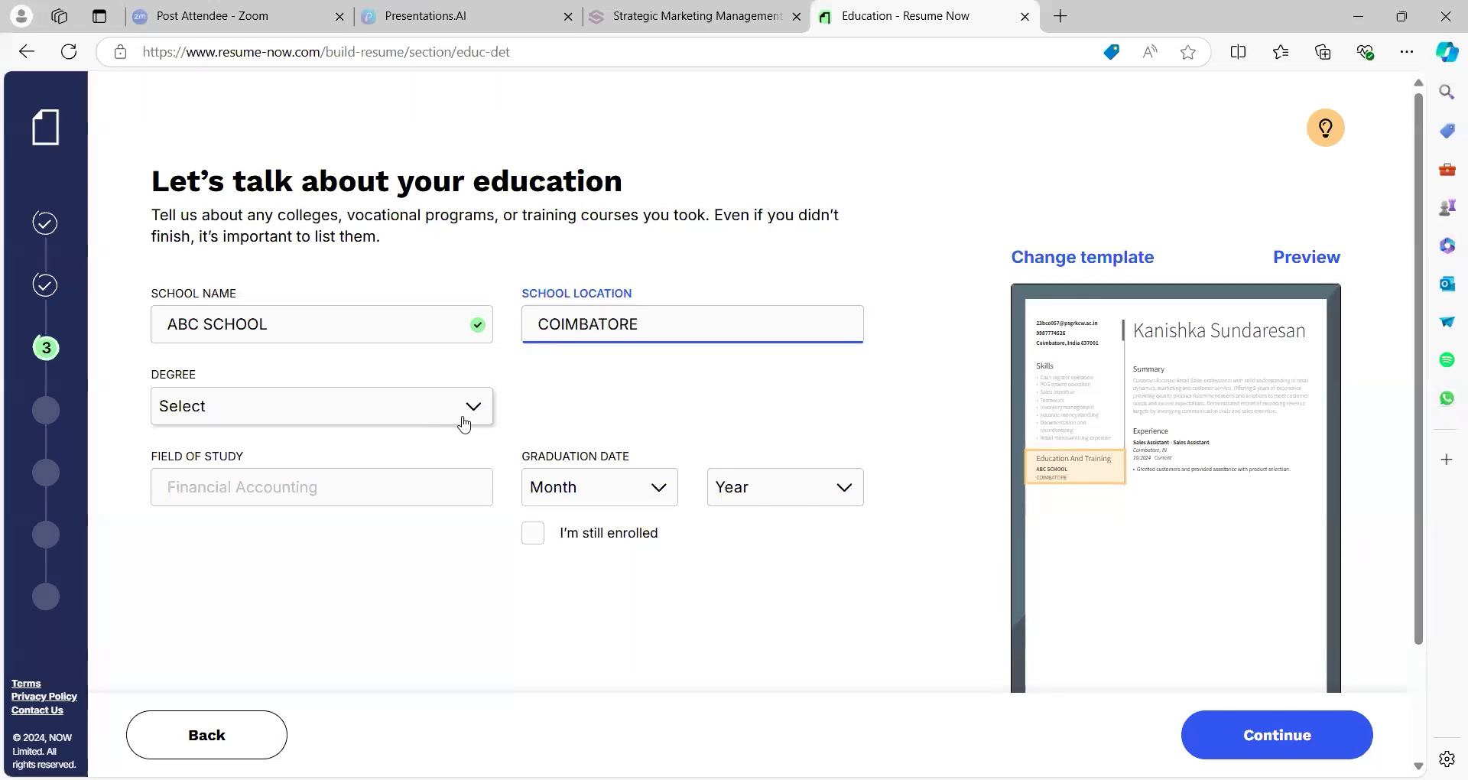
Set degree to High School Diploma and graduation date to May 2021, then save
click(464, 423)
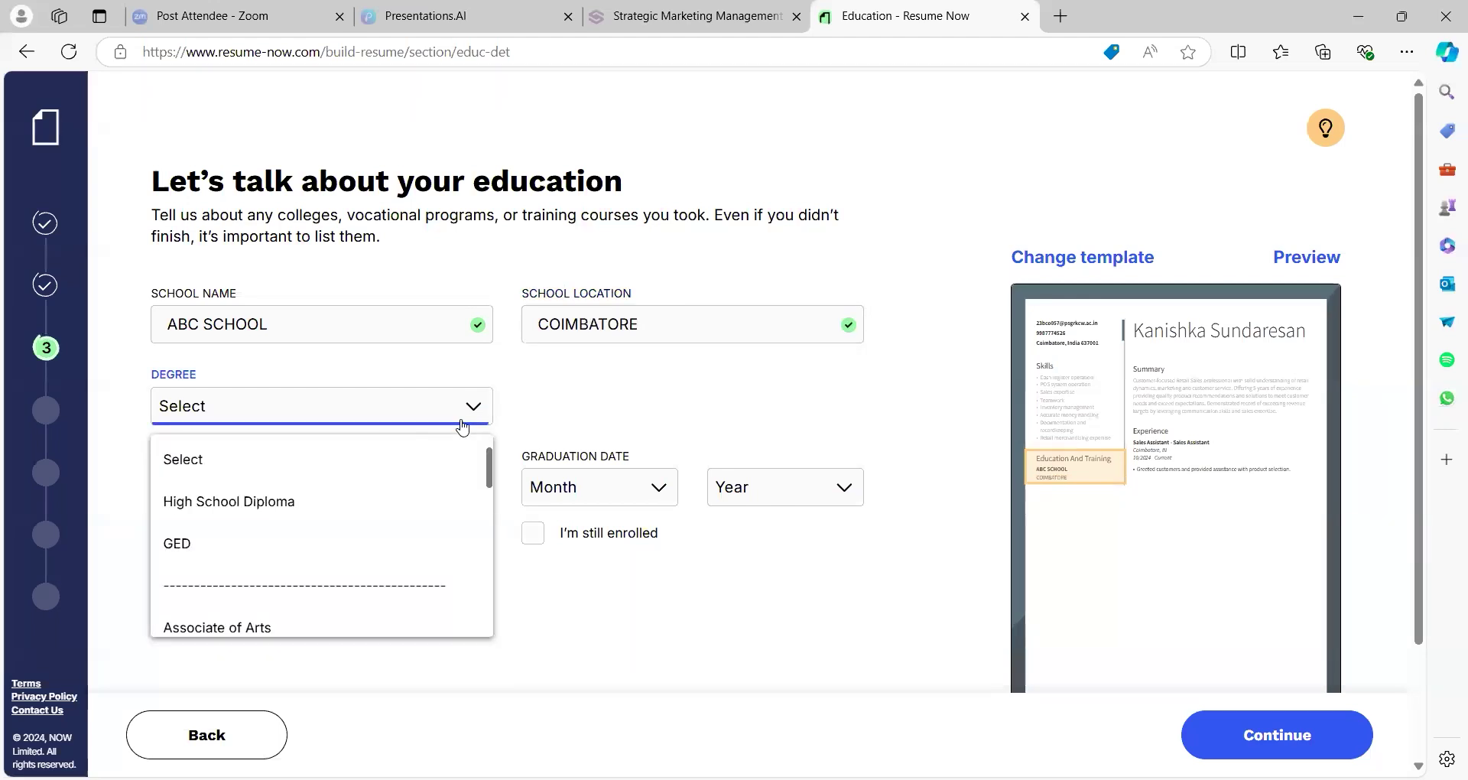
click(361, 518)
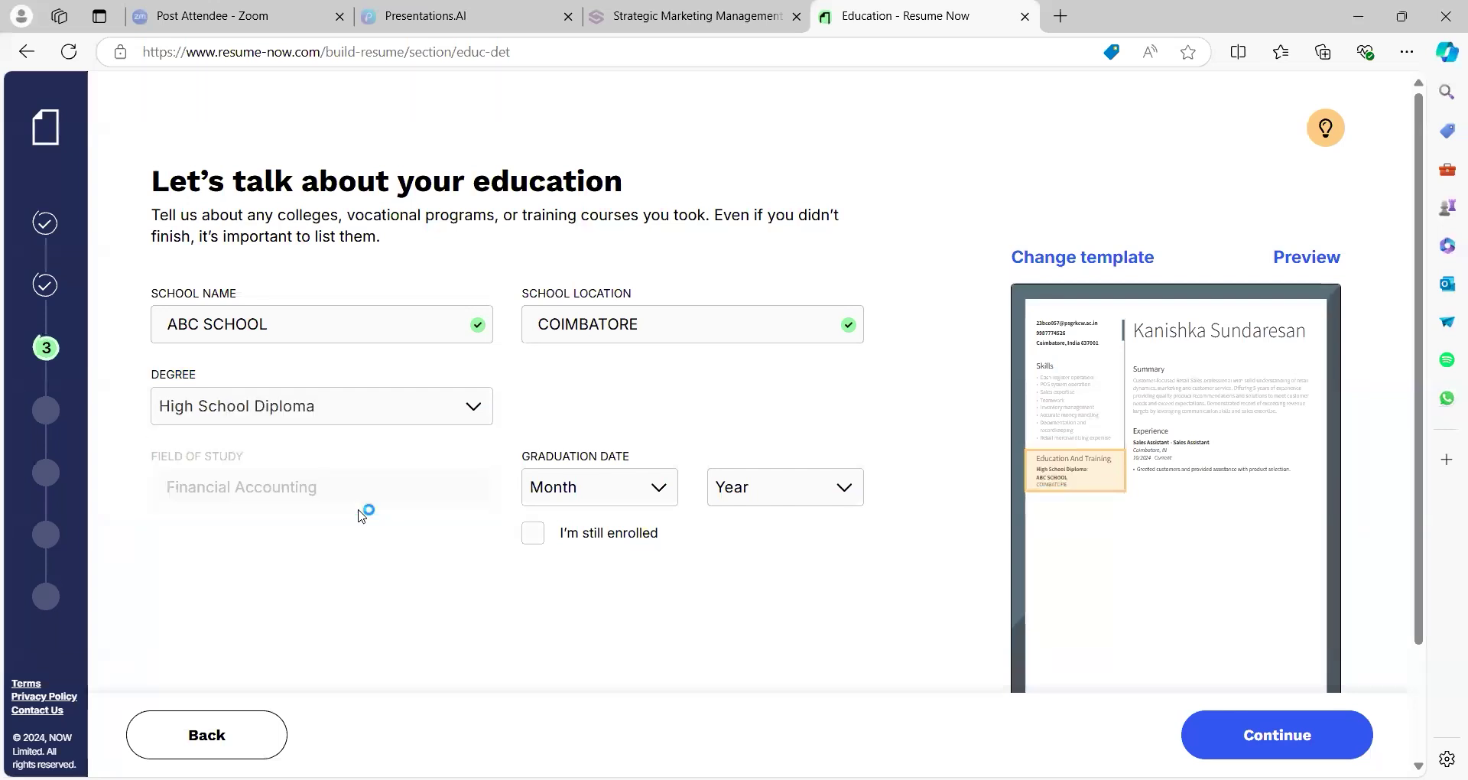
click(637, 488)
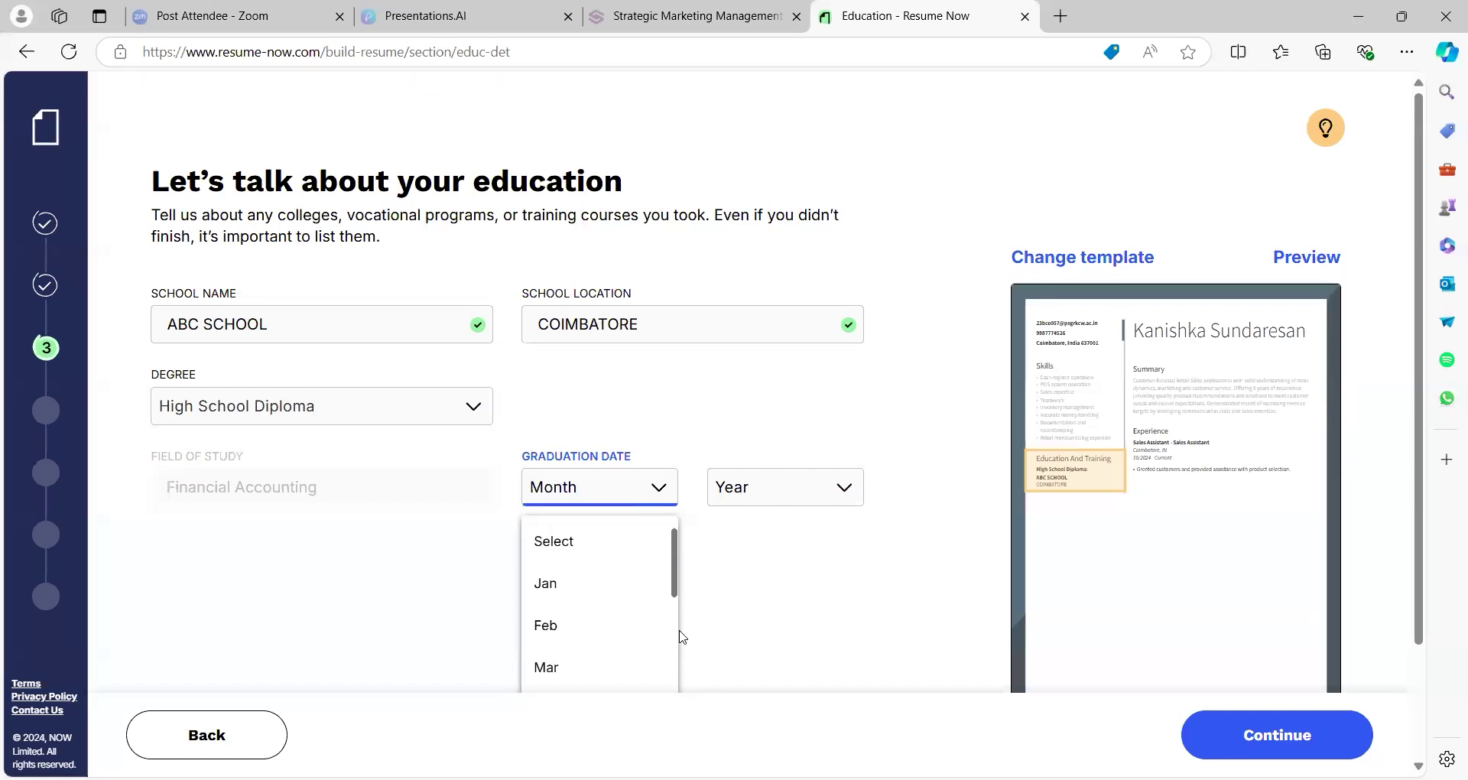
scroll(675, 614, down, 2)
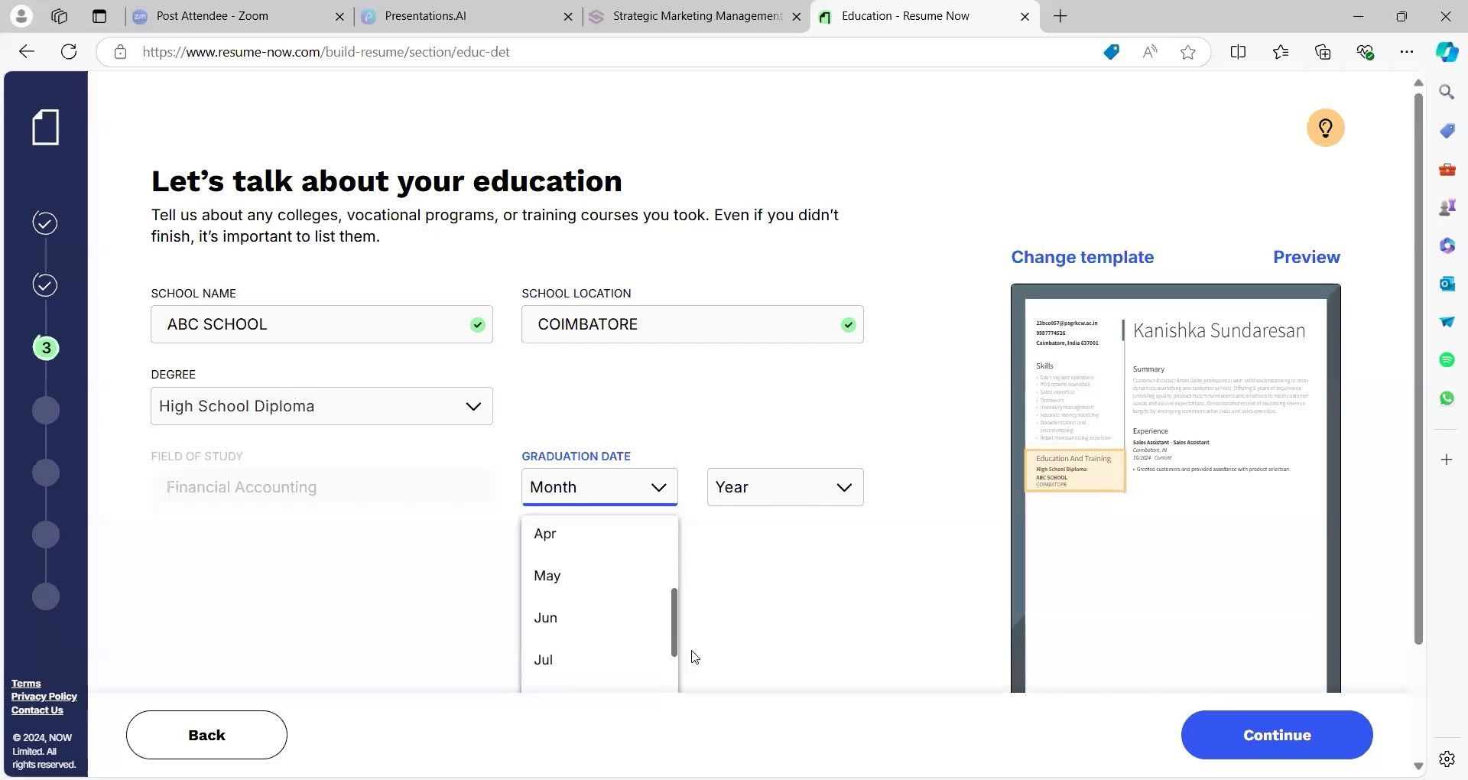
click(585, 590)
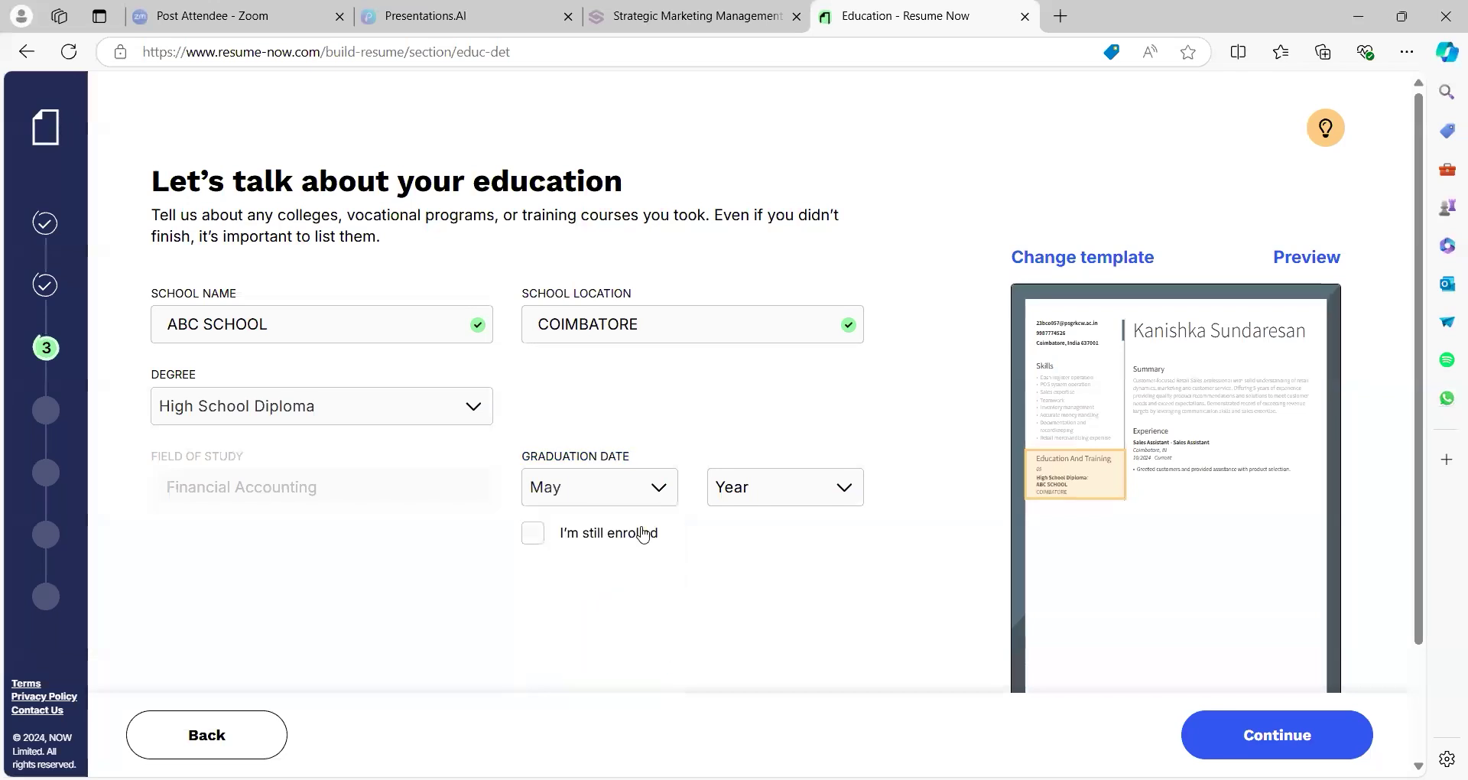
click(770, 504)
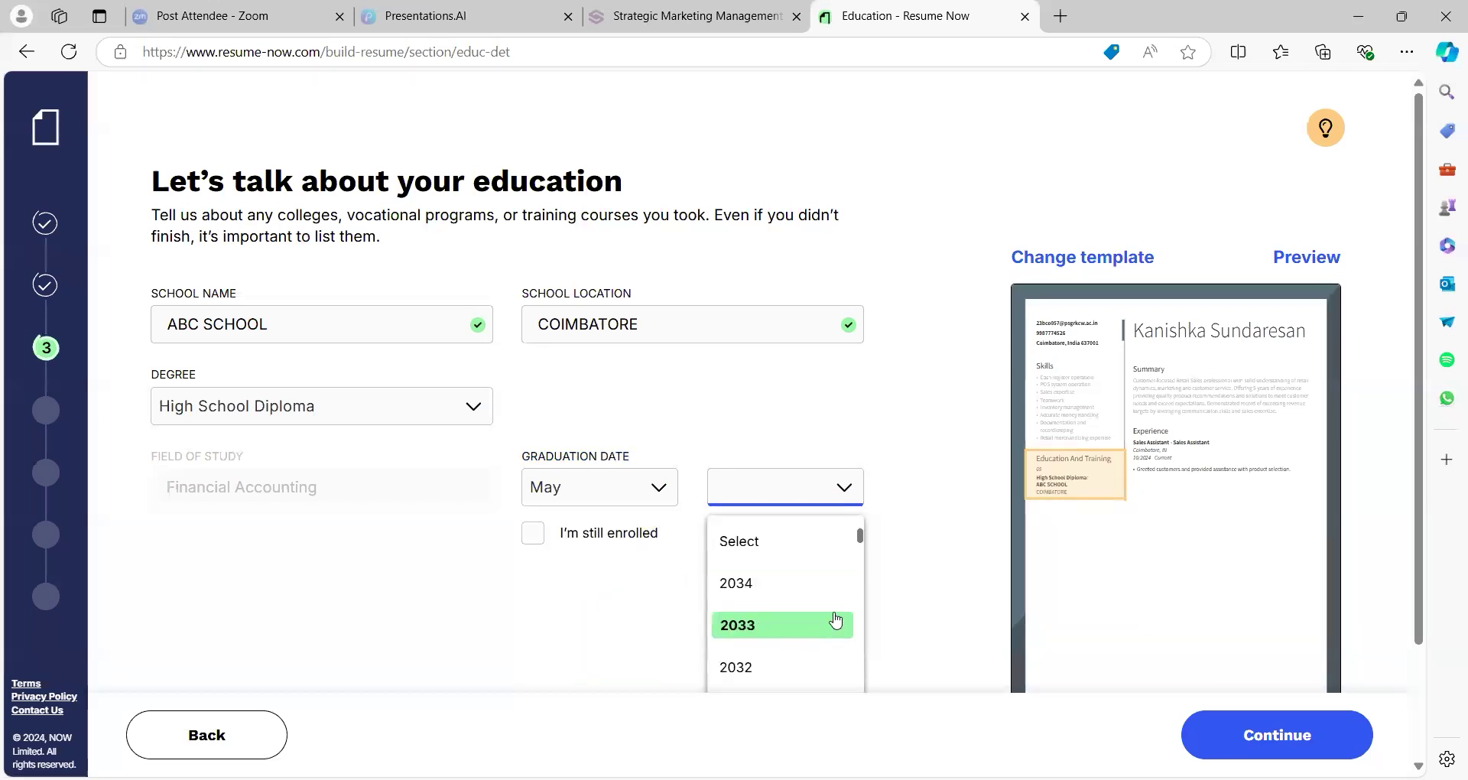
drag(860, 538, 845, 569)
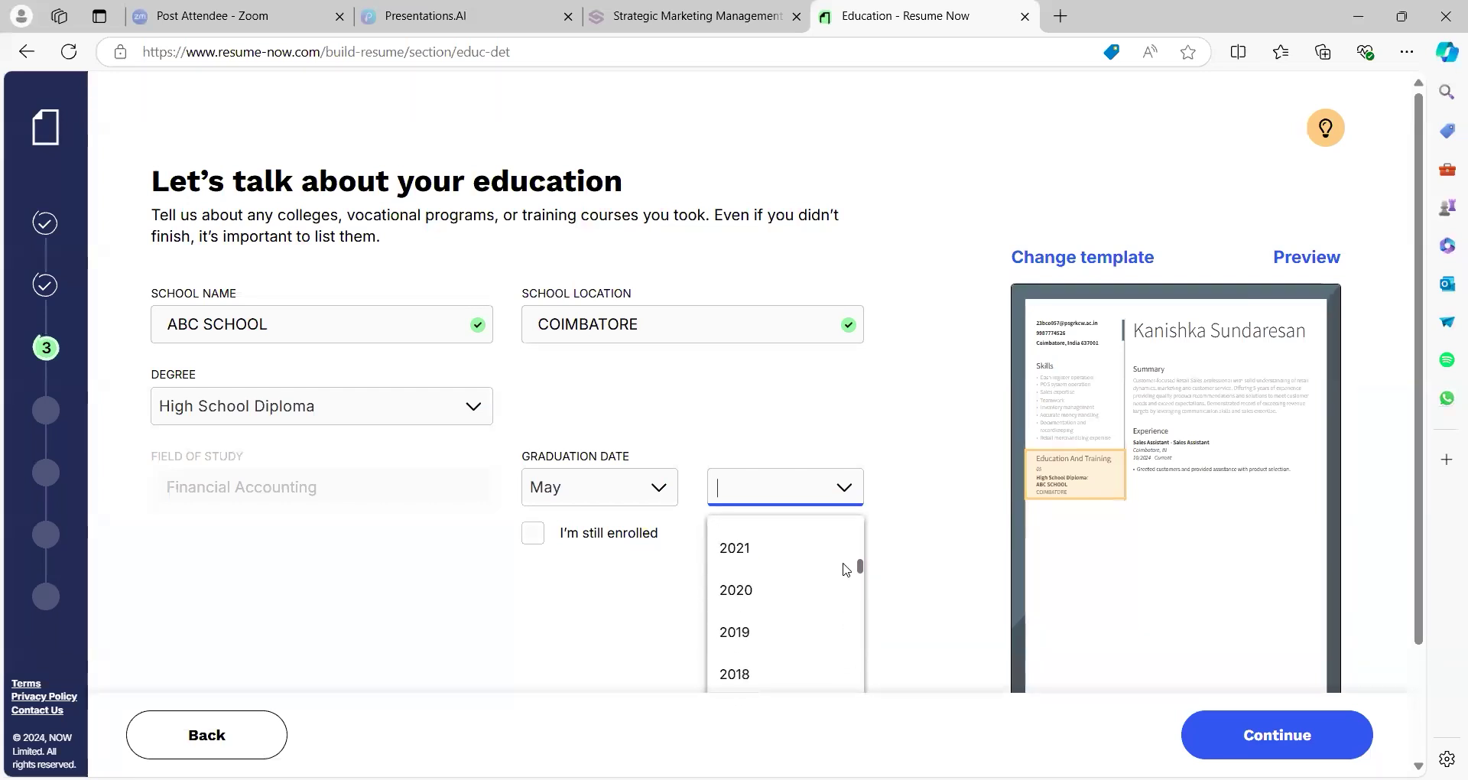
click(793, 559)
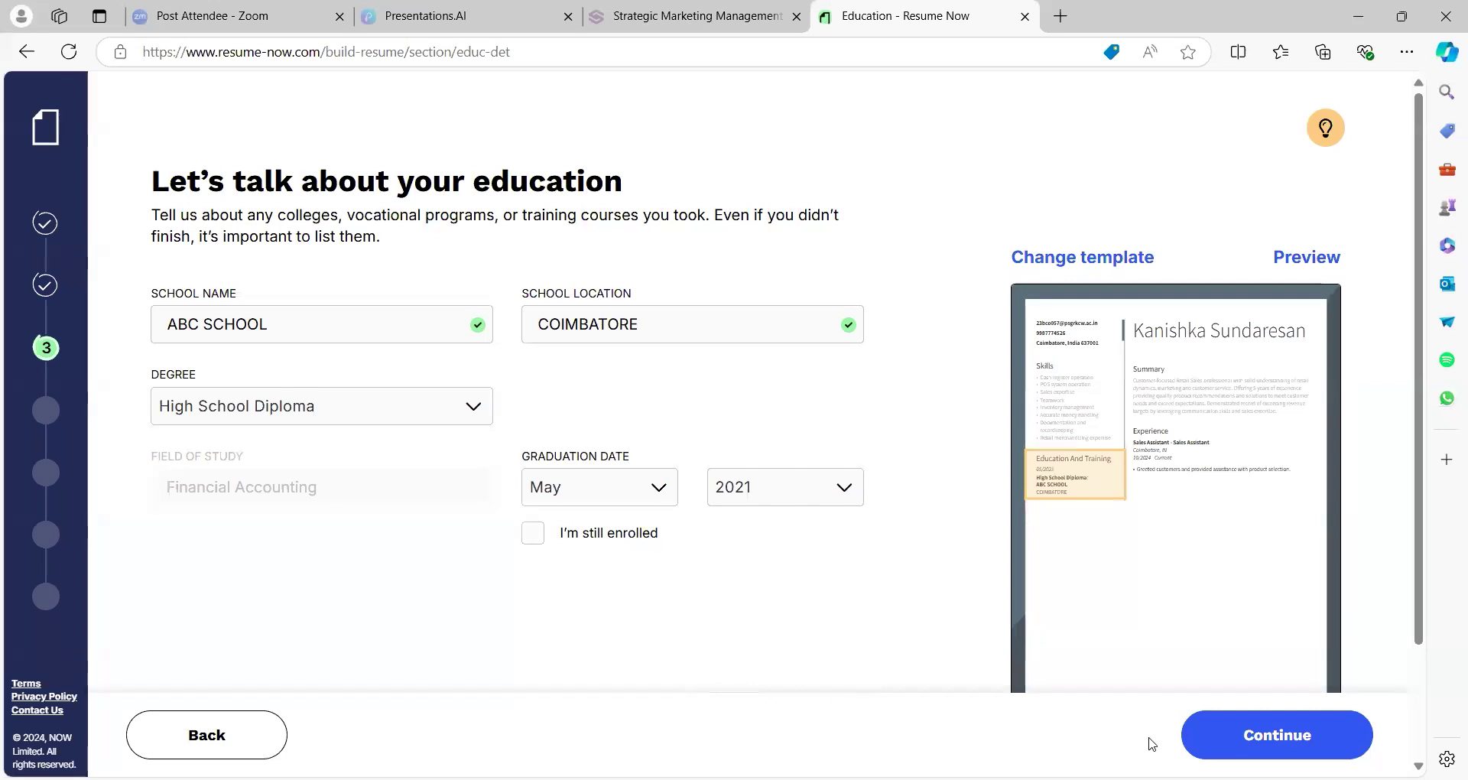
click(1209, 748)
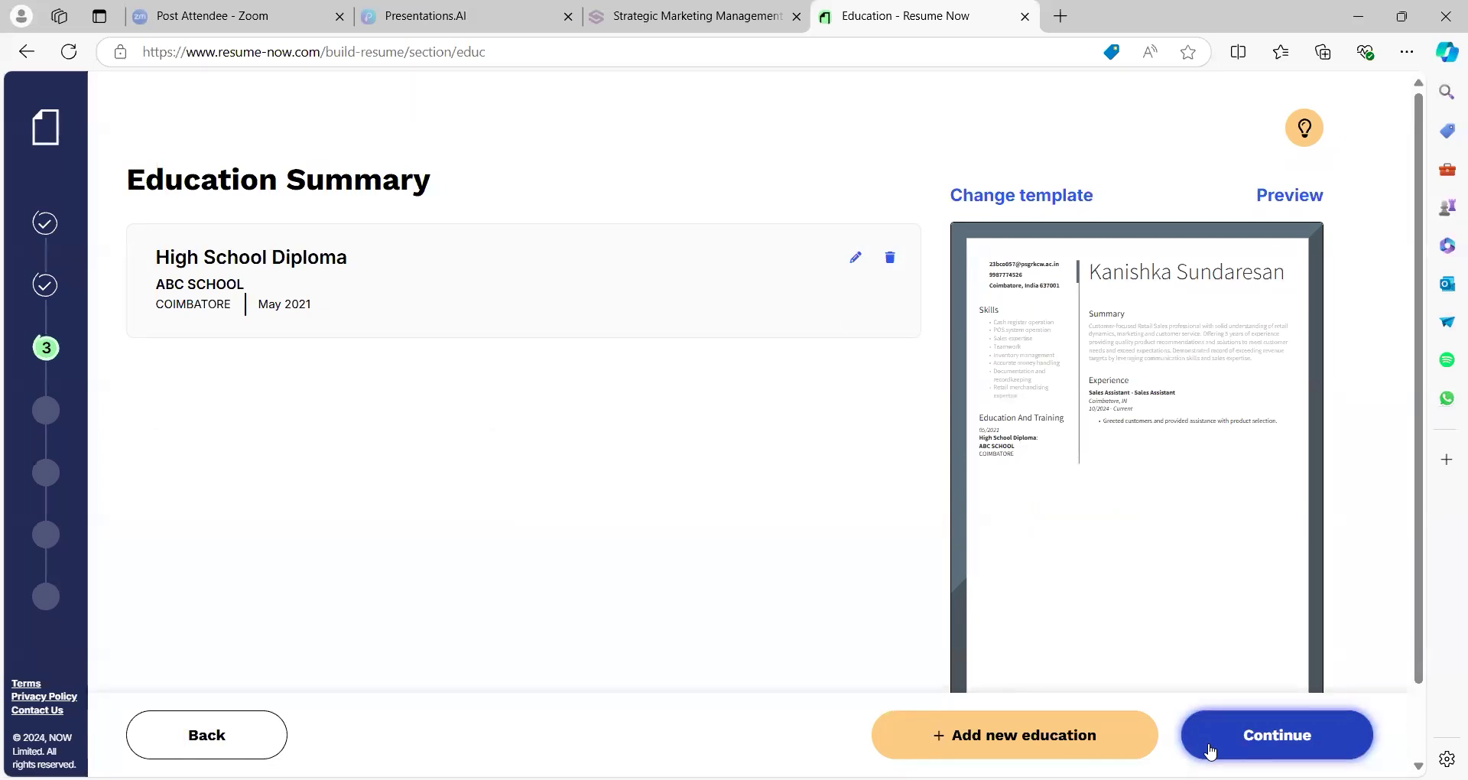
Choose own skills, adding Complex Problem-Solving and Merchandising proficiency
click(1211, 752)
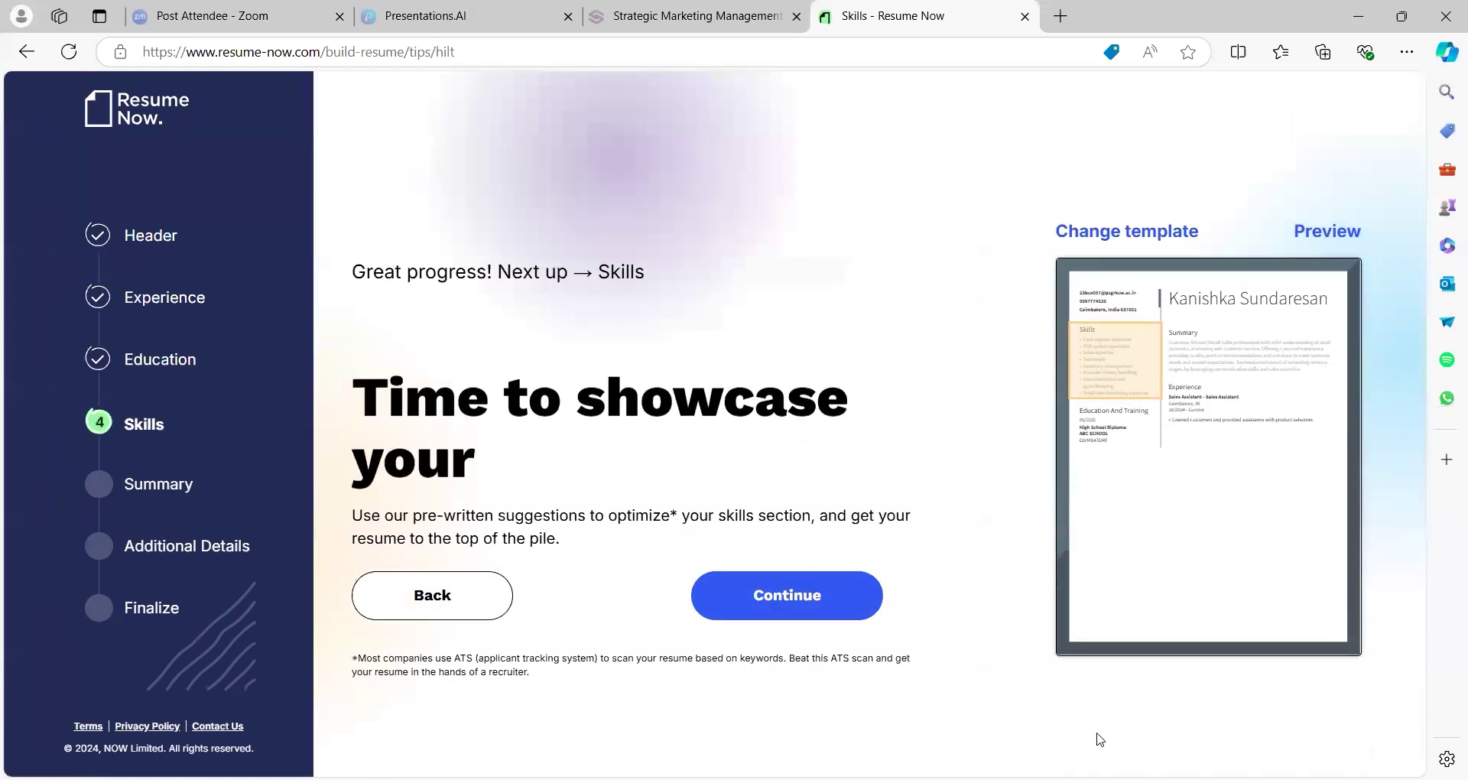
click(794, 603)
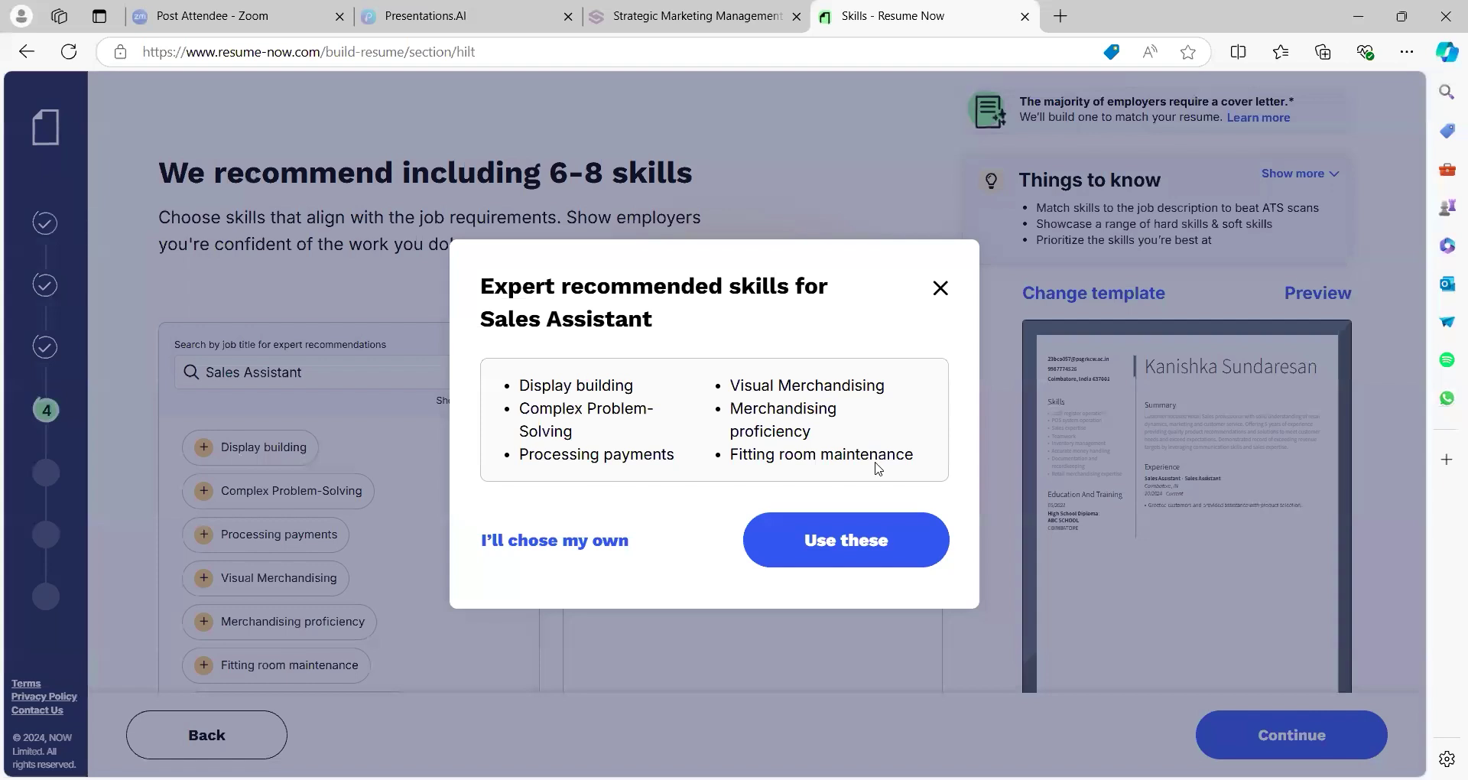
click(855, 540)
click(589, 541)
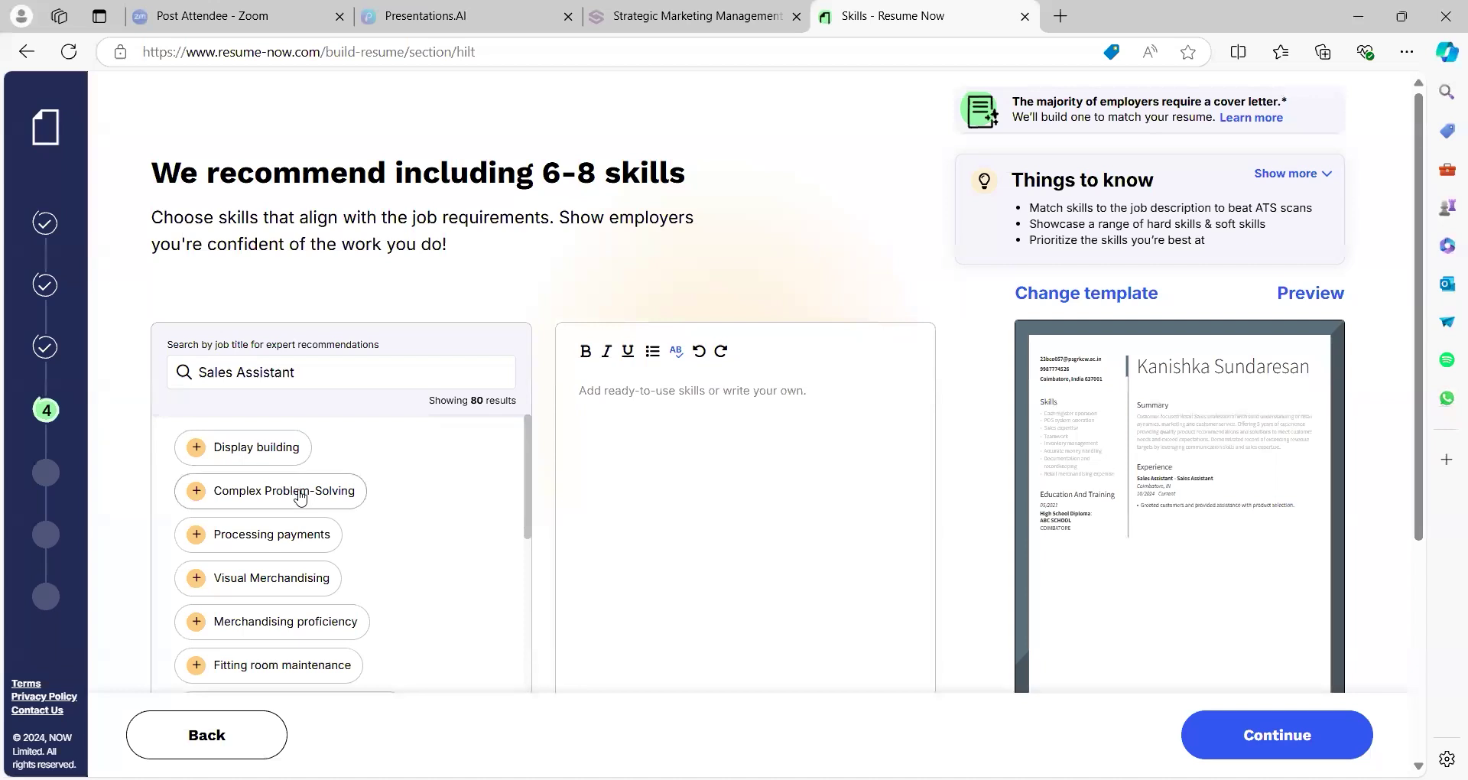
click(301, 496)
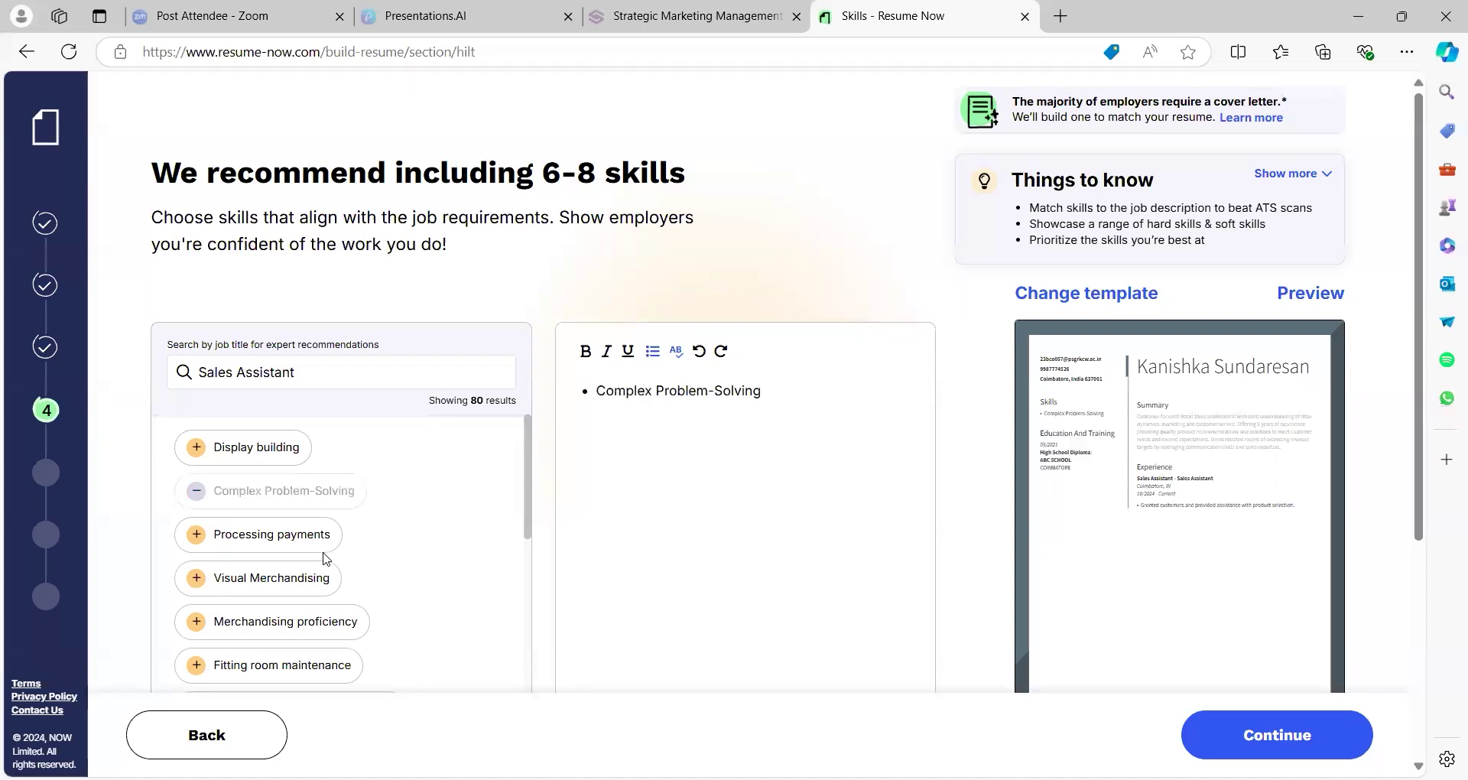
click(322, 626)
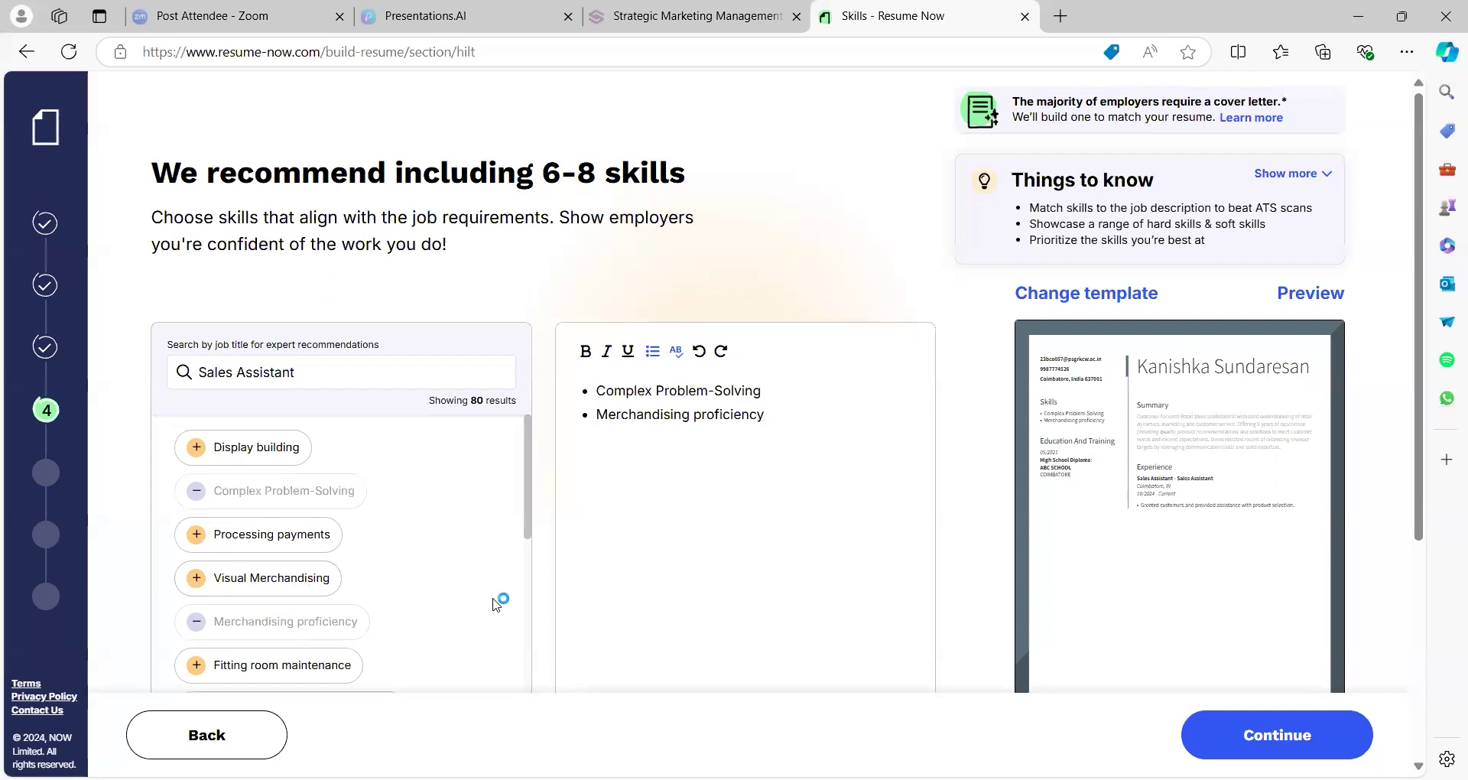
click(1213, 739)
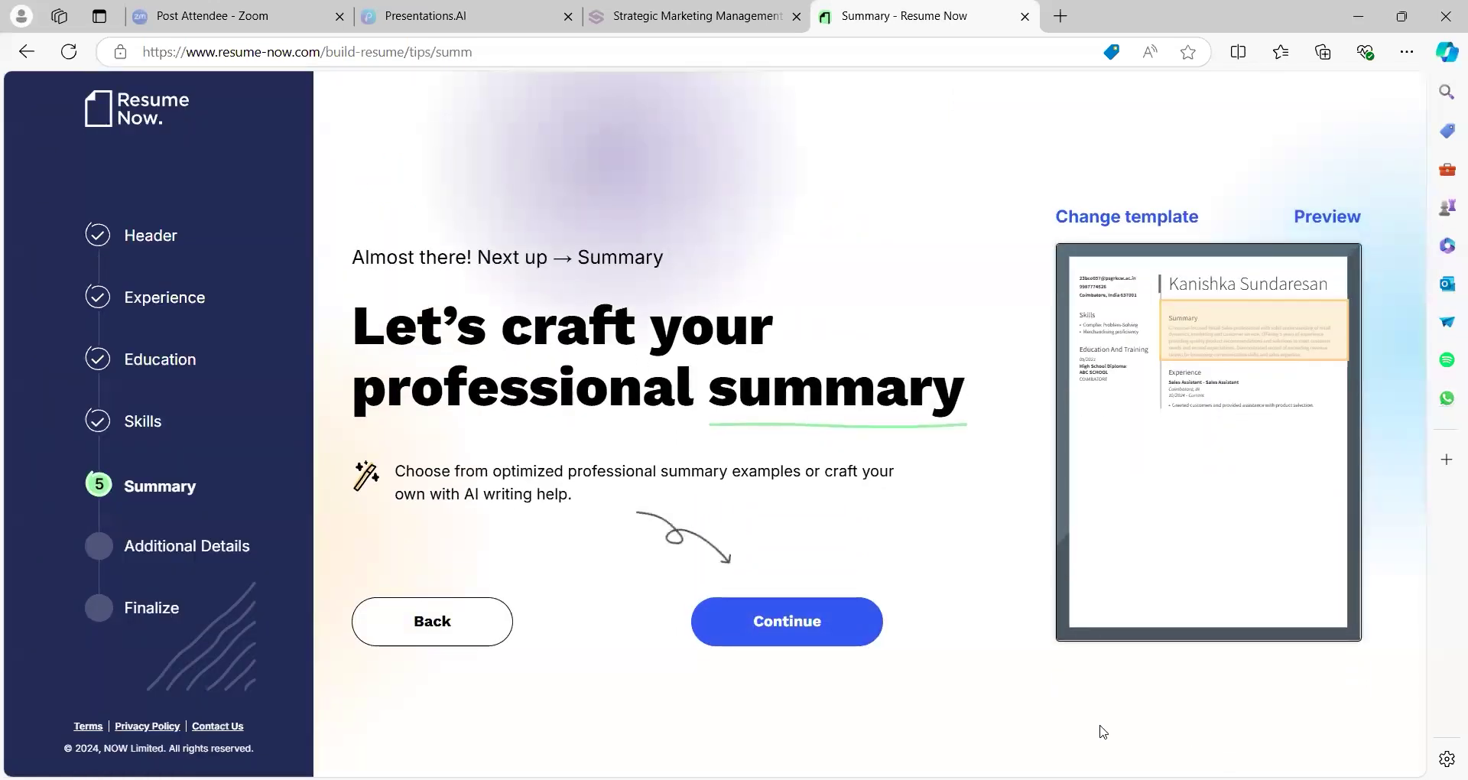
Use the first recommended Sales Assistant summary and continue to additional details
click(829, 633)
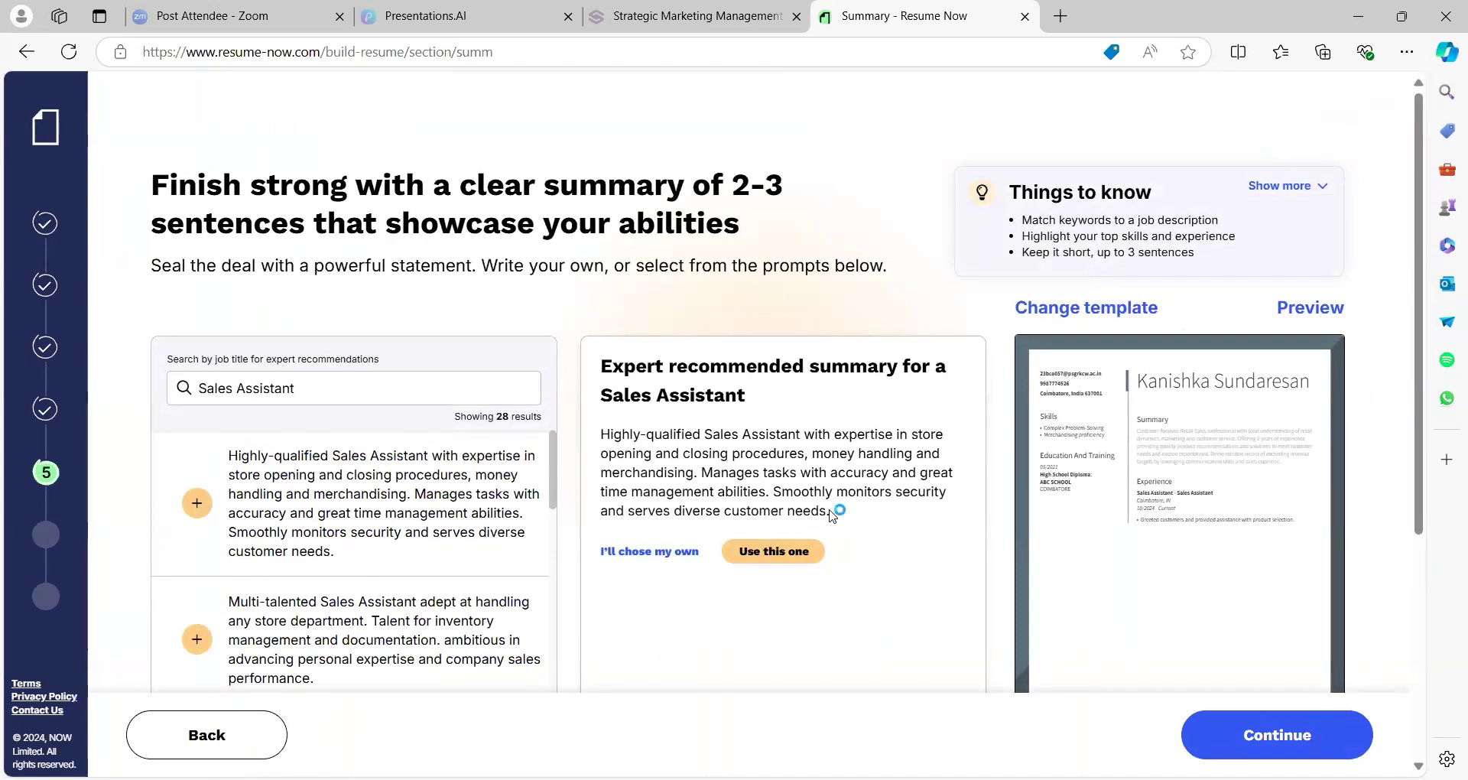
click(766, 551)
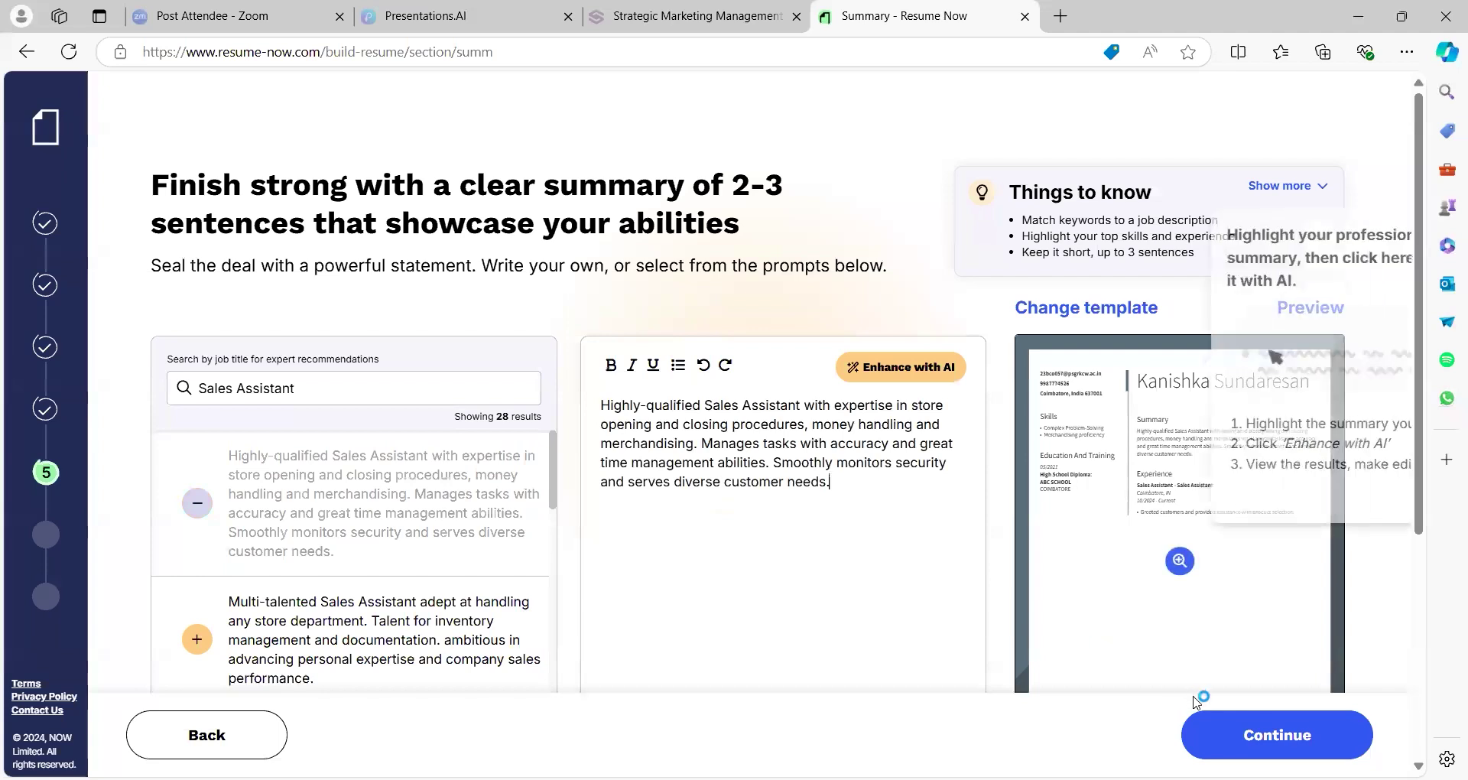
click(1204, 732)
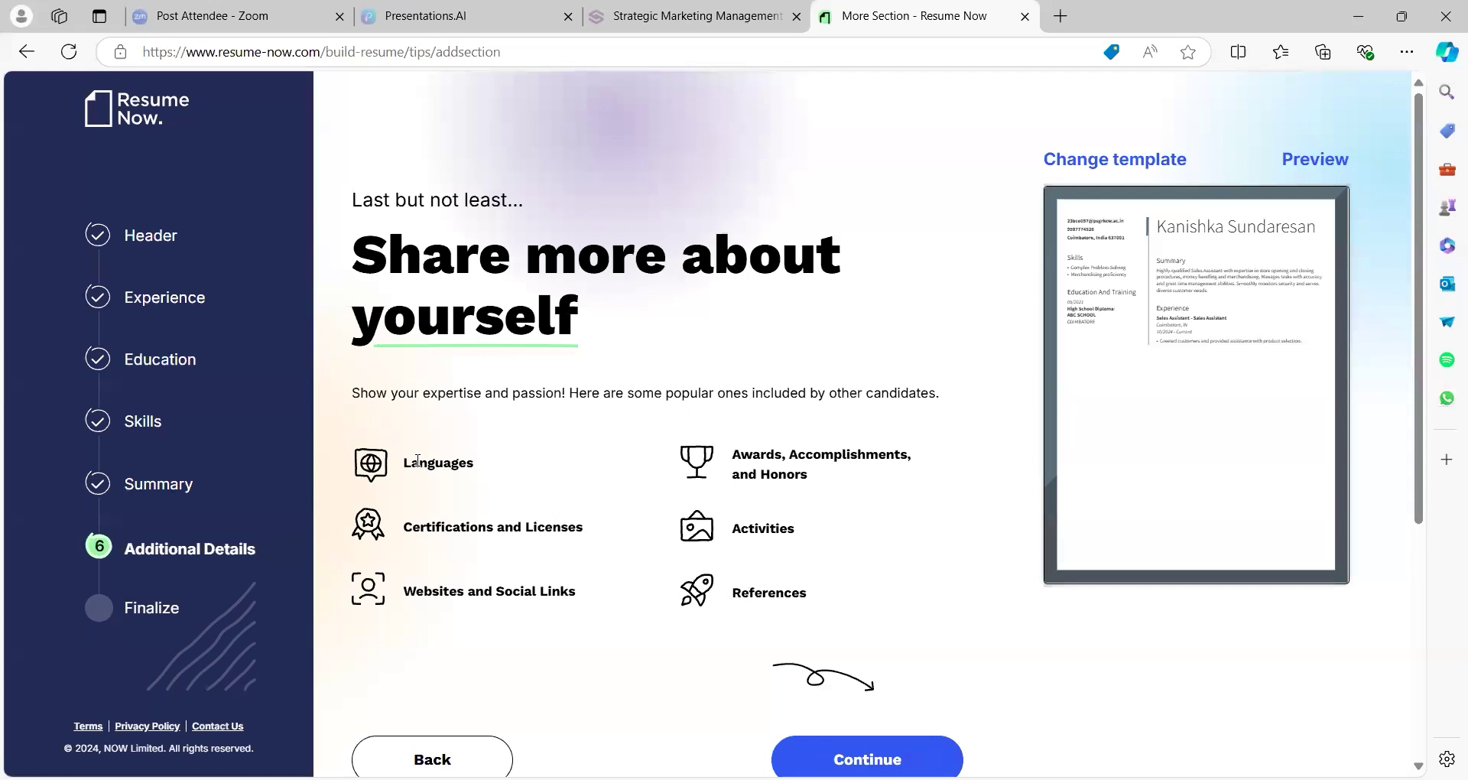
Skip the extra sections to finalize the resume, then reopen the Resume Heading form
click(849, 759)
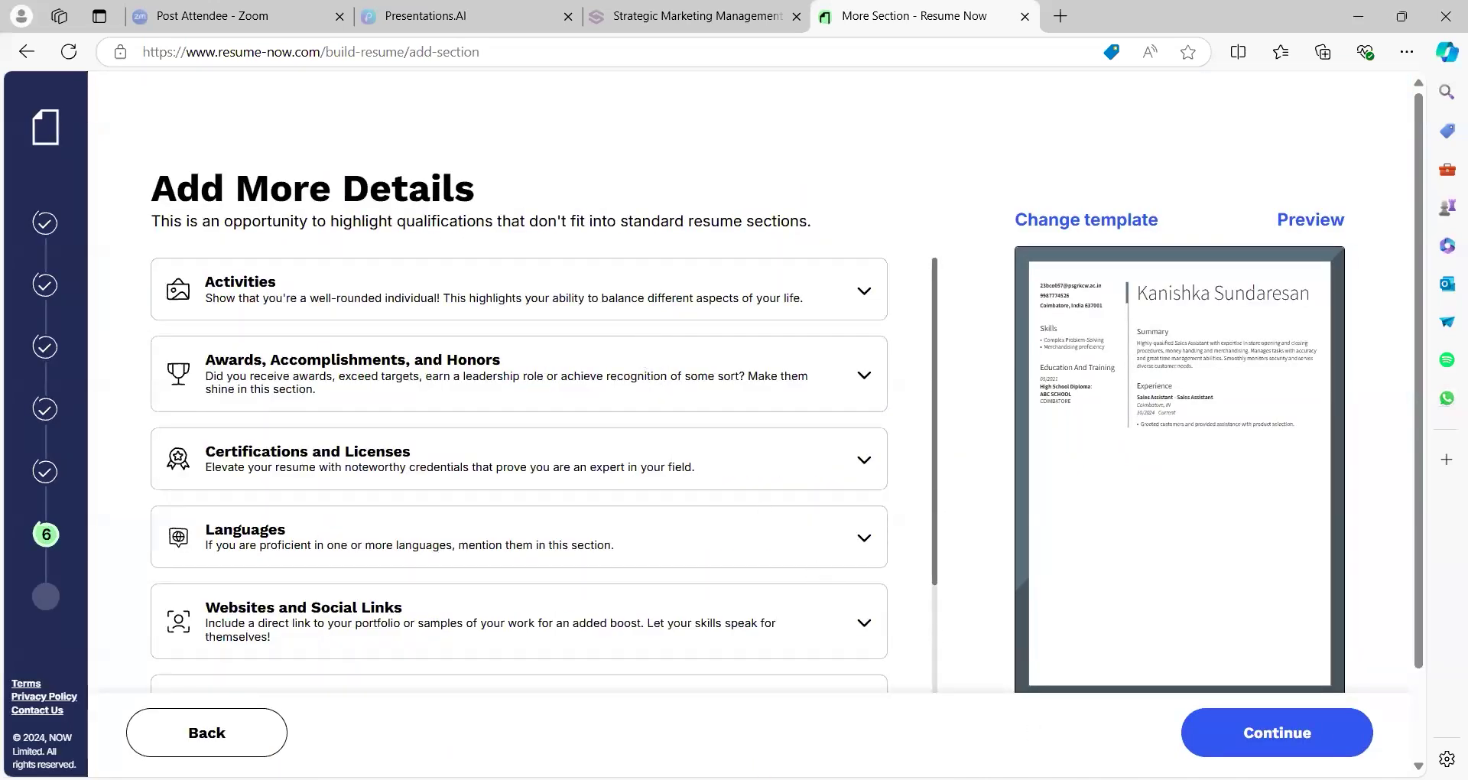
click(1206, 748)
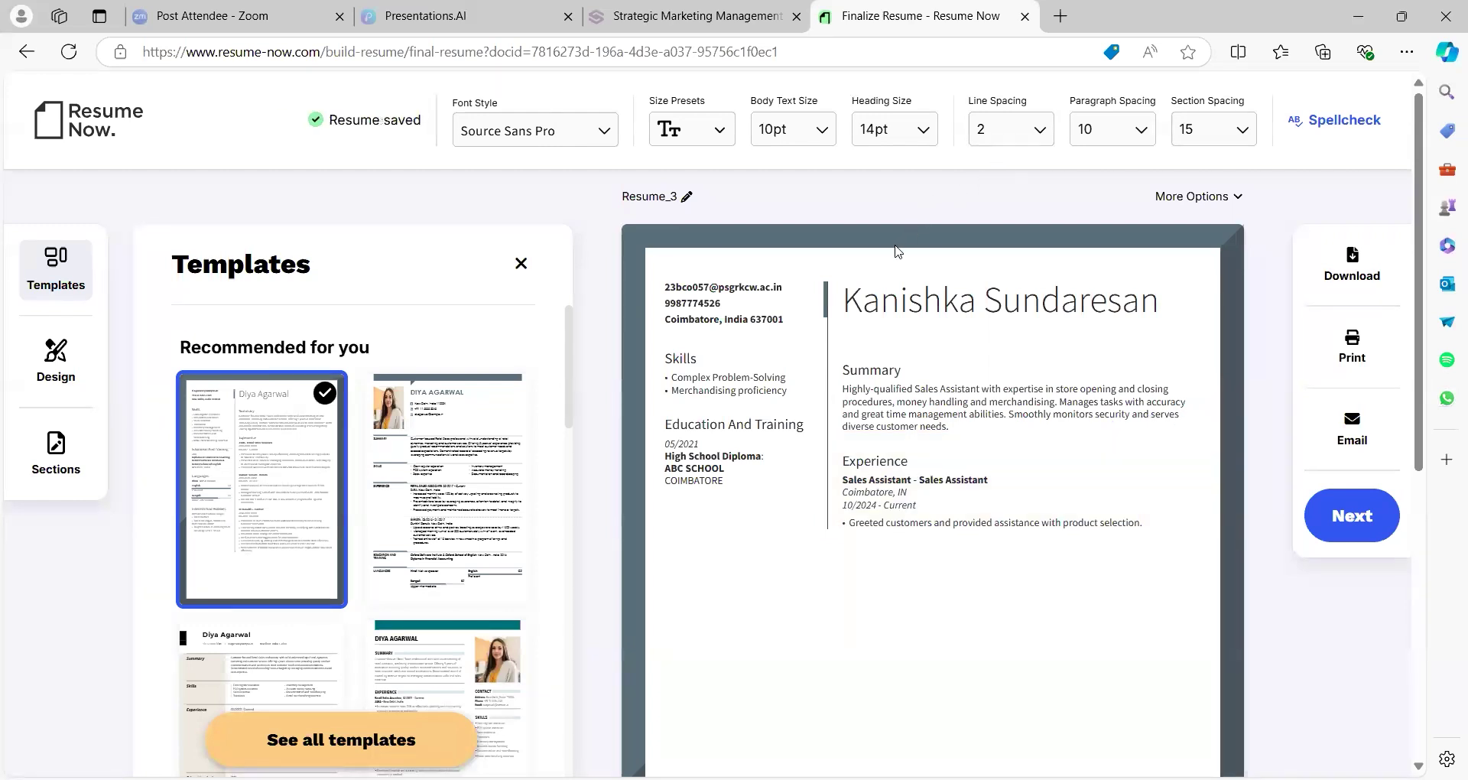
click(868, 315)
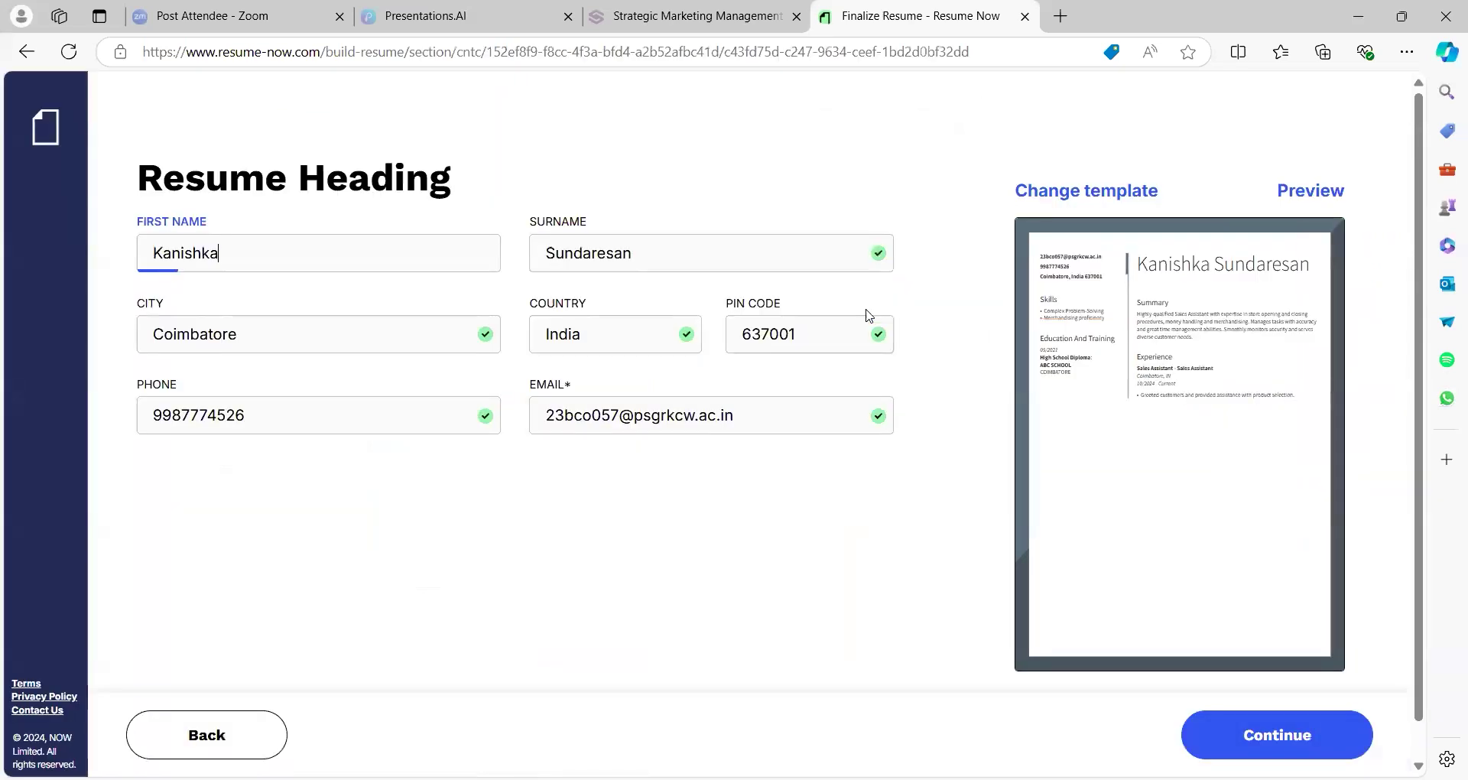
Open the full resume preview and scroll through it and back to the top
click(1164, 278)
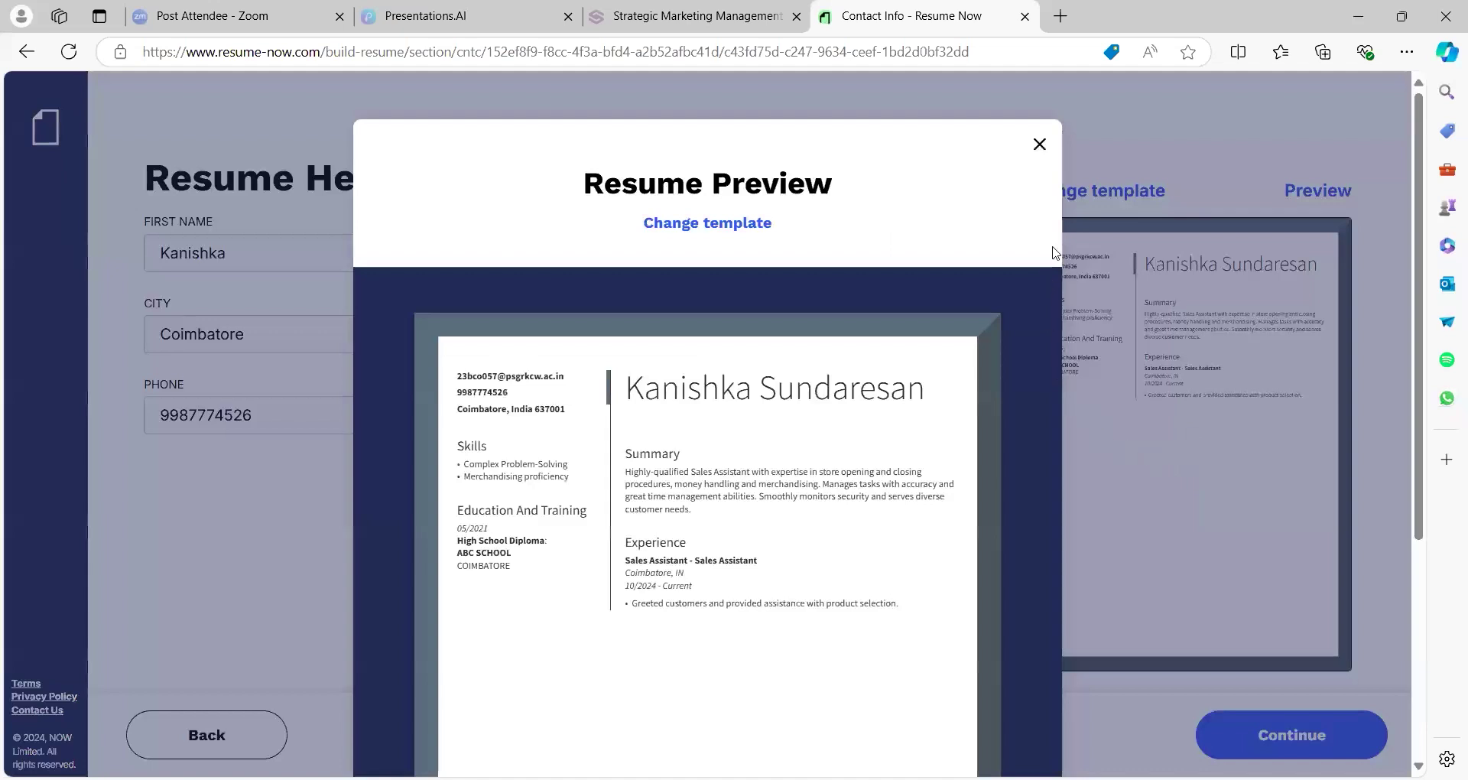
scroll(940, 353, down, 2)
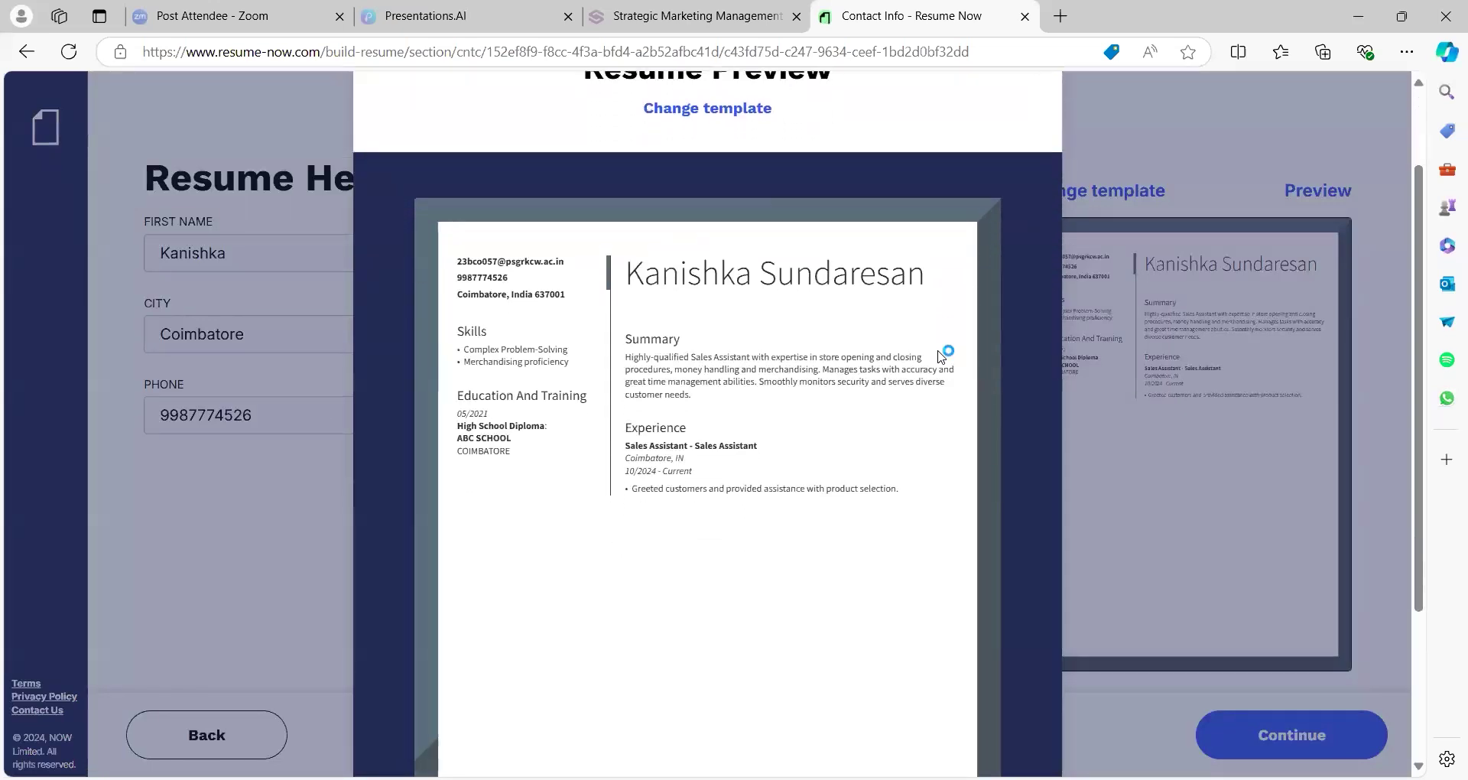
scroll(941, 354, down, 3)
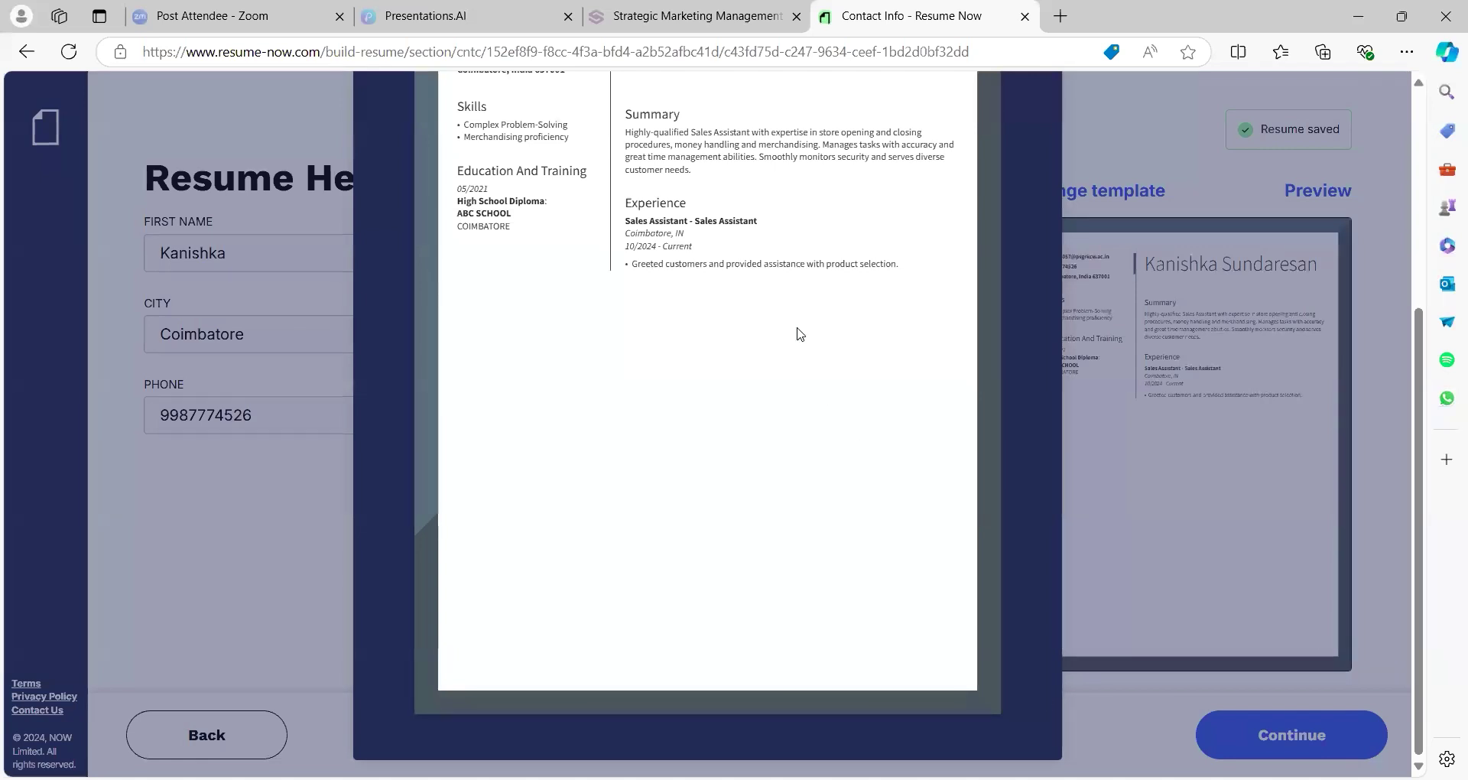
scroll(979, 239, up, 2)
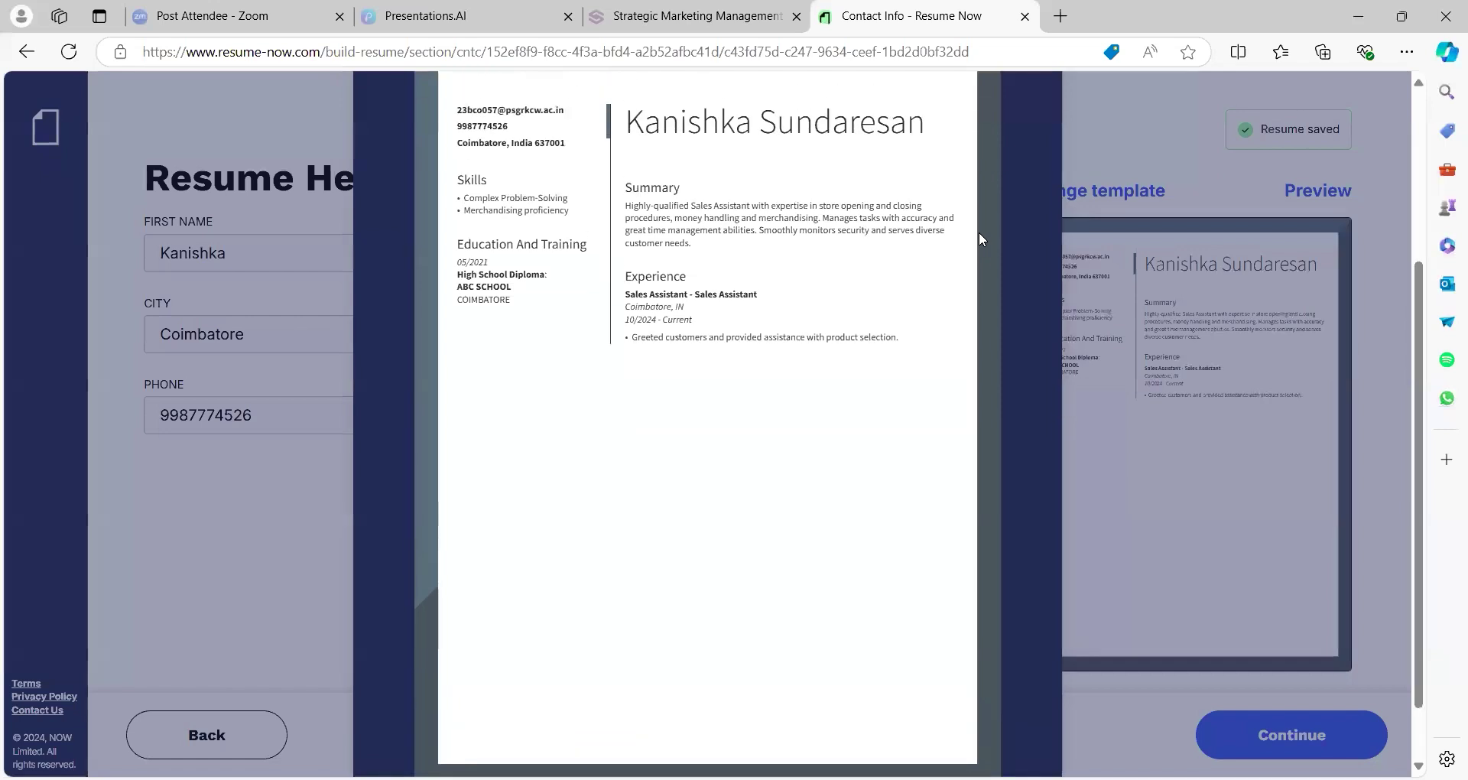
scroll(979, 234, up, 1)
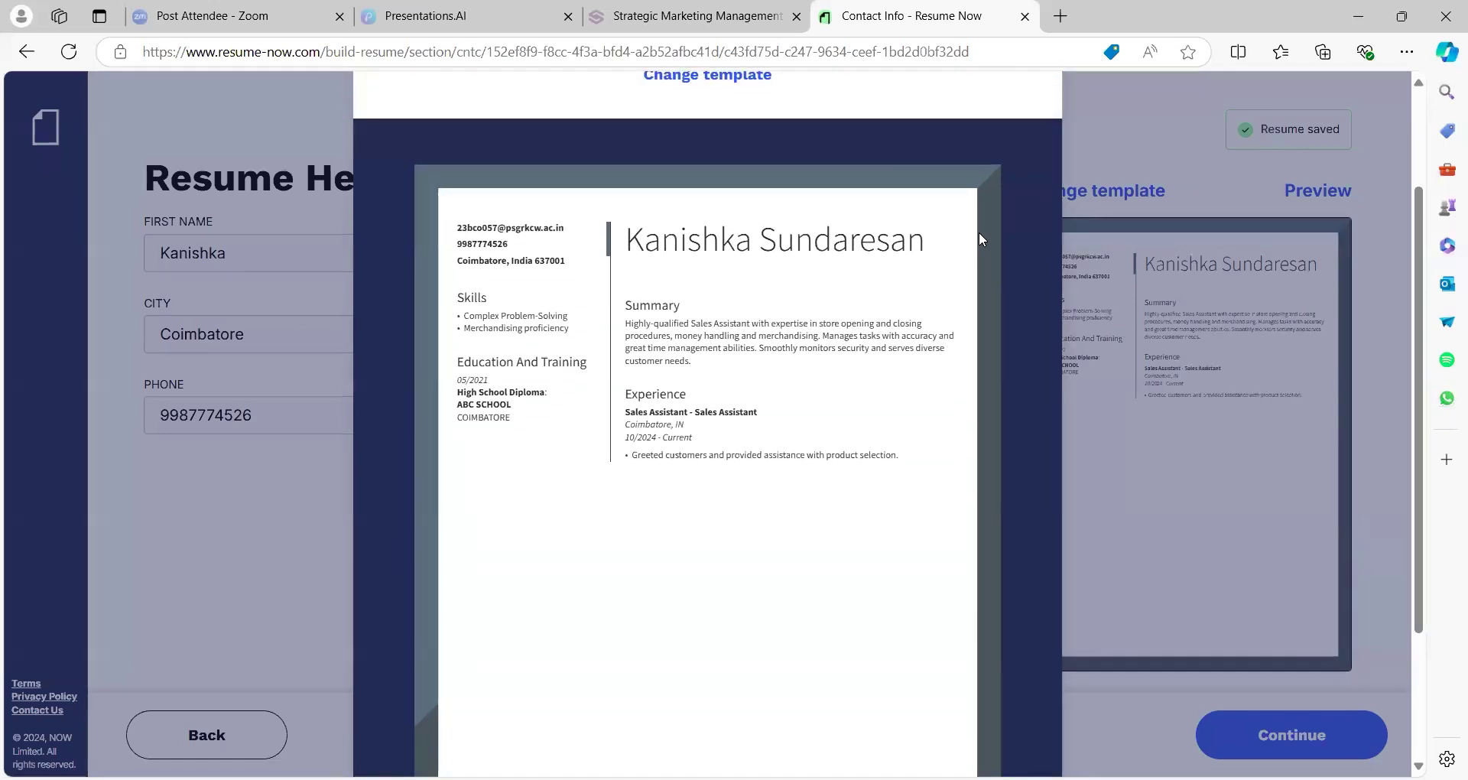
scroll(980, 239, up, 1)
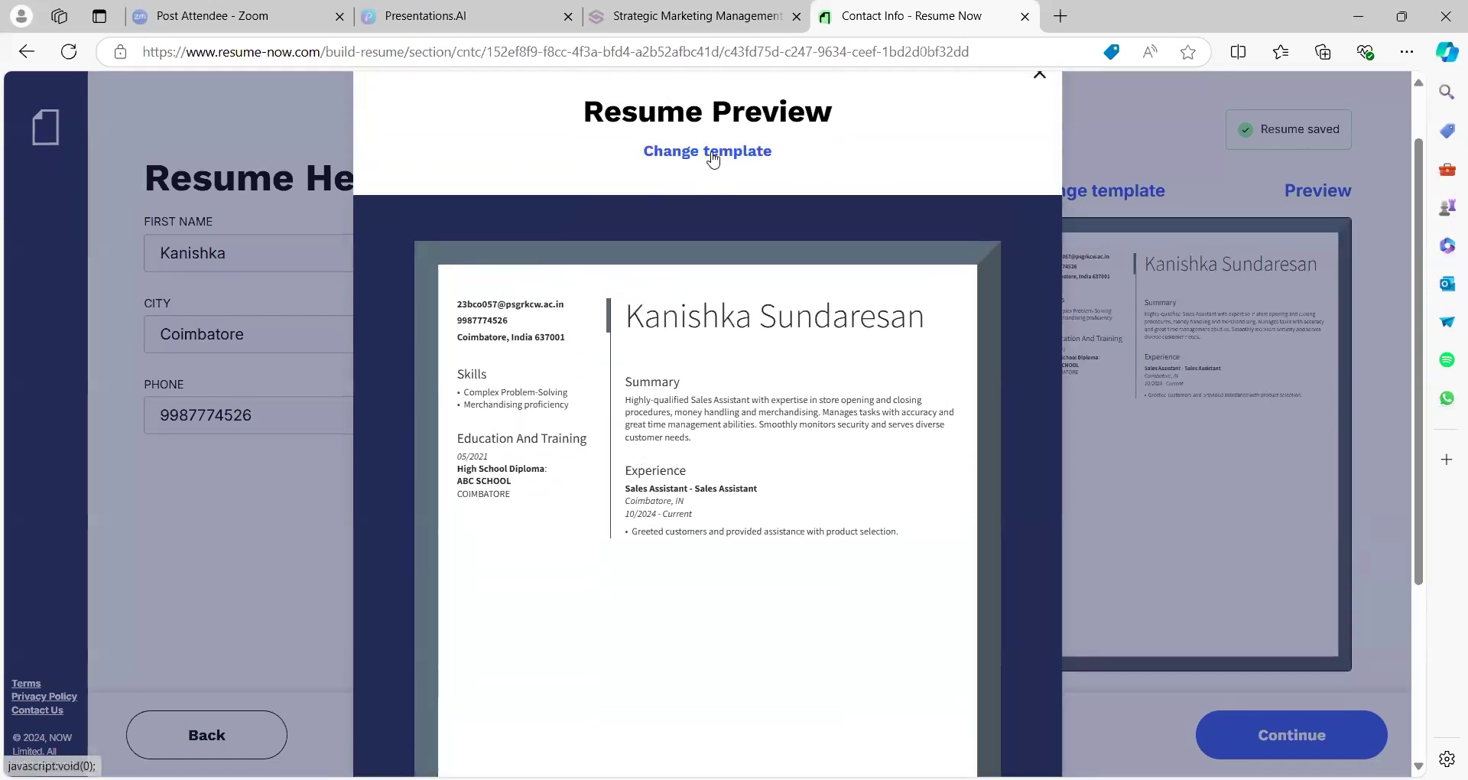
Apply the second photo-header template with contact details beside the name
click(711, 151)
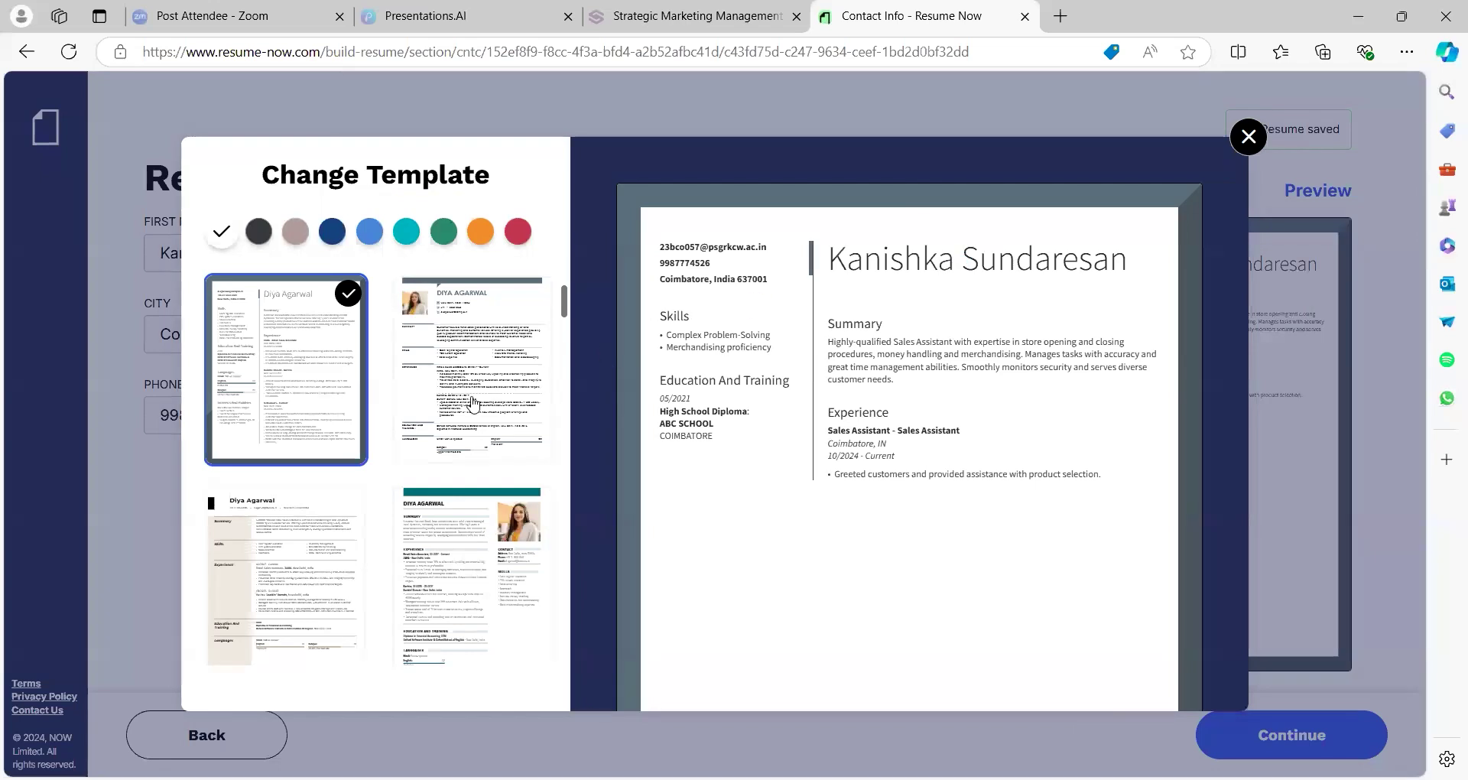
click(470, 405)
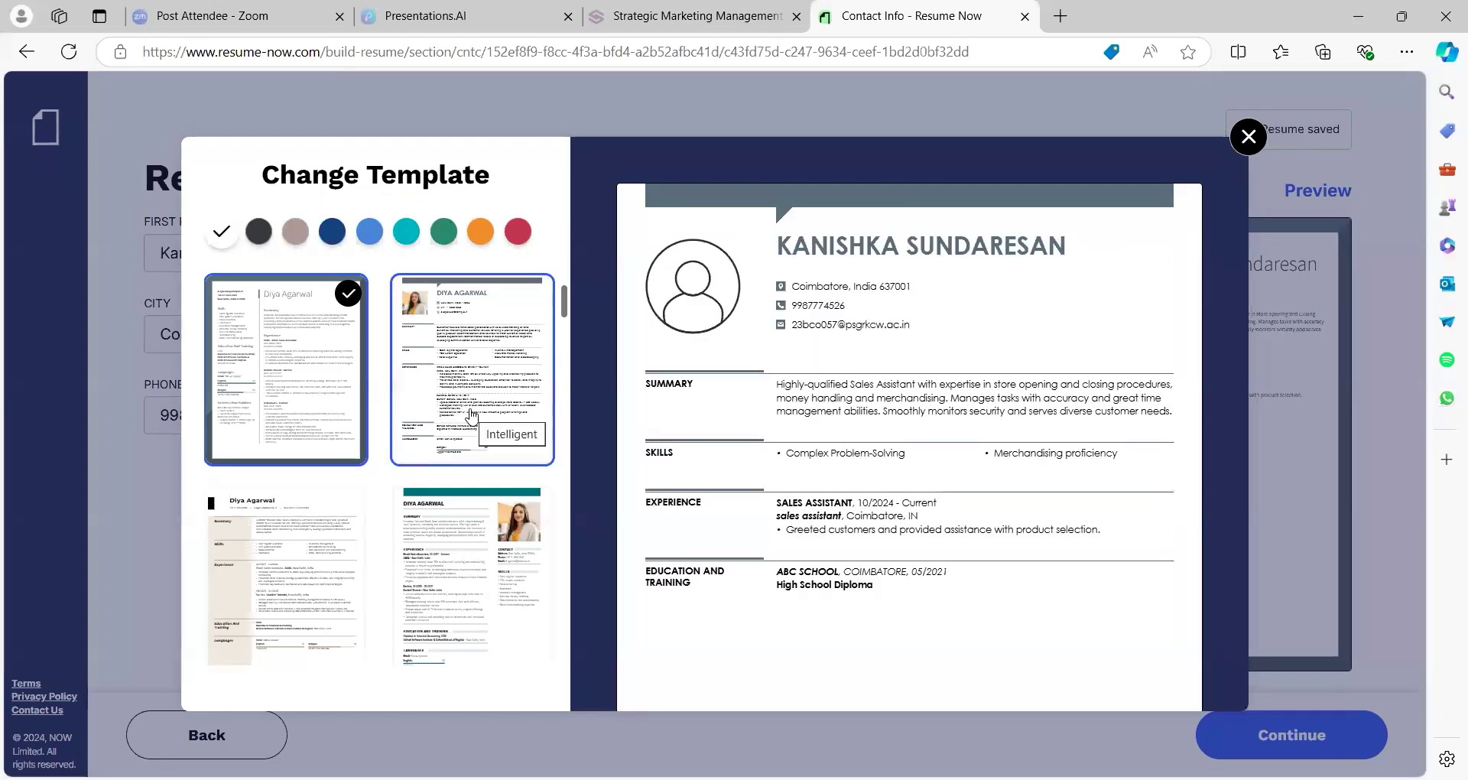
key(Escape)
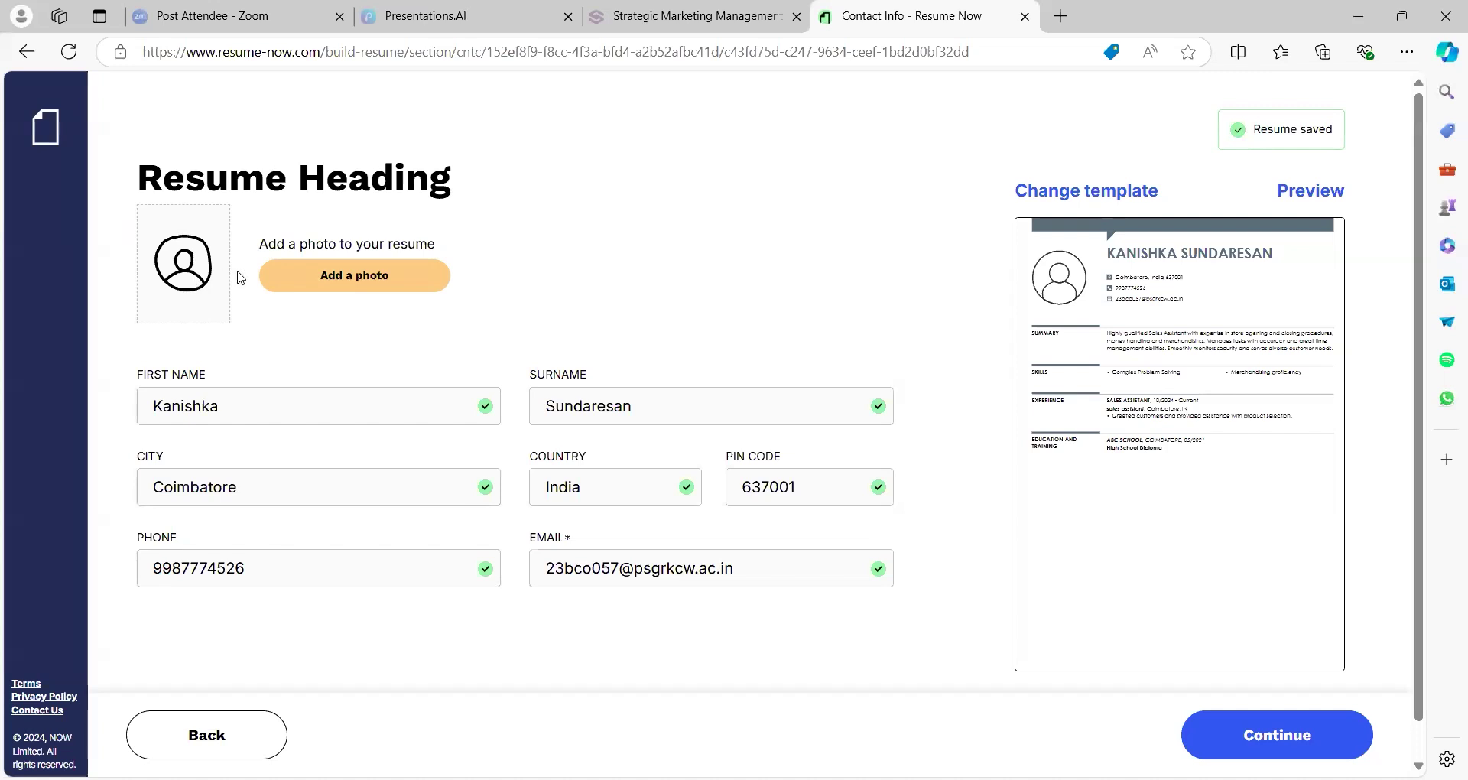
Cancel the photo upload without adding a photo and continue to Finalize Resume
click(295, 280)
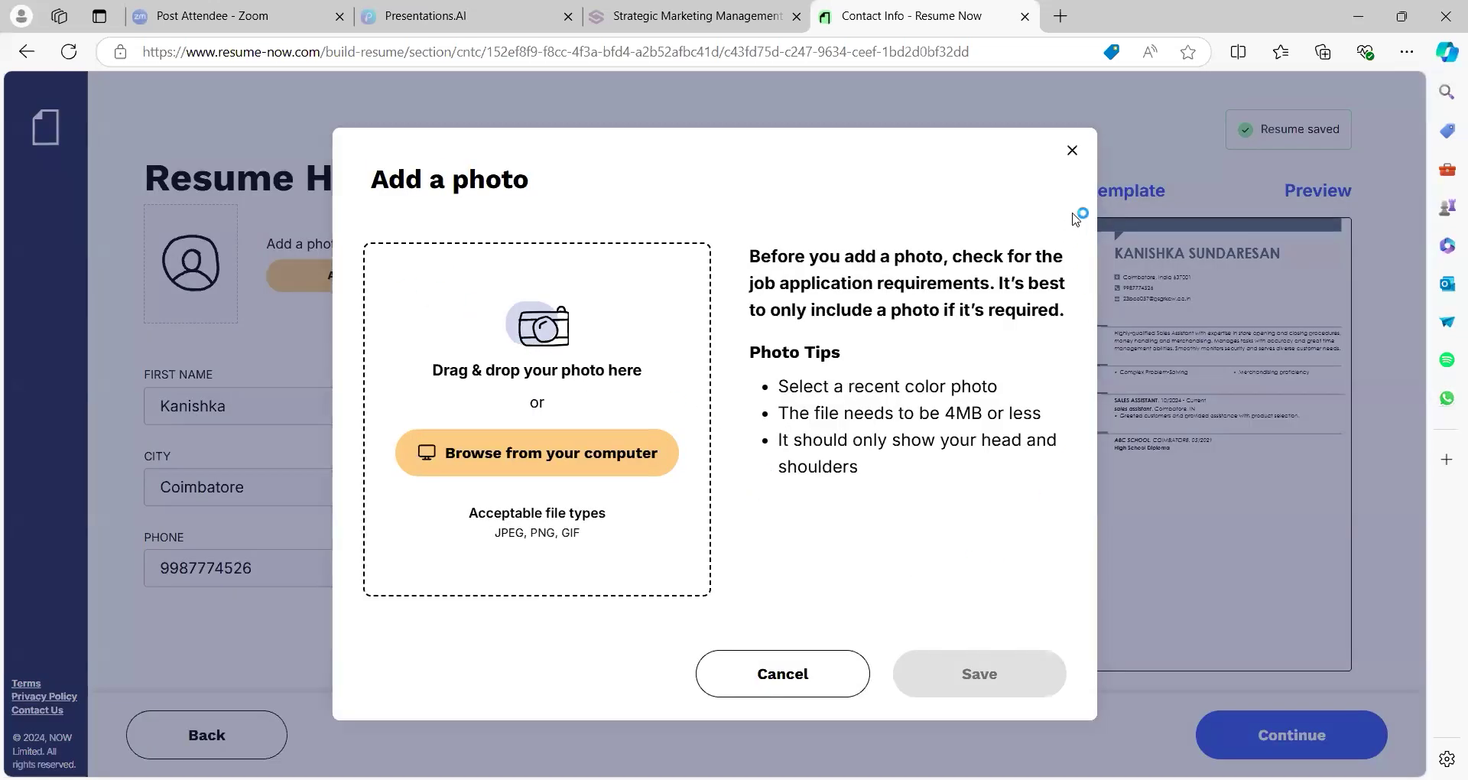
click(1070, 152)
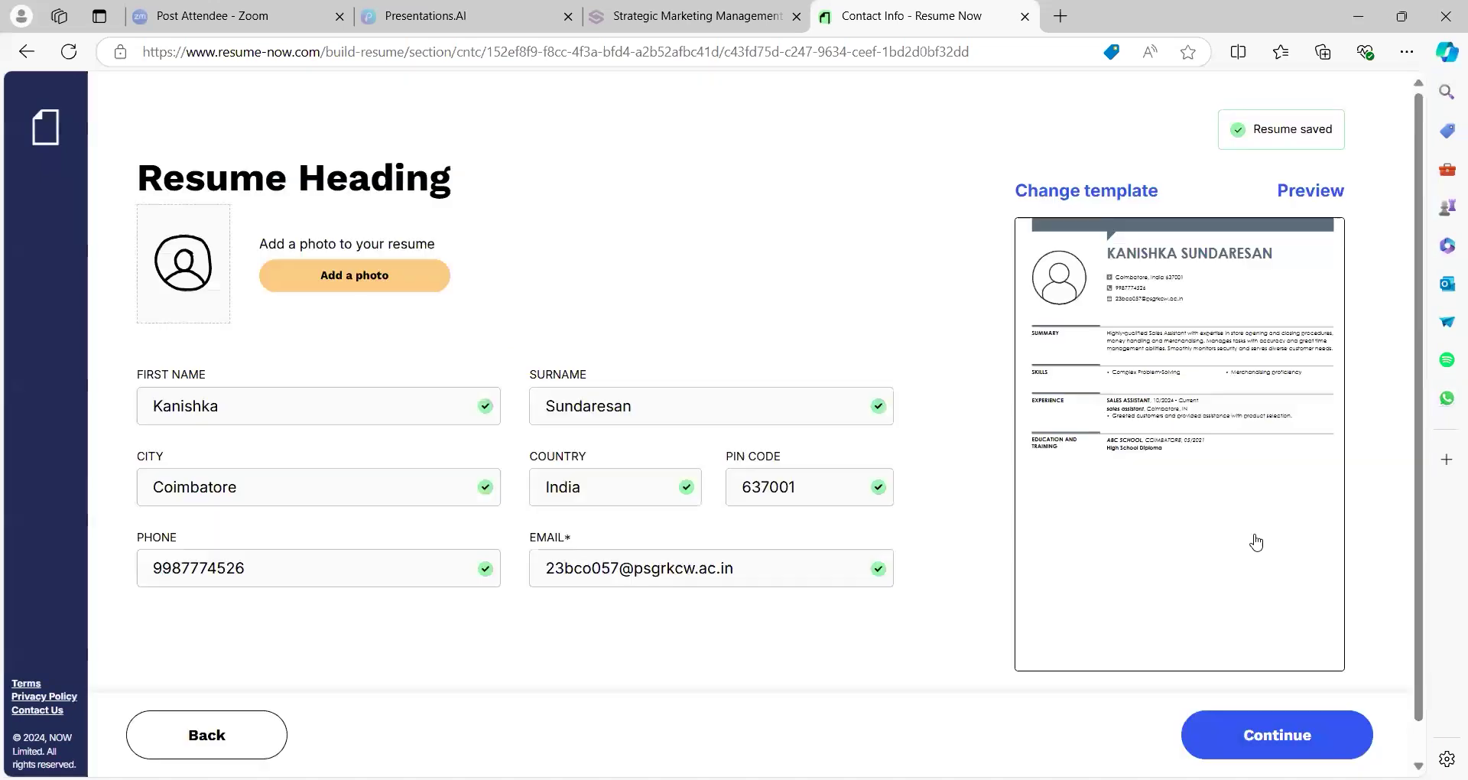
click(1231, 740)
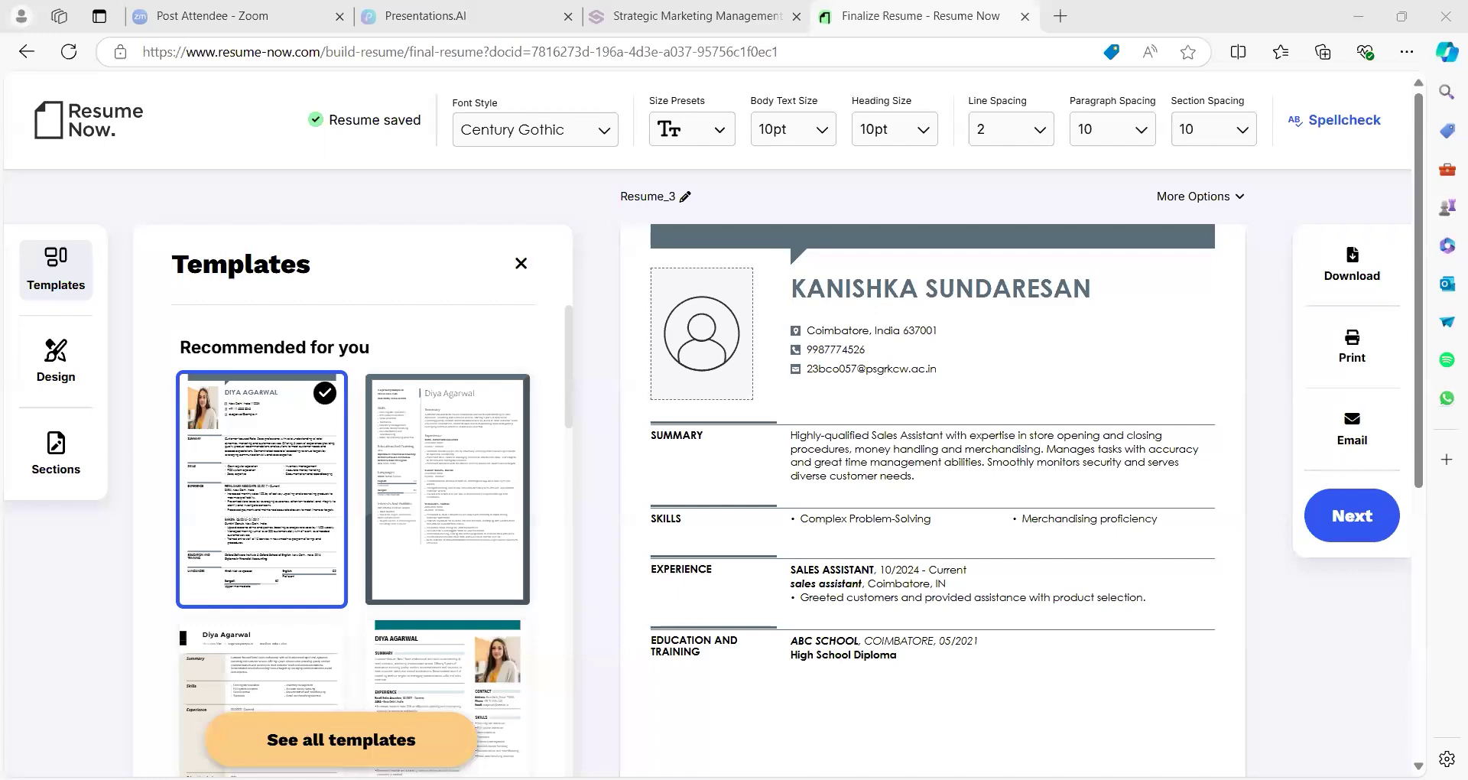
Switch to the slide introducing Enhancv
key(alt+Tab)
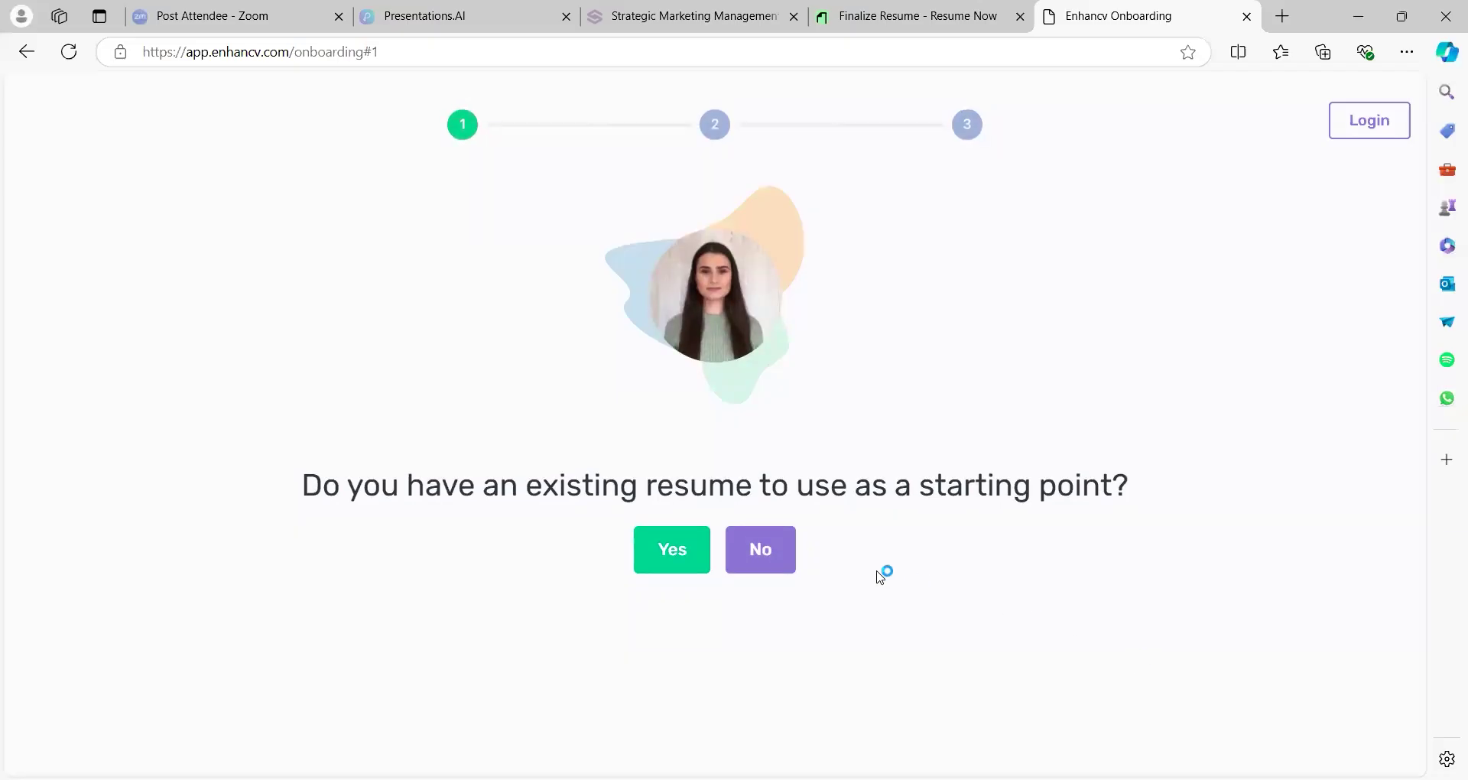
Answer No to an existing resume, choose the Elegant template, and skip LinkedIn import
click(749, 553)
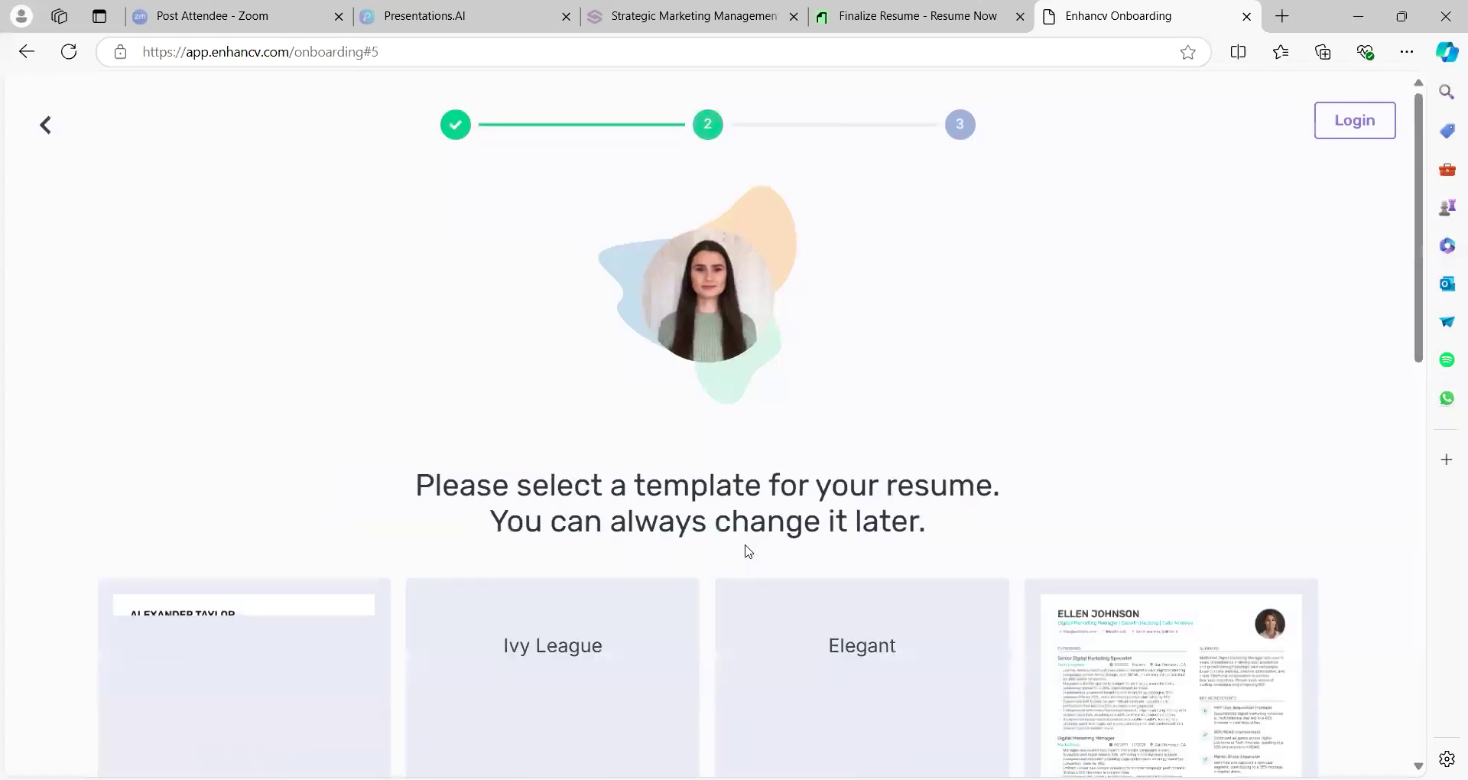
scroll(691, 619, down, 3)
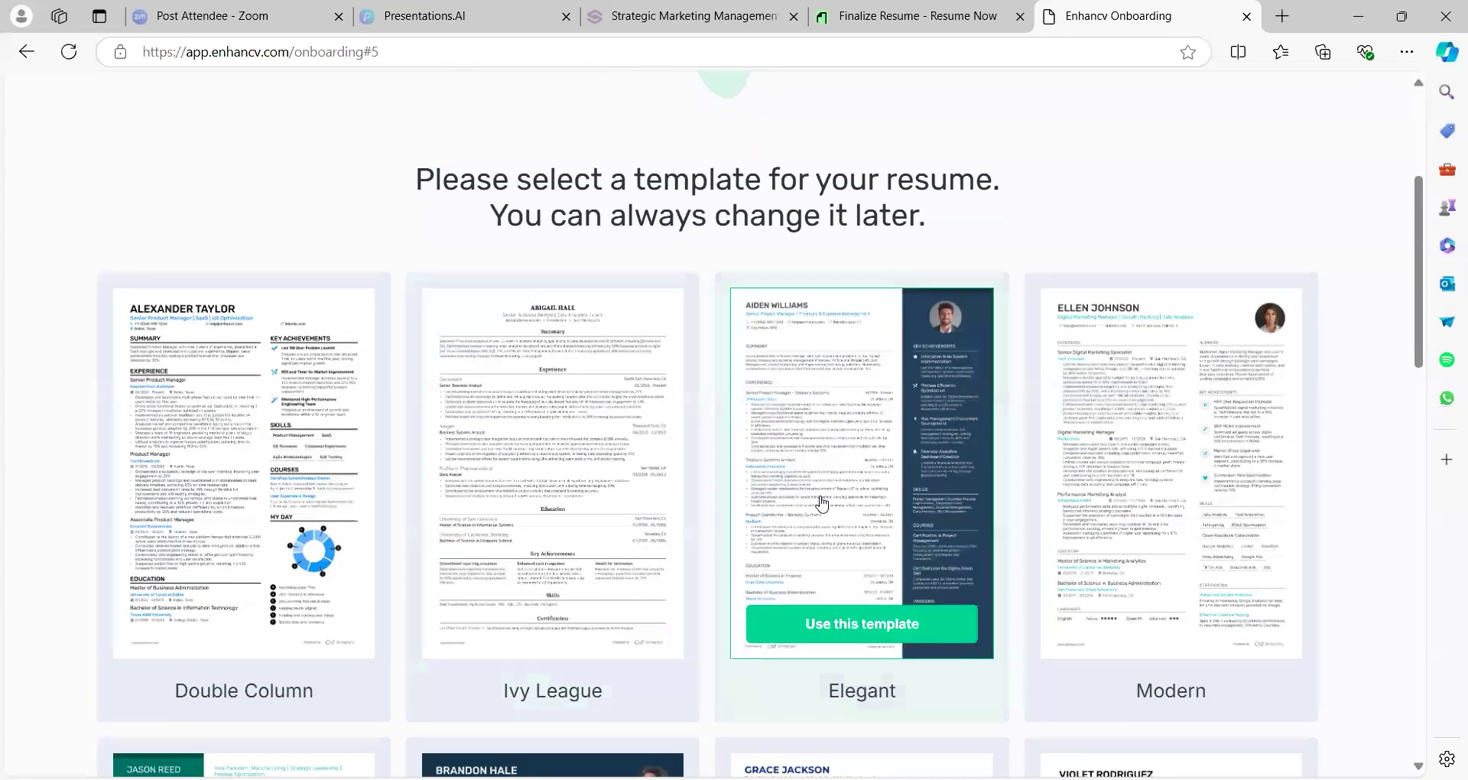
click(829, 508)
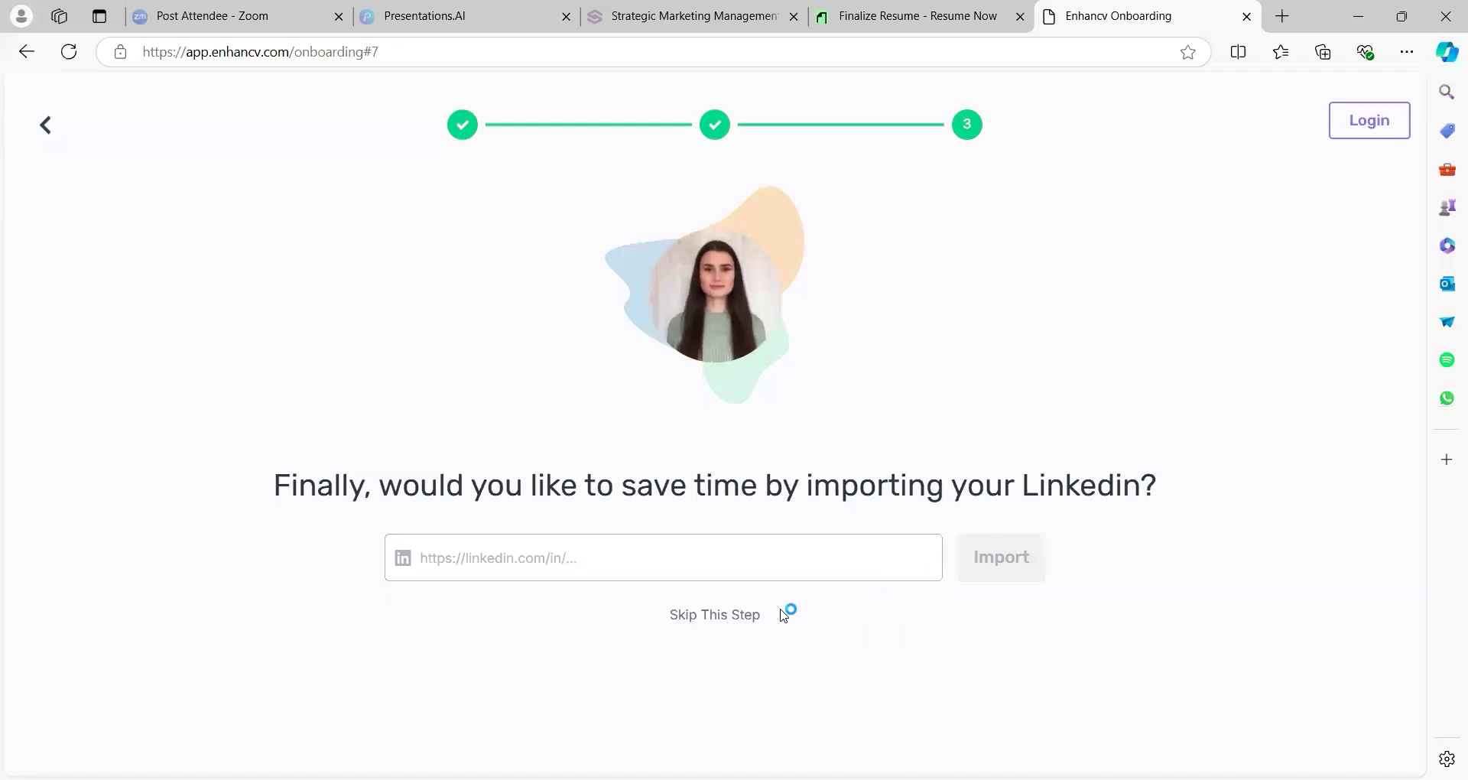
click(738, 627)
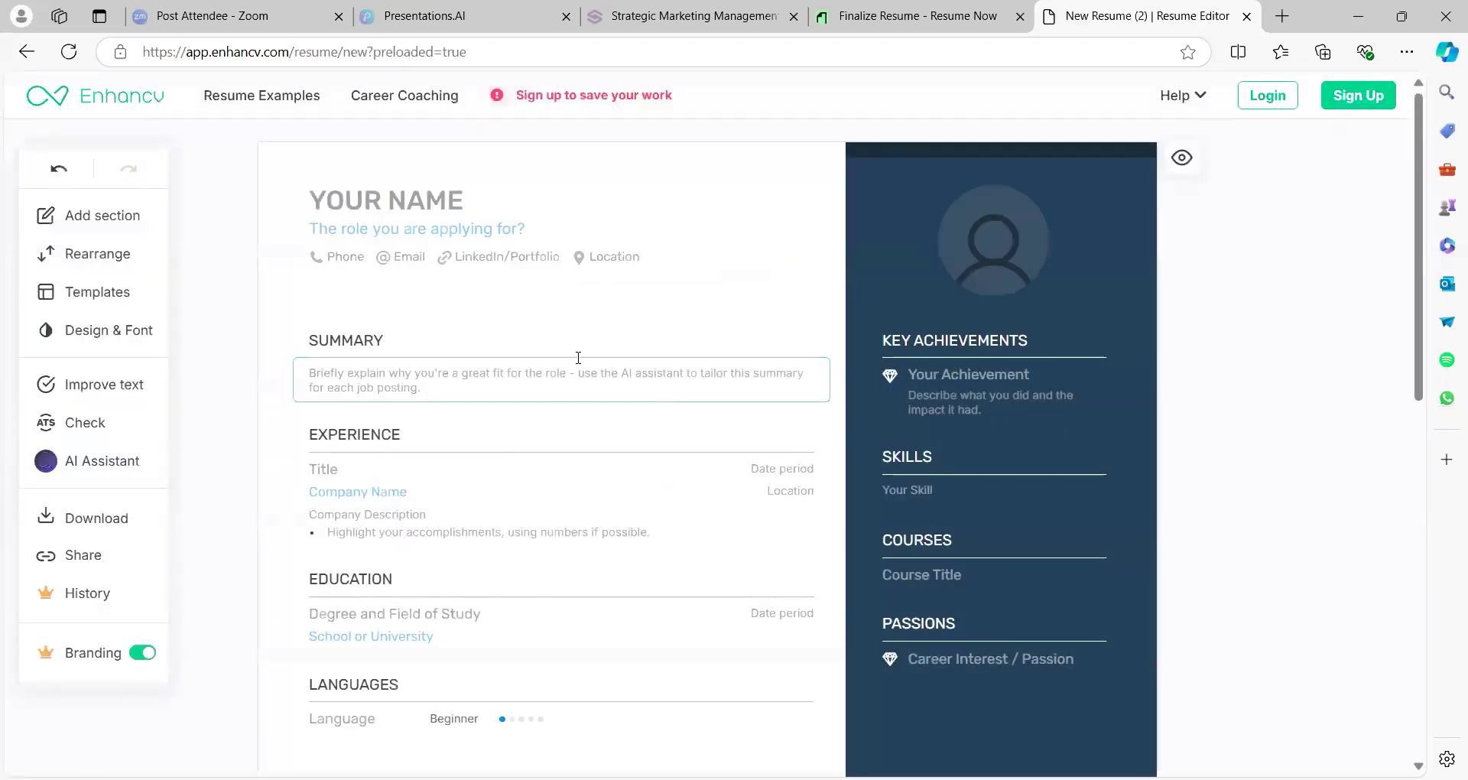
Select the Summary, Experience, Key Achievements, Courses and Education sections, then return to the Video AI Tool slide
click(577, 372)
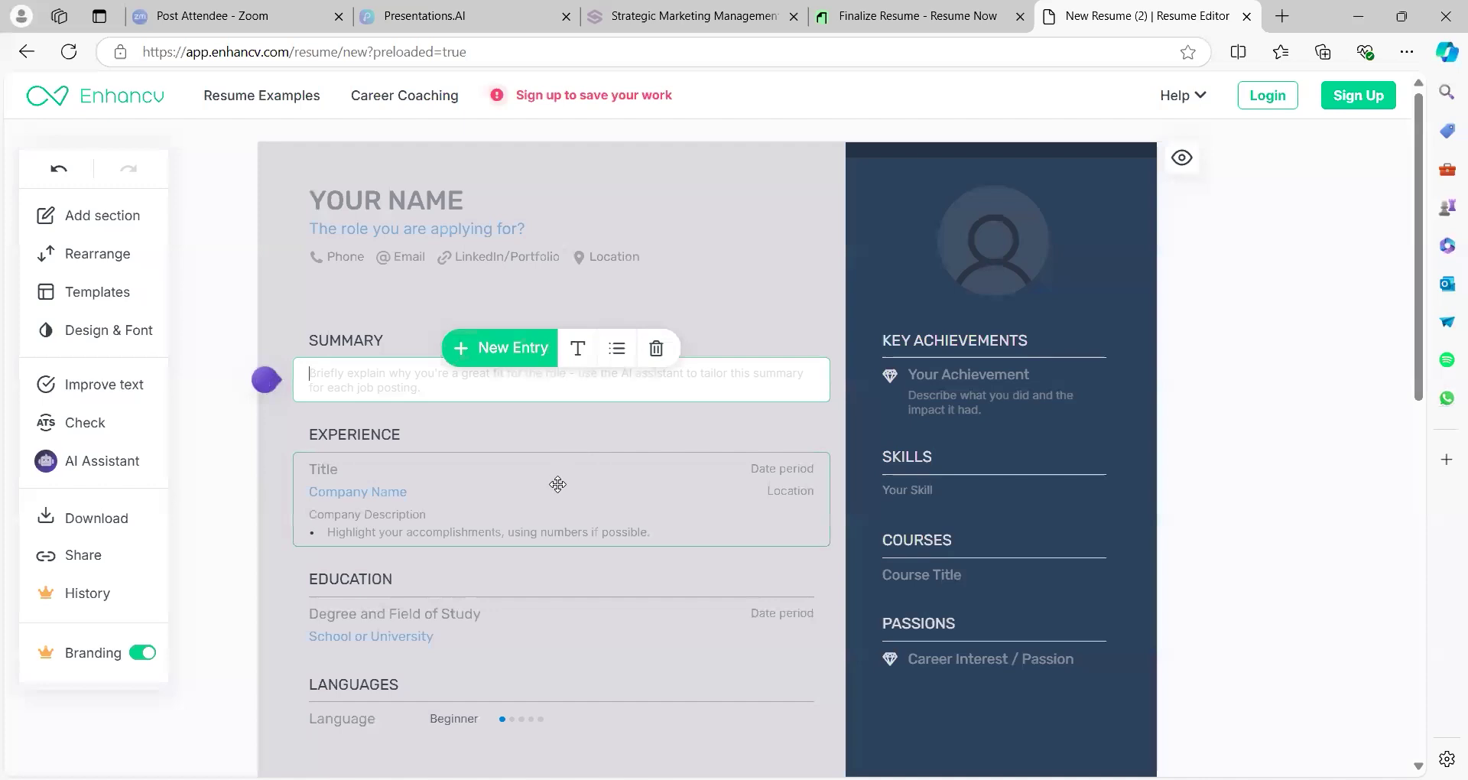
click(558, 486)
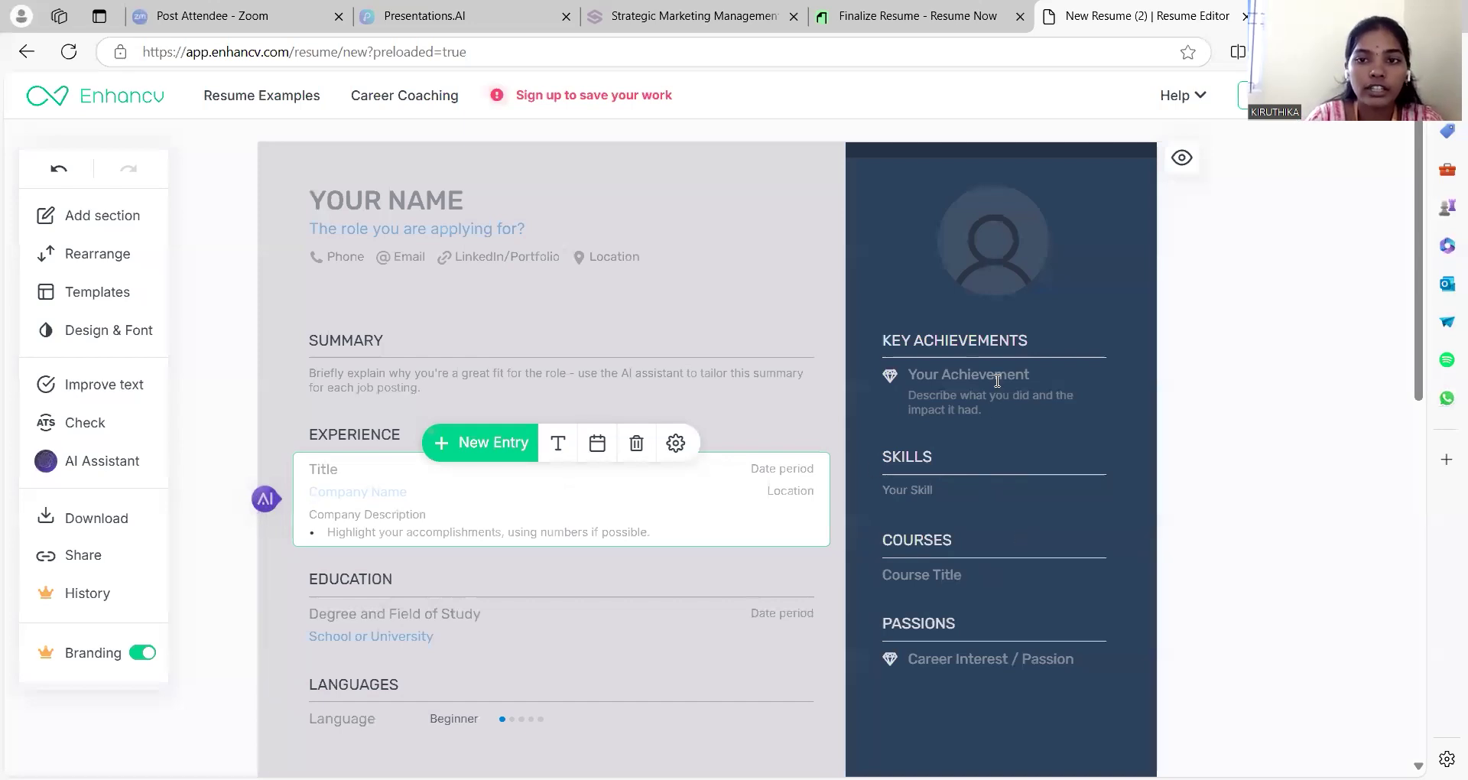
click(990, 336)
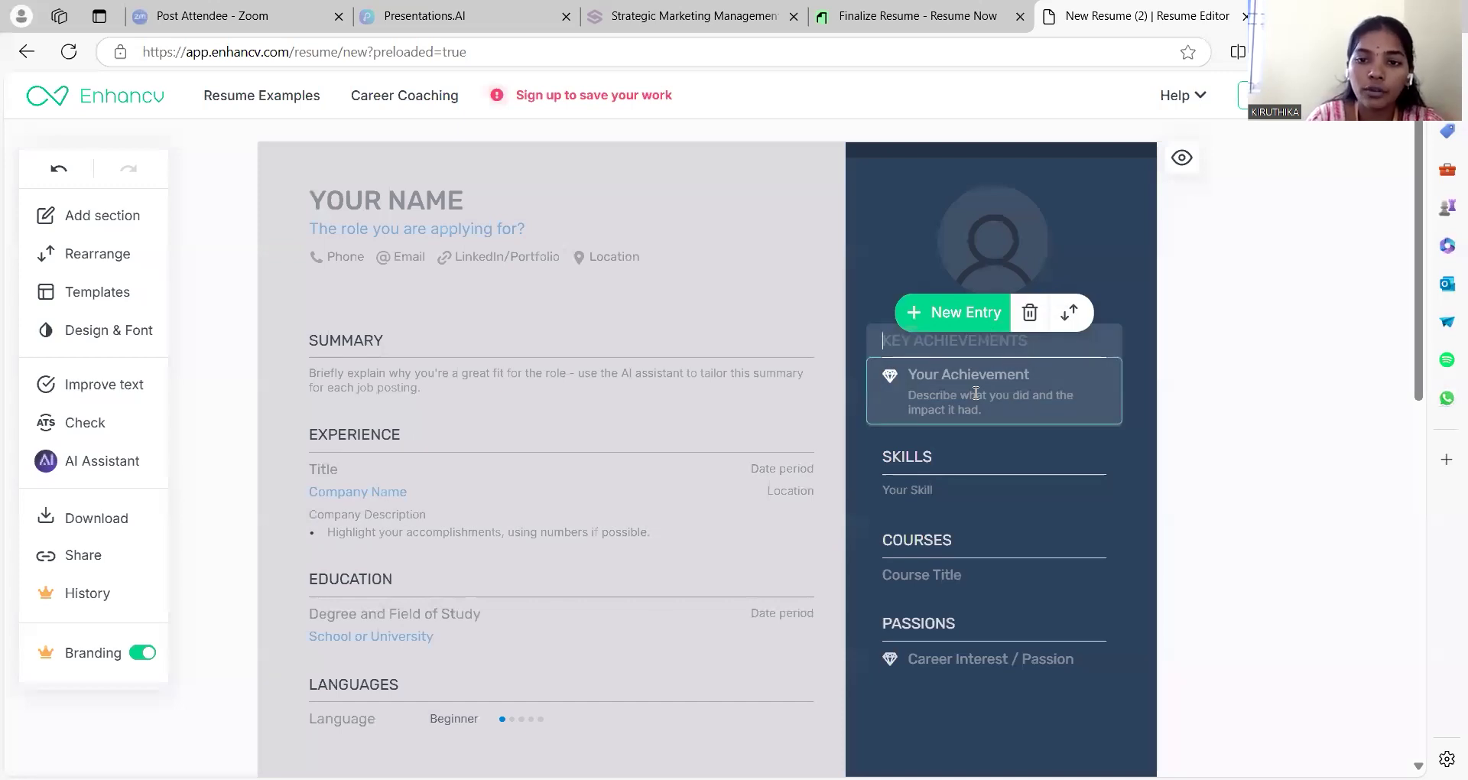
click(954, 549)
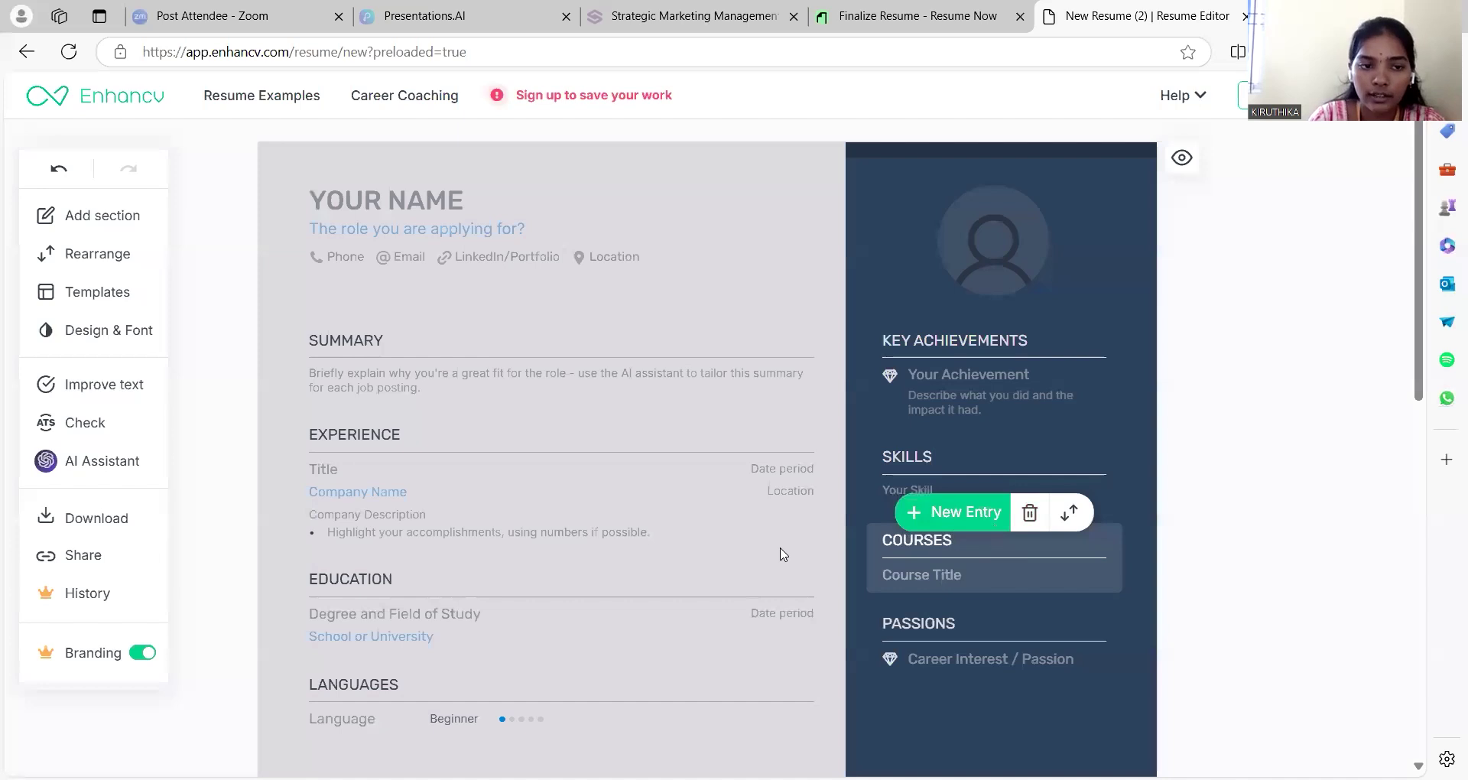
click(675, 627)
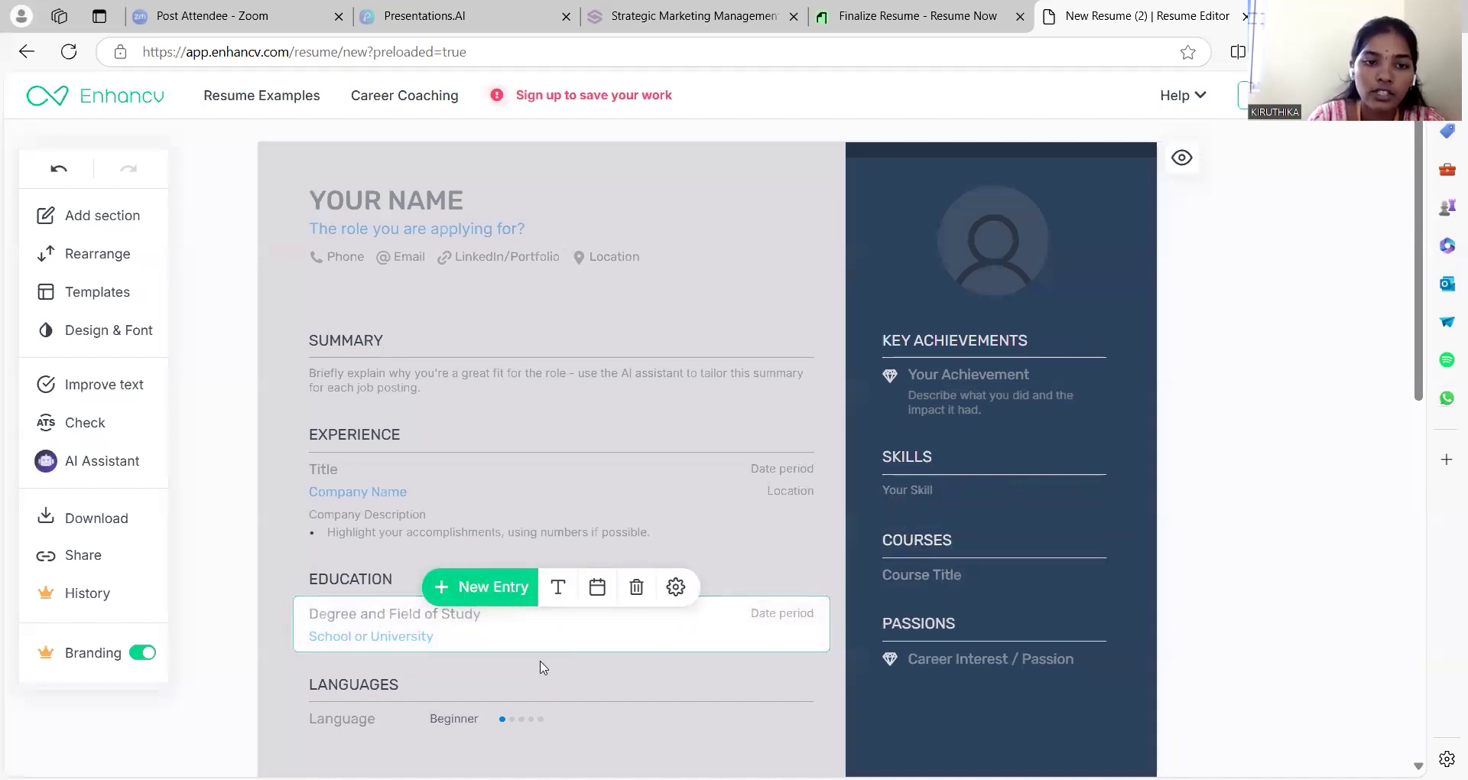
click(362, 439)
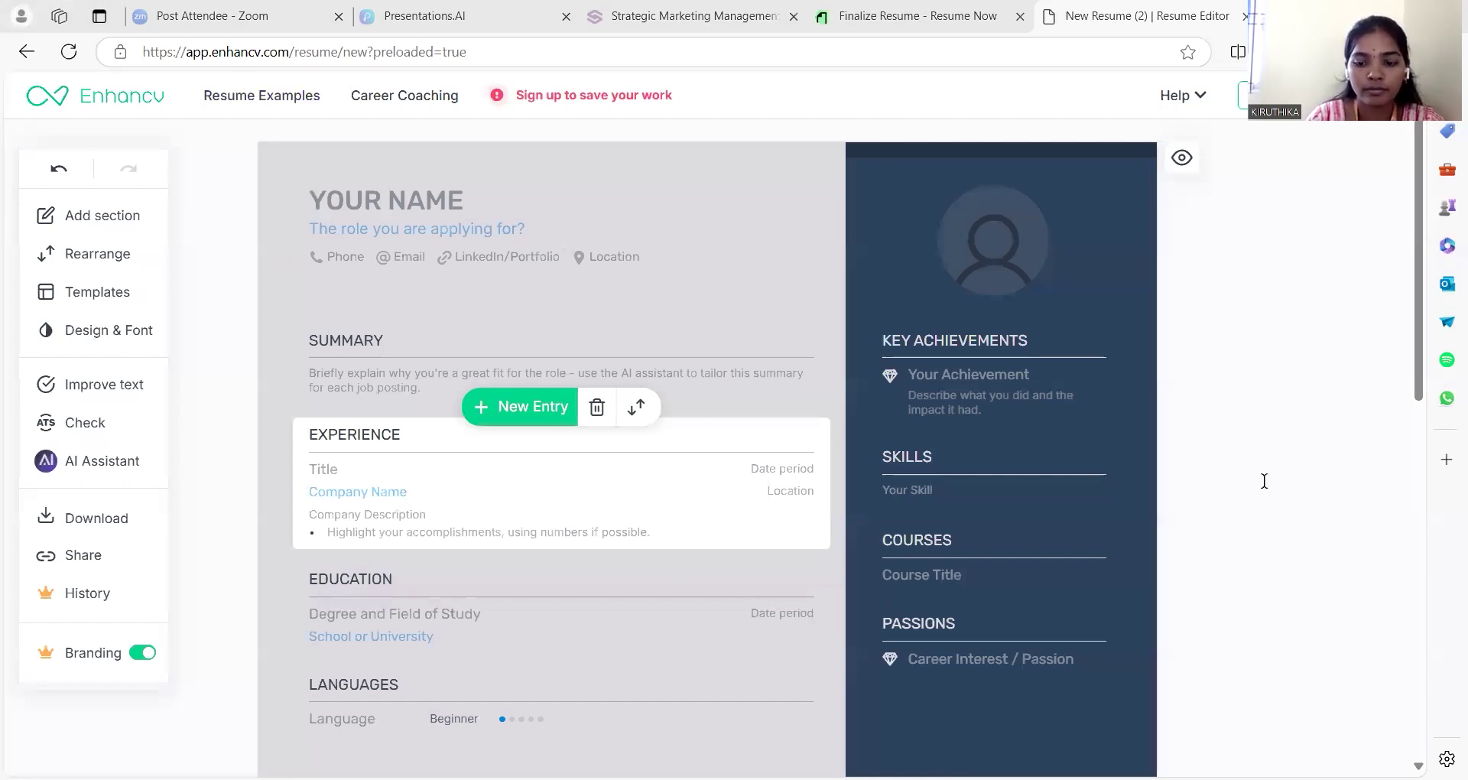
key(alt+Tab)
scroll(1263, 480, down, 3)
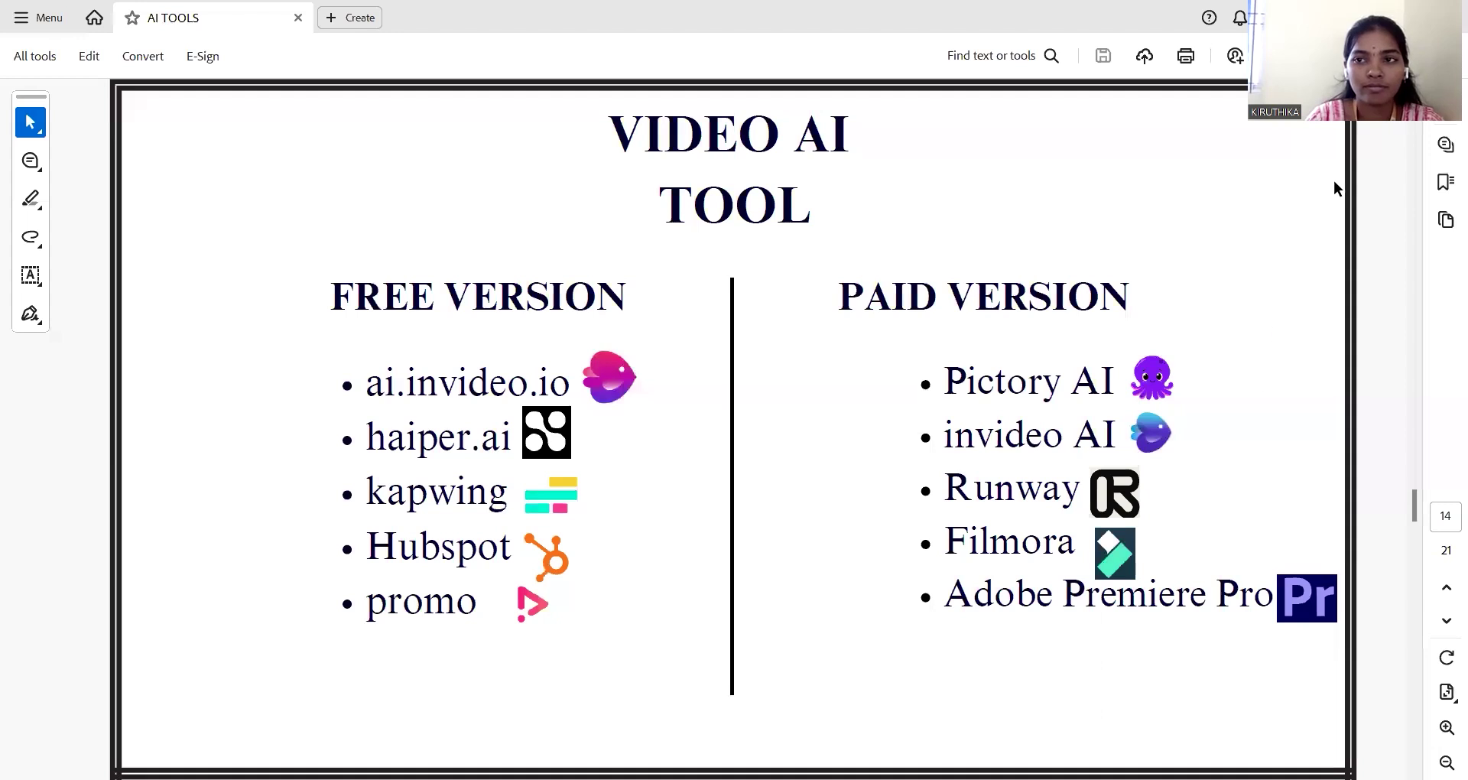
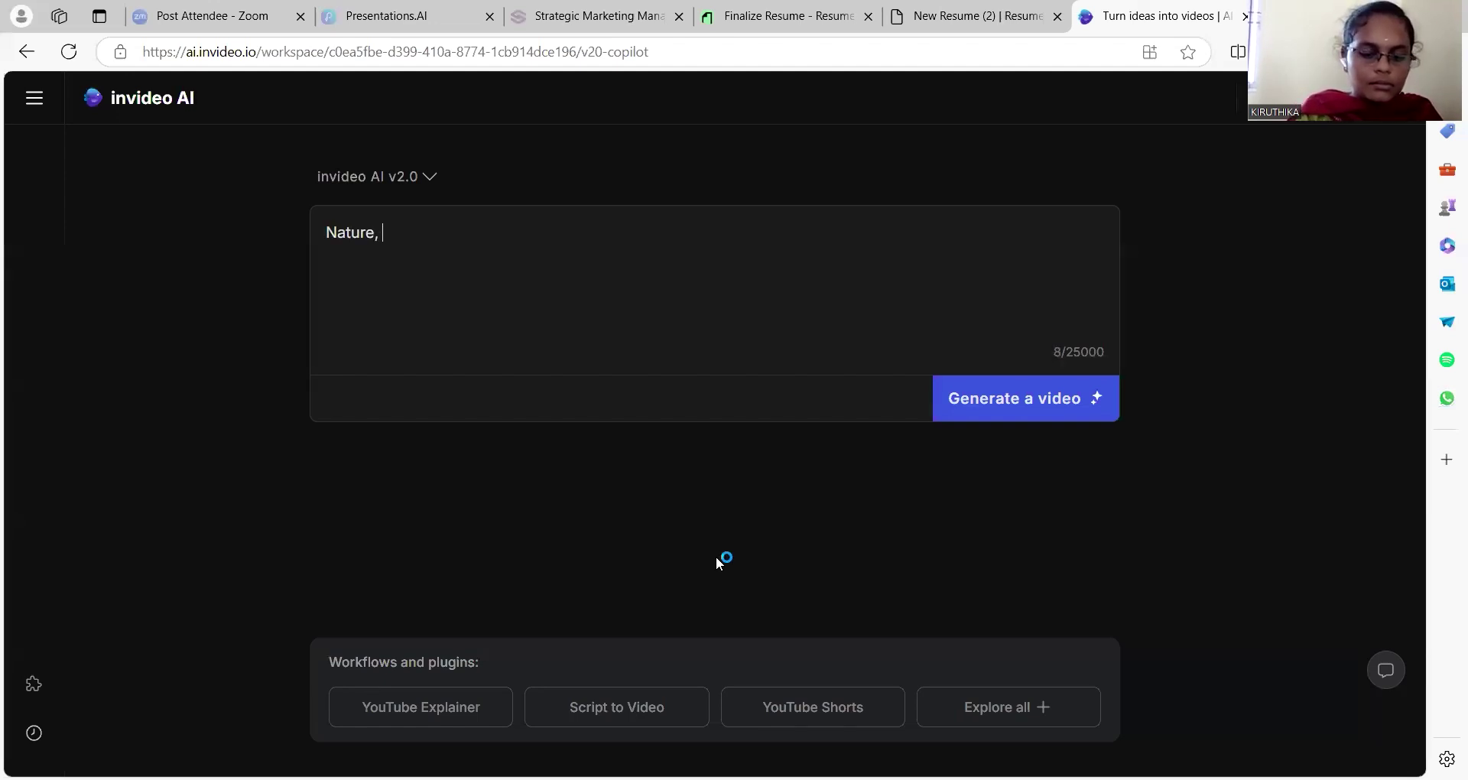
Finish the prompt 'Nature, english' and submit it to generate a video
text(ture, english)
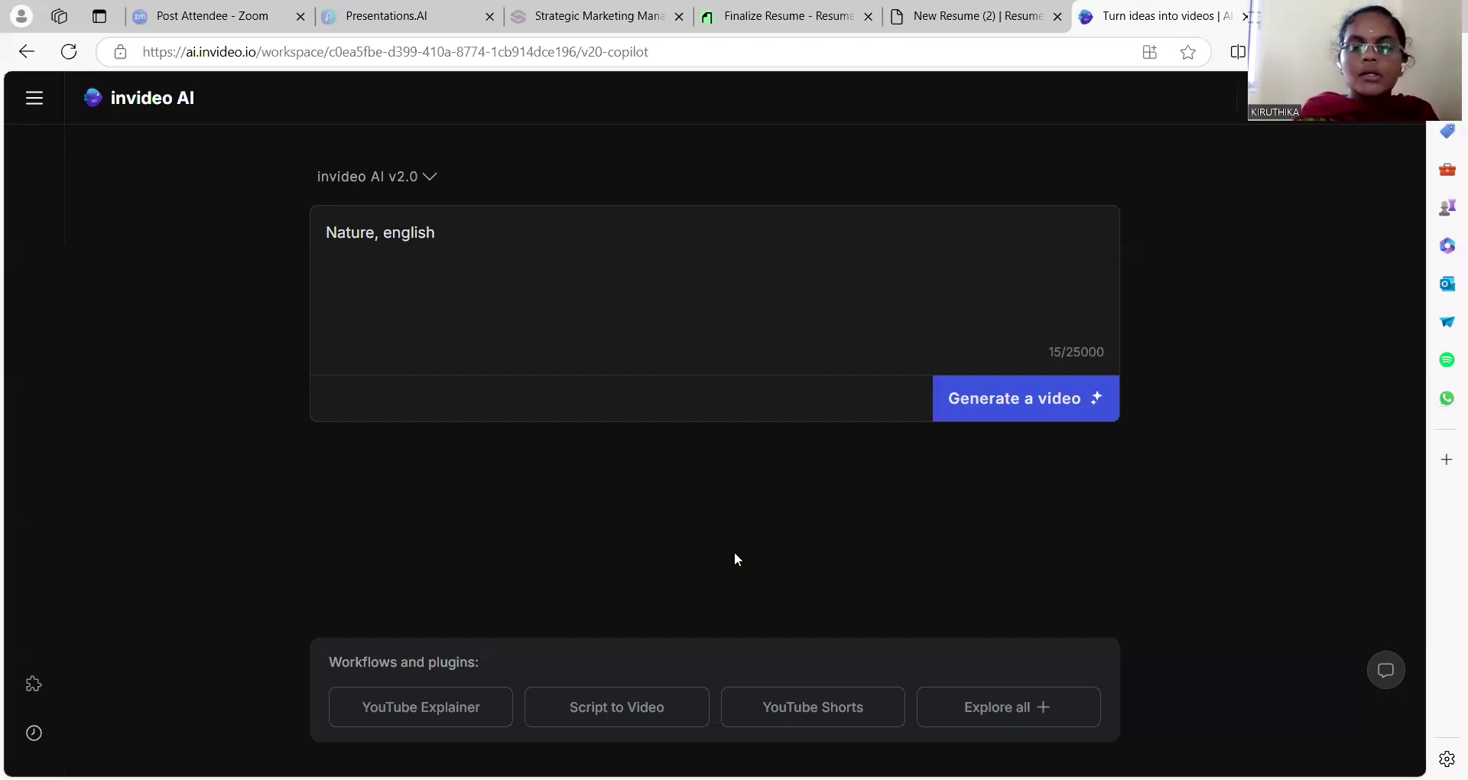
click(1013, 413)
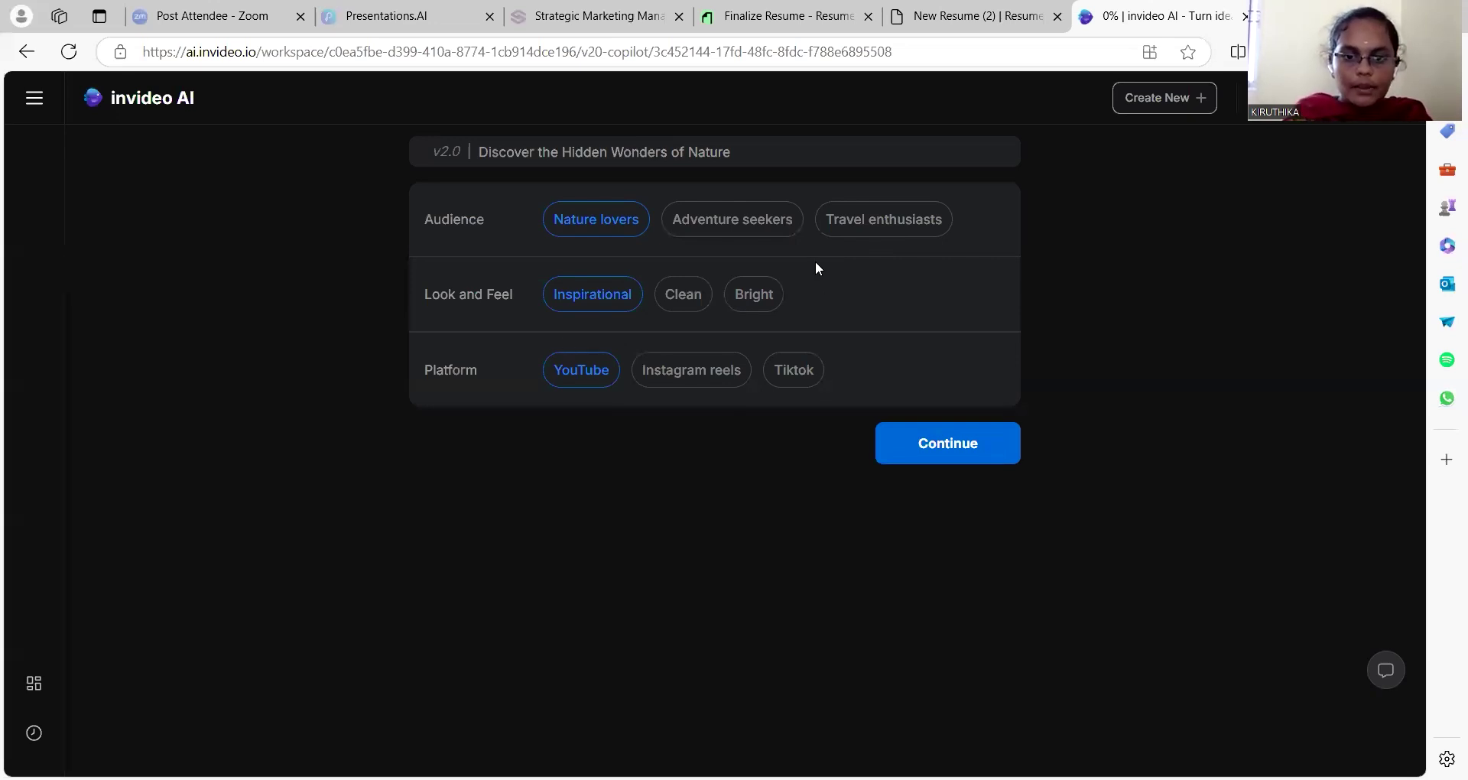
Keep Nature lovers, Inspirational and YouTube and generate the 02:18 nature video
click(951, 441)
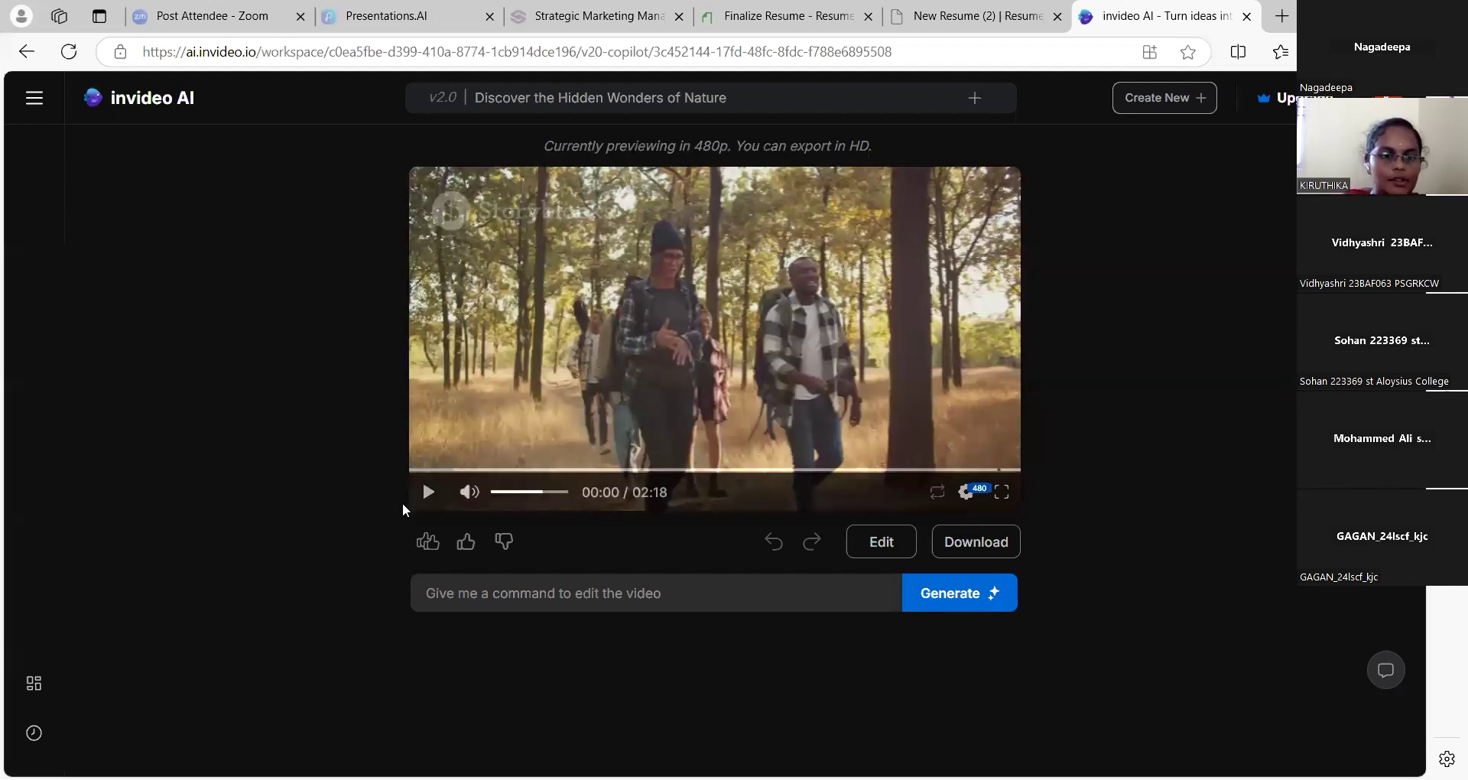
Play the nature video to its end, then open Edit media with chapter 1's clips
click(426, 501)
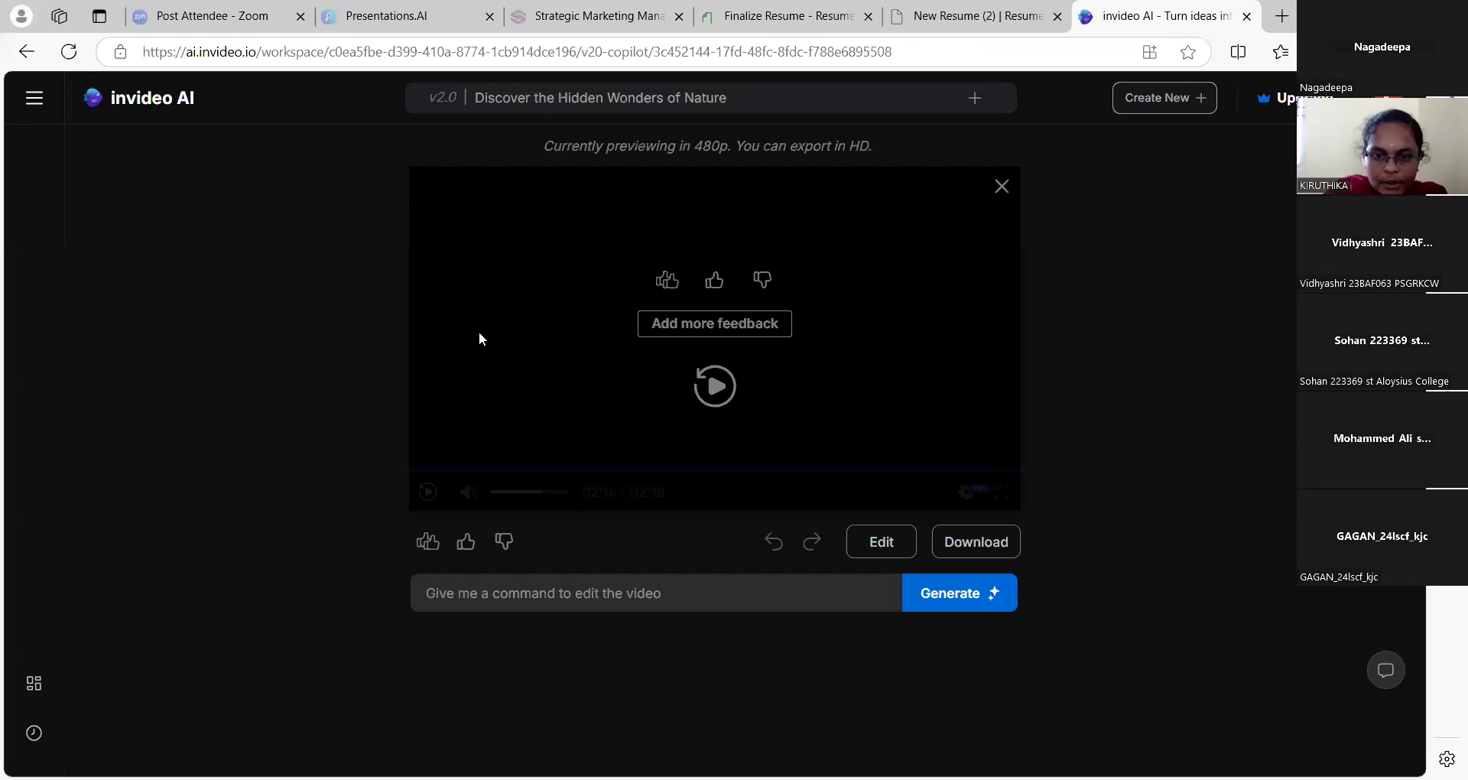
click(870, 538)
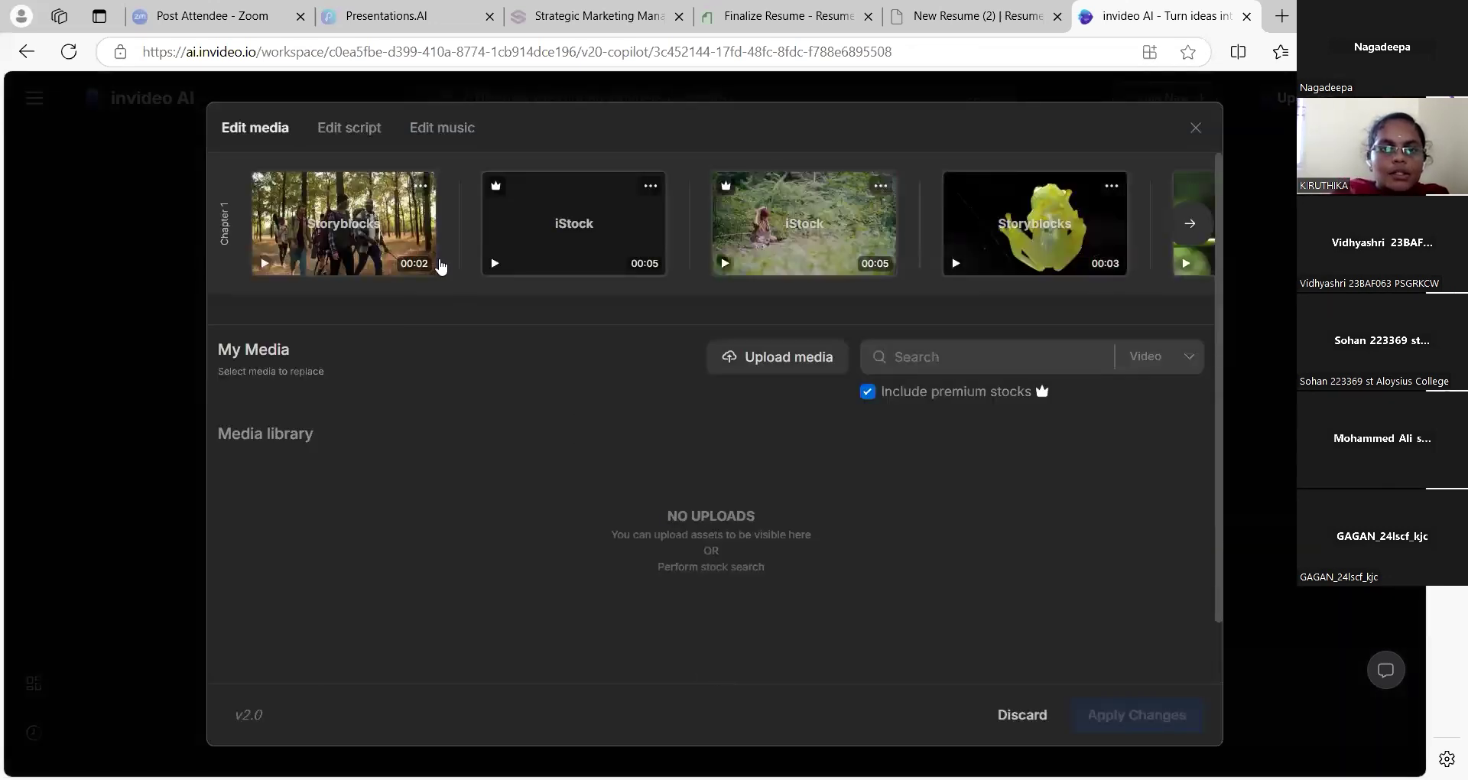
Select chapter 1's first clip, then close Edit media to return to the preview
click(423, 186)
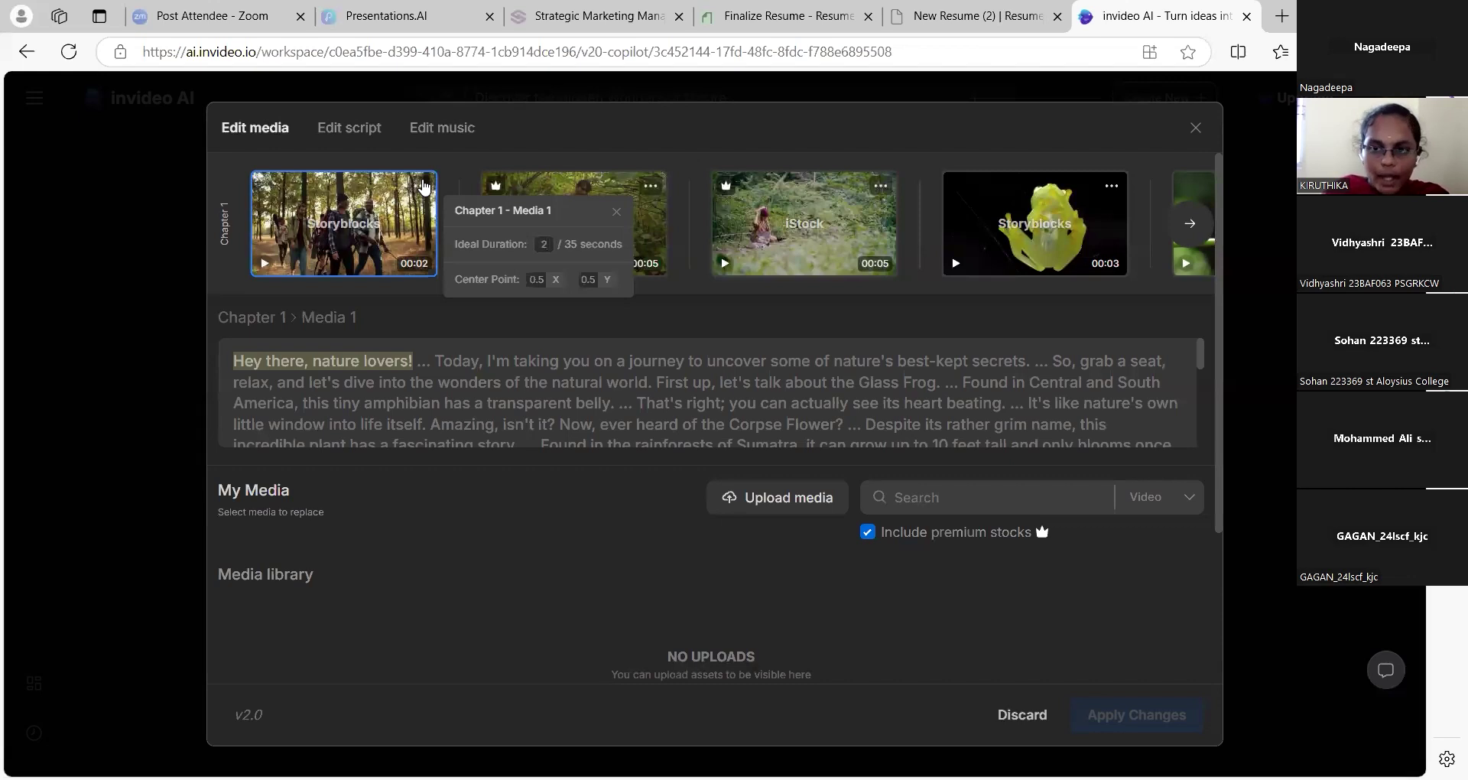
click(1188, 133)
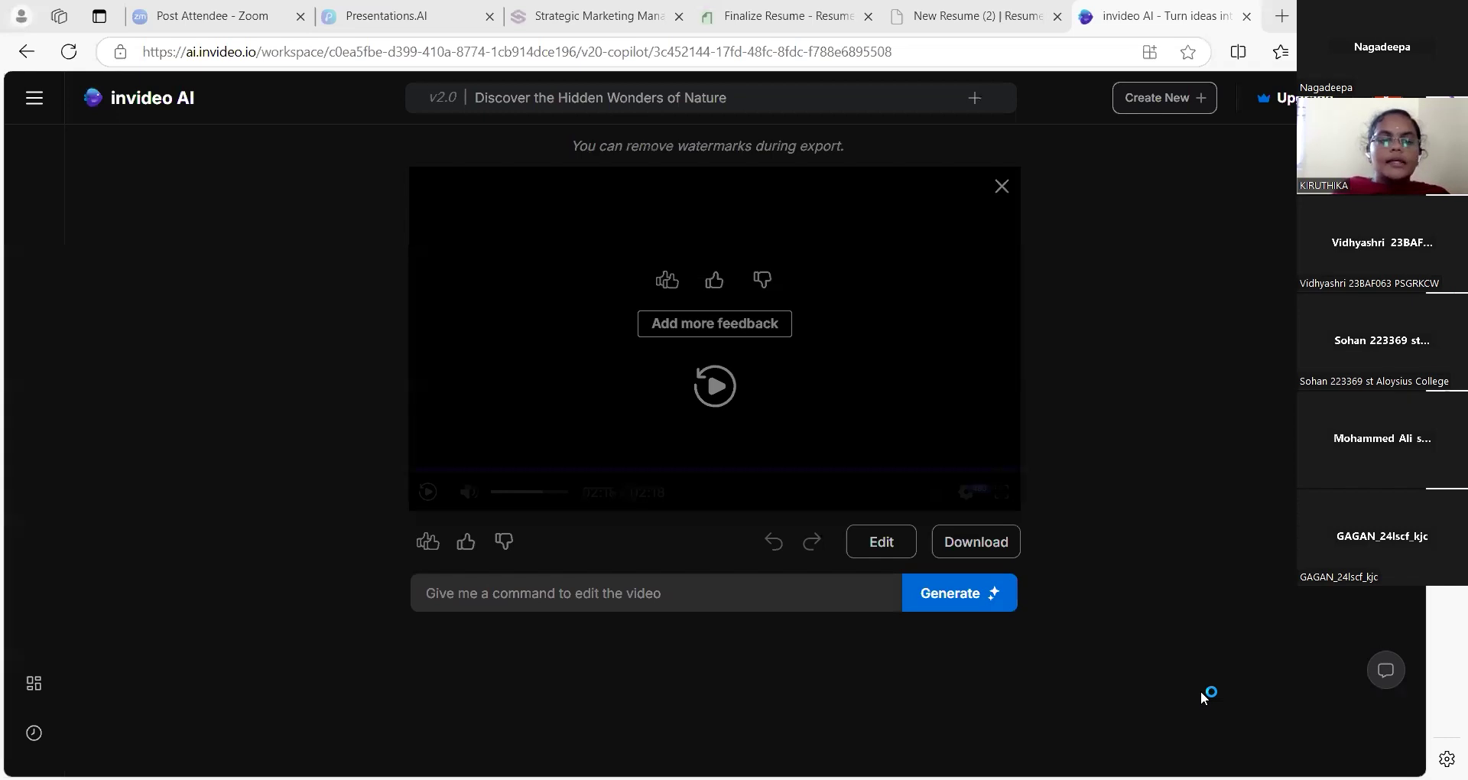
Switch to the Acrobat slide listing the invideo and Kapwing practice links
key(alt+Tab)
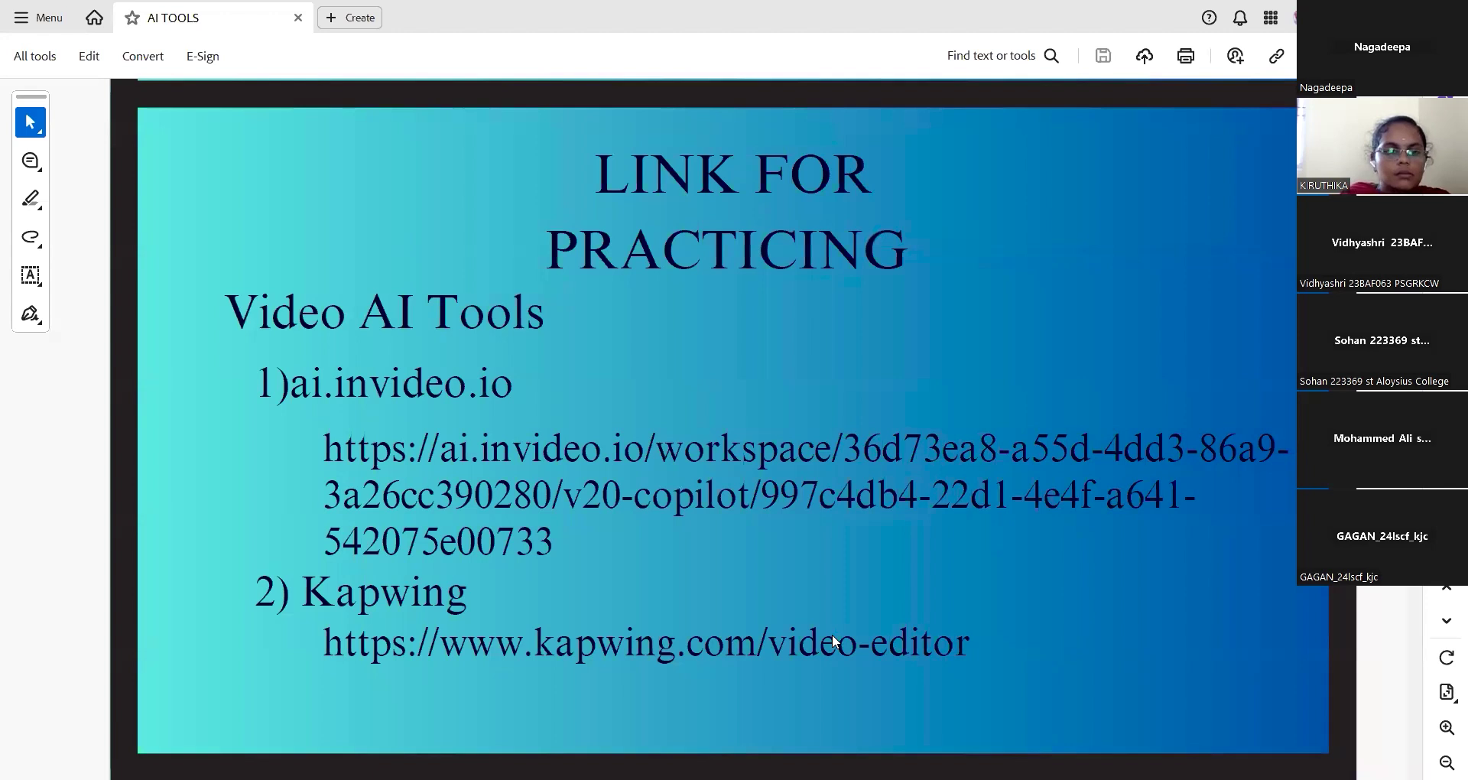
Go to Kapwing's editor page and start a blank untitled project via Edit a video
key(alt+Tab)
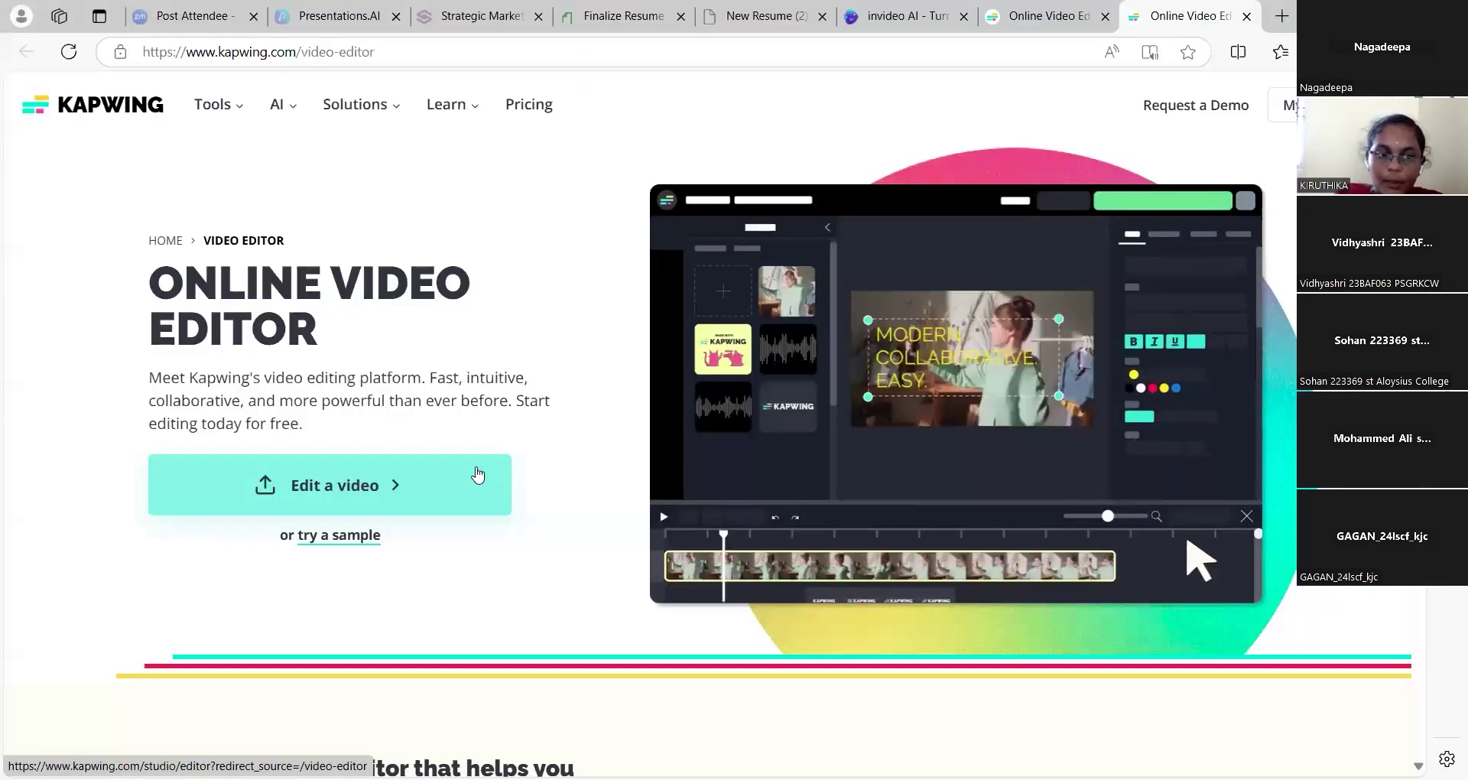
click(478, 474)
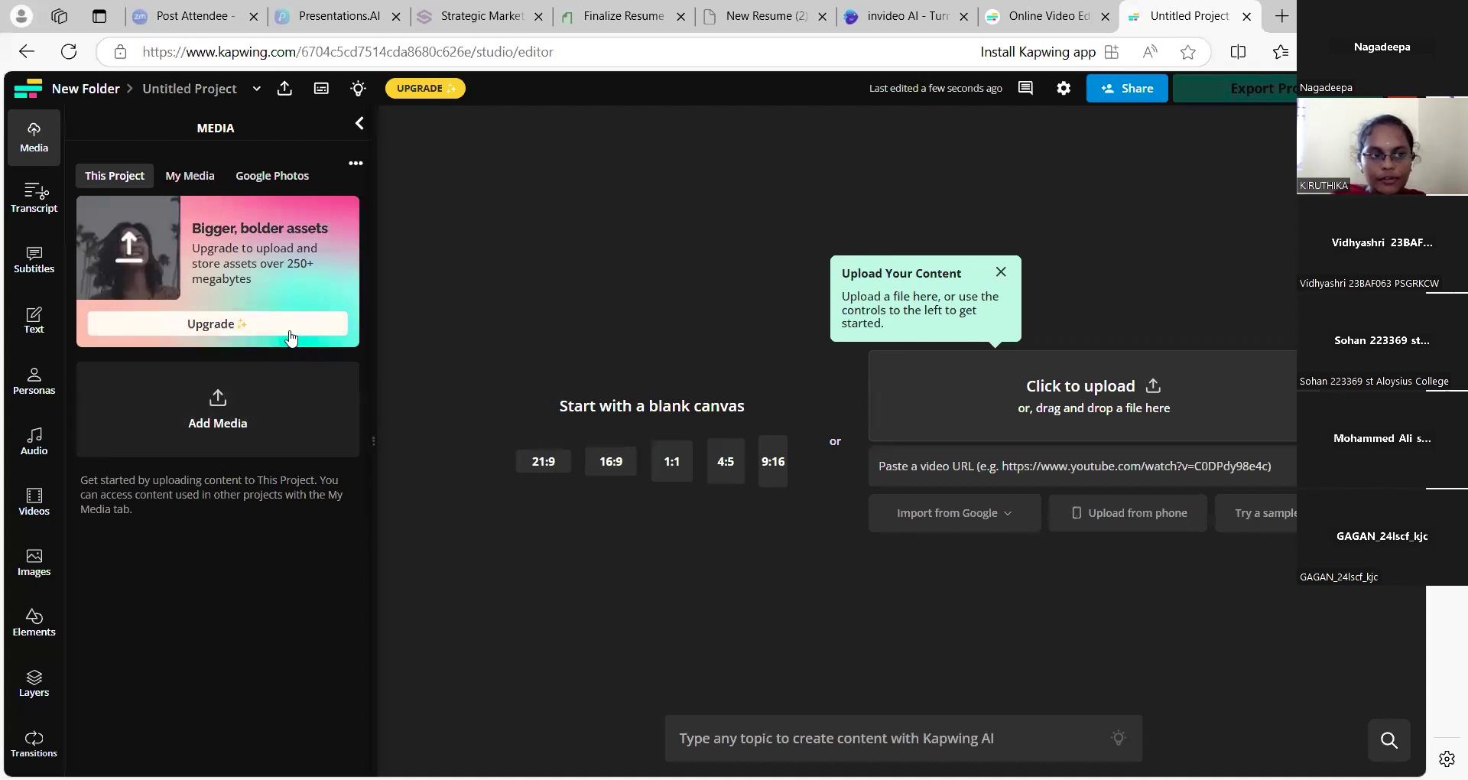
Browse Kapwing's Text, Audio, animal stock Images, Elements and Layers panels
click(35, 335)
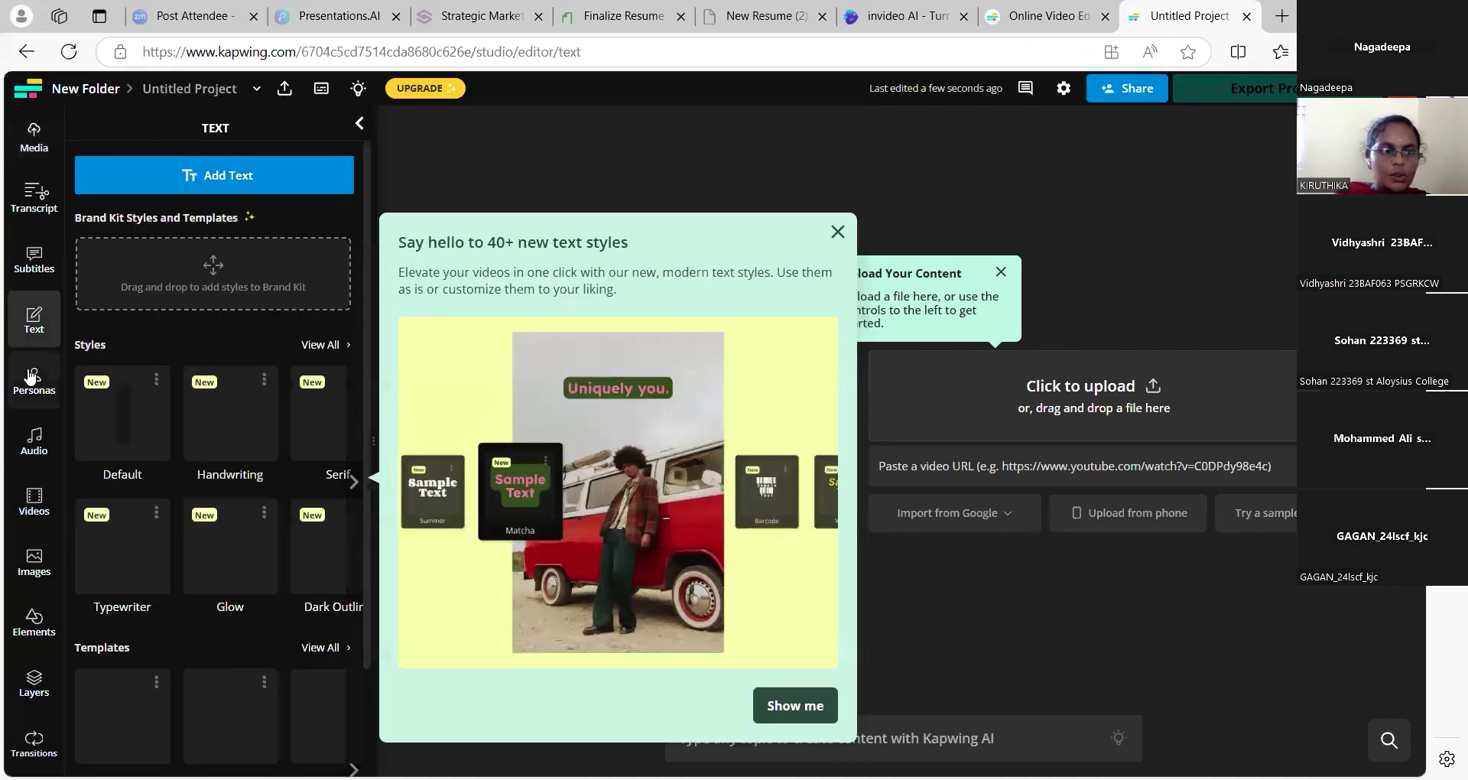
click(29, 425)
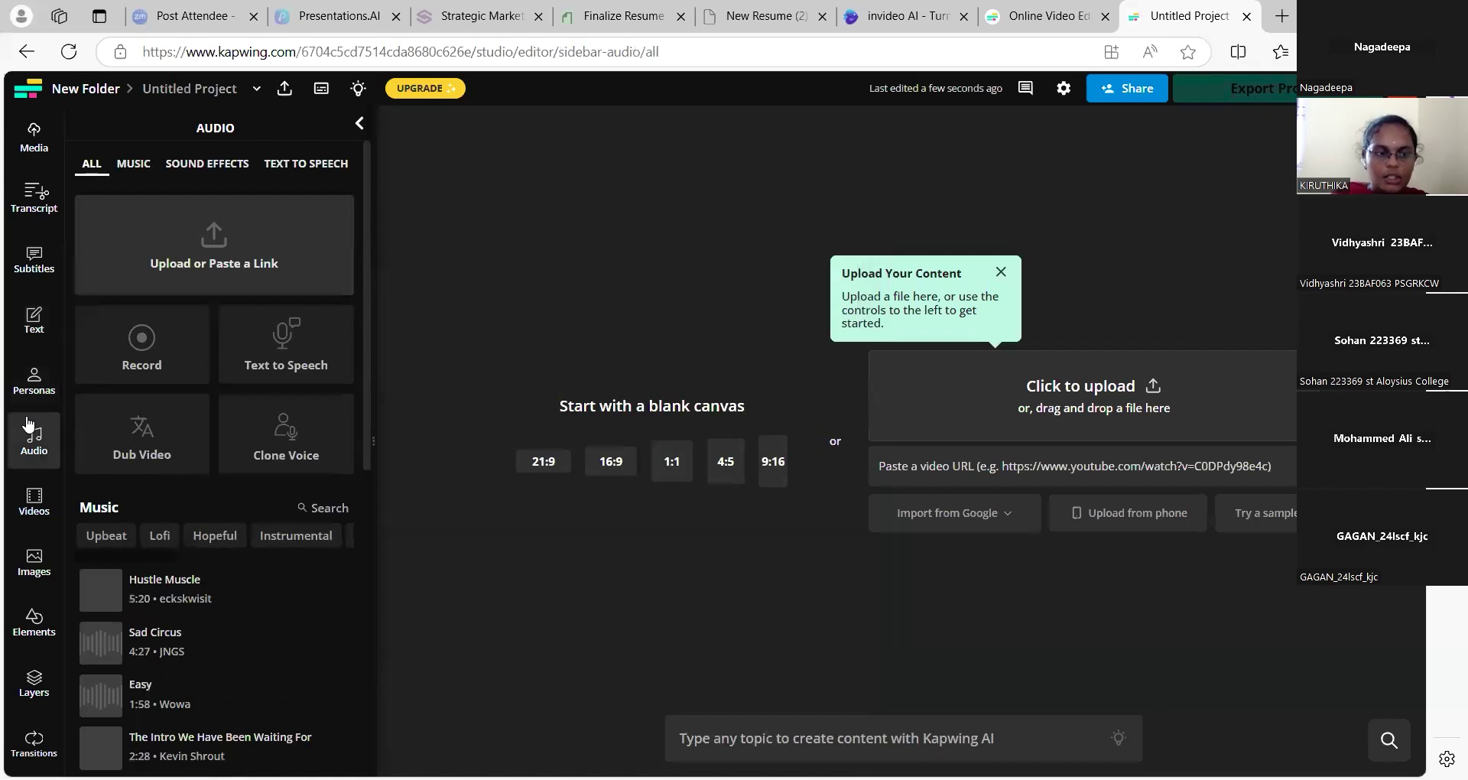
click(10, 503)
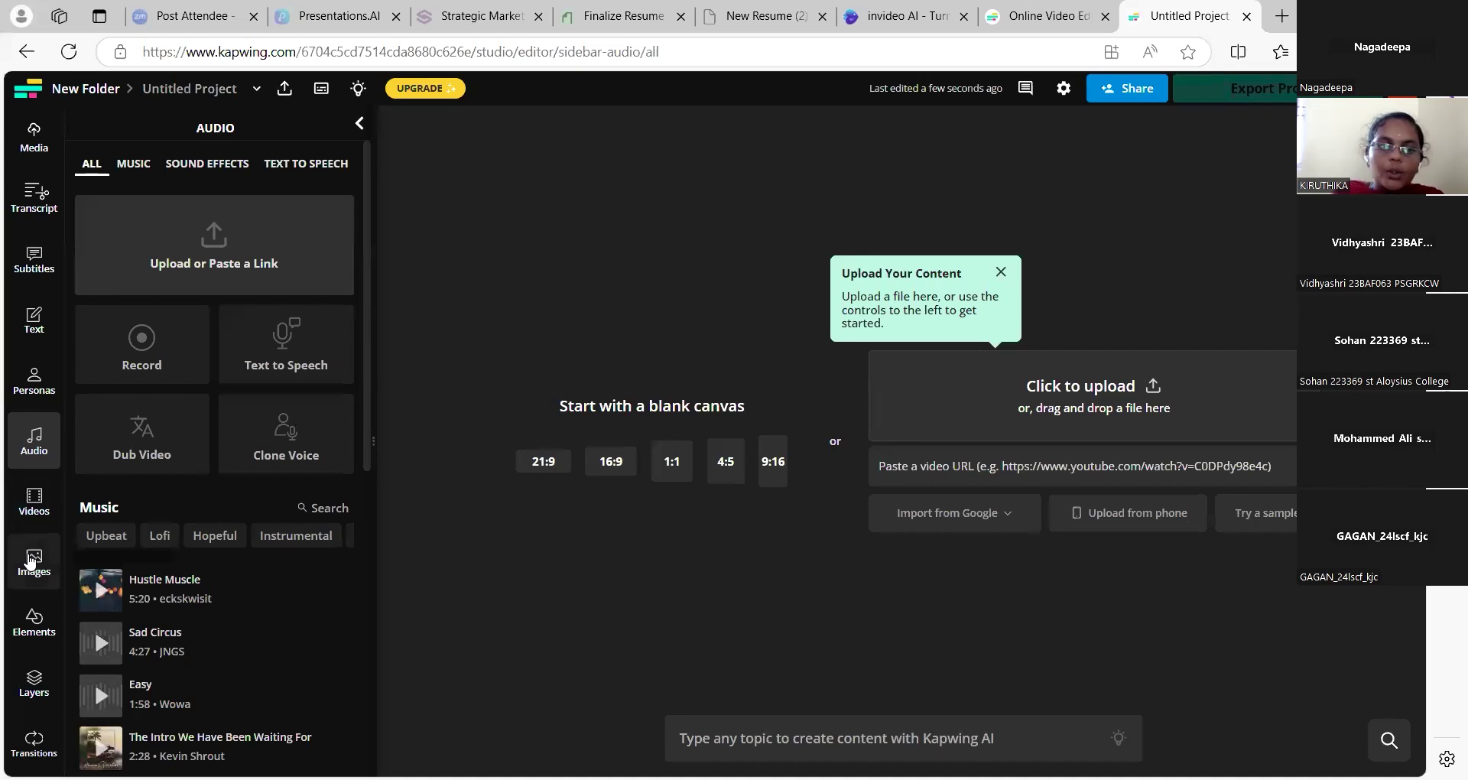
click(30, 561)
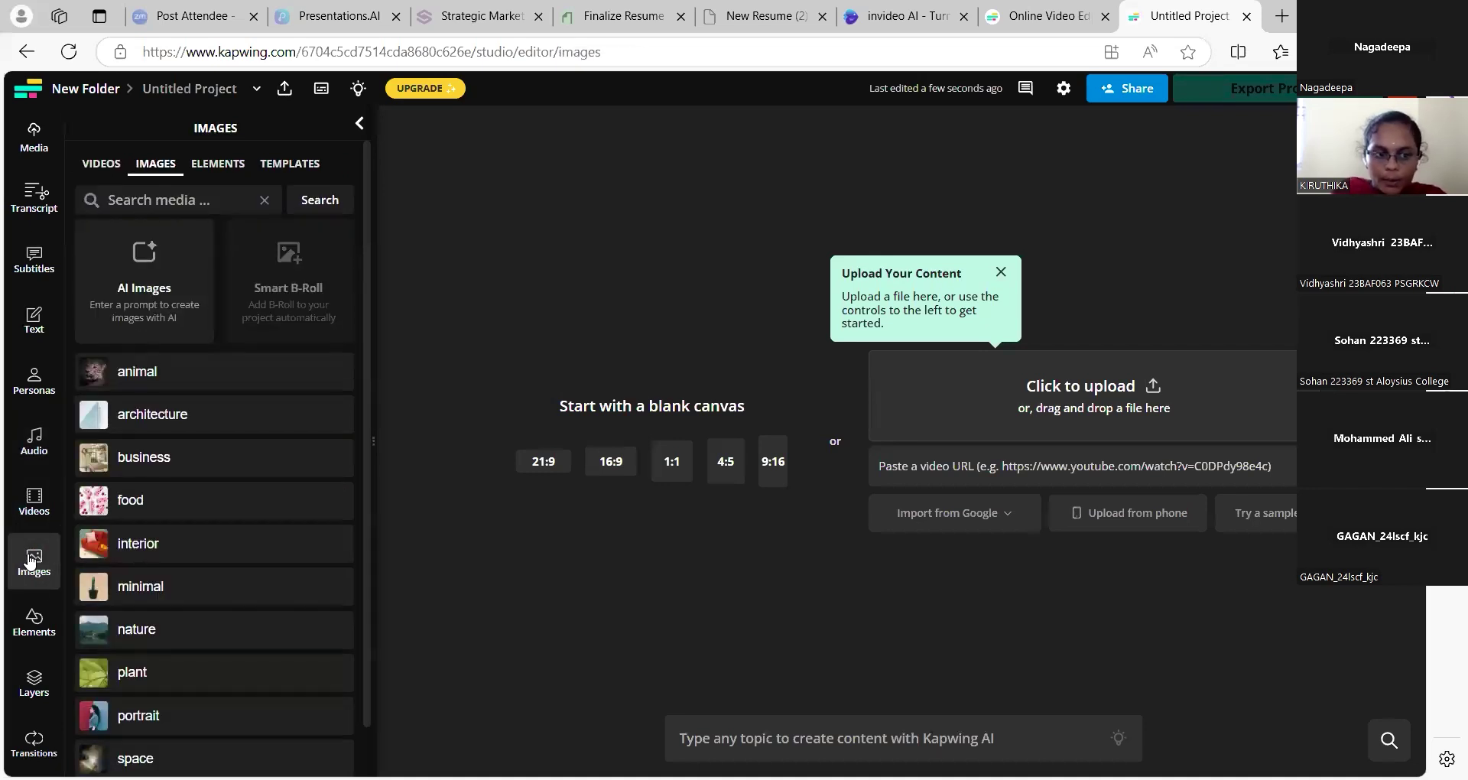
click(181, 384)
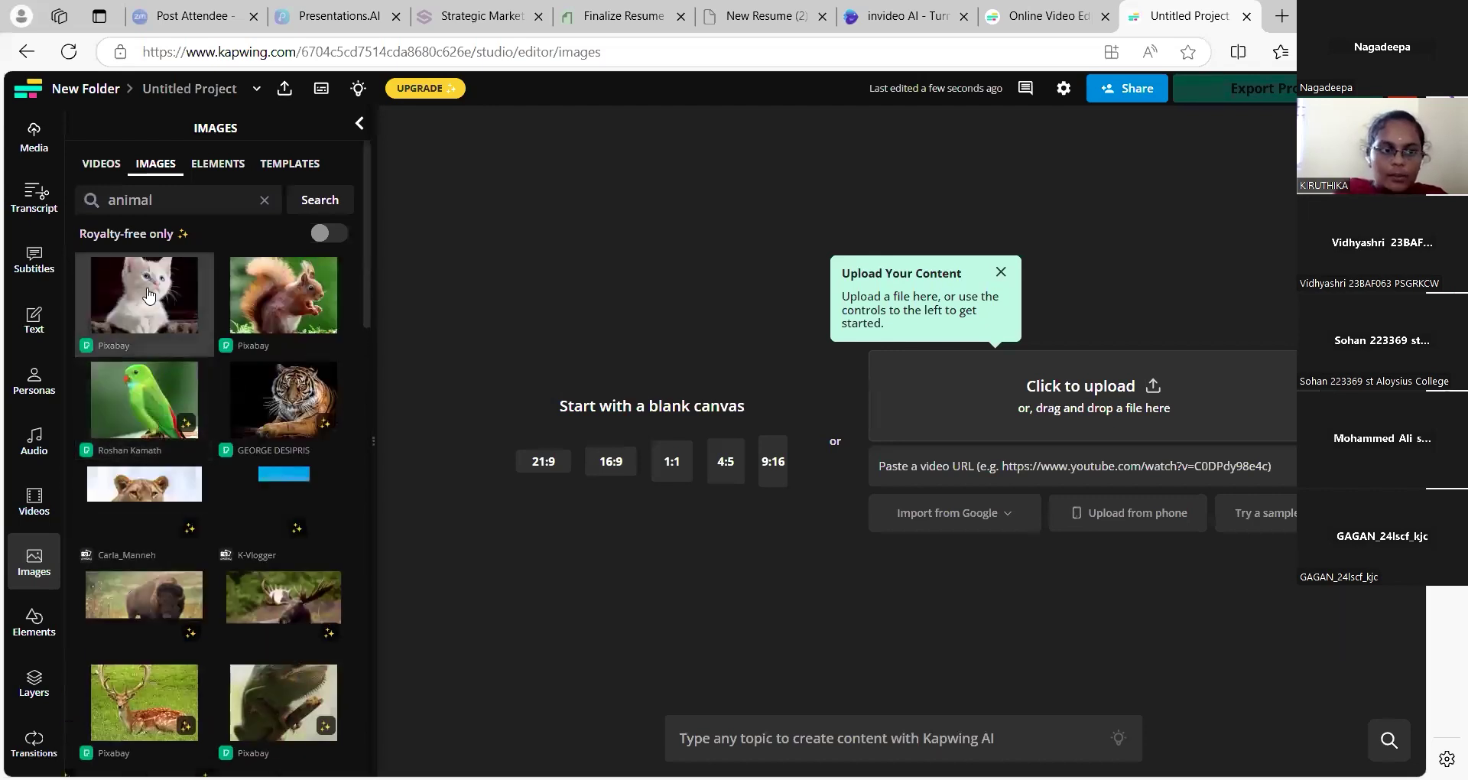
click(36, 615)
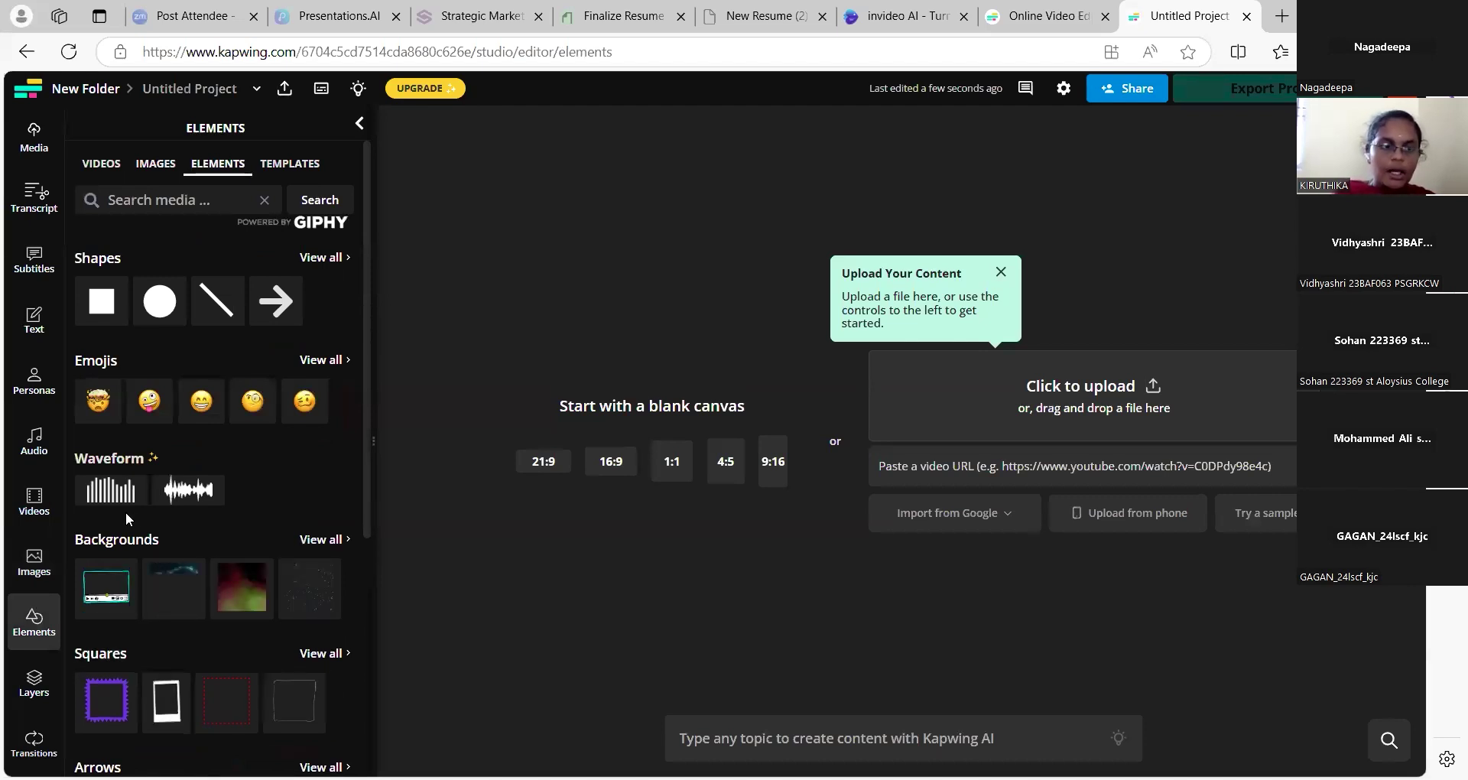
click(34, 683)
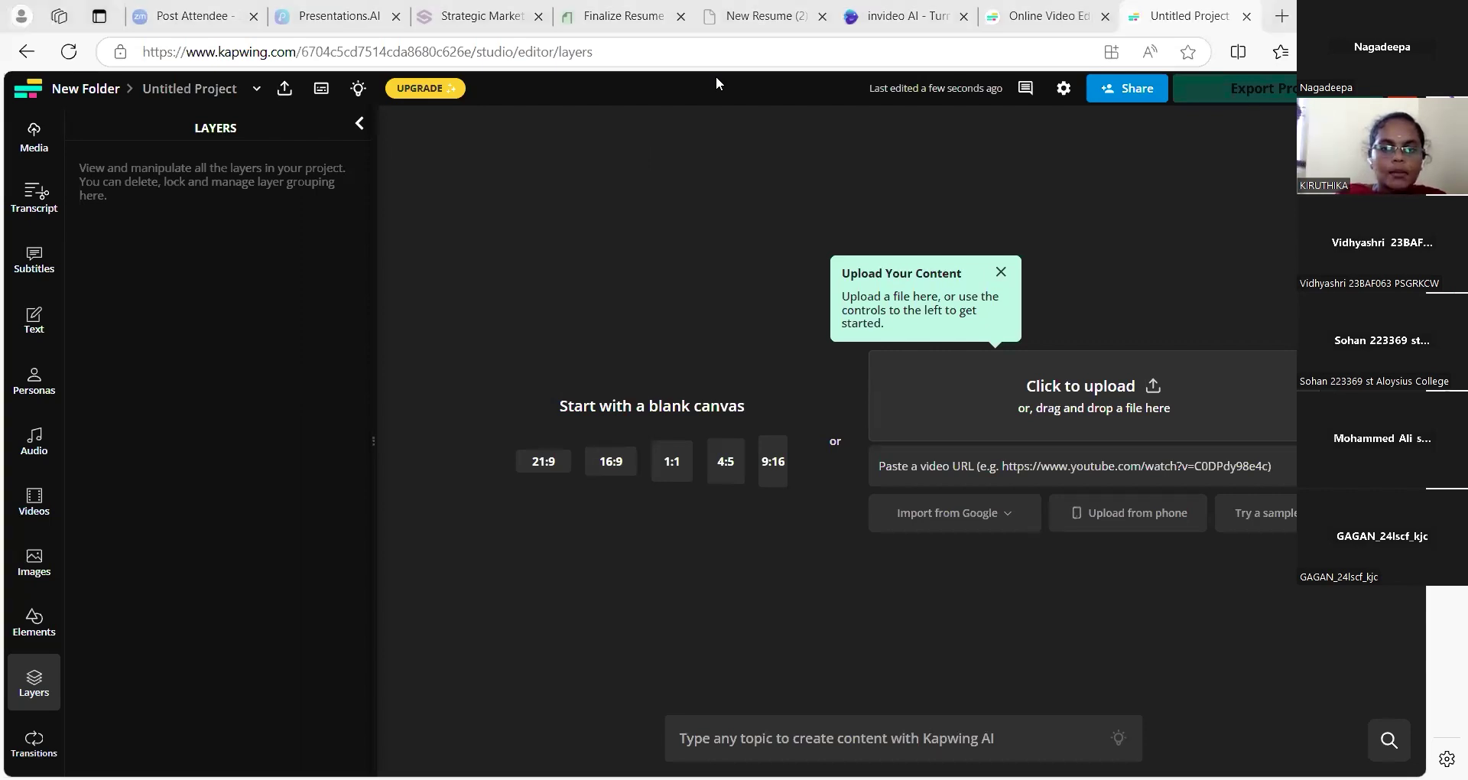
In the Acrobat PDF, advance to the PHOTO AI TOOL slide and the following page
key(alt+Tab)
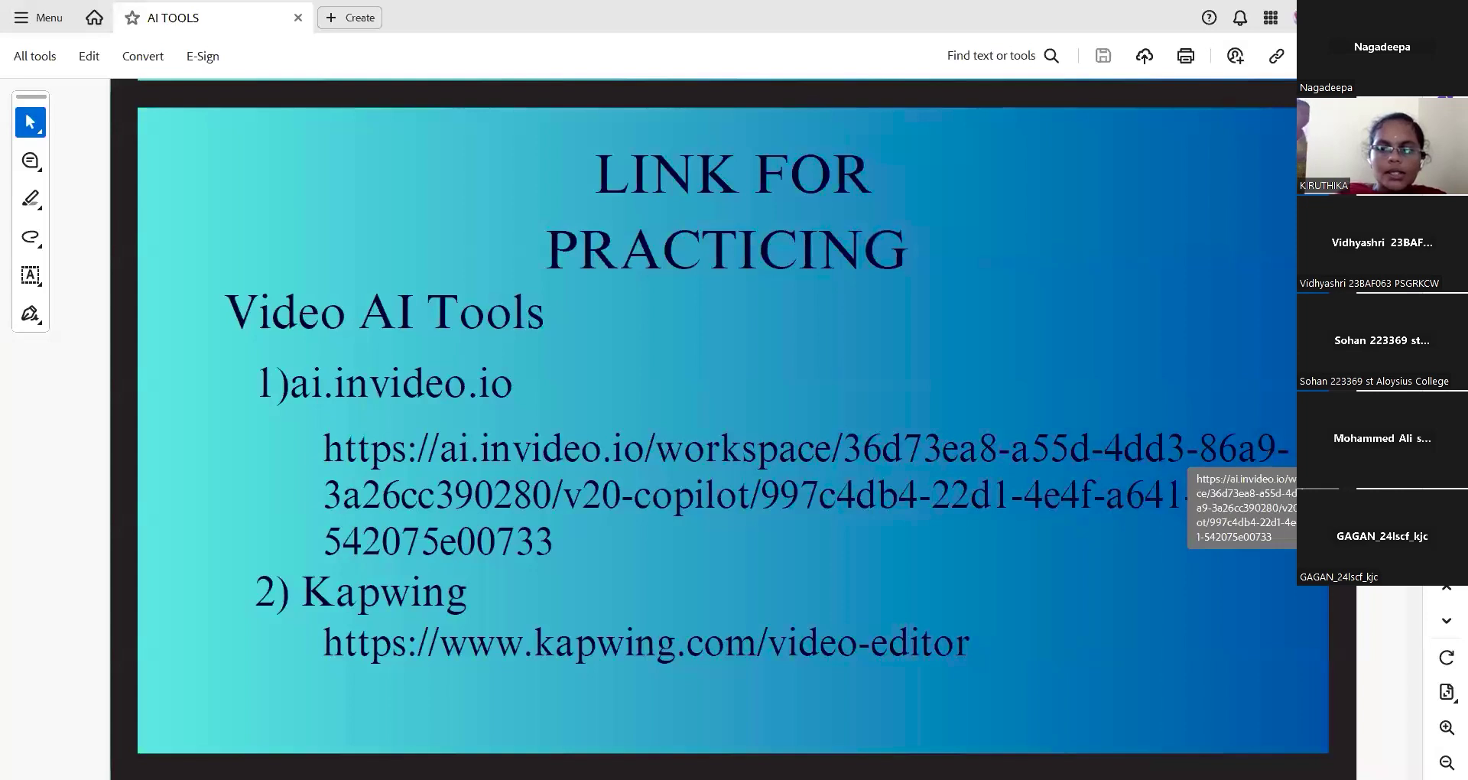
key(Down)
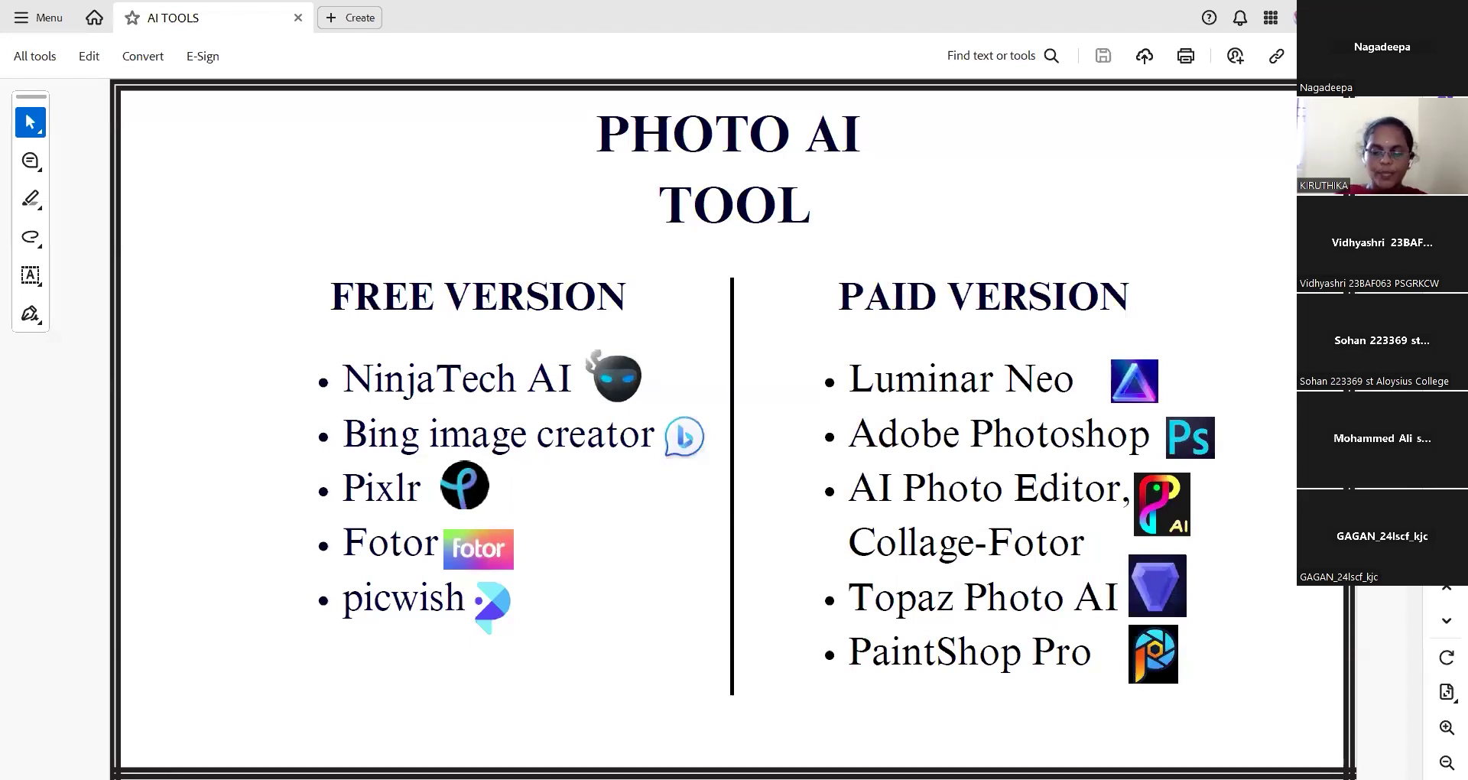
scroll(727, 428, down, 3)
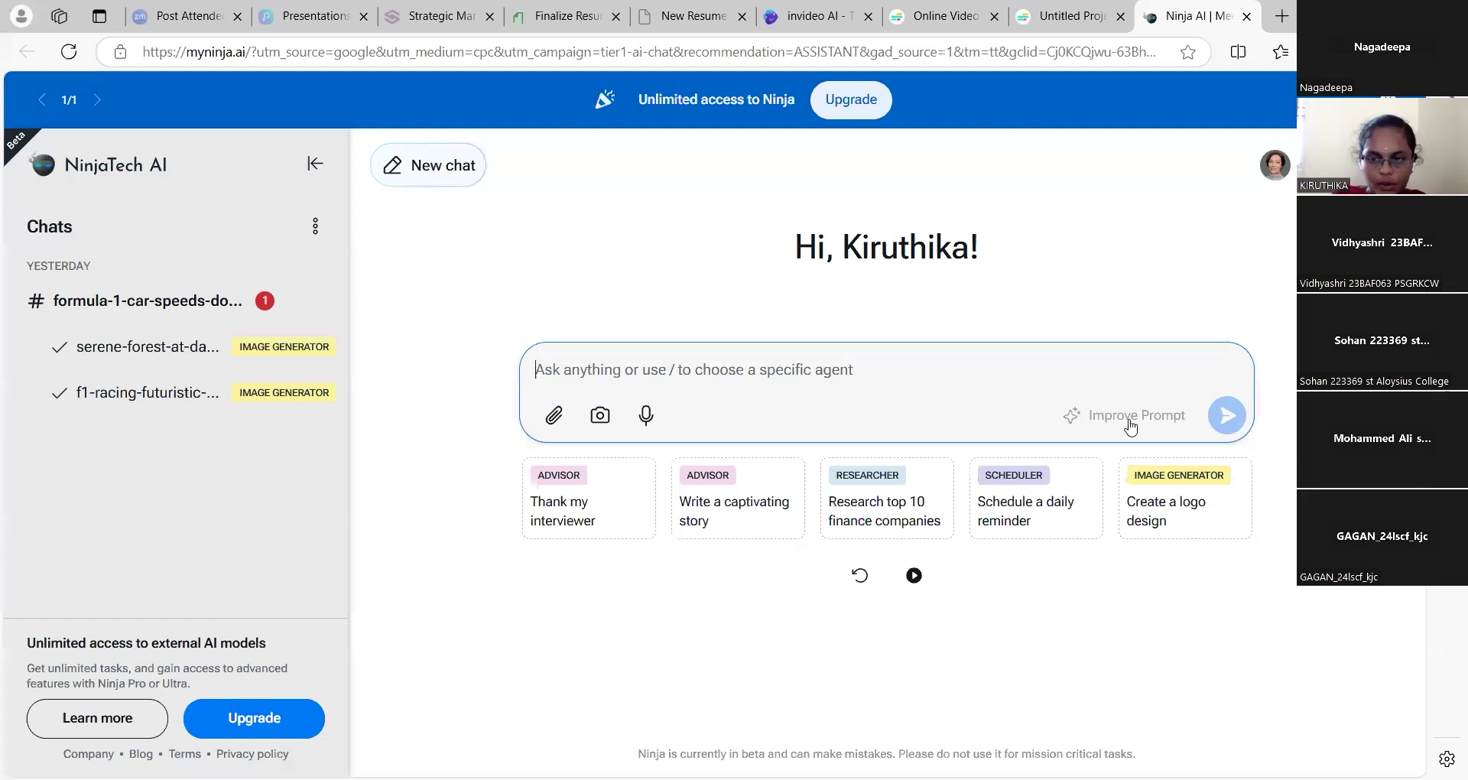
Start the logo-design chat, dismiss the Pro upgrade offer, and focus the message field
click(1220, 506)
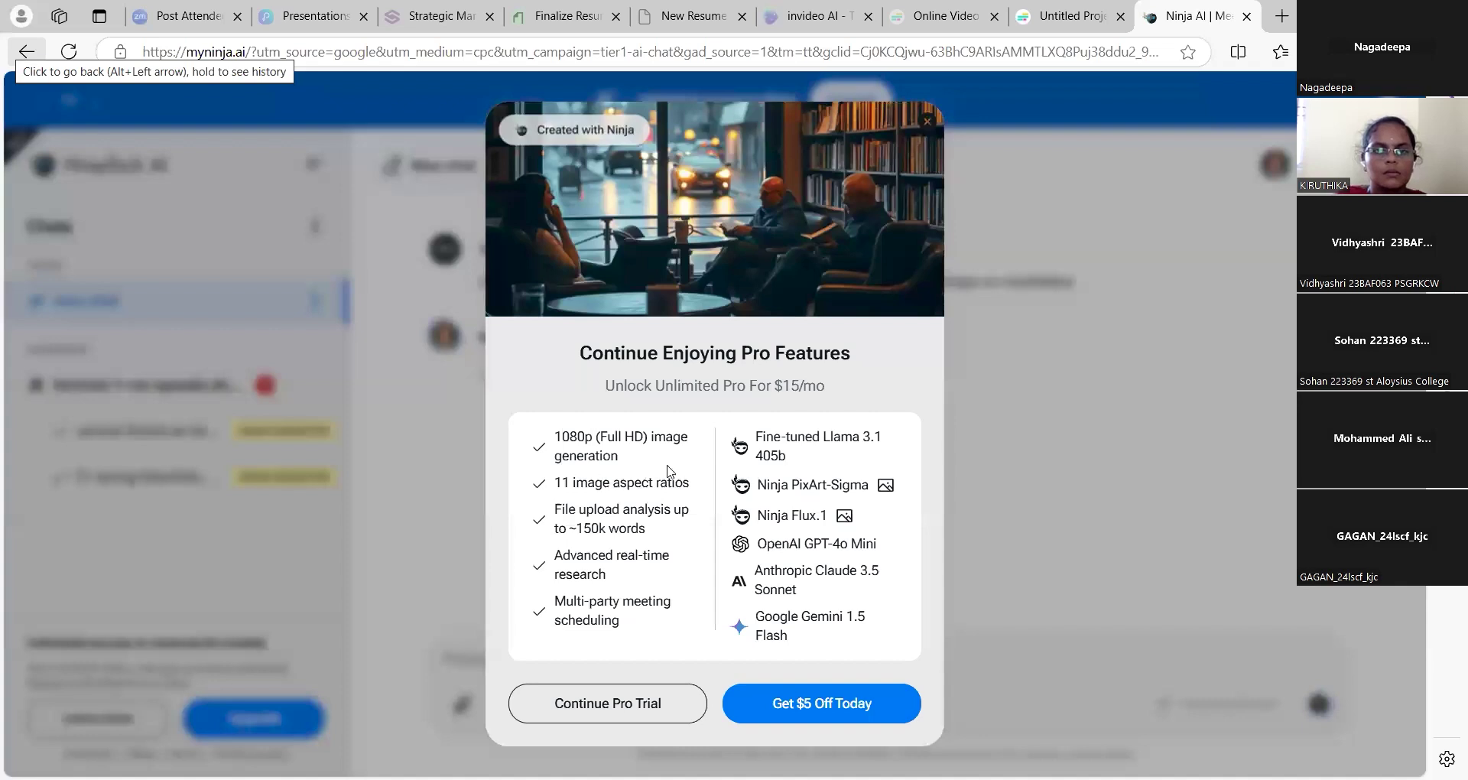
click(28, 53)
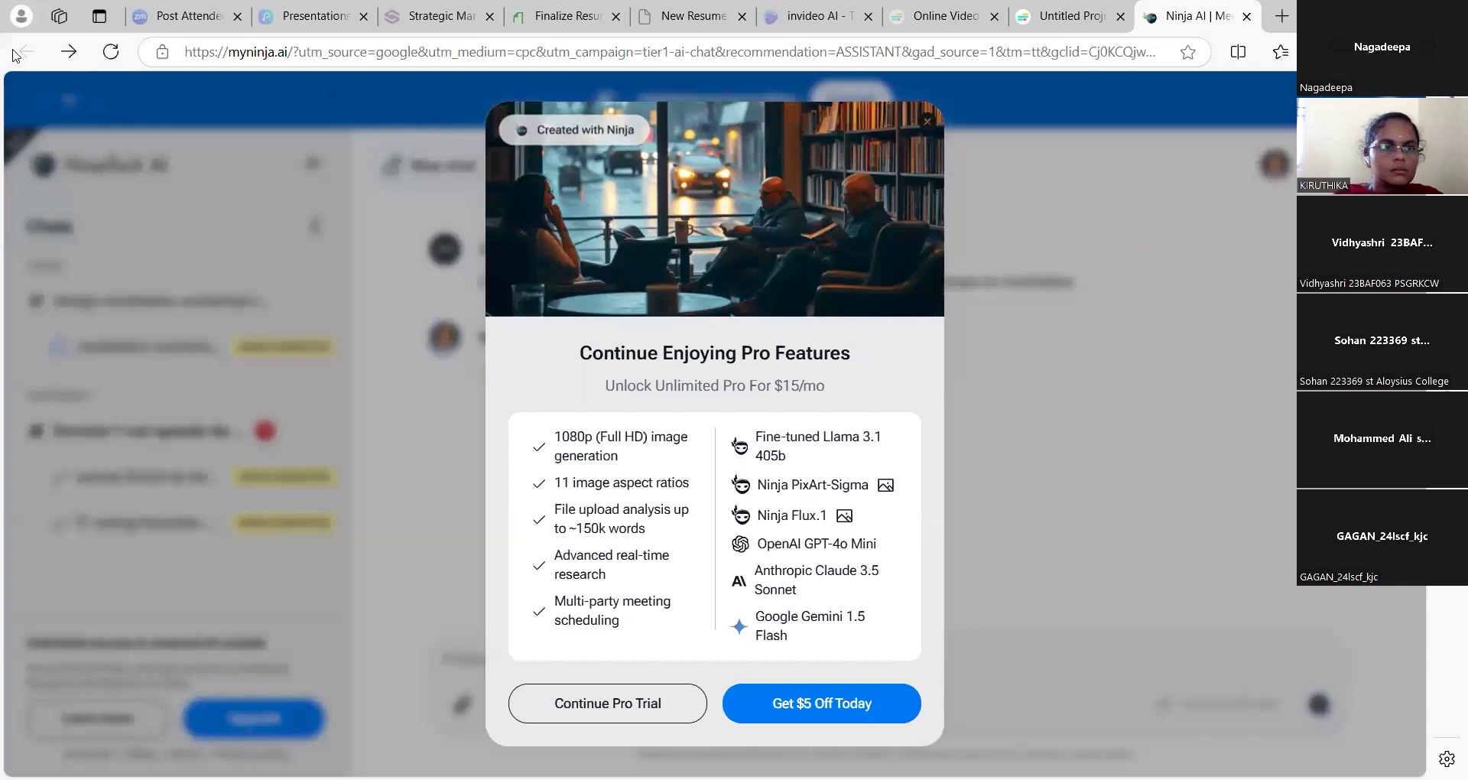
click(440, 277)
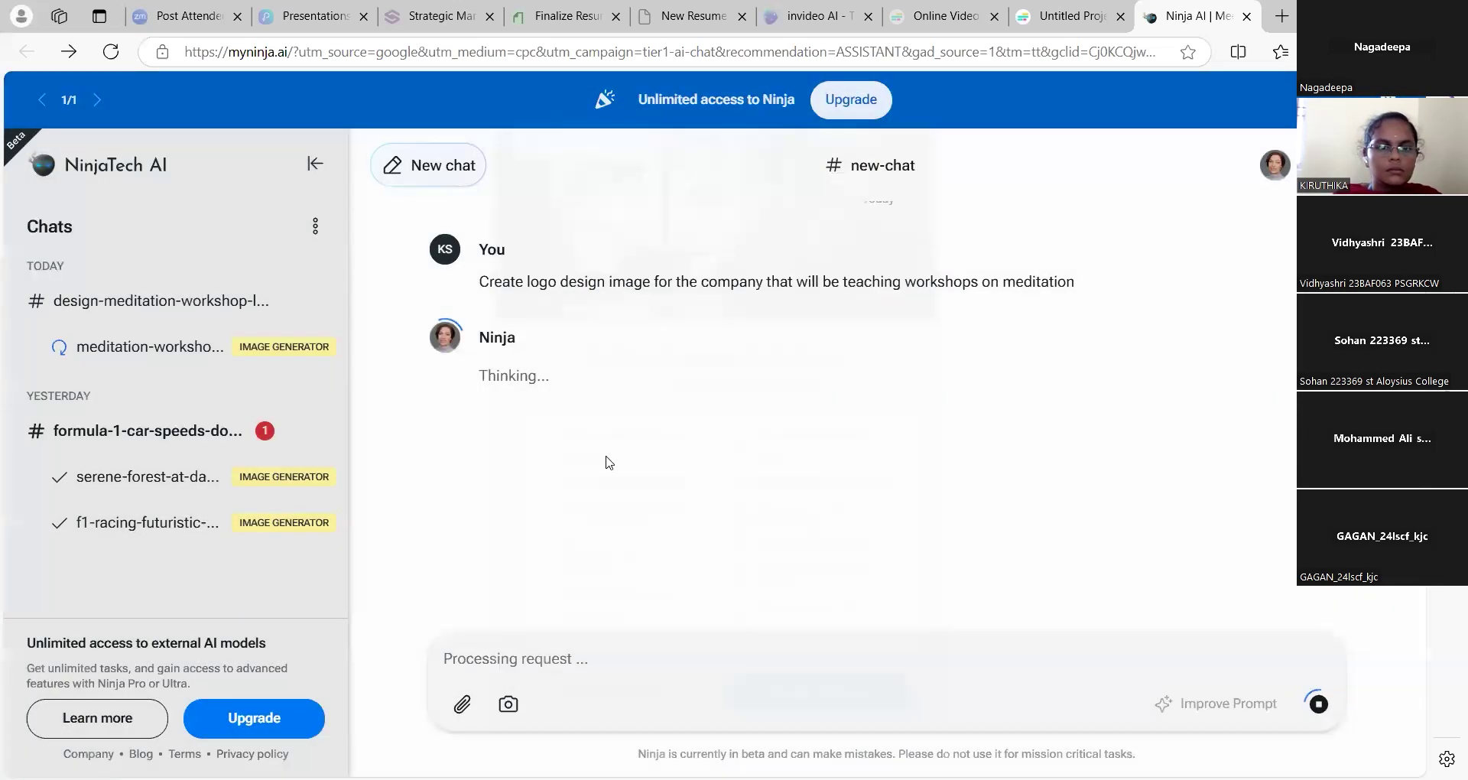
click(585, 659)
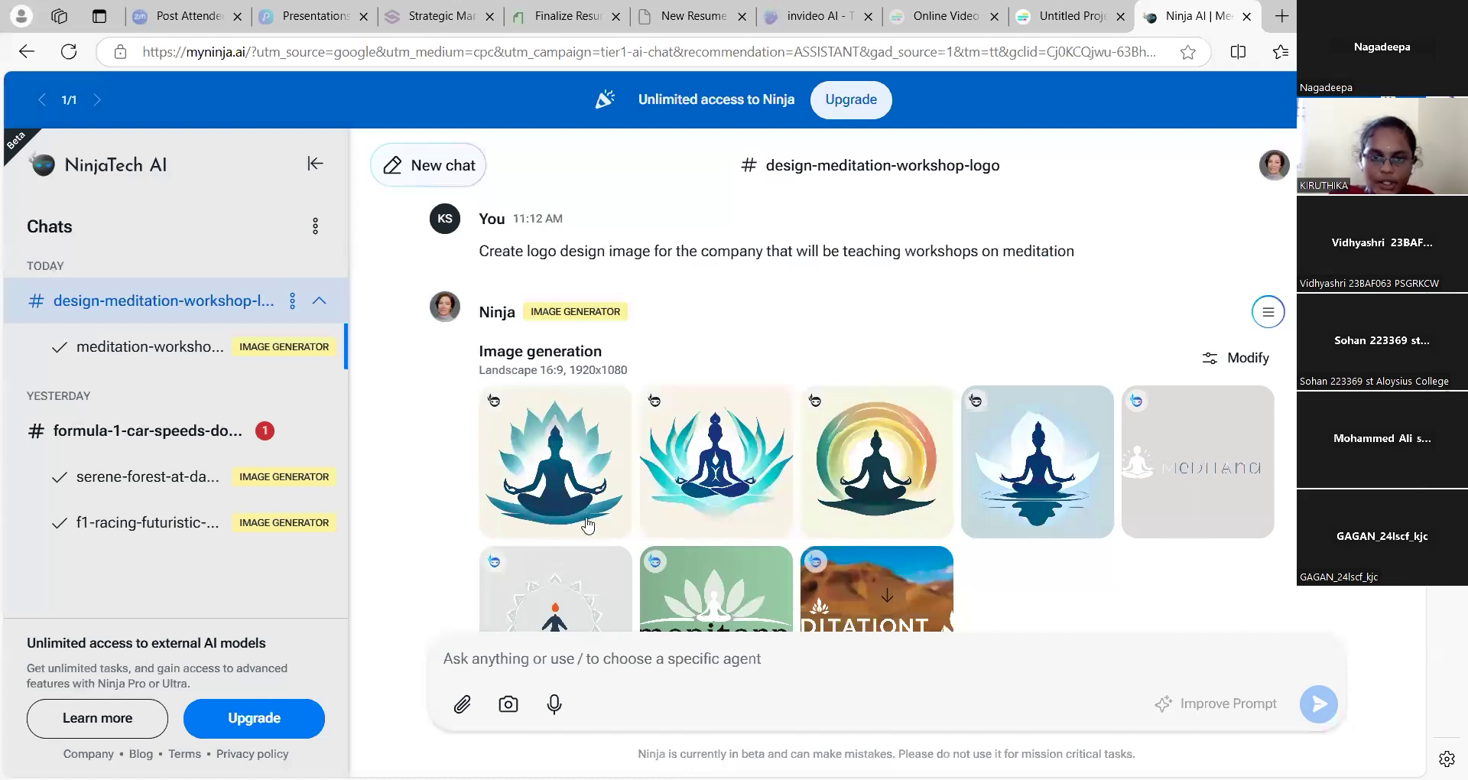
View the meditation logos full size, then return to the practice-links slide
click(570, 472)
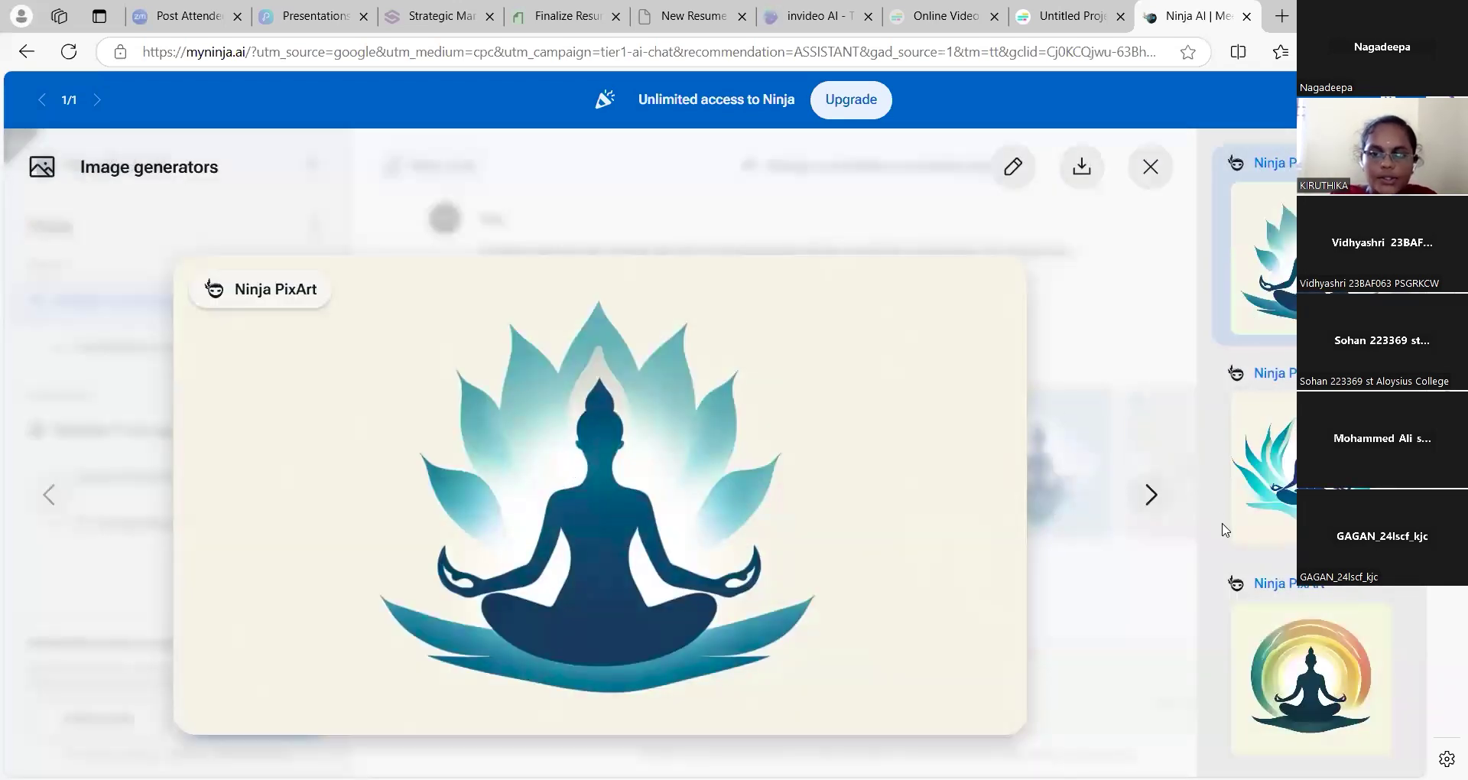
click(1024, 175)
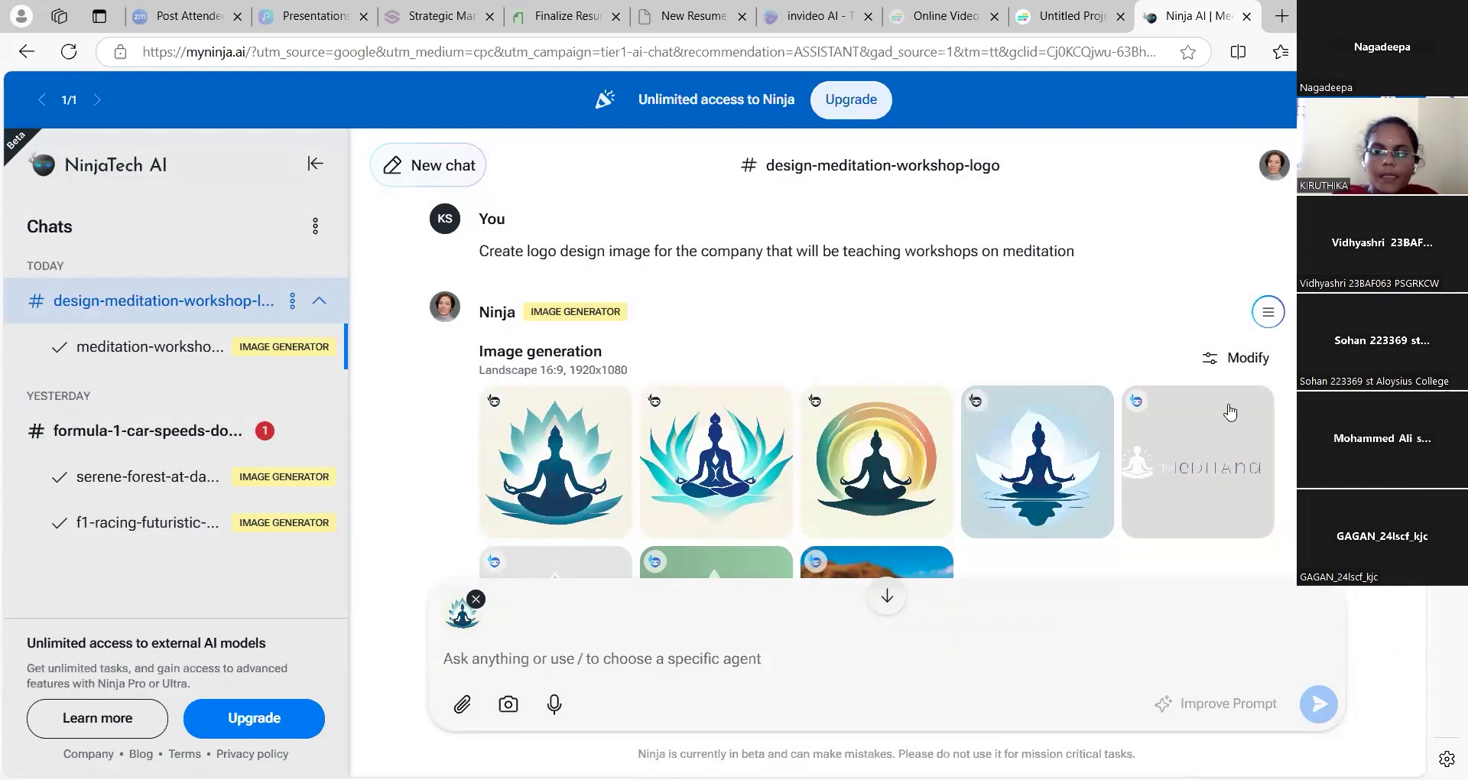
click(889, 459)
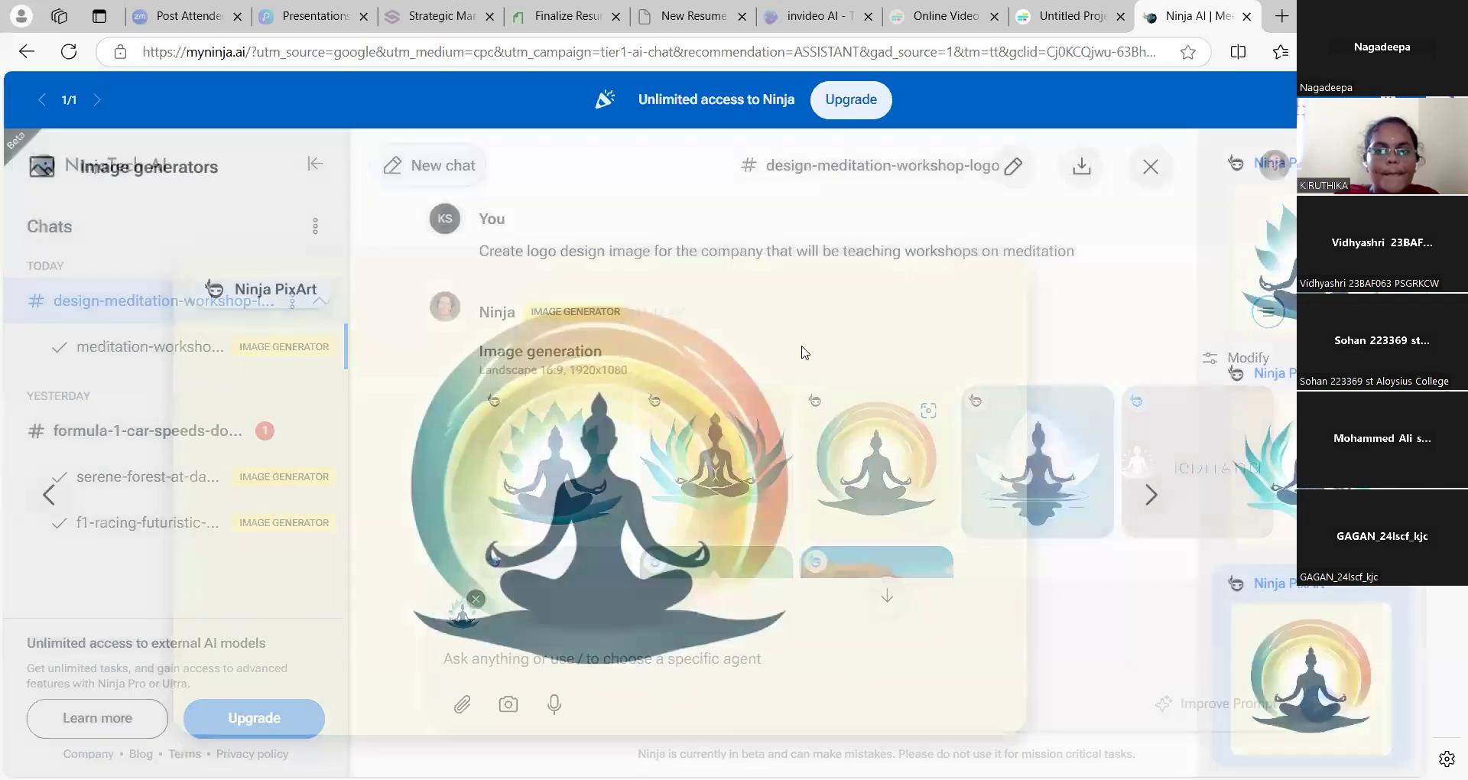
click(45, 496)
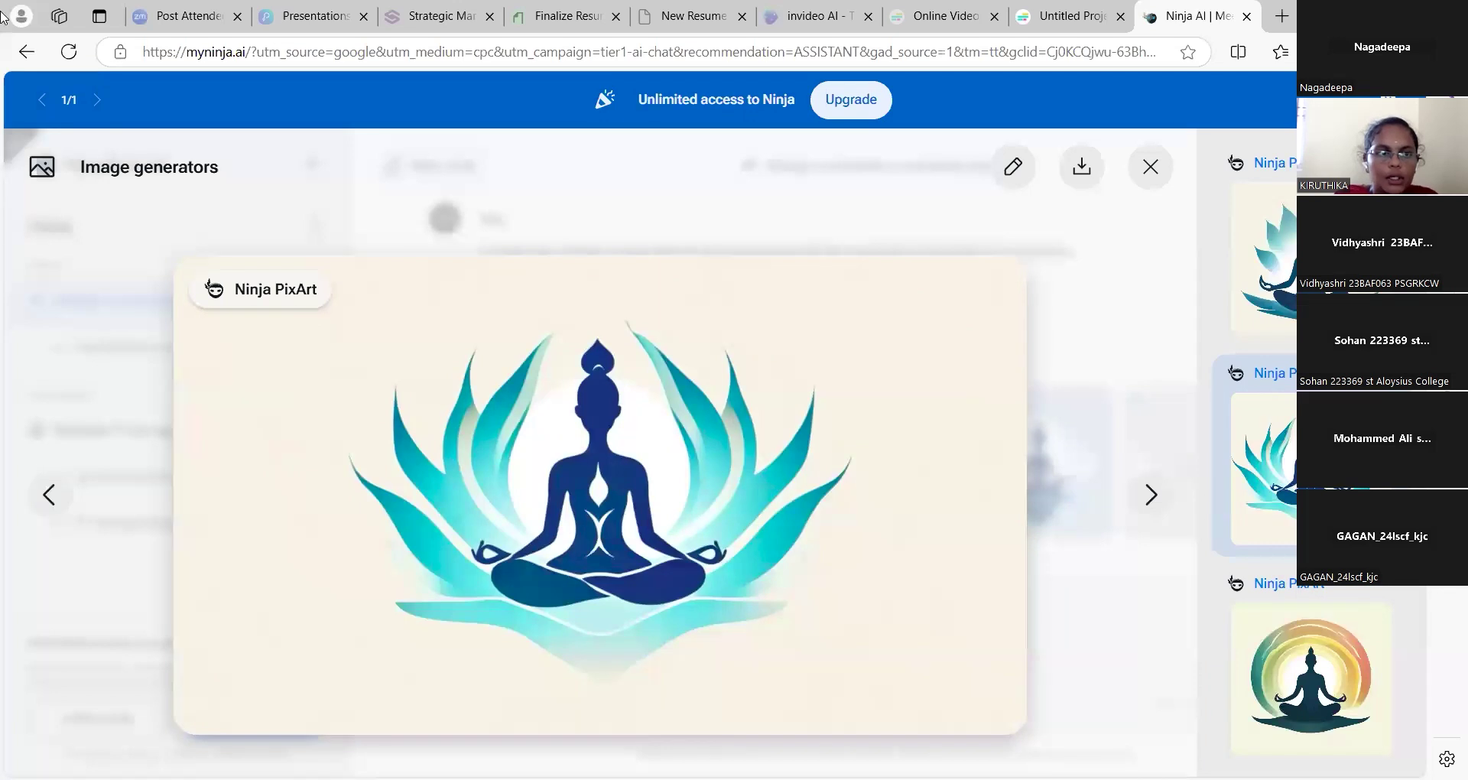
click(28, 52)
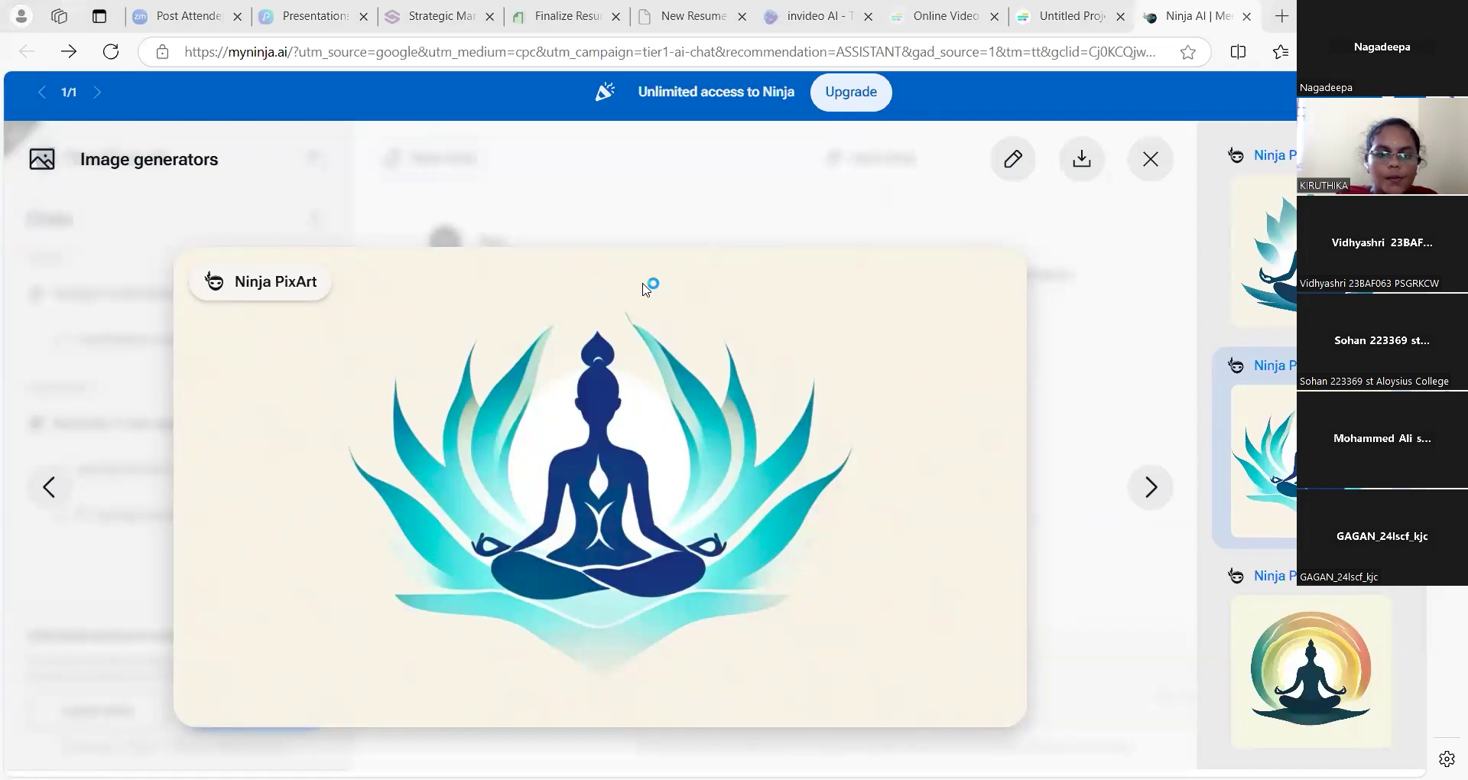
key(alt+Tab)
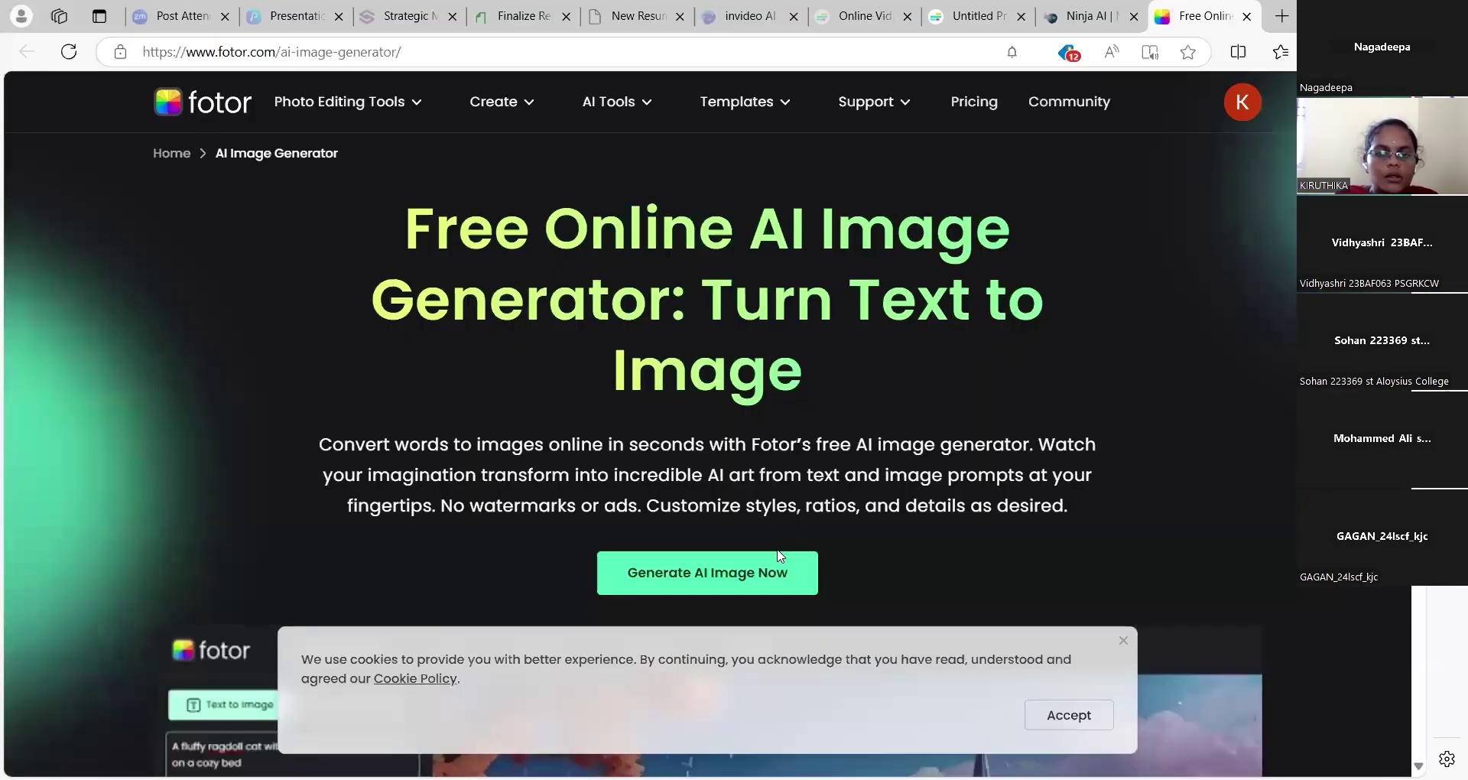
Launch Fotor's AI Image Creator, dismiss the 20% OFF popup, and focus the prompt box
click(742, 576)
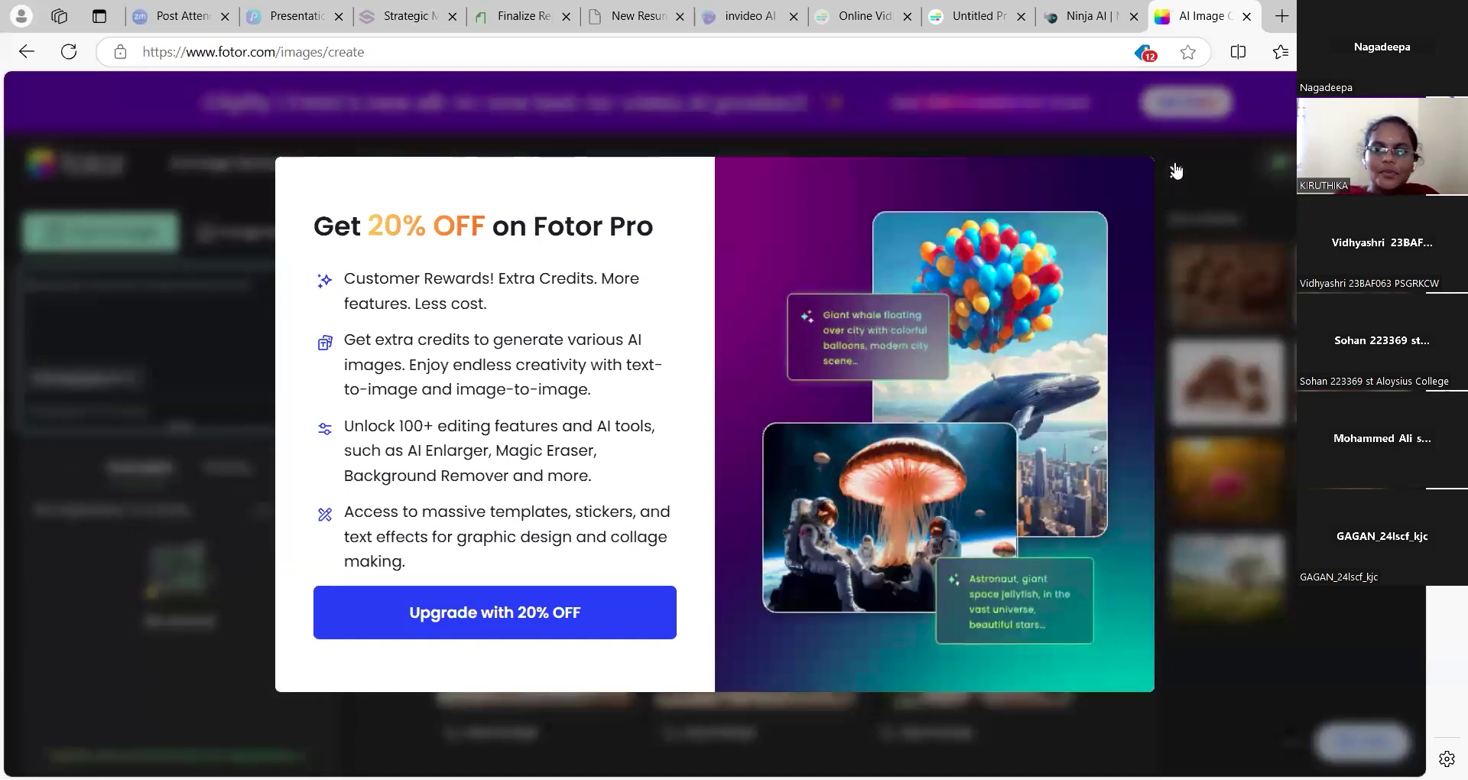
click(1176, 171)
click(190, 295)
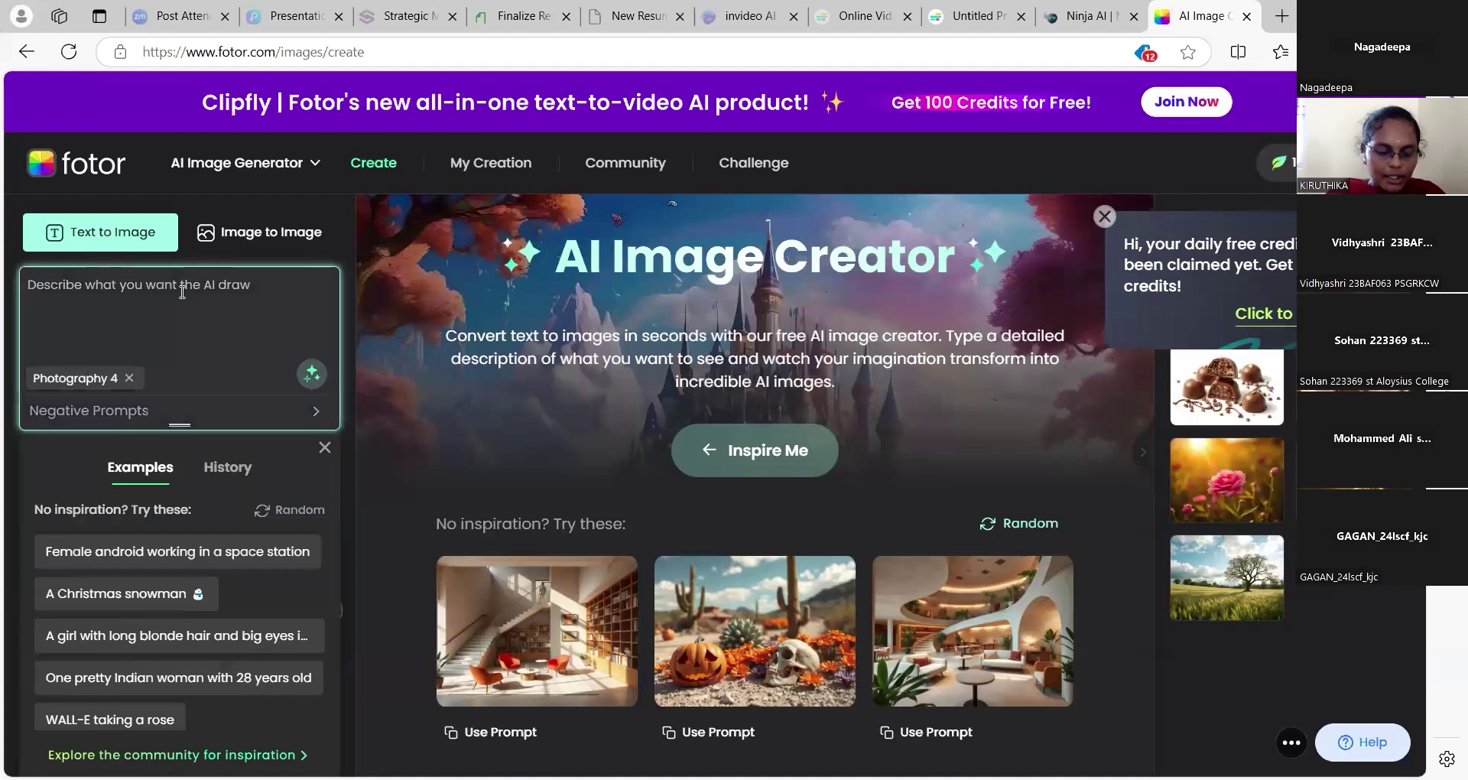
Enter the prompt 'chocolate' and set the aspect ratio to 4:3
text(chocolate)
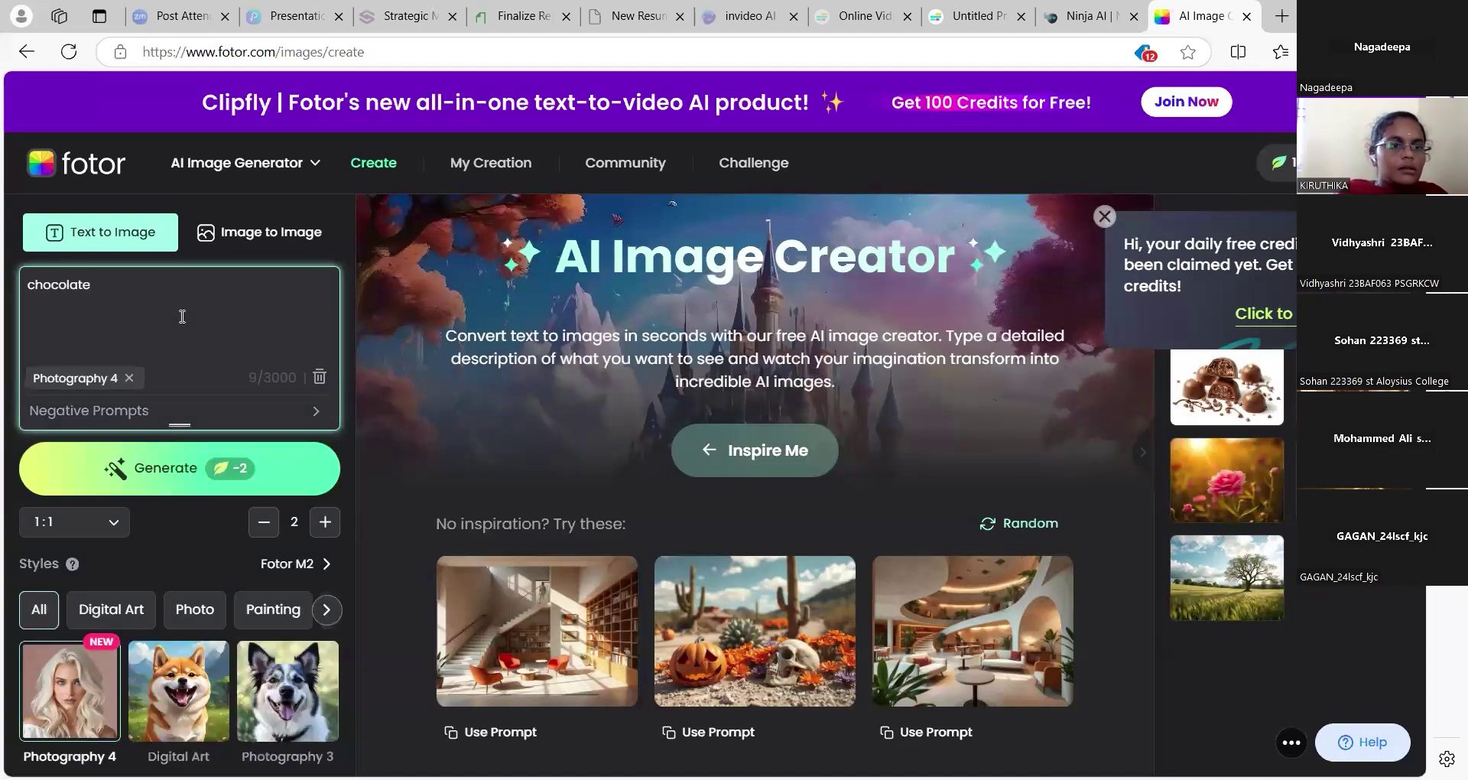
click(67, 523)
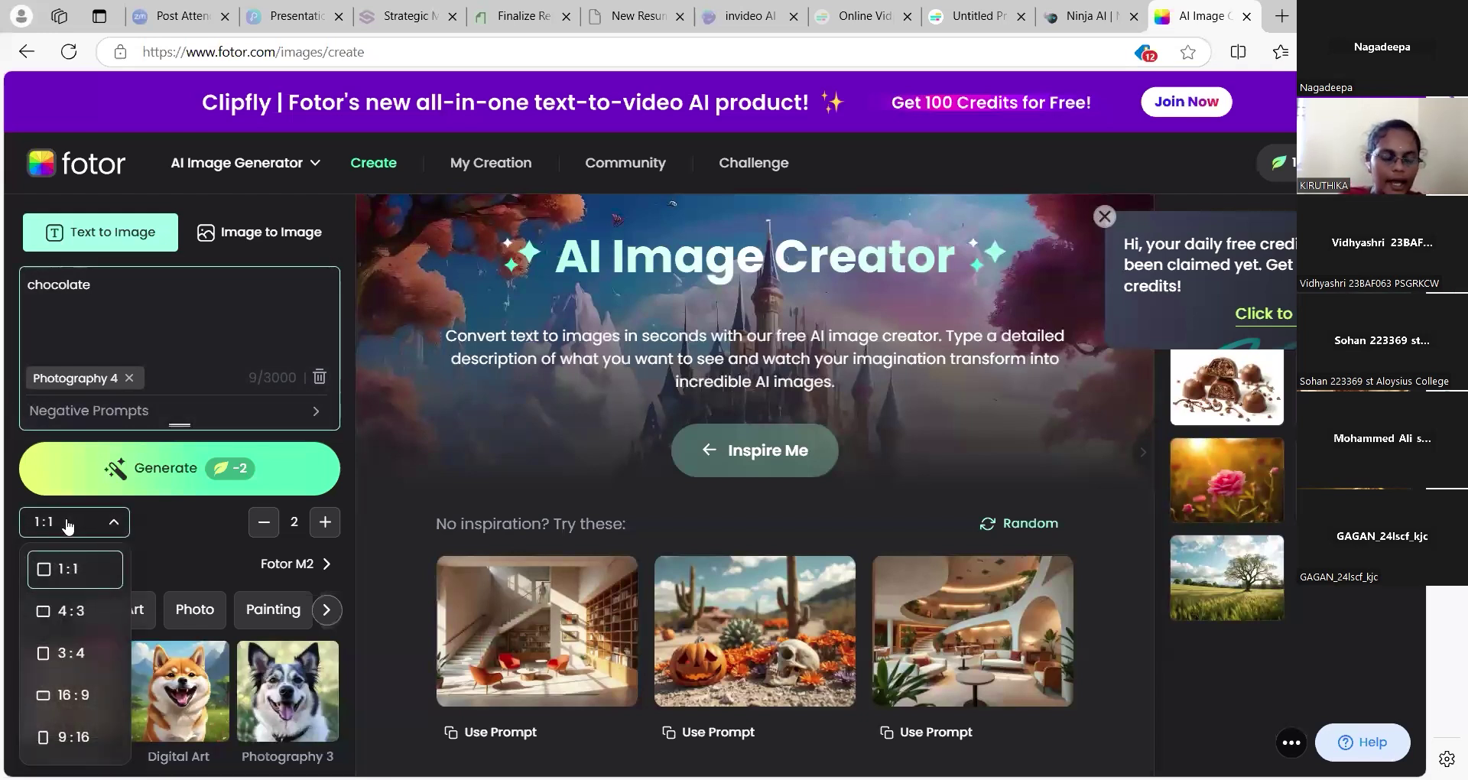
click(62, 596)
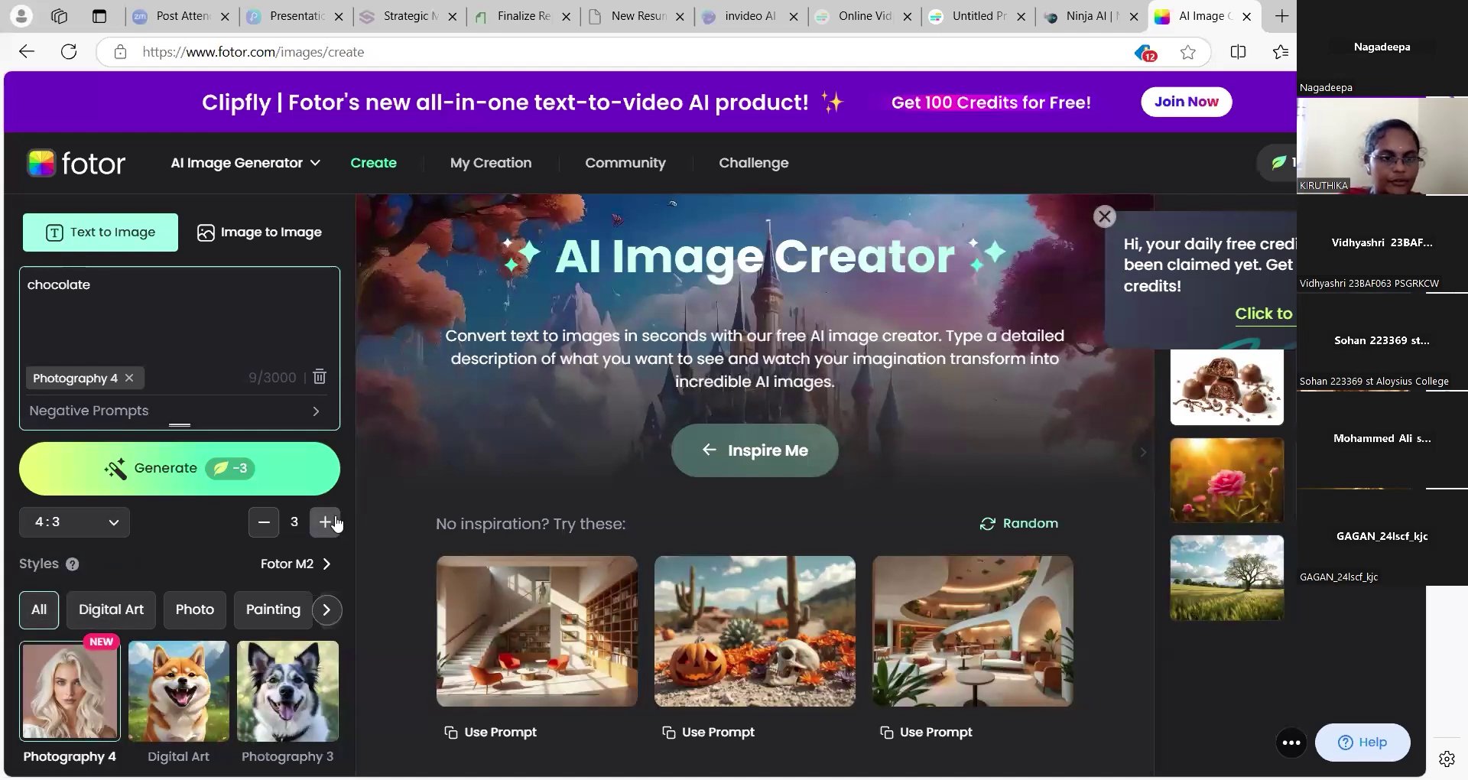
Browse the Digital Art, Photo, Anime, Themes and Tattoo styles, choose Painting, and request generation
click(113, 609)
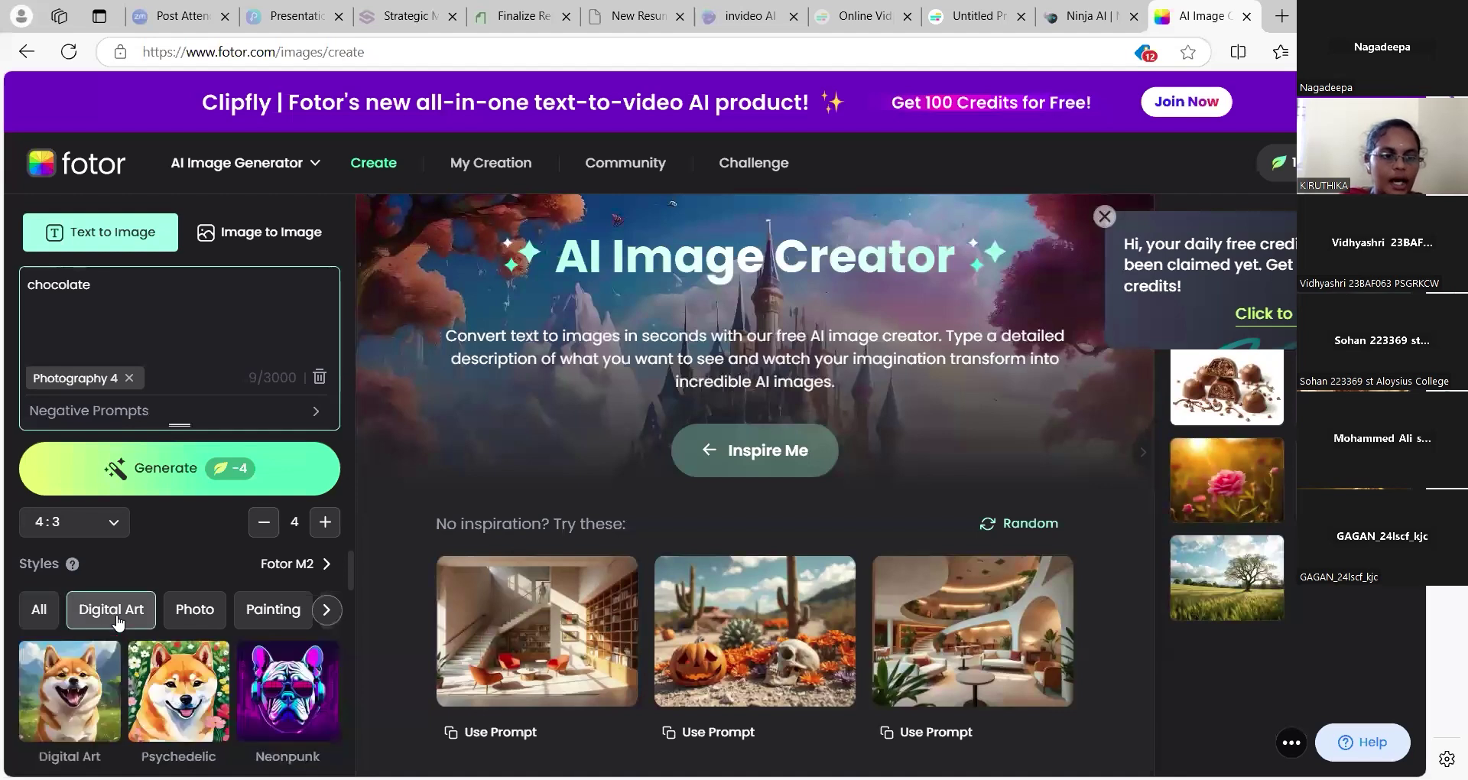
click(191, 610)
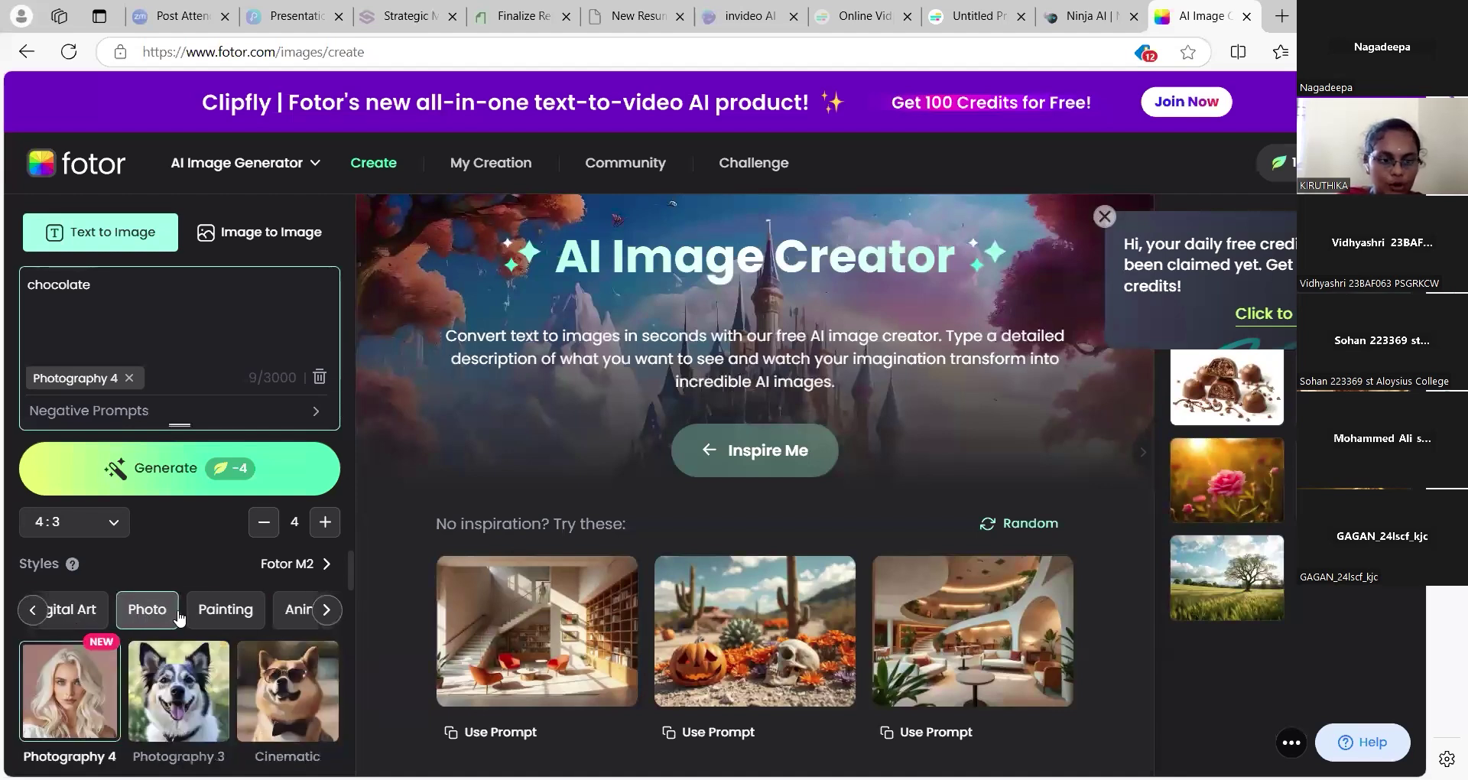
click(224, 610)
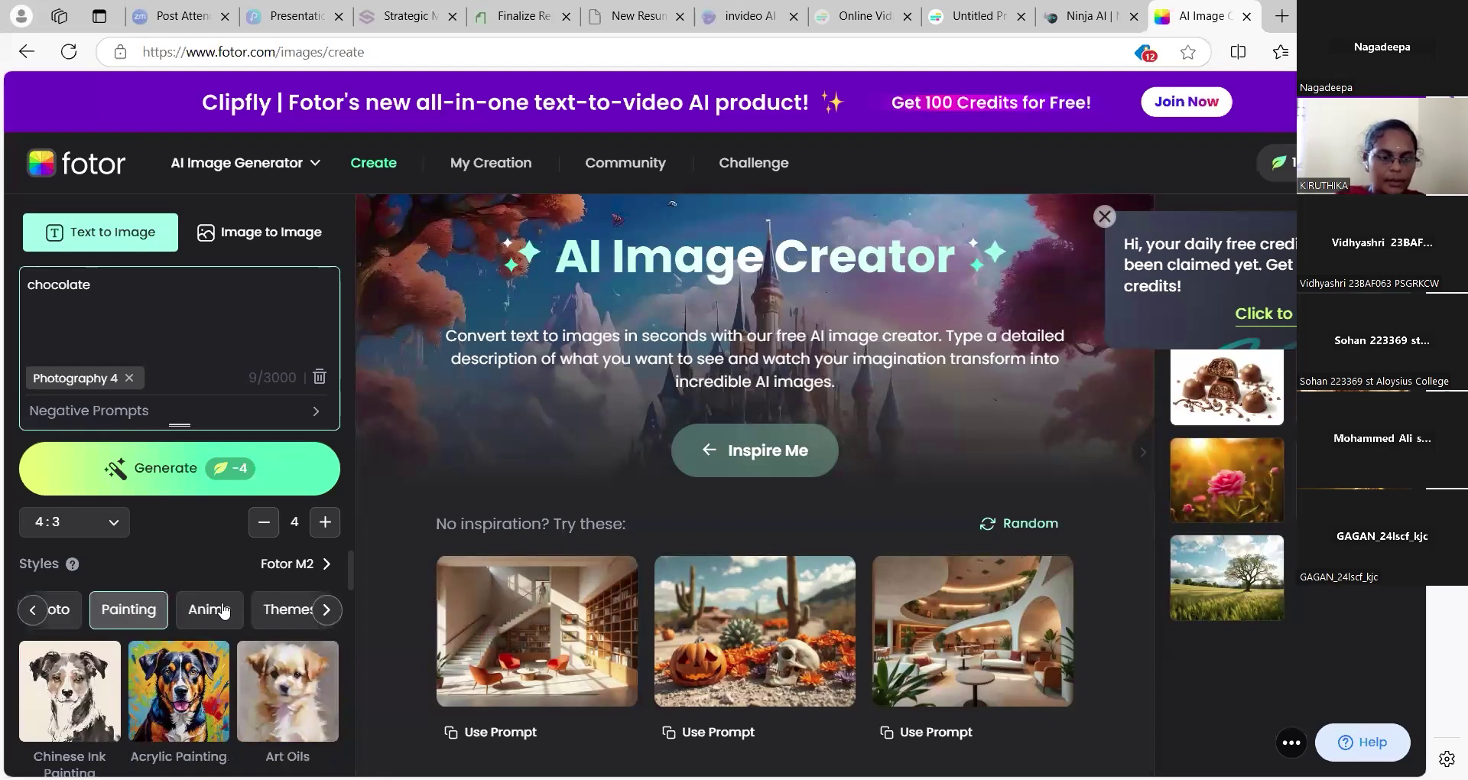
click(218, 612)
click(230, 612)
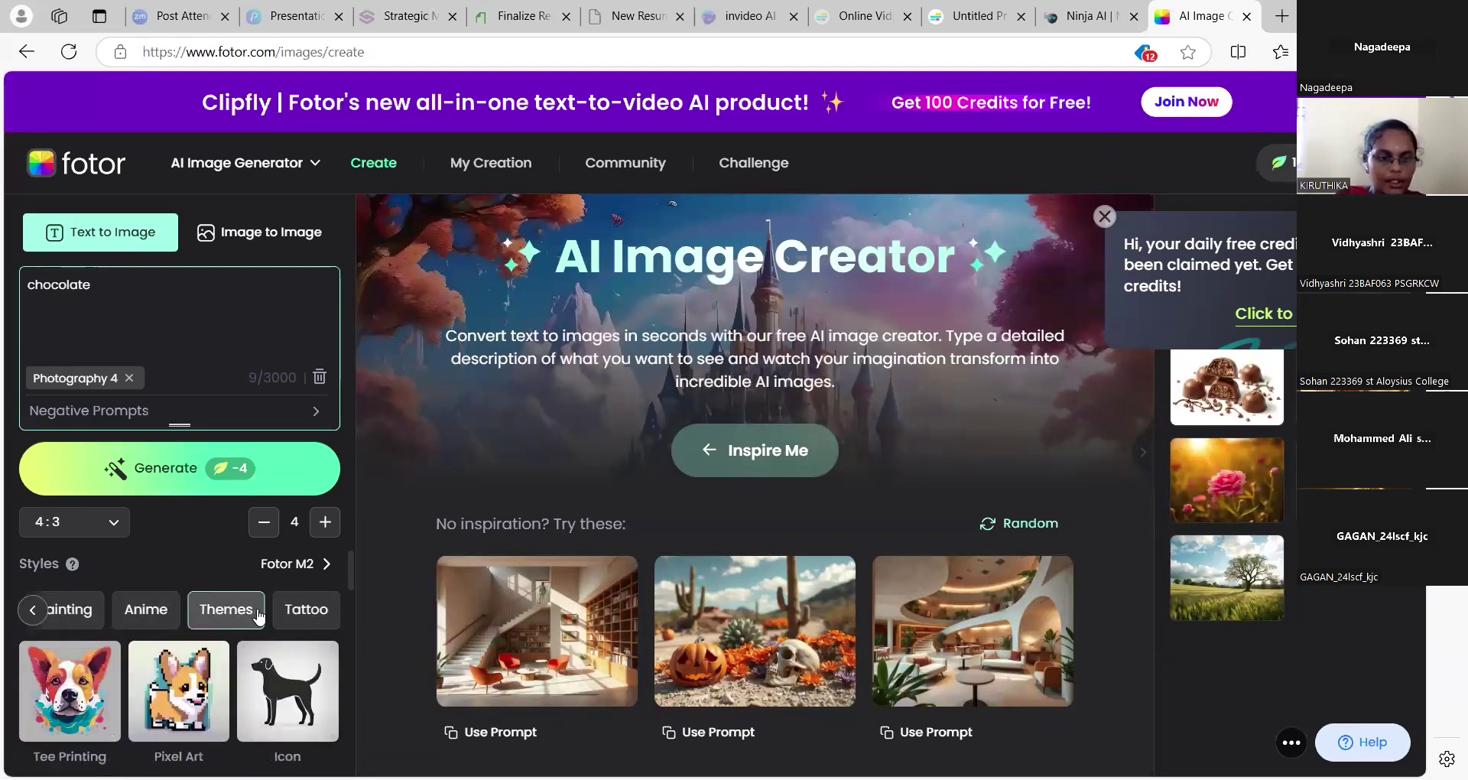
click(287, 614)
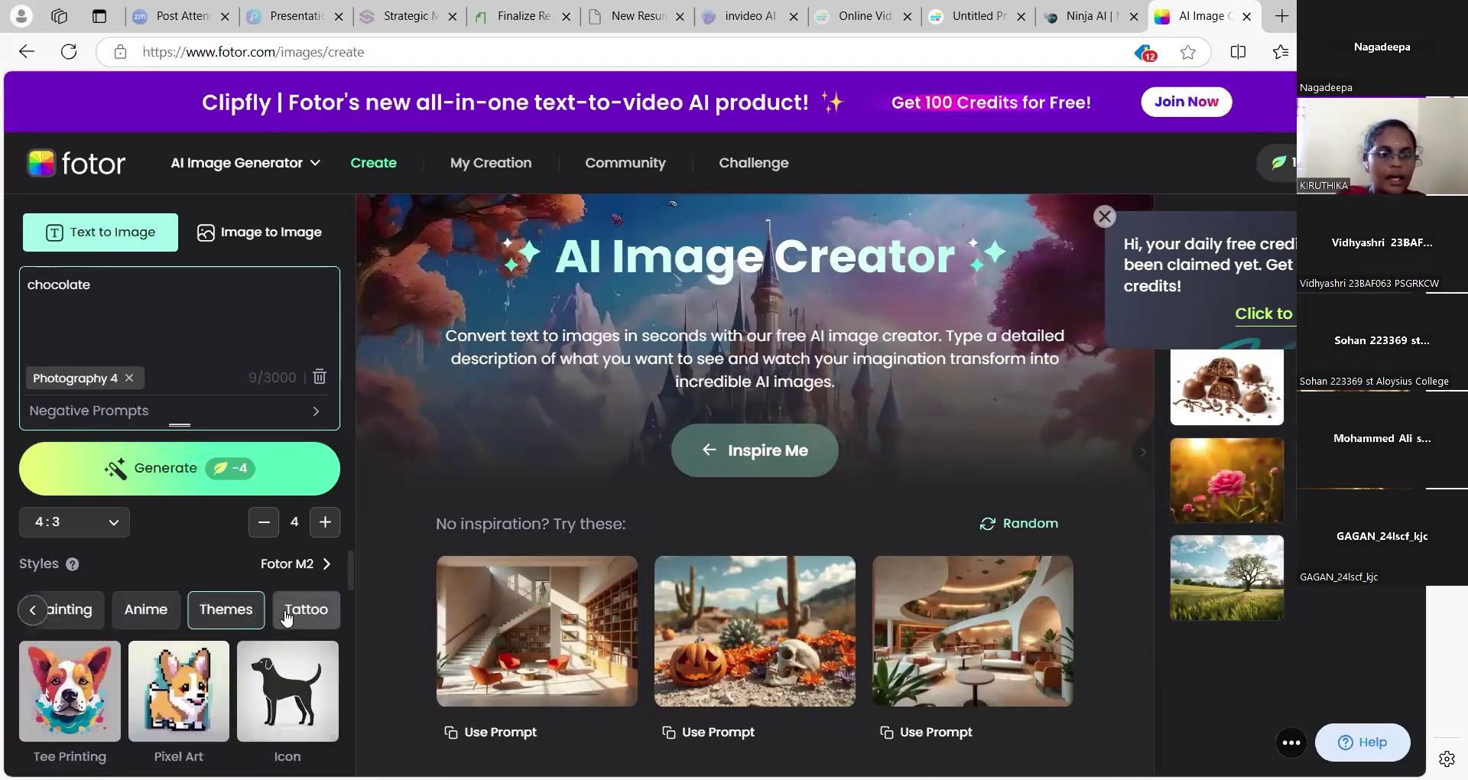
click(55, 606)
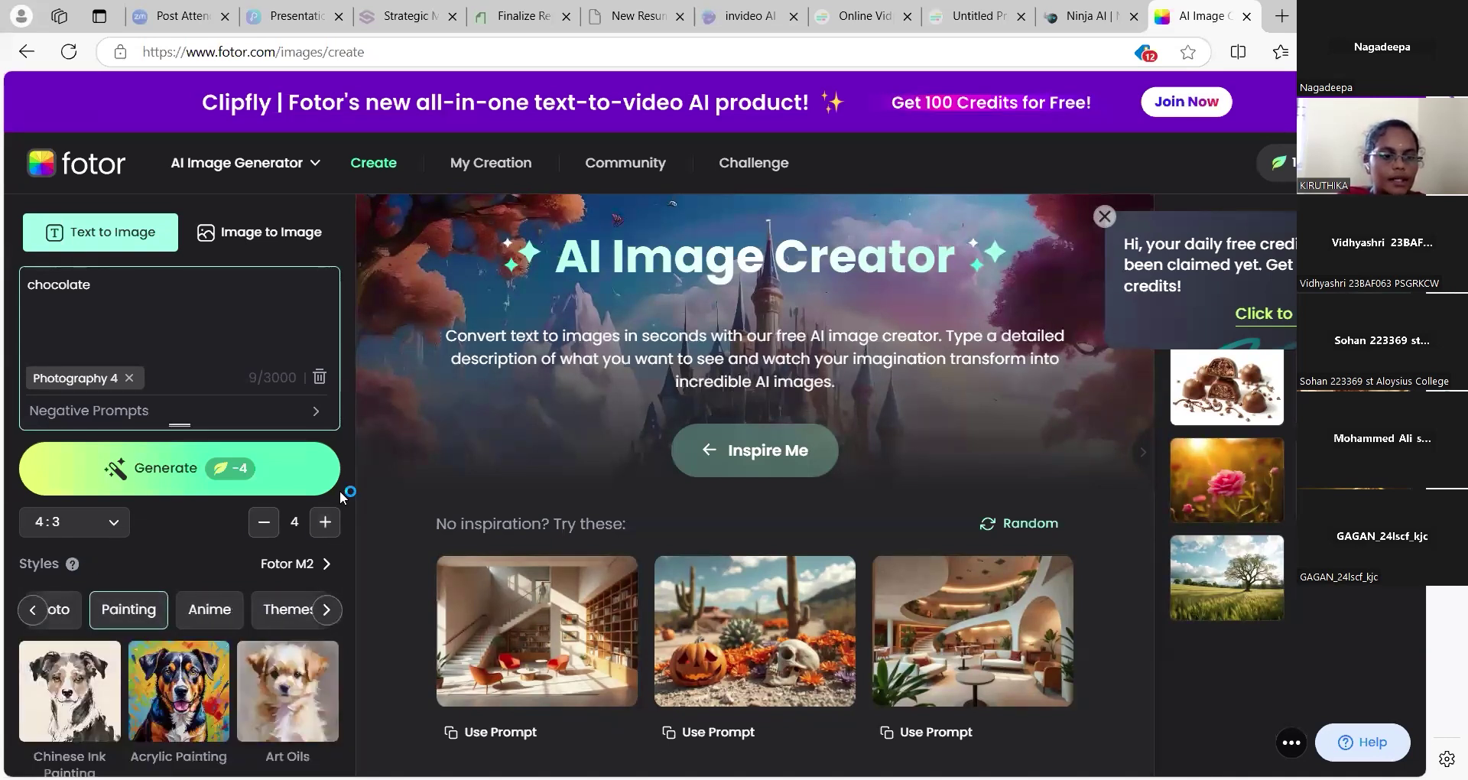
click(265, 474)
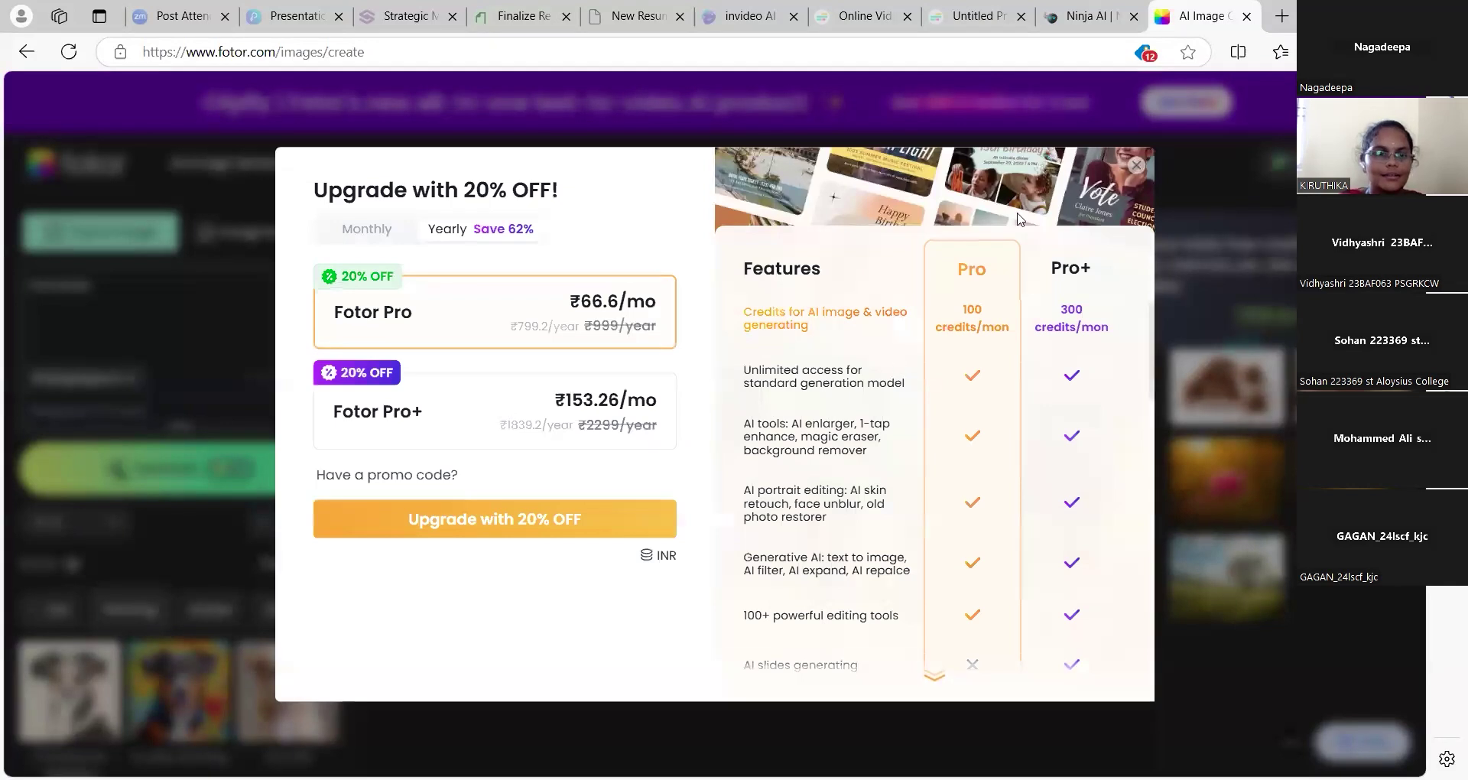
Close the upgrade offer, lower the image count from 4 to 1, and generate the chocolate image
click(1137, 167)
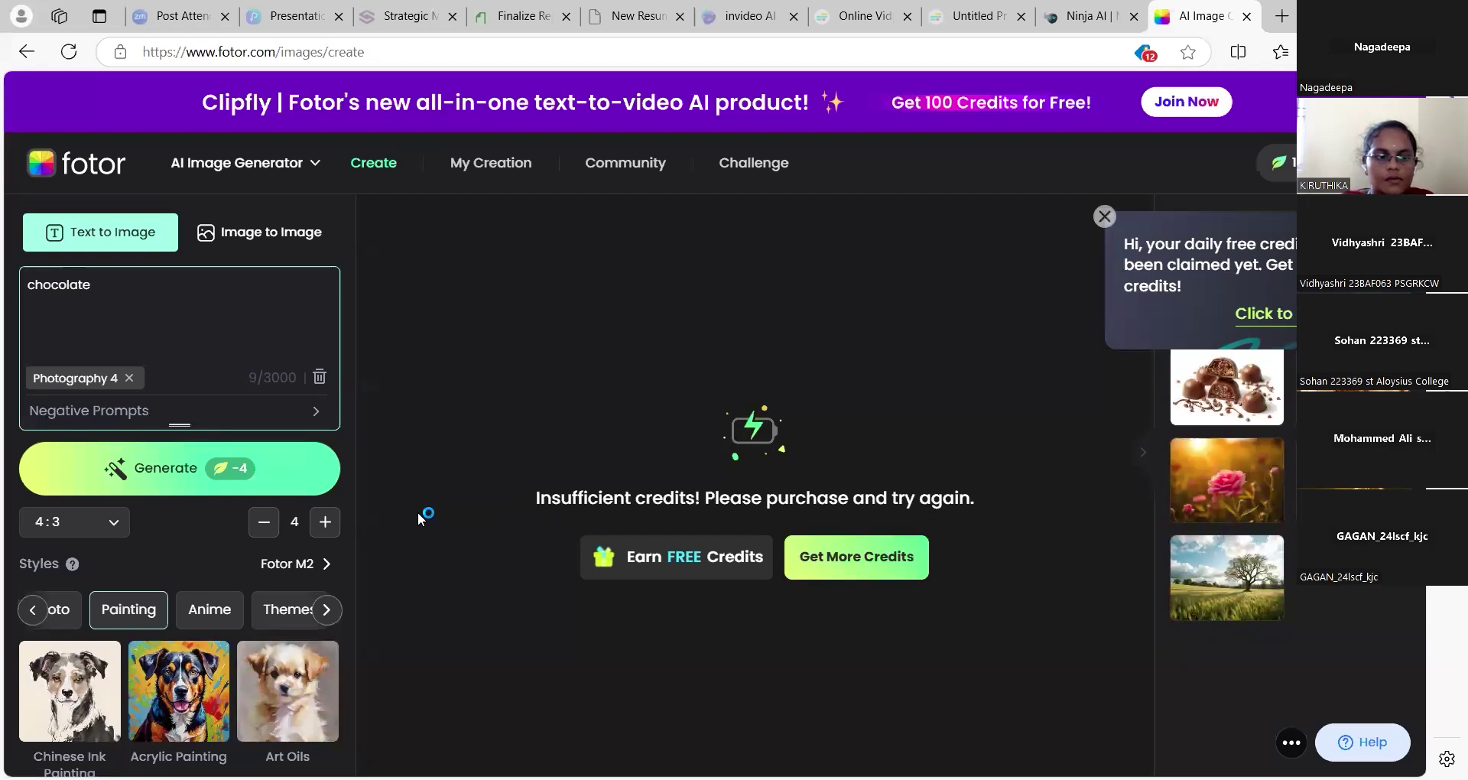
click(268, 525)
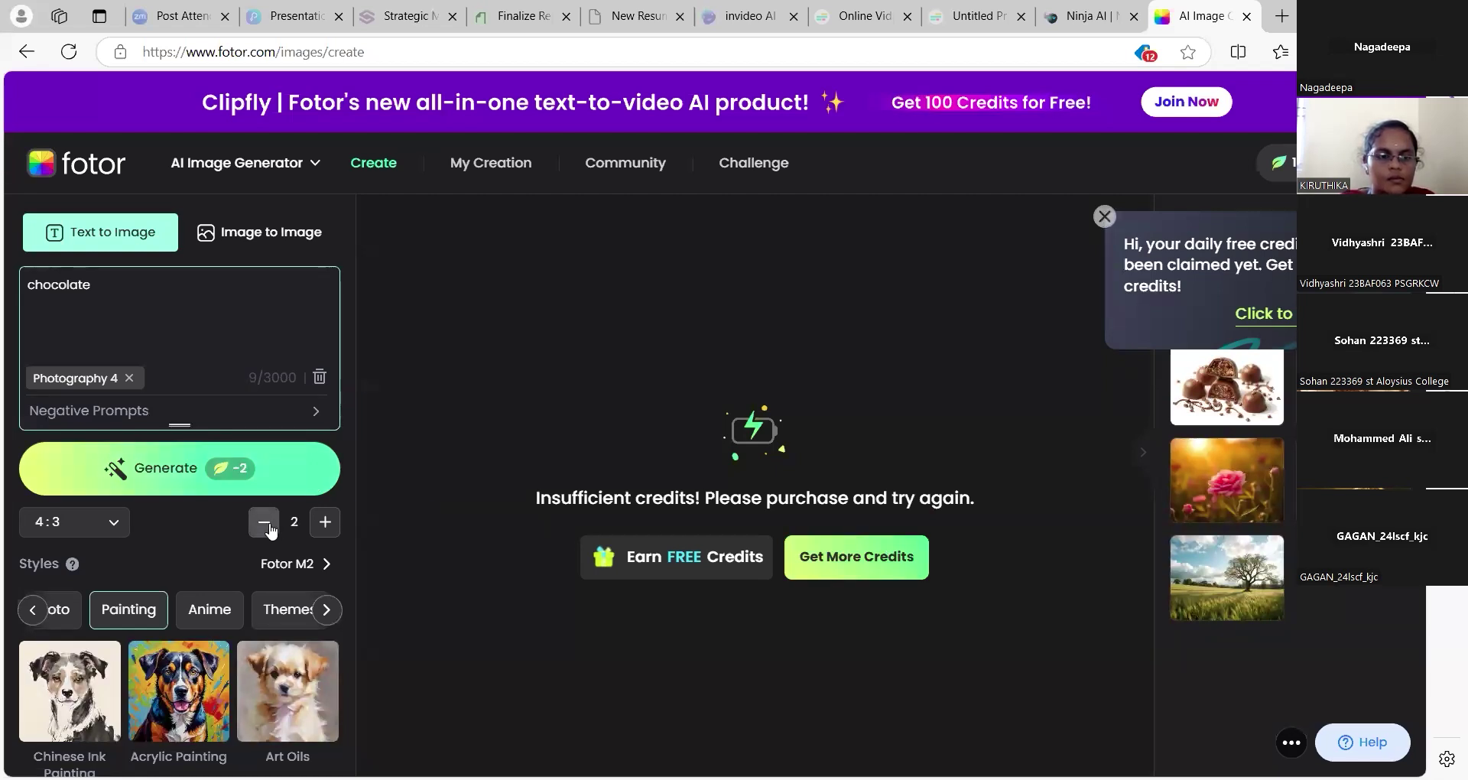
click(268, 525)
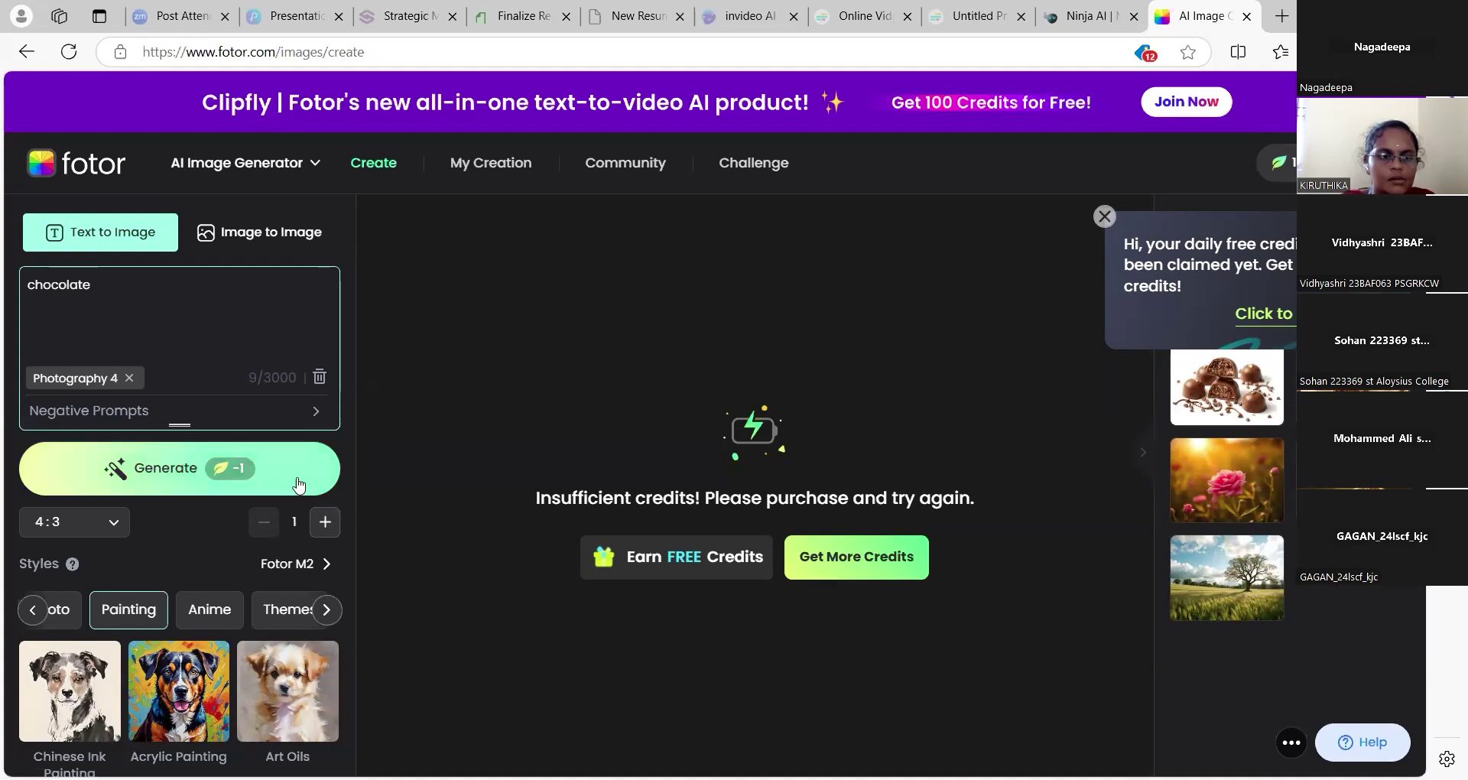
click(299, 483)
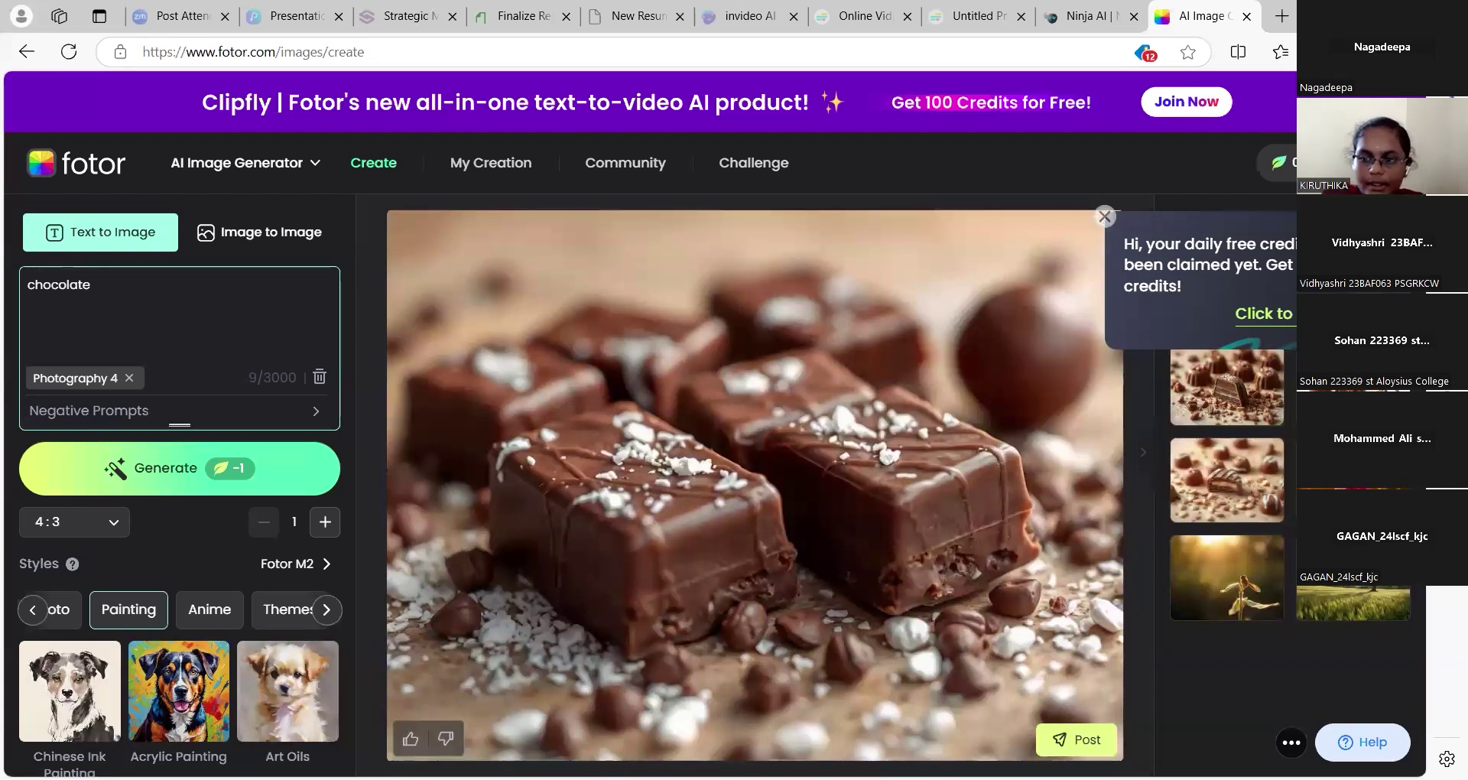
Open the rose nature image, confirm its download, and send it to the AI Upscaler
click(1227, 578)
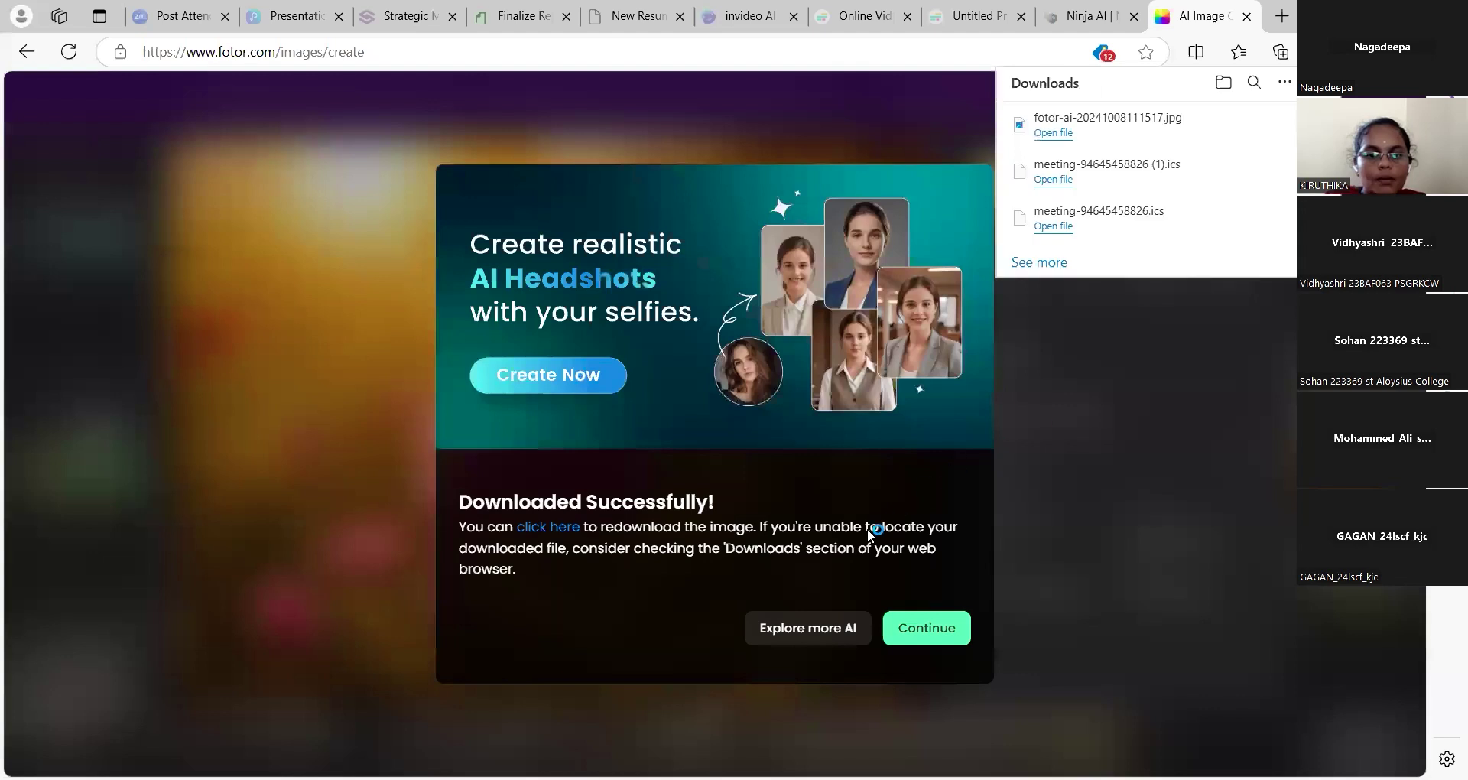
click(939, 626)
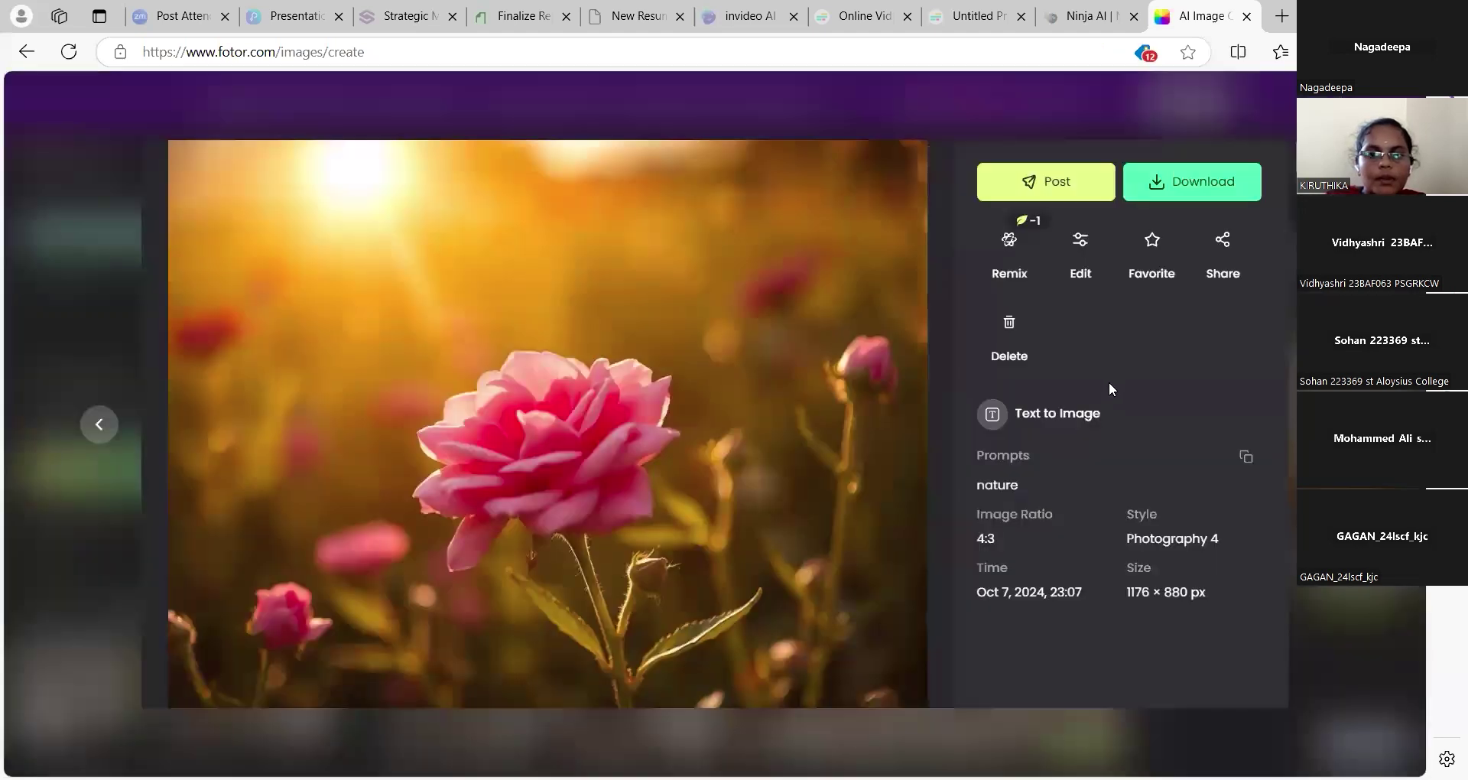
click(1081, 242)
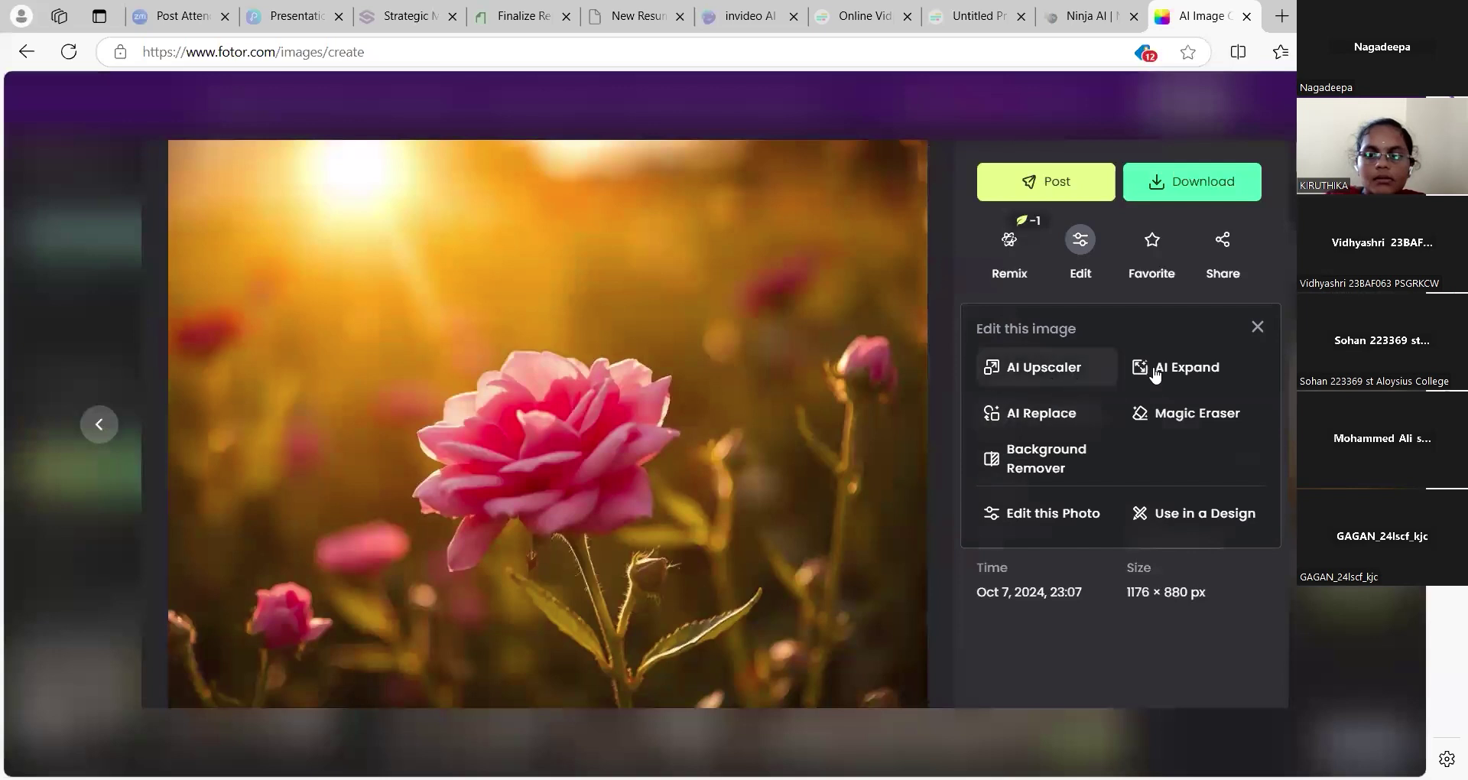
click(1043, 368)
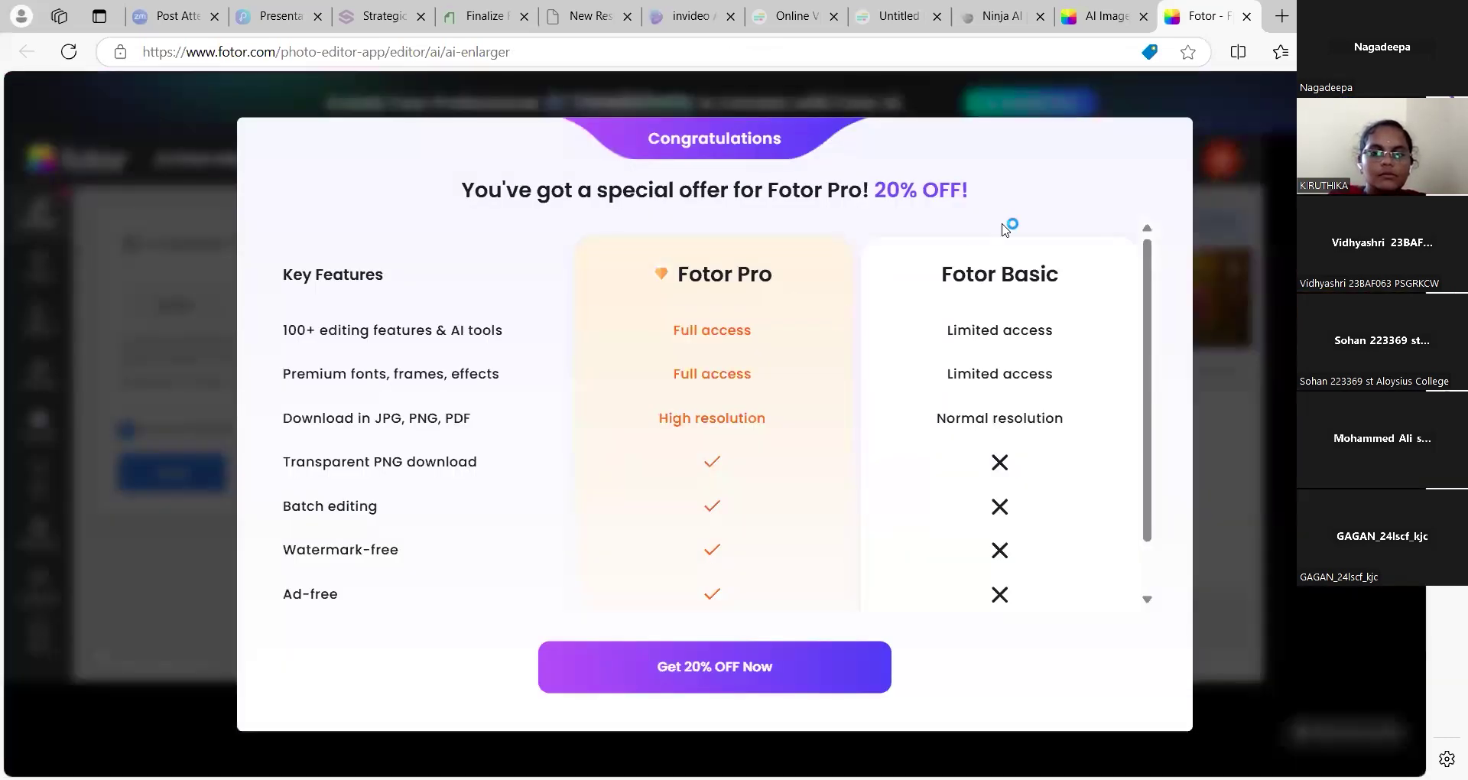
Dismiss the Pro offer, compare the 2× upscaled rose against the original, then return to the QUIZ AI TOOL slide
click(1212, 136)
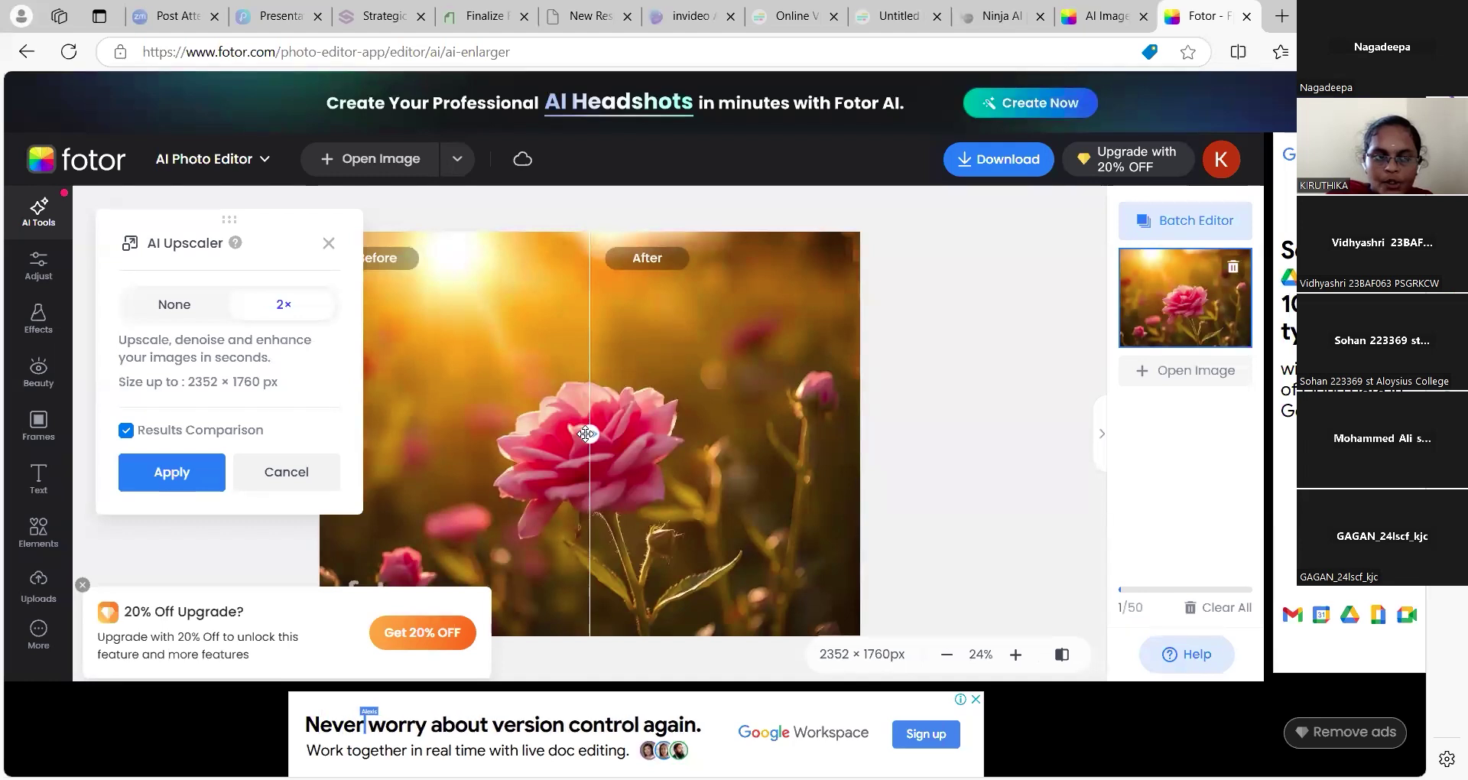
drag(587, 434, 312, 441)
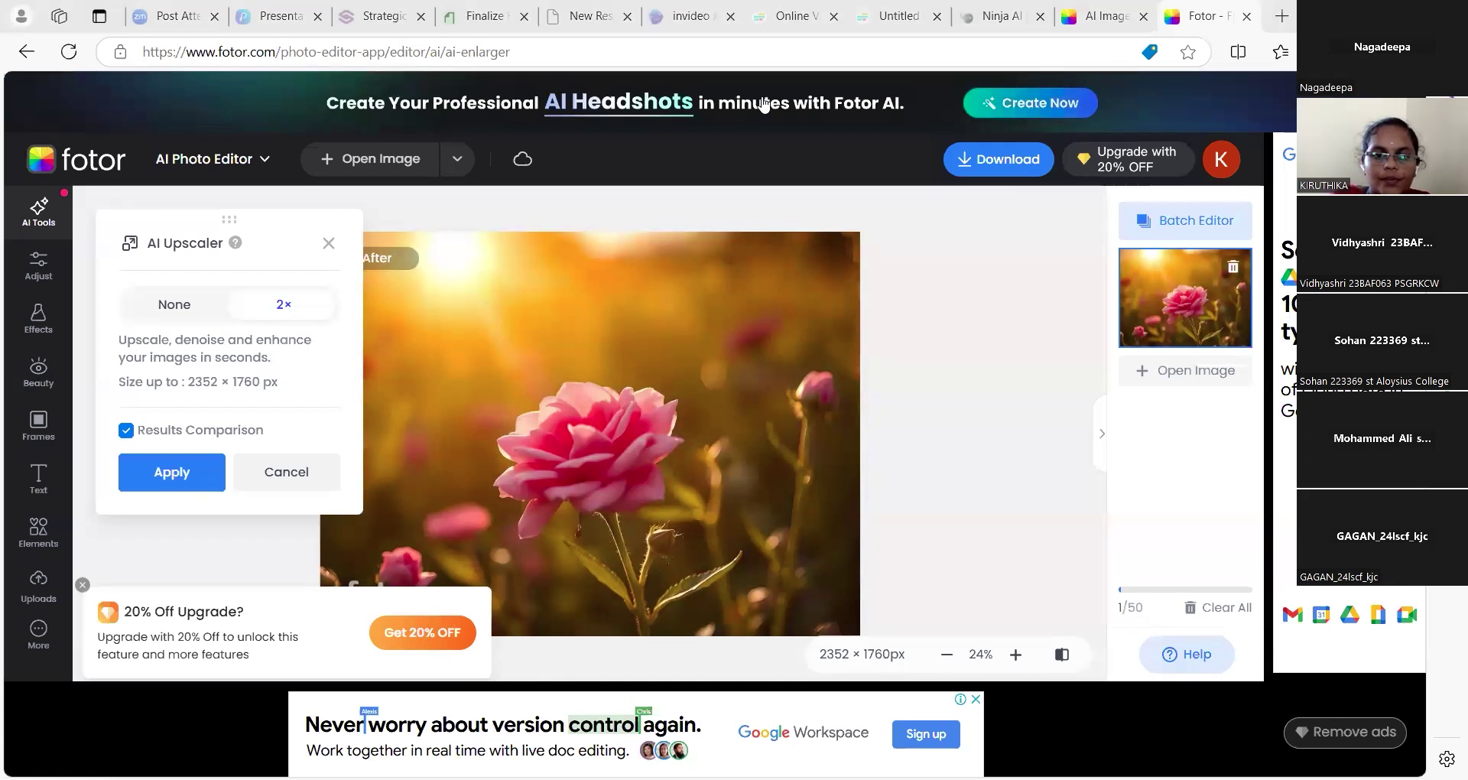
key(alt+Tab)
scroll(1377, 595, down, 3)
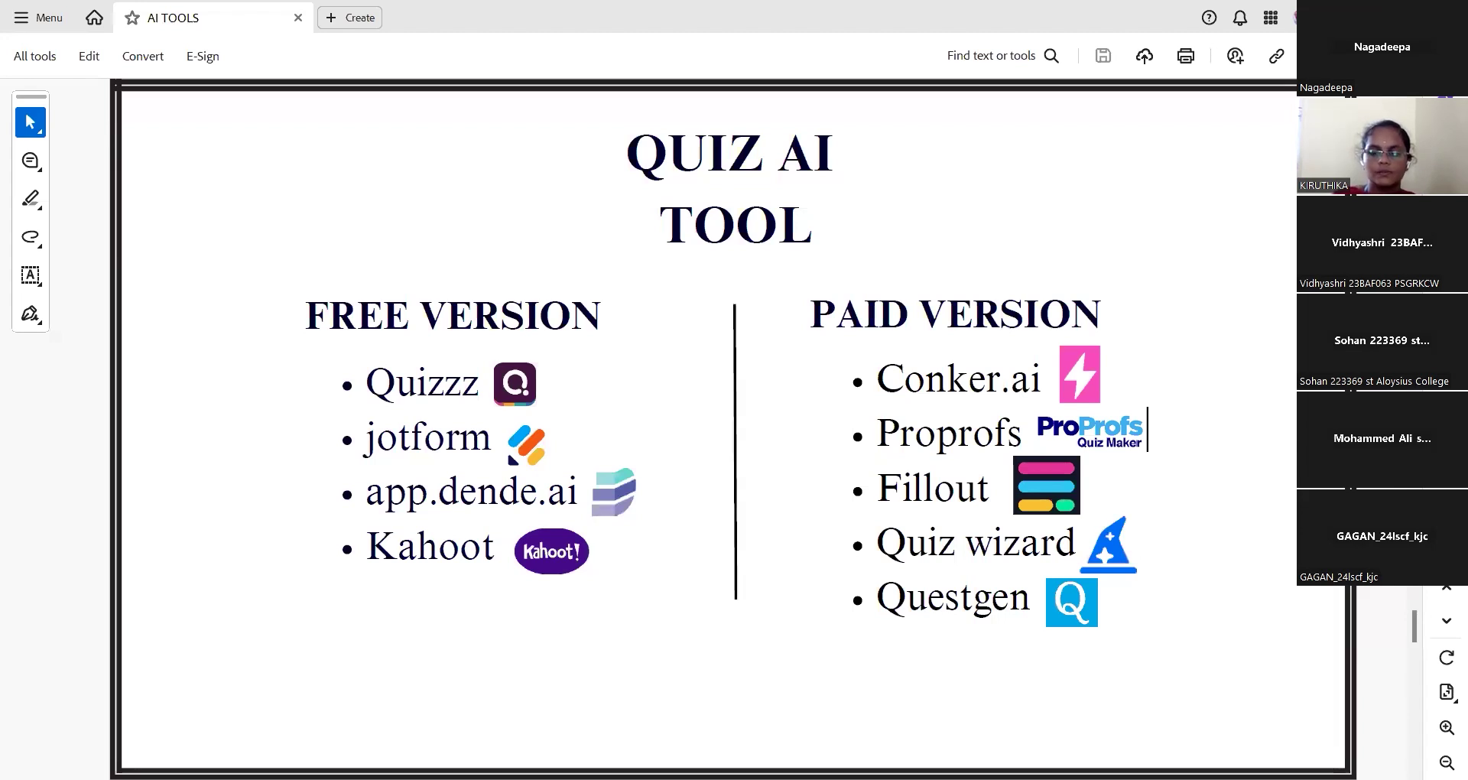
Advance from the QUIZ AI TOOL slide to the practice-links slide
key(Down)
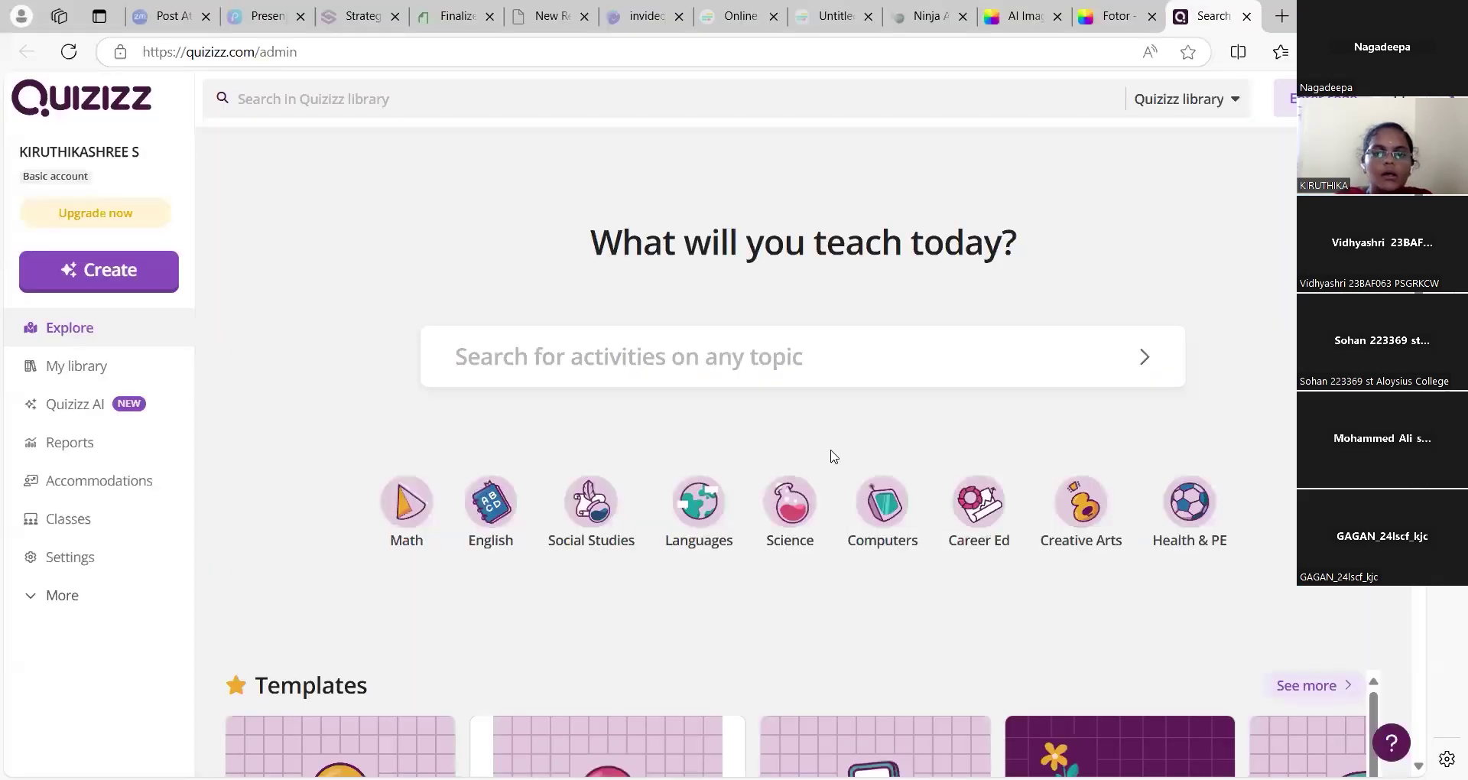
Search the Quizizz library for 'history' and scroll through the 19-question Tennessee History quiz preview
click(827, 344)
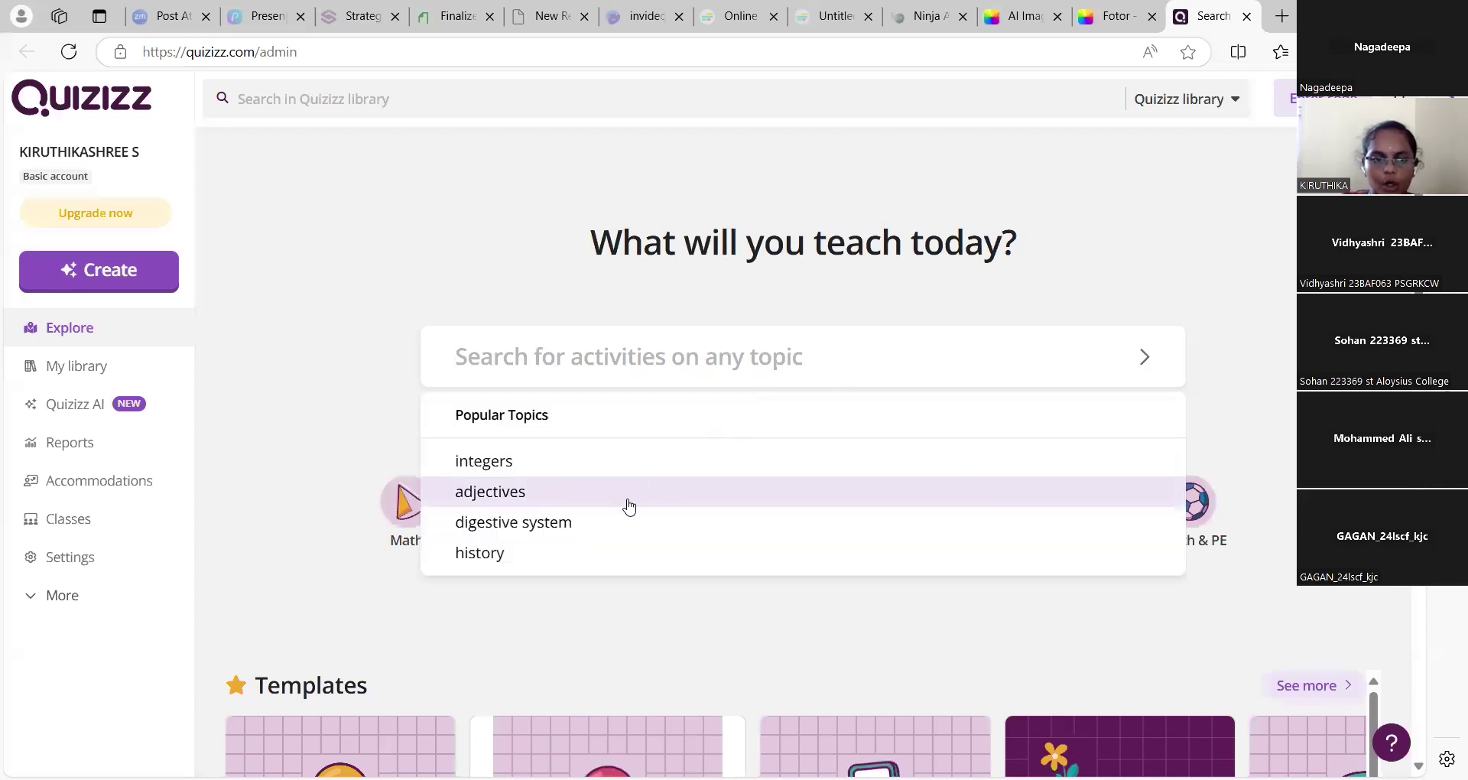
click(573, 553)
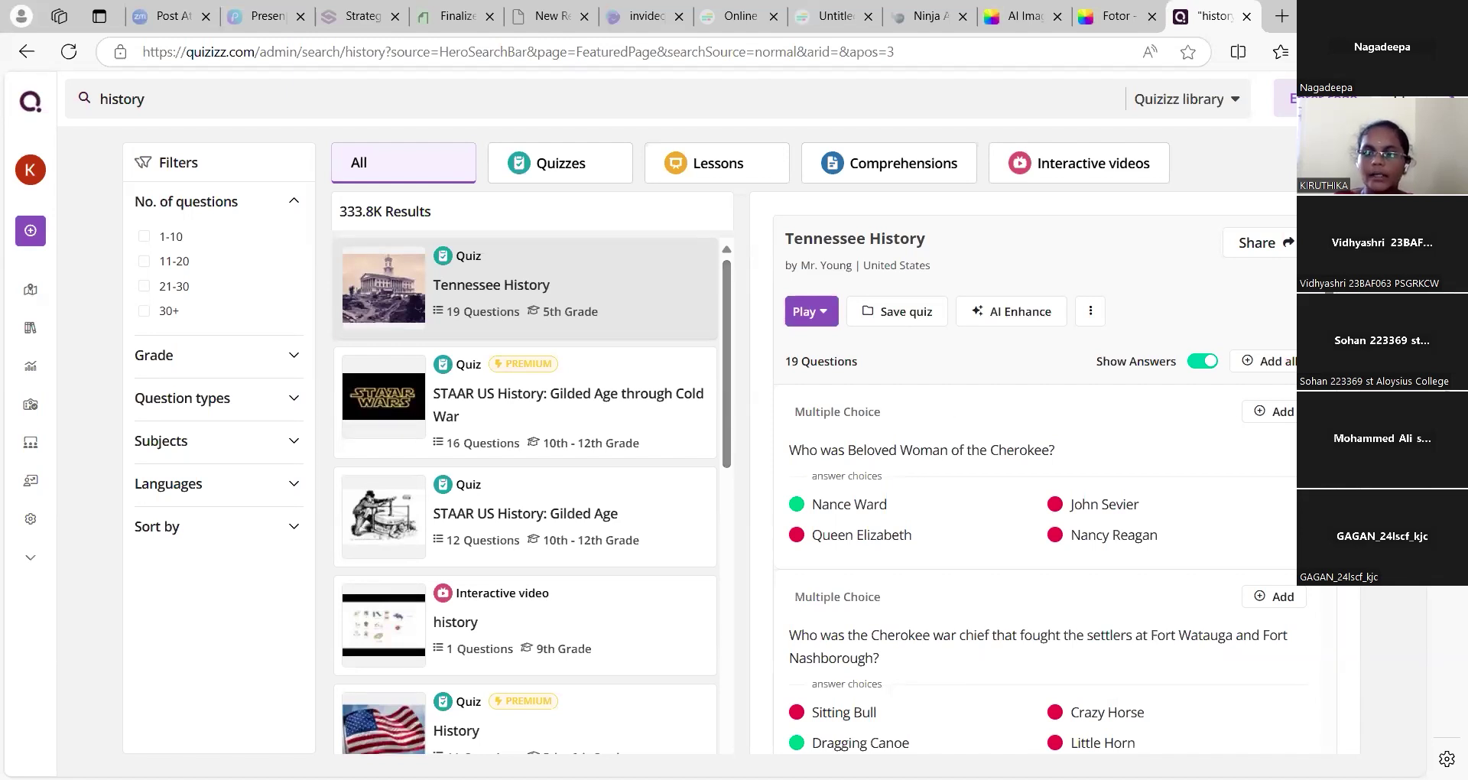
scroll(1040, 490, down, 1)
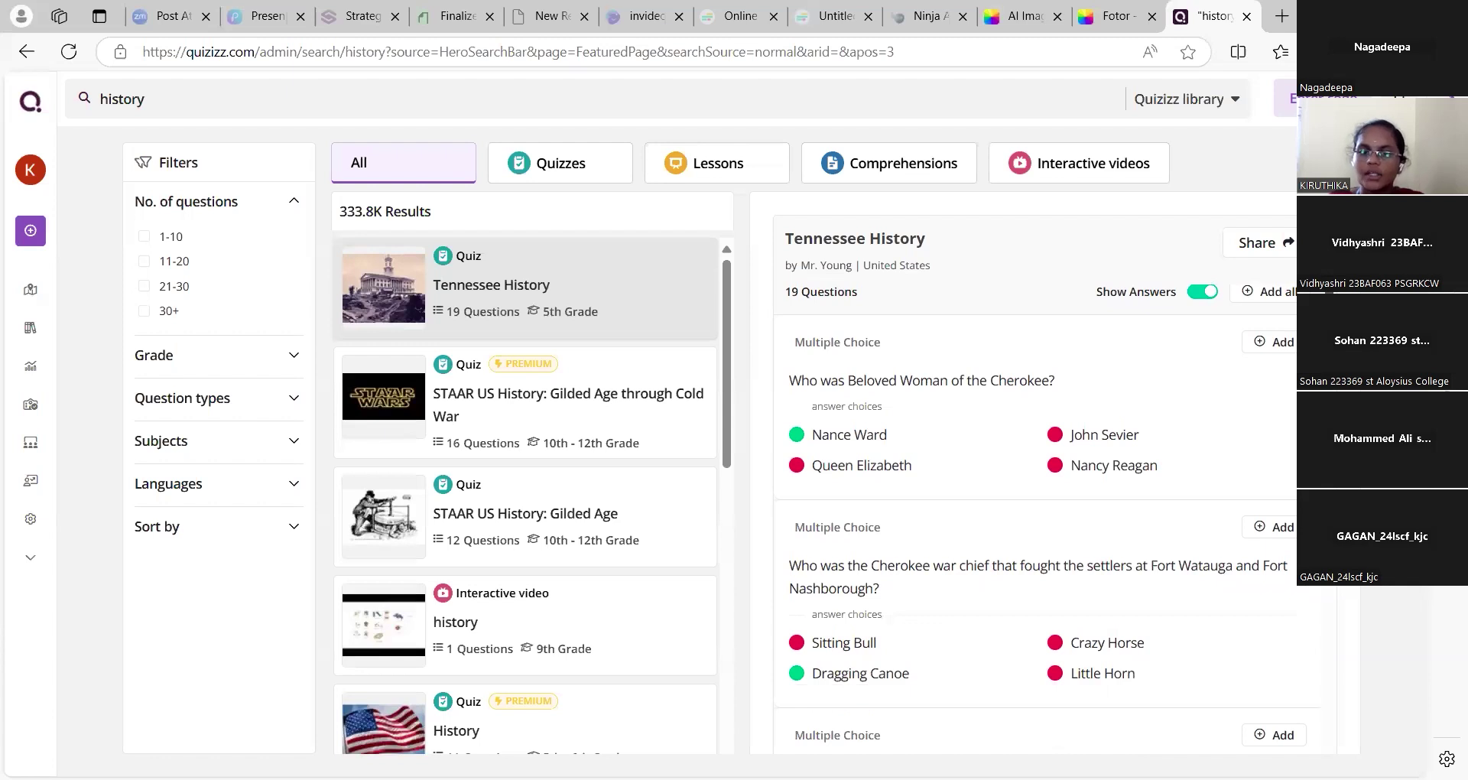
scroll(1040, 490, down, 2)
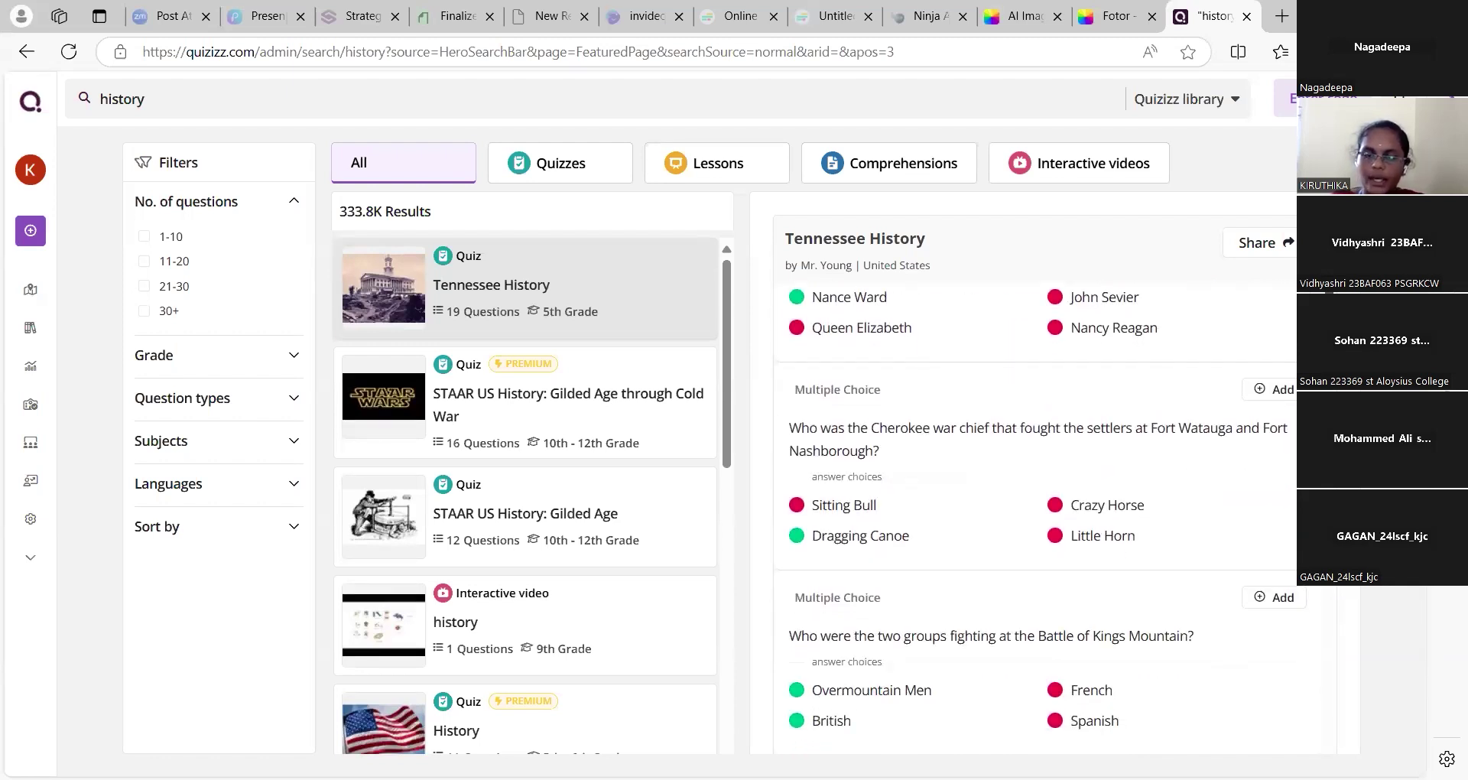
scroll(1040, 490, down, 2)
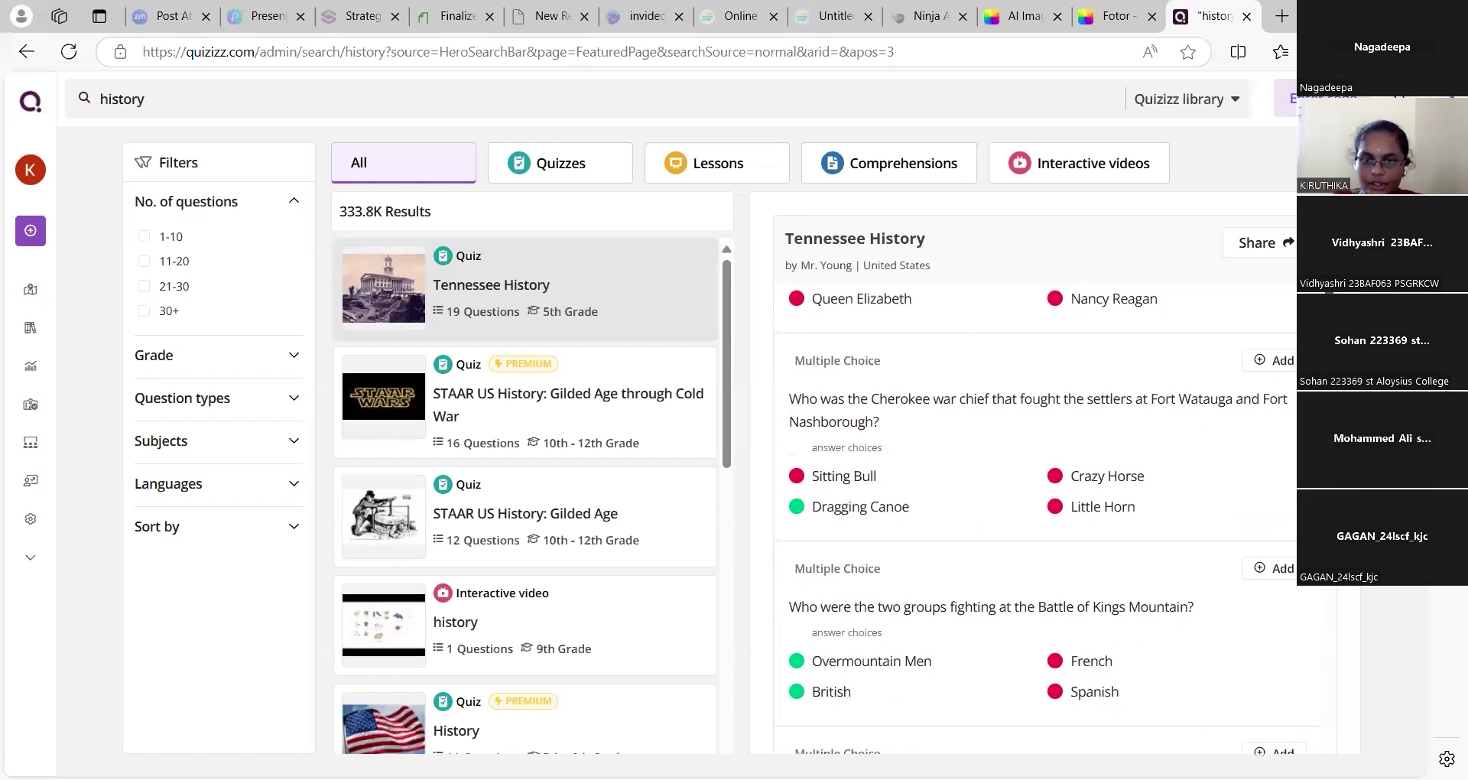
scroll(1040, 489, down, 5)
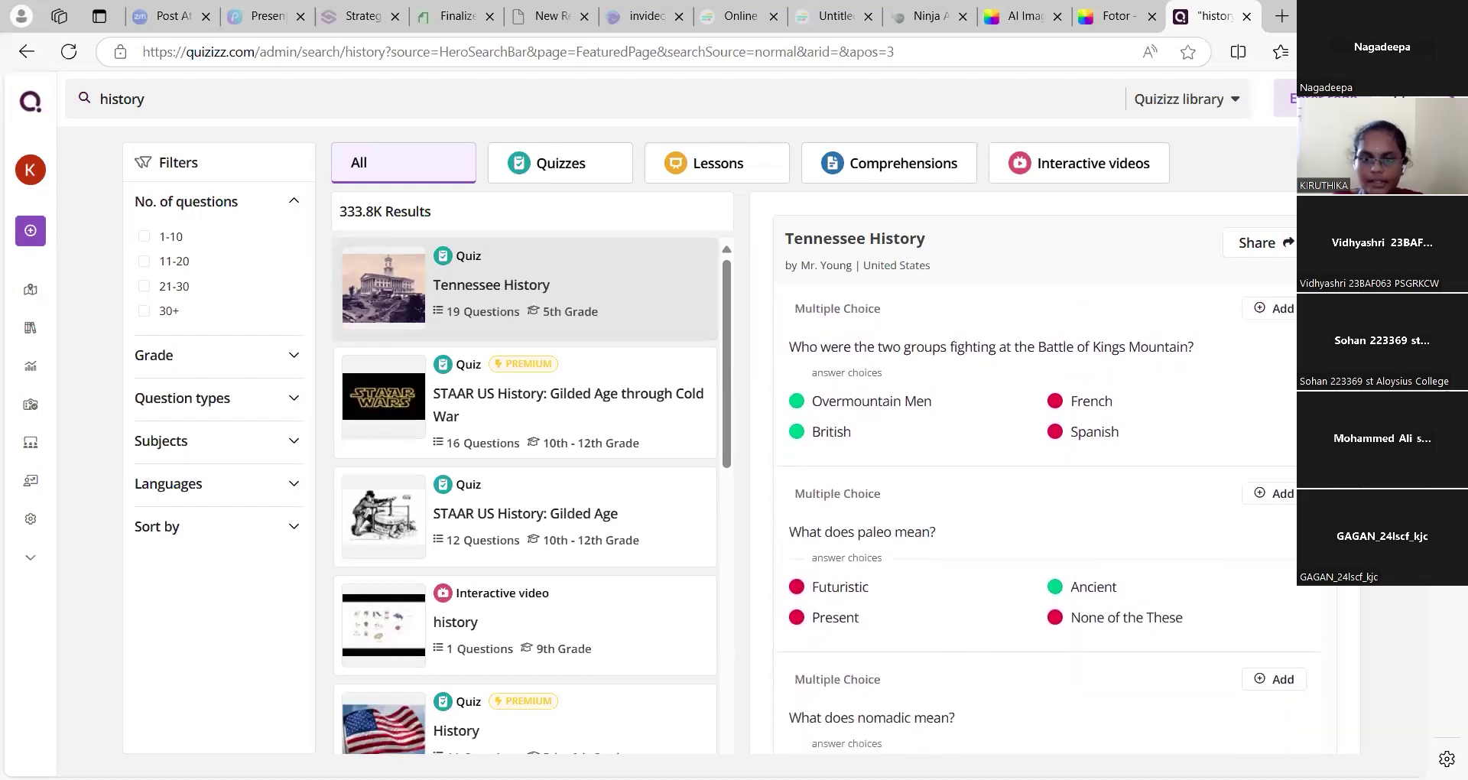
scroll(1040, 490, down, 10)
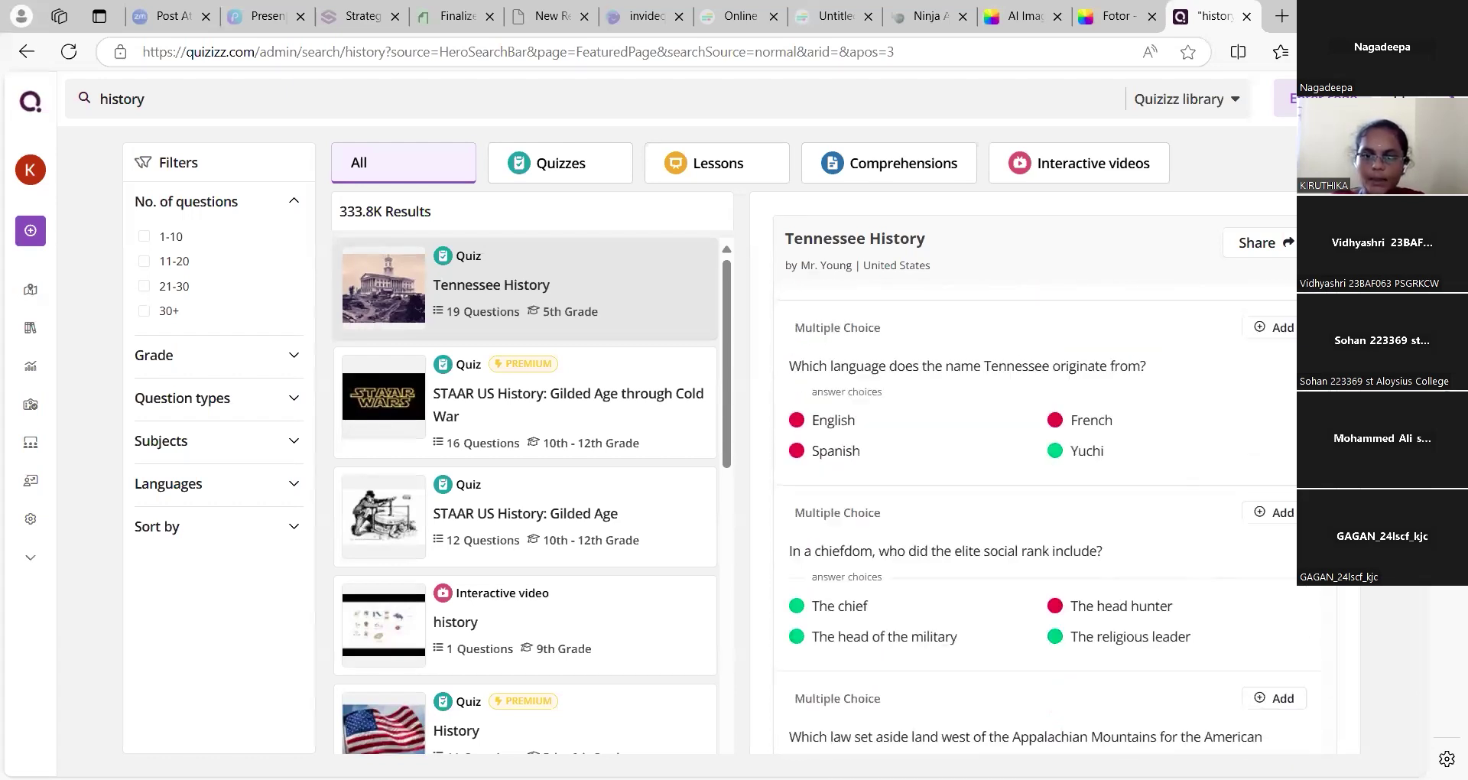
scroll(1283, 541, down, 10)
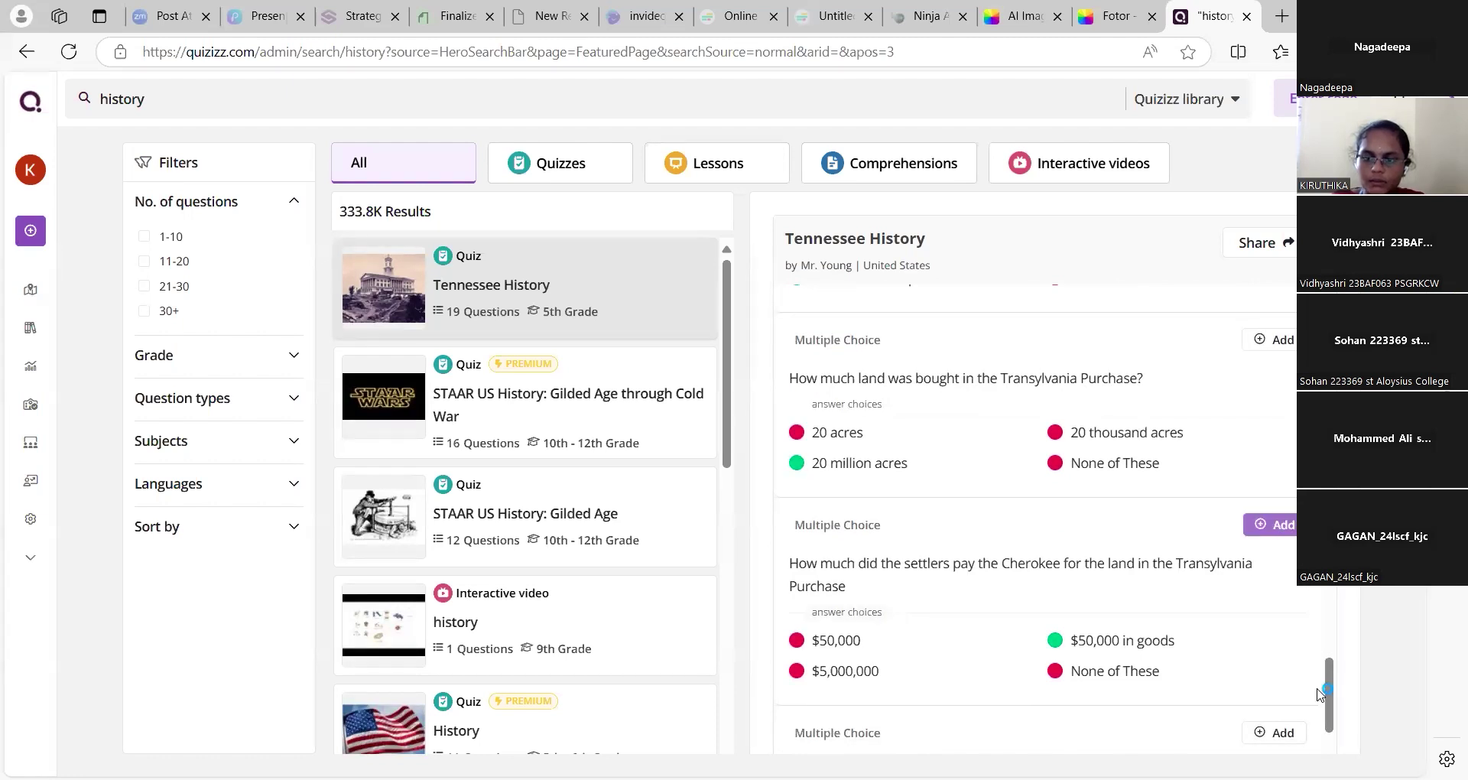
drag(1321, 693, 1314, 593)
scroll(1314, 593, up, 15)
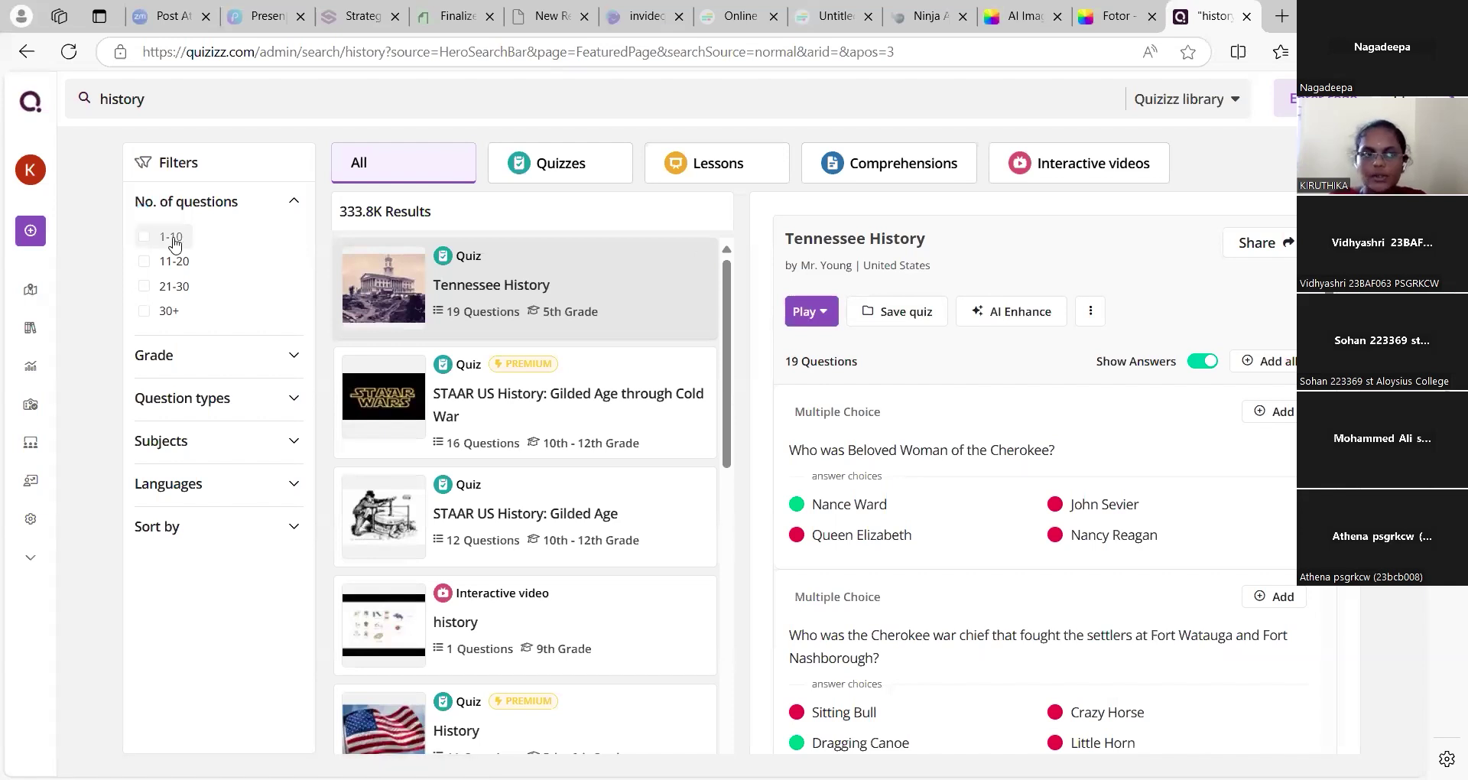
Filter the history results to 1–10 questions, 1st Grade, and Fill in the Blank questions
click(146, 238)
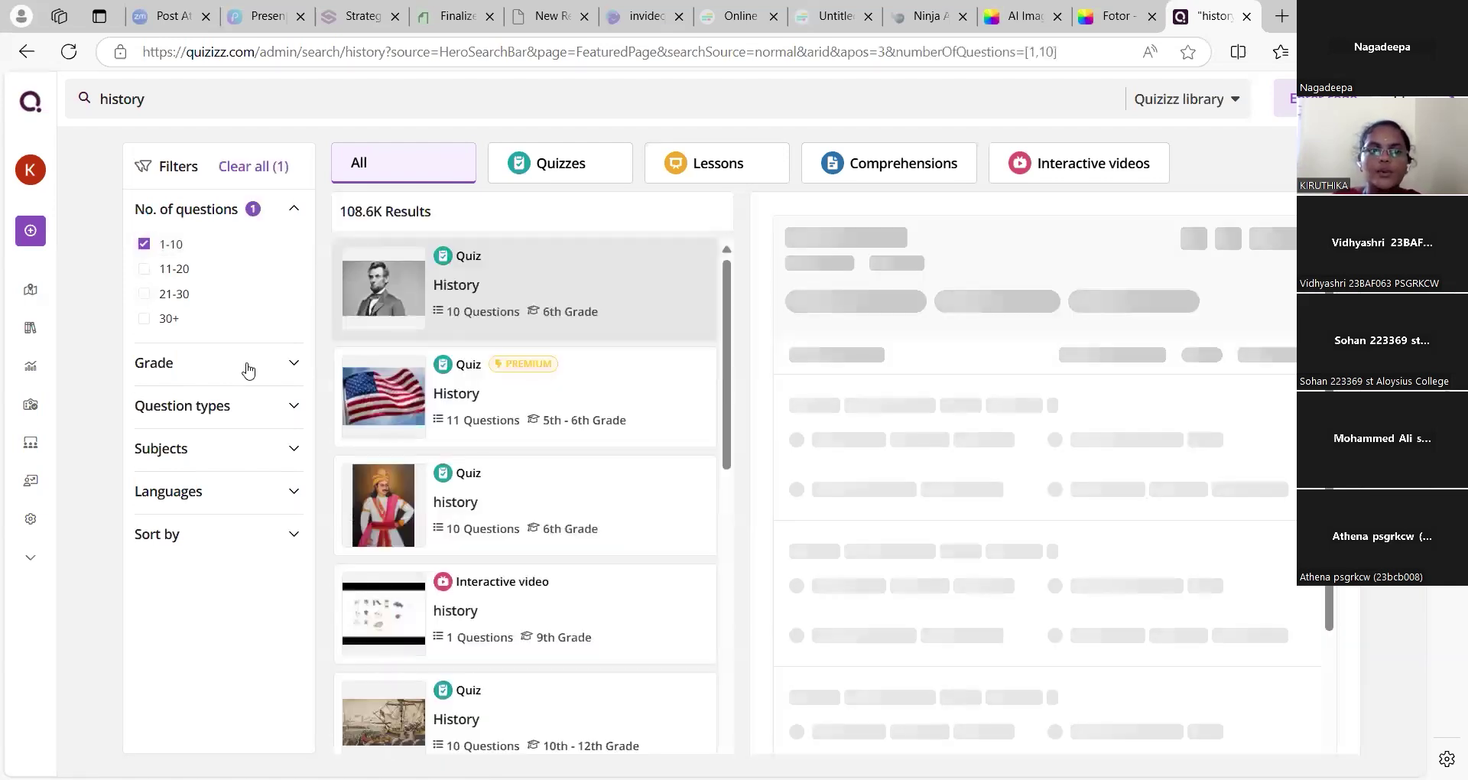
click(245, 366)
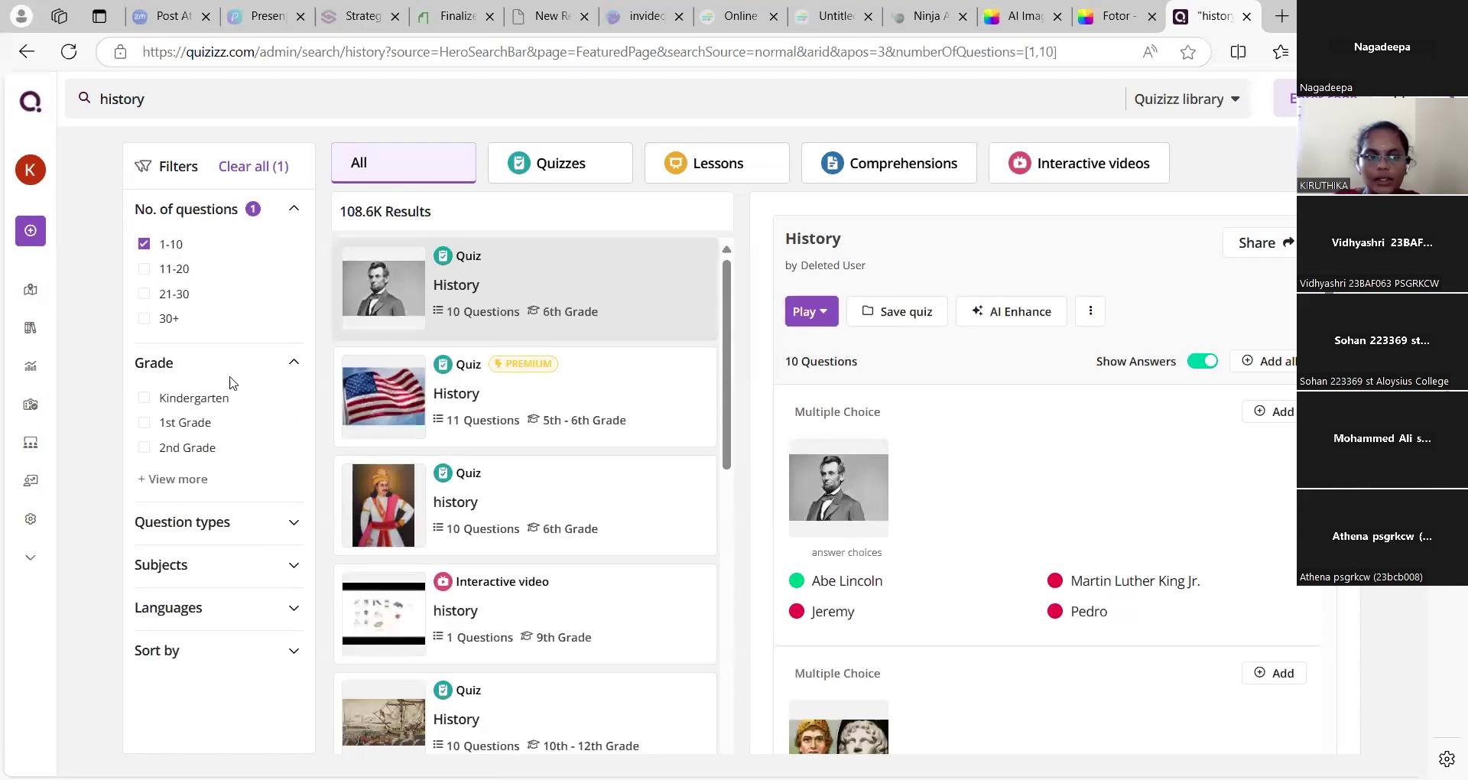
click(191, 431)
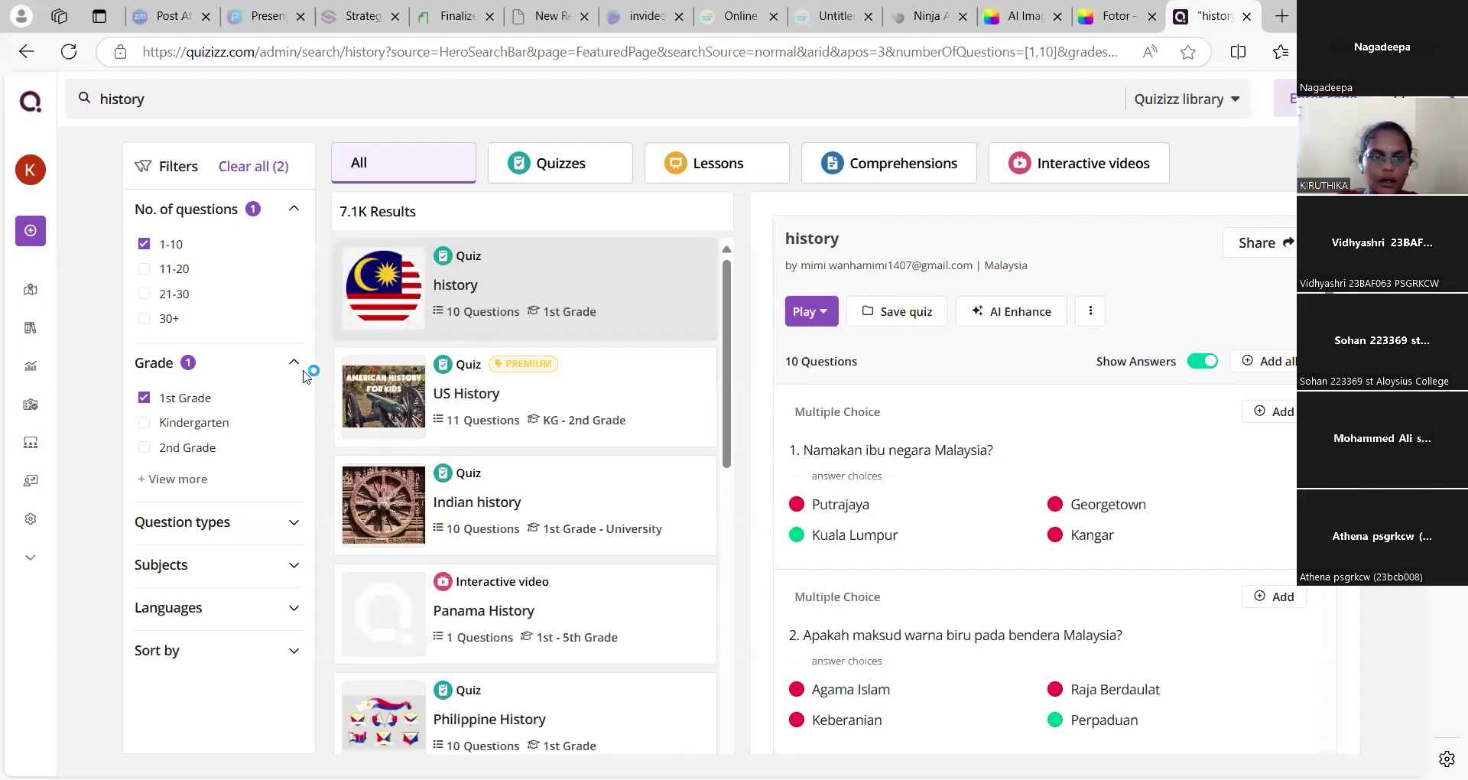
click(298, 522)
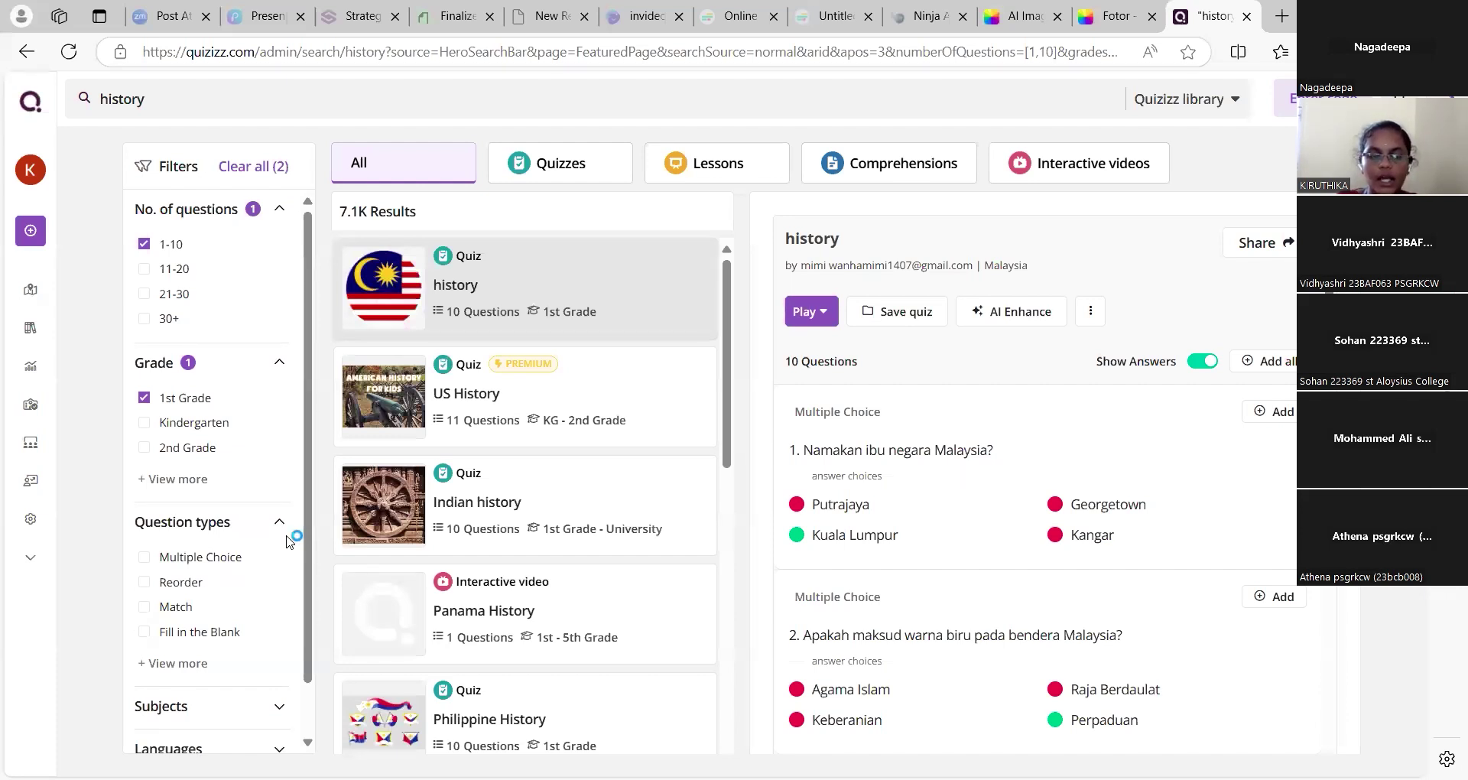
click(145, 631)
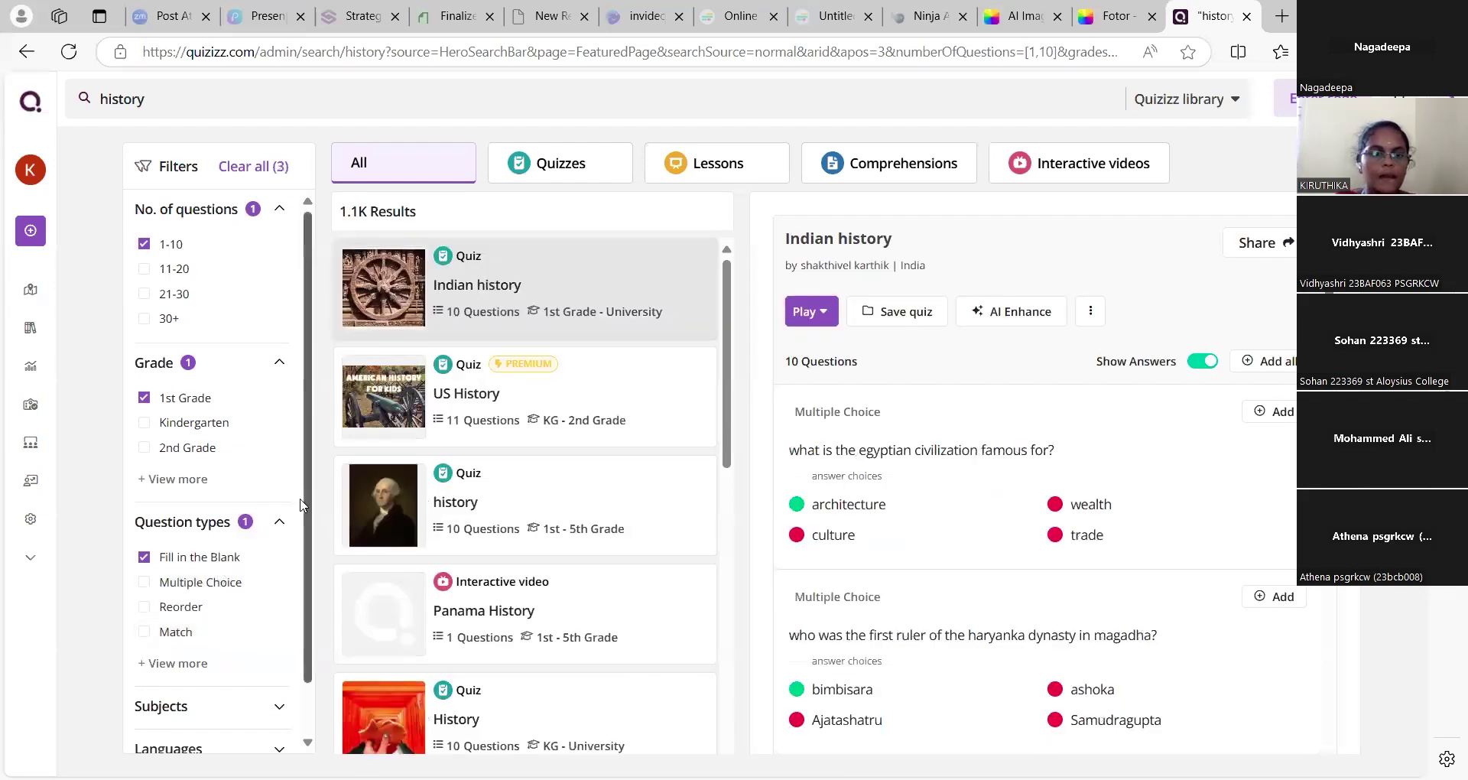
Review the Subjects, Languages and Sort by filters, preview the US History quiz, then return to the slides
scroll(310, 520, down, 1)
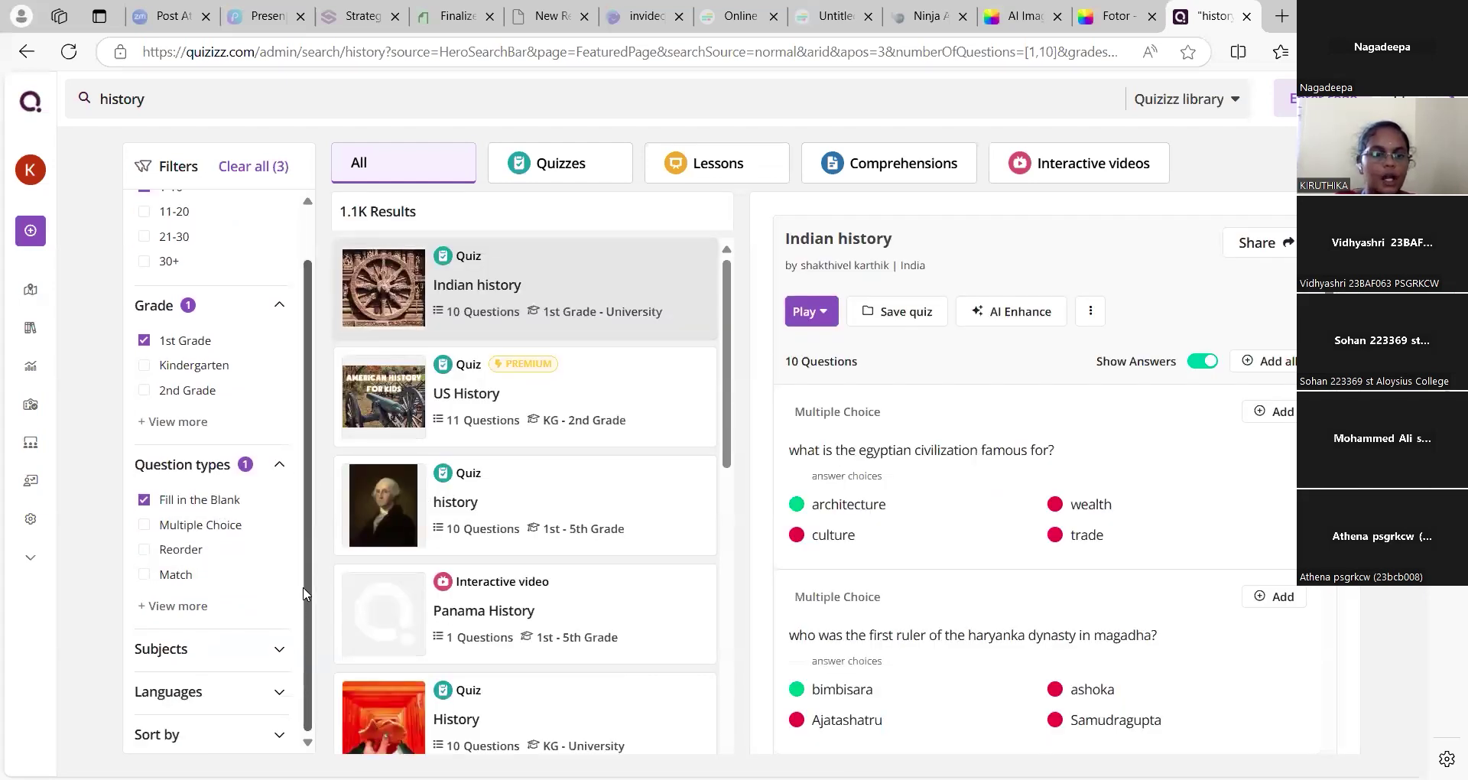
click(281, 644)
scroll(310, 612, down, 2)
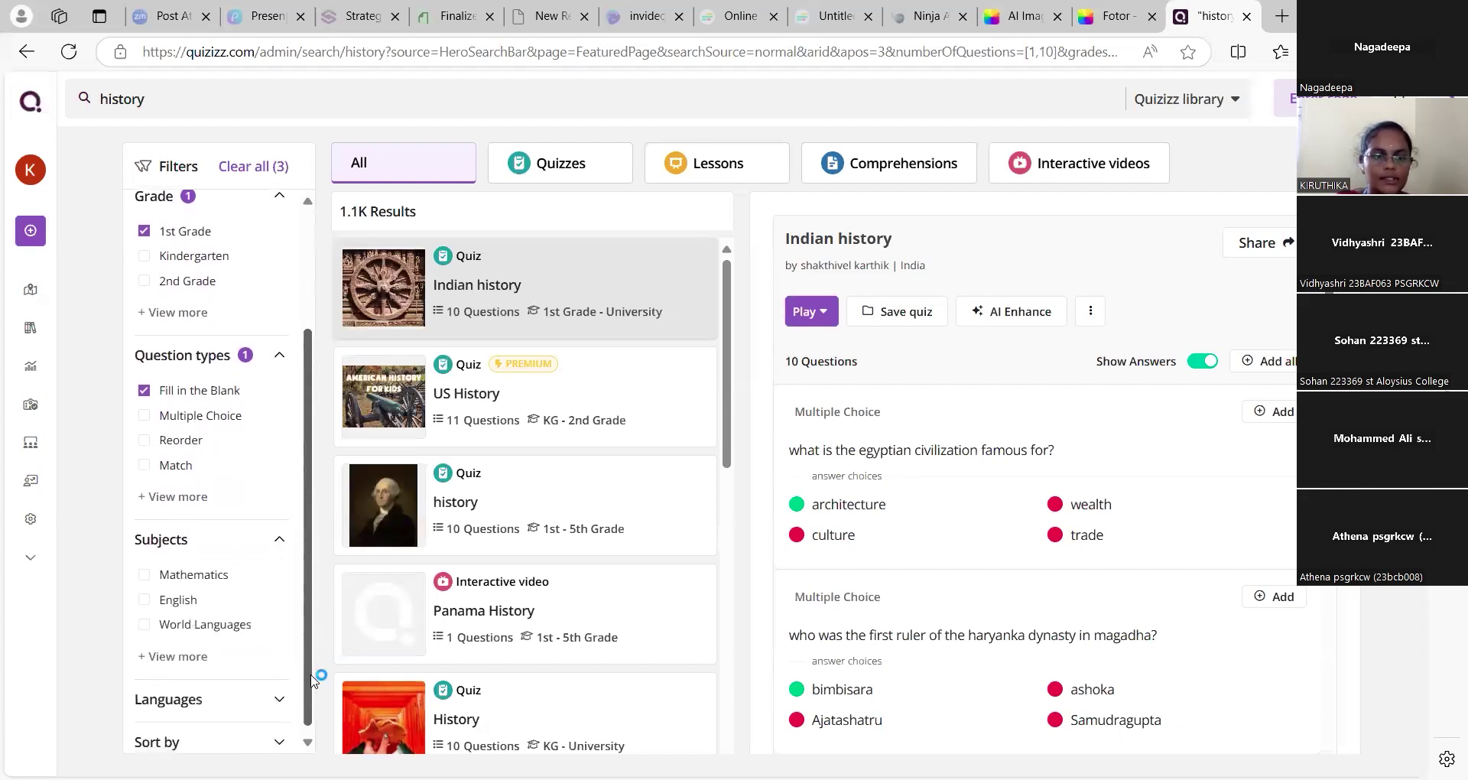
click(279, 692)
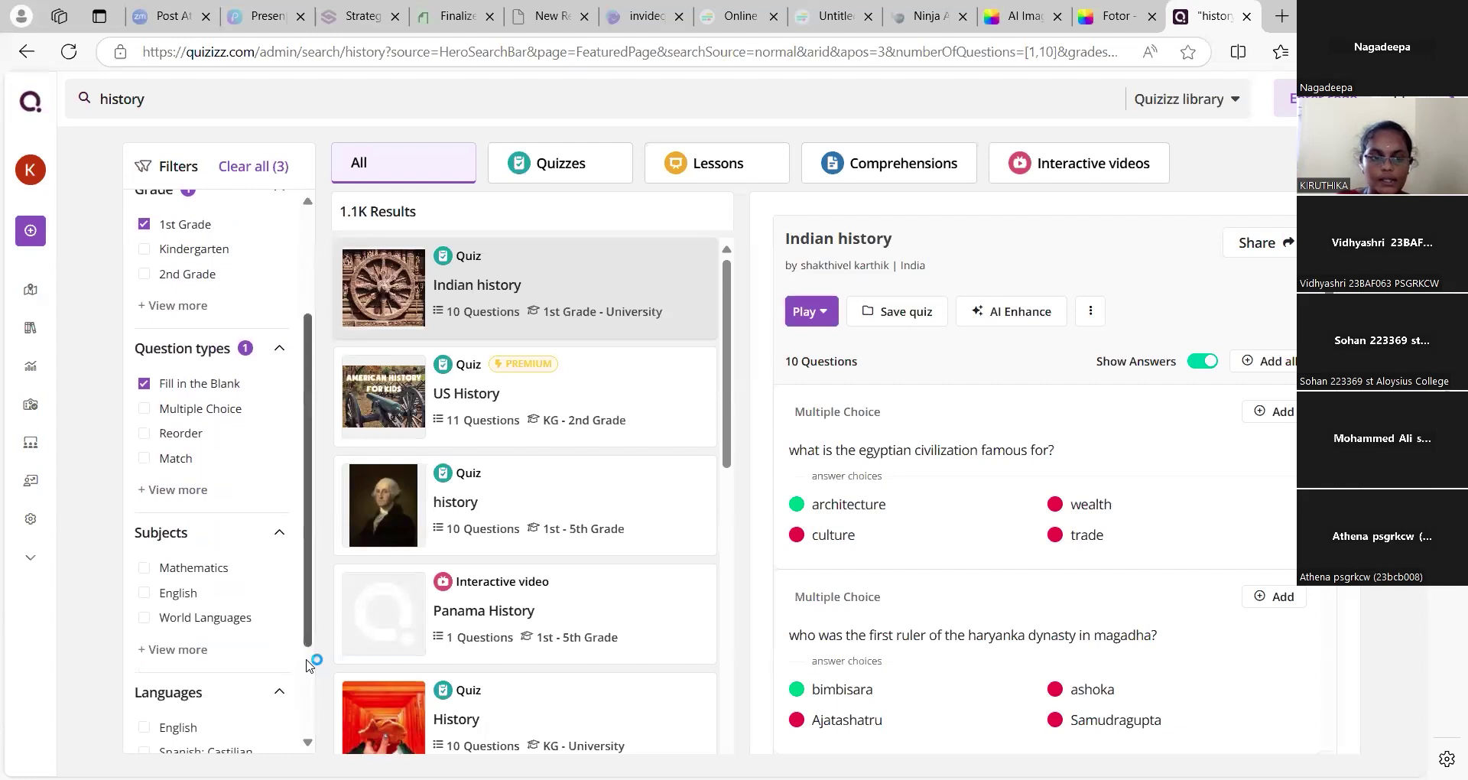
scroll(309, 645, down, 2)
click(280, 735)
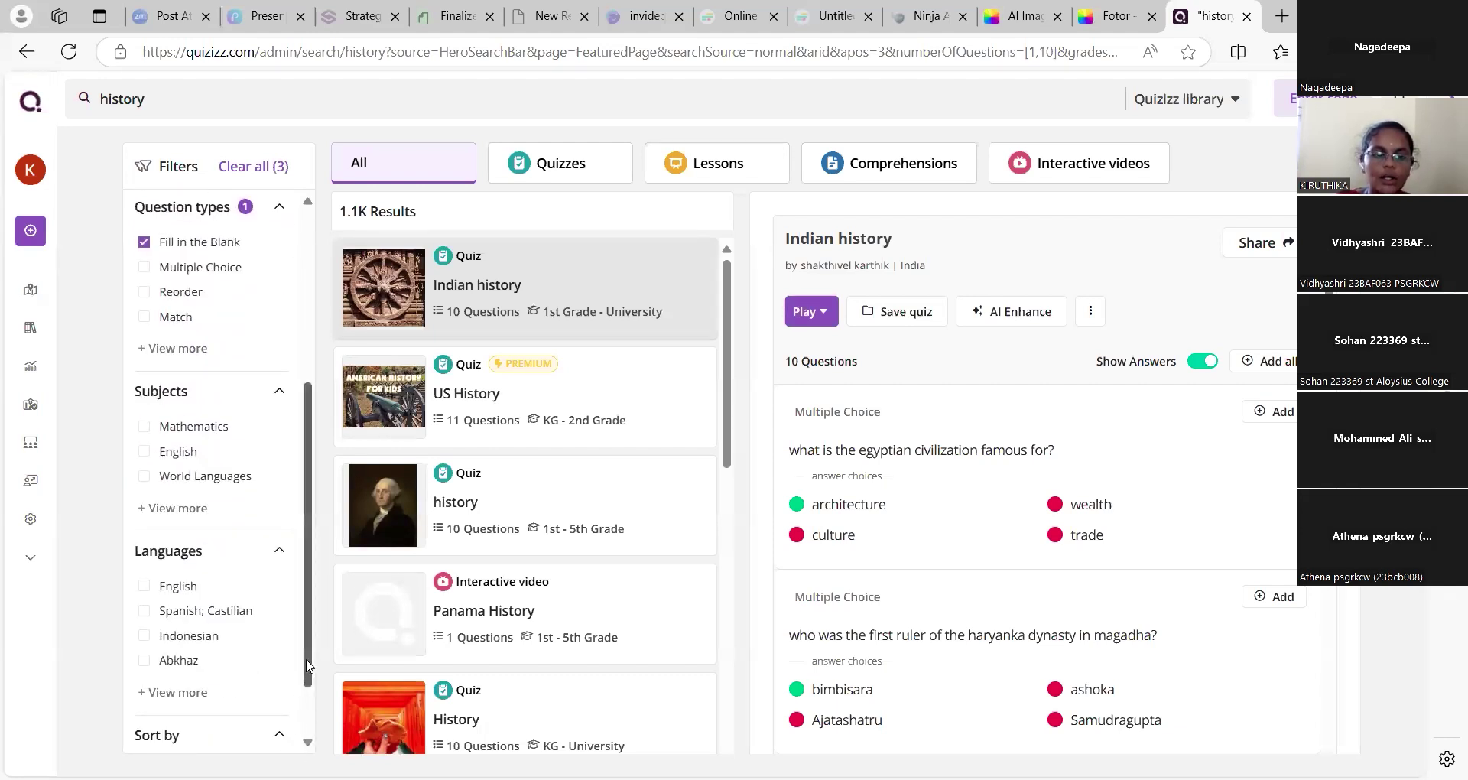
scroll(306, 711, down, 1)
scroll(302, 545, up, 1)
scroll(302, 545, up, 5)
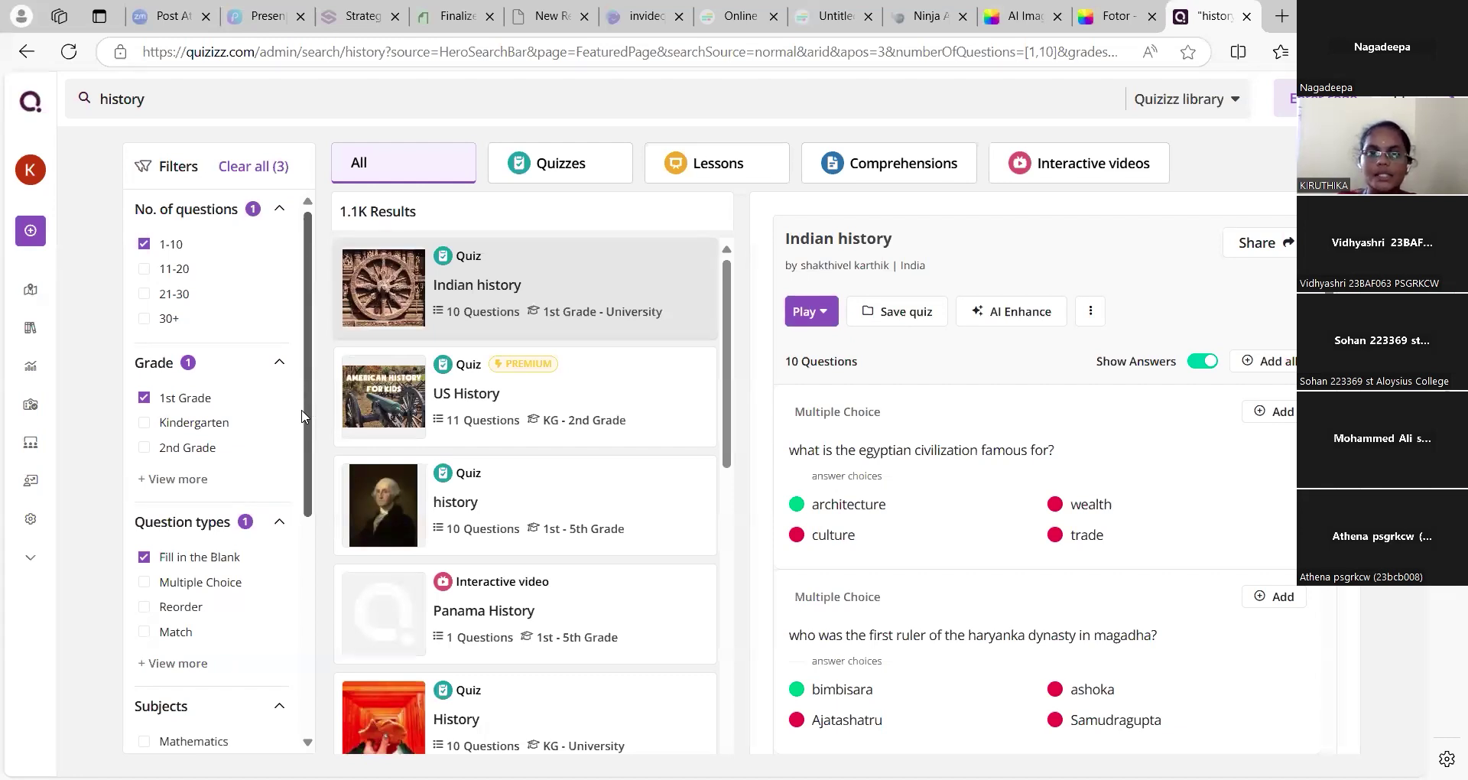
click(656, 356)
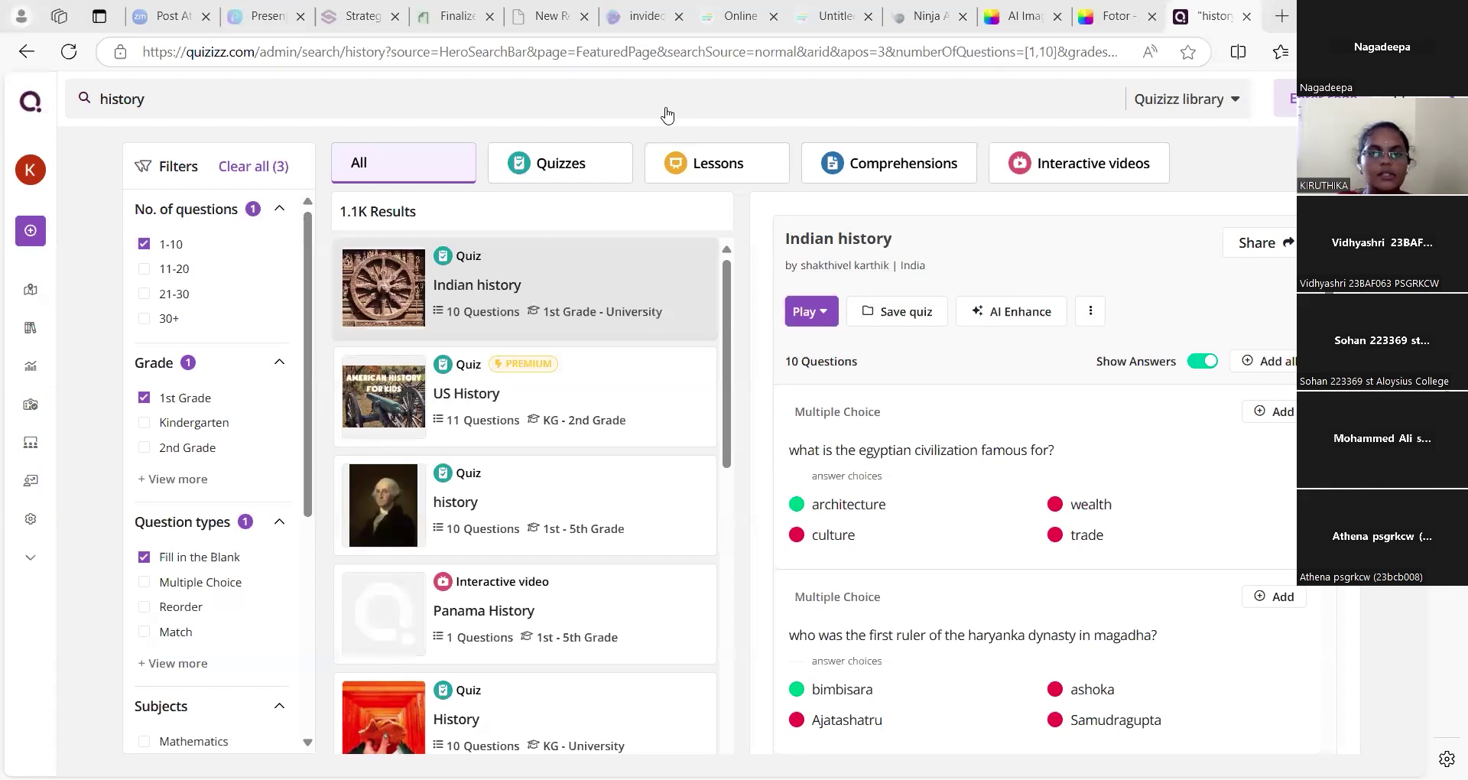
key(alt+Tab)
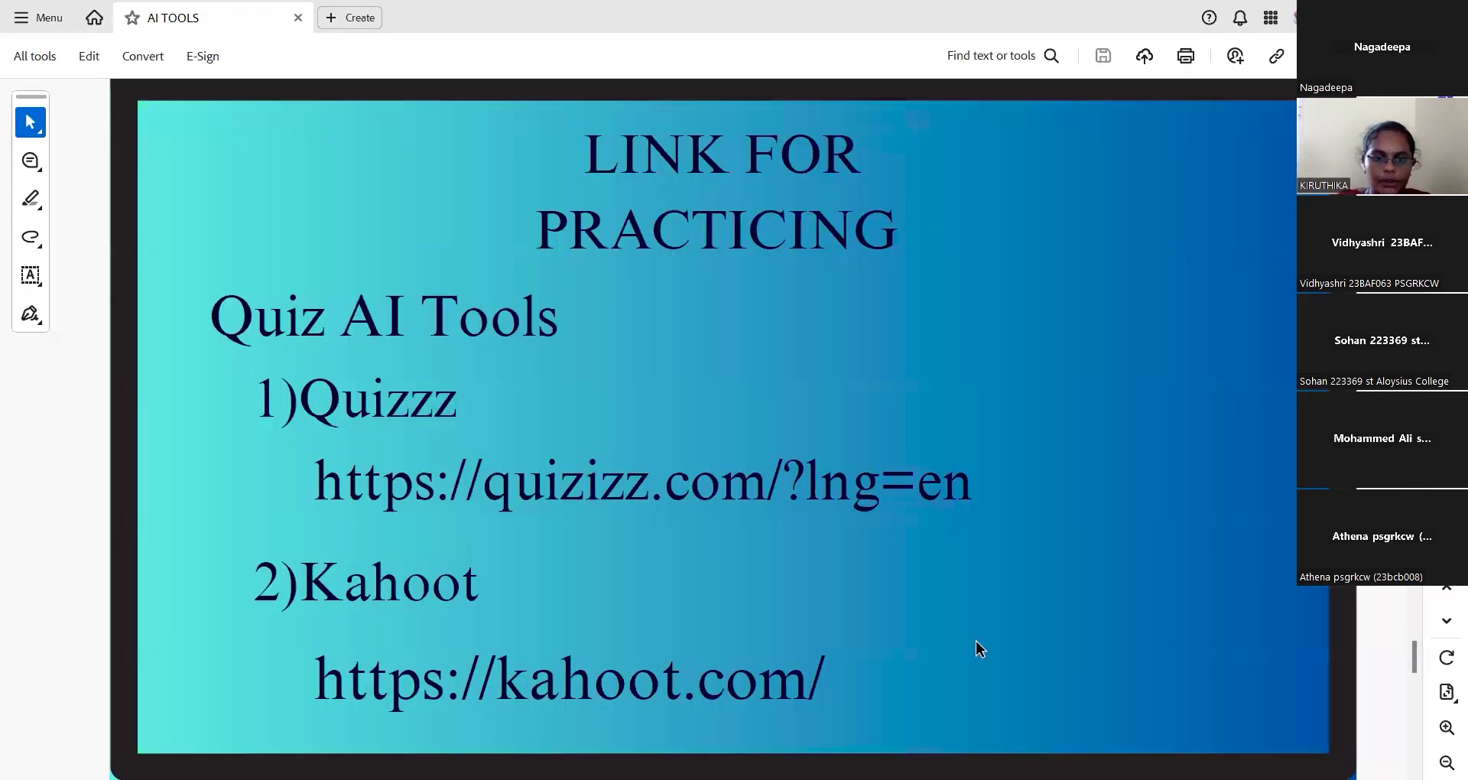
click(736, 686)
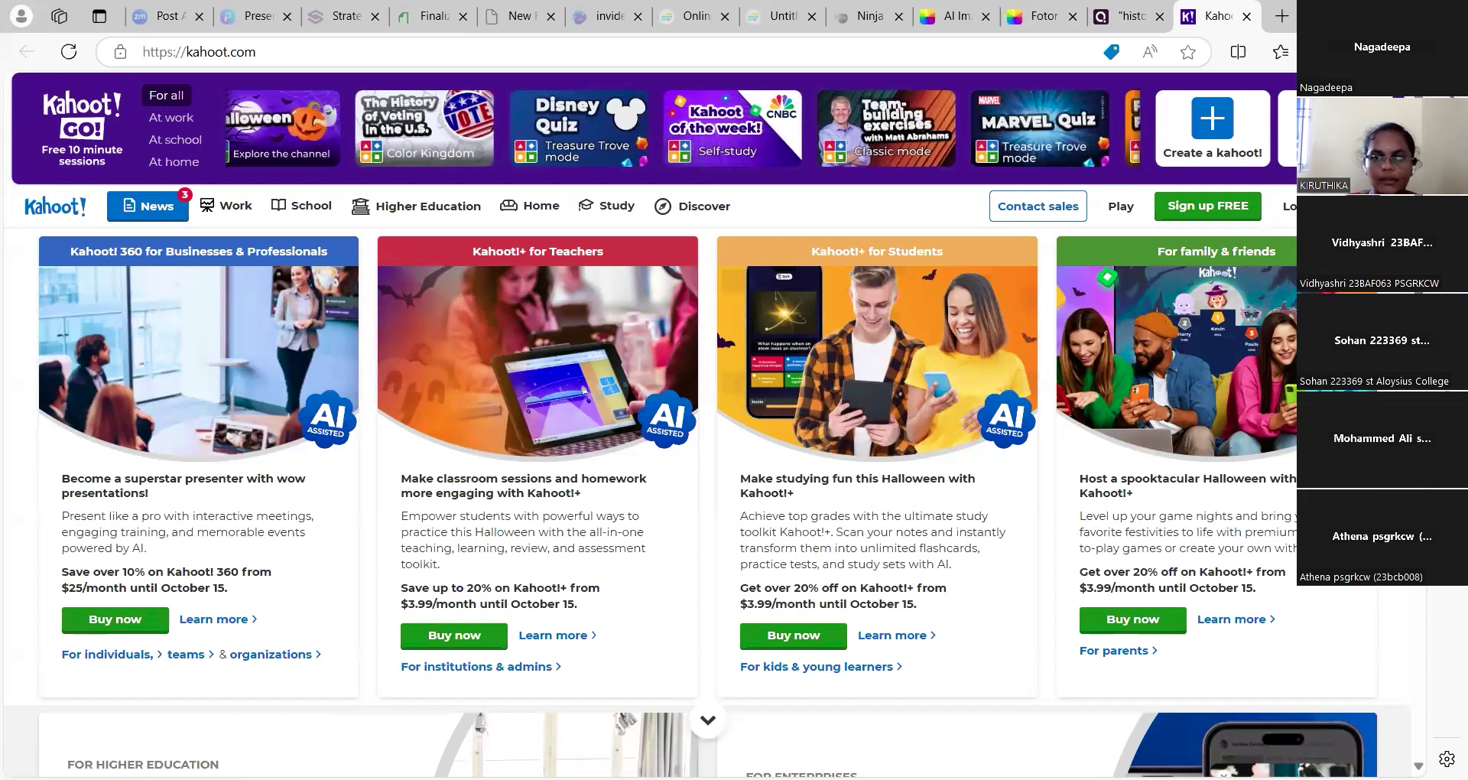
Scroll the Kahoot homepage and choose Create a kahoot! from the top banner
scroll(708, 425, down, 9)
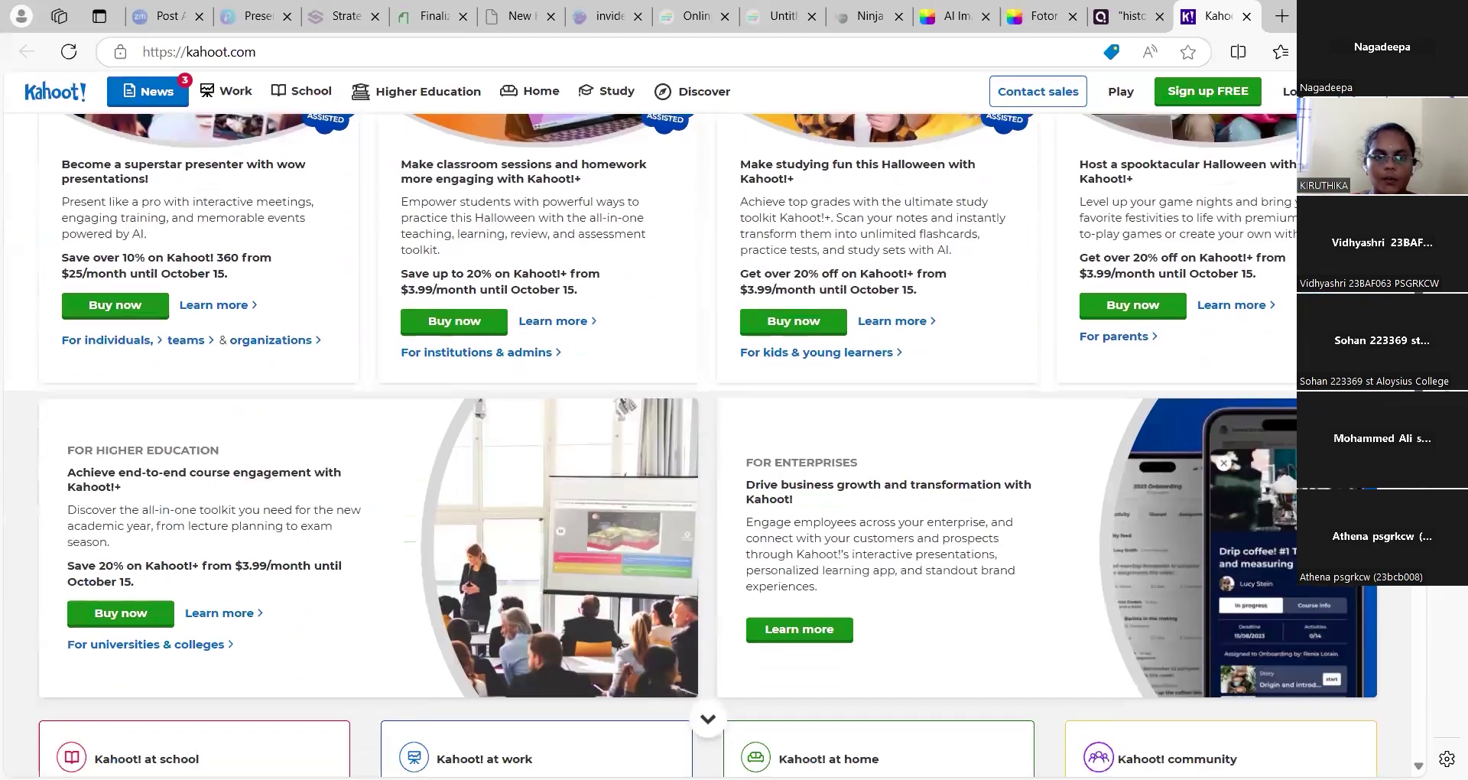
scroll(708, 719, up, 15)
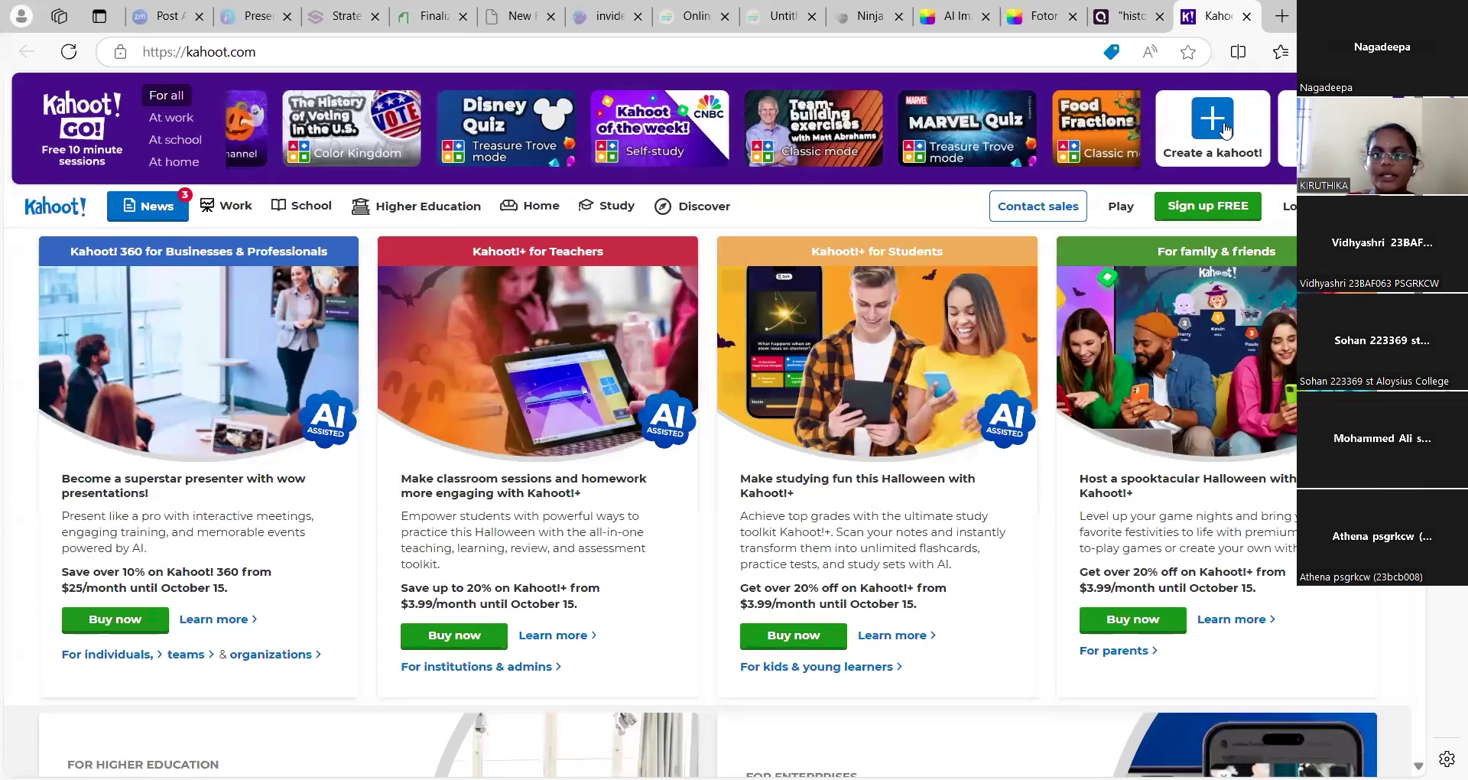
click(1195, 122)
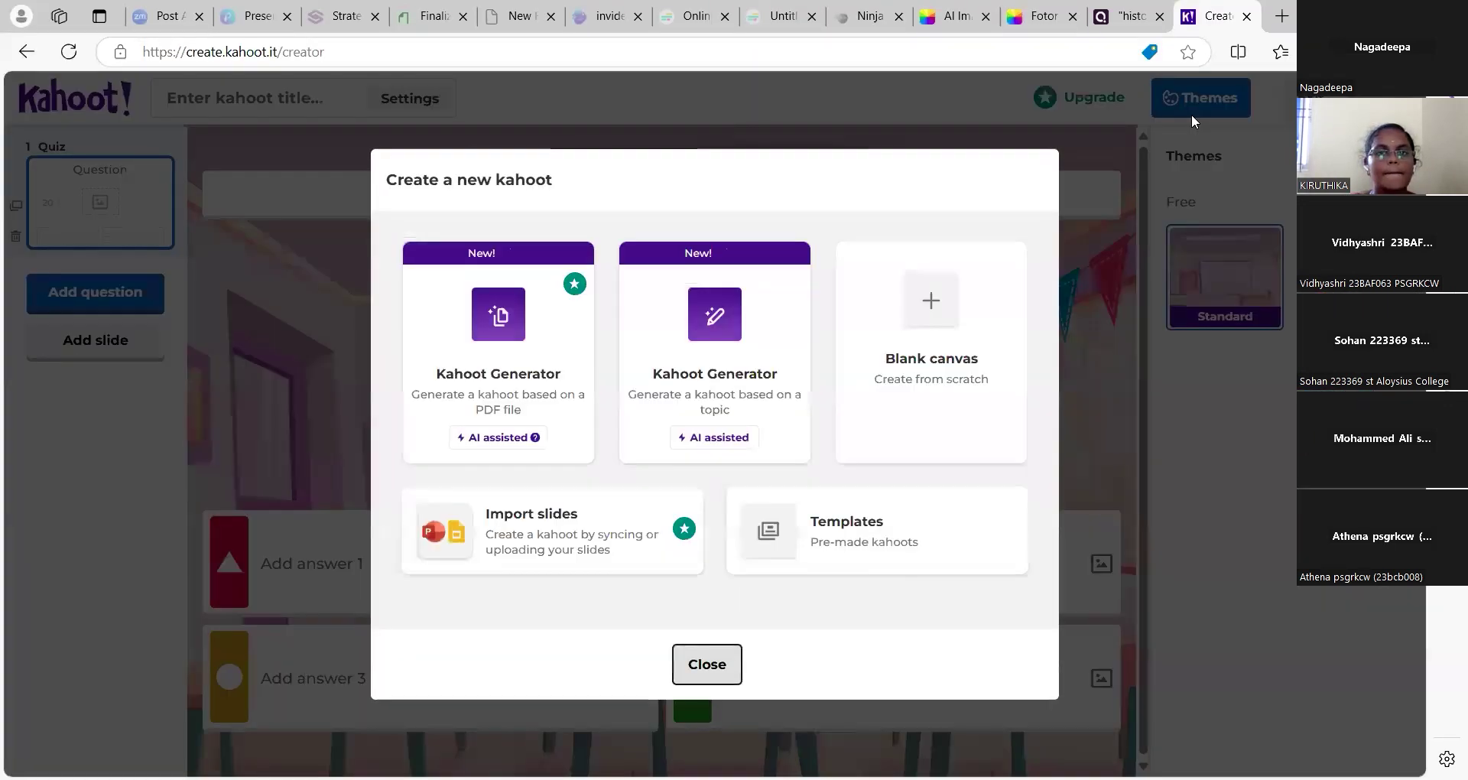
Ask the Kahoot AI generator for a quiz on the topic HISTORY and close the upgrade offer
click(732, 337)
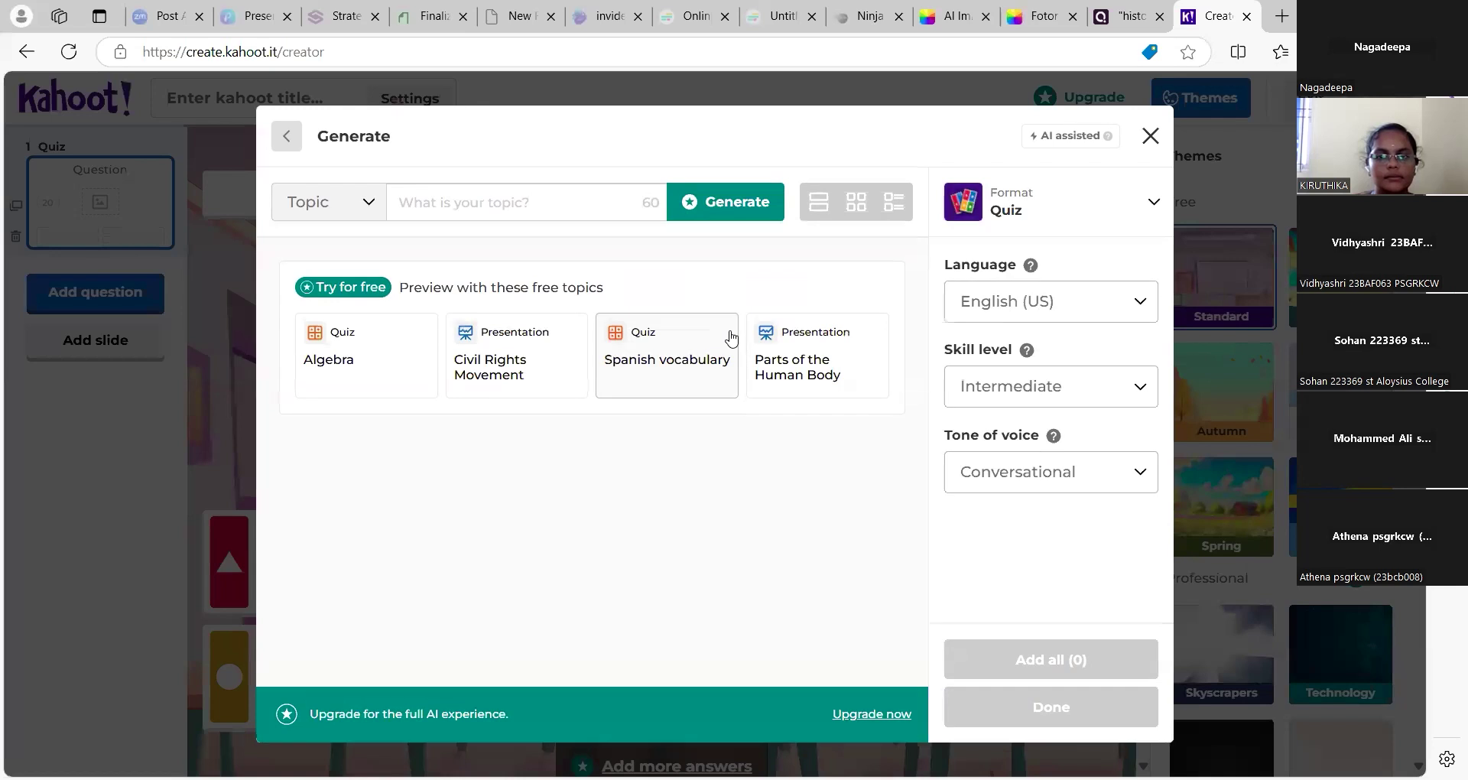
click(555, 194)
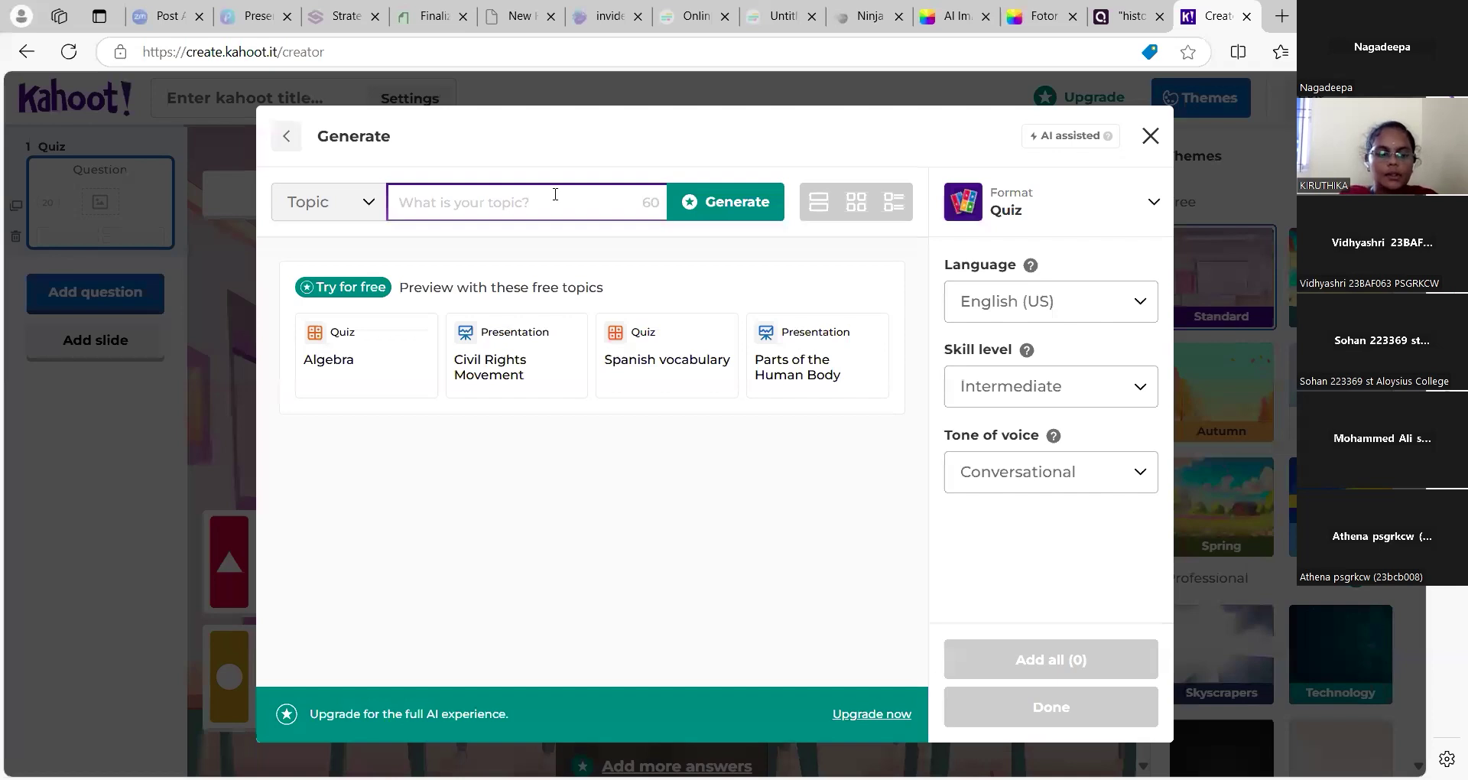
text(HIST)
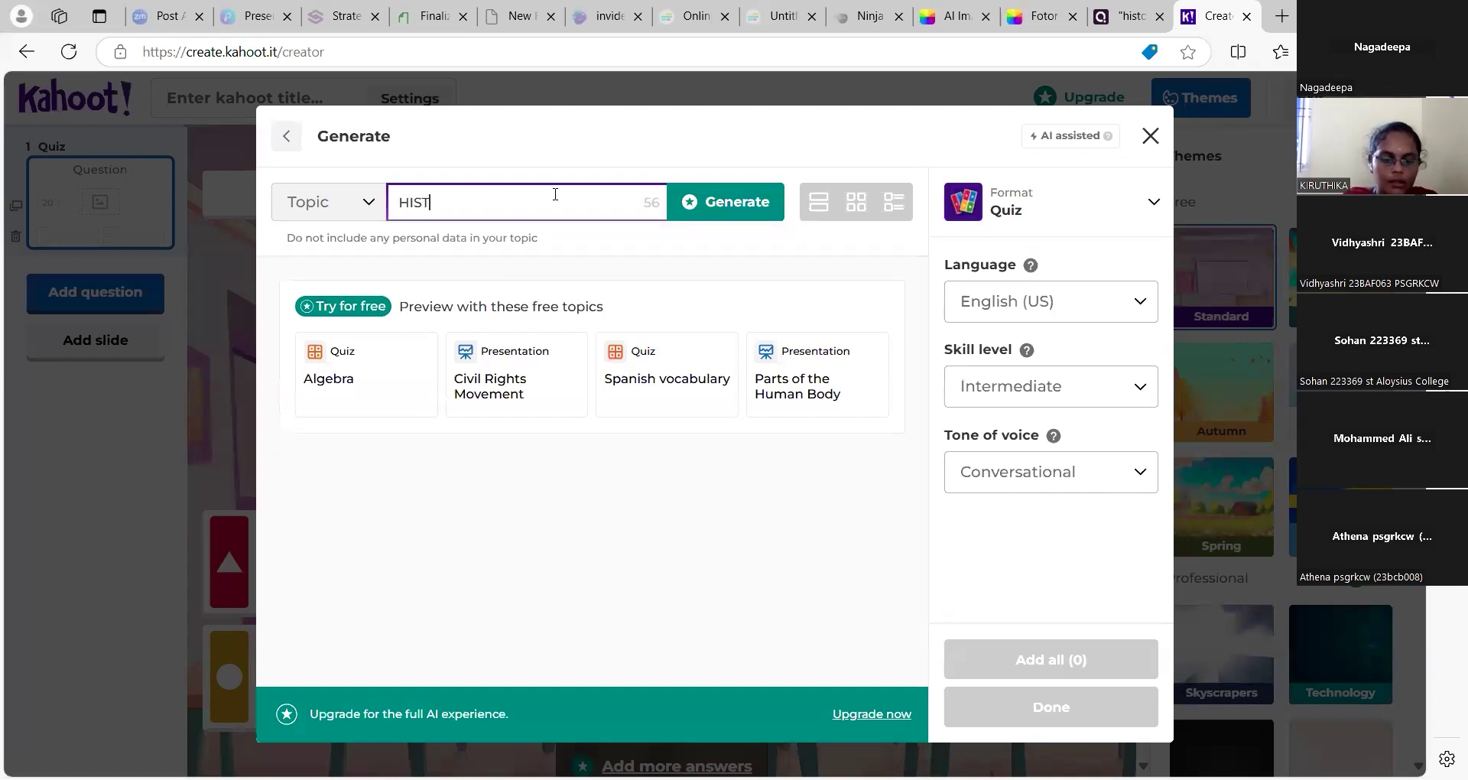
text(ORY)
key(Escape)
click(1210, 211)
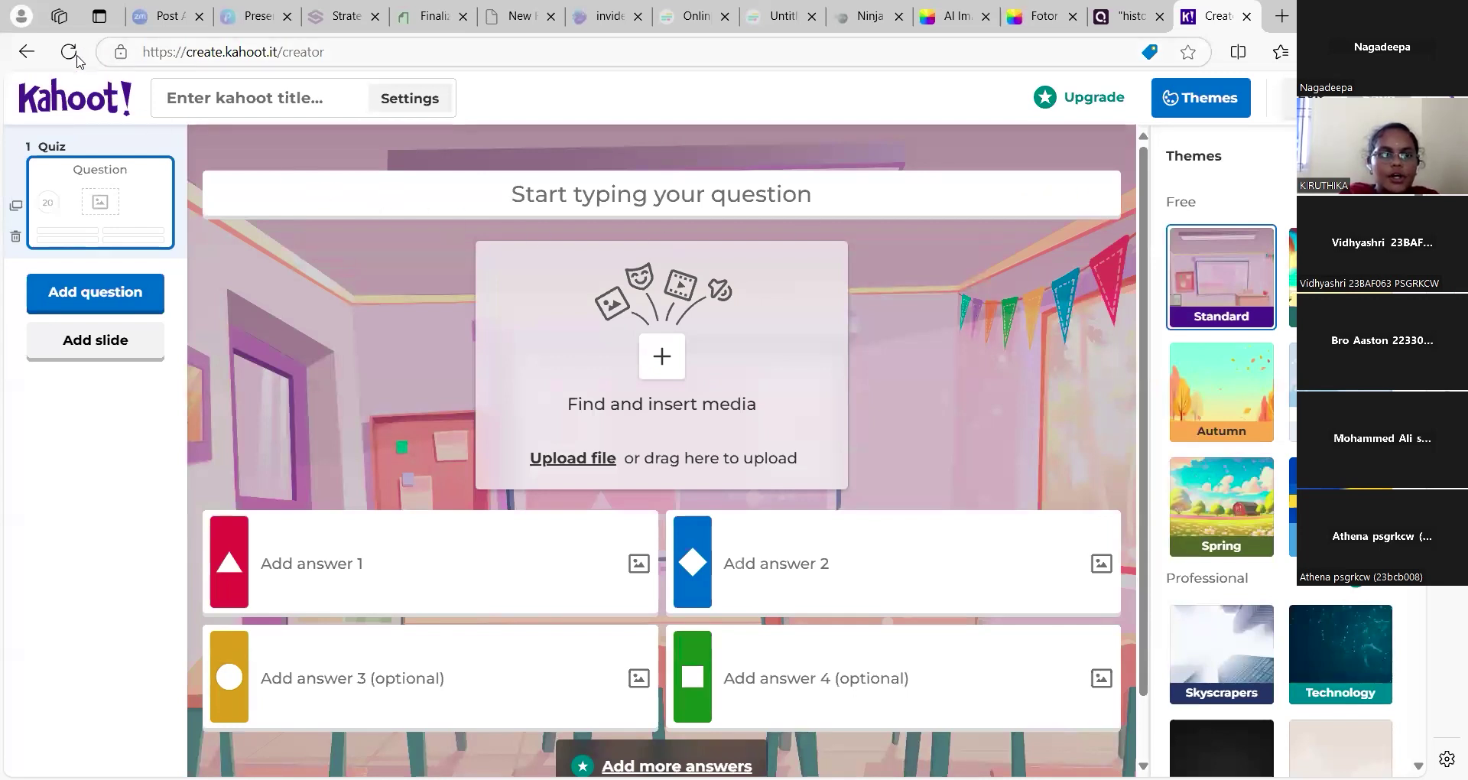
Return to the Kahoot homepage, then advance the Acrobat slides to the LINK FOR PRACTICING page
click(27, 51)
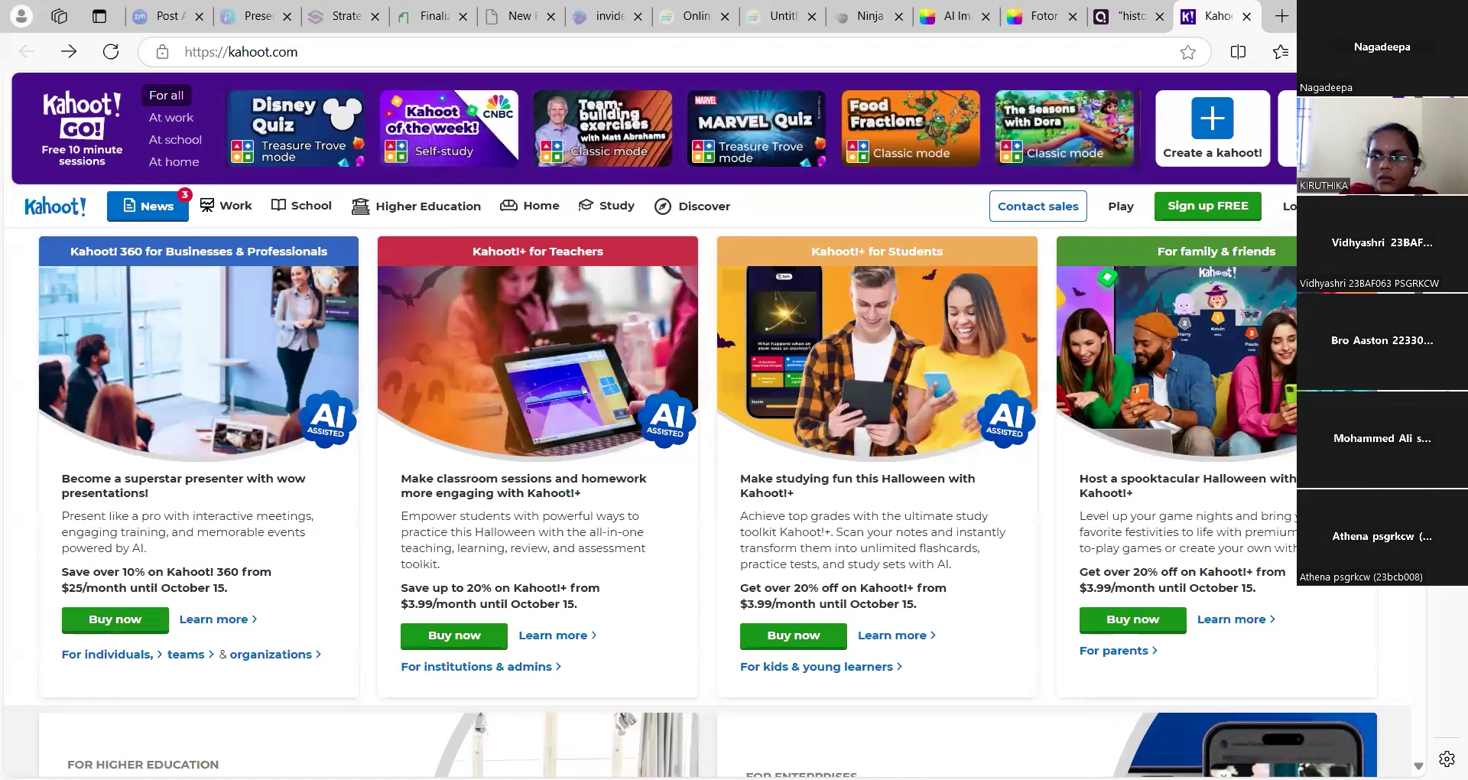
scroll(1259, 149, down, 5)
scroll(1260, 149, up, 5)
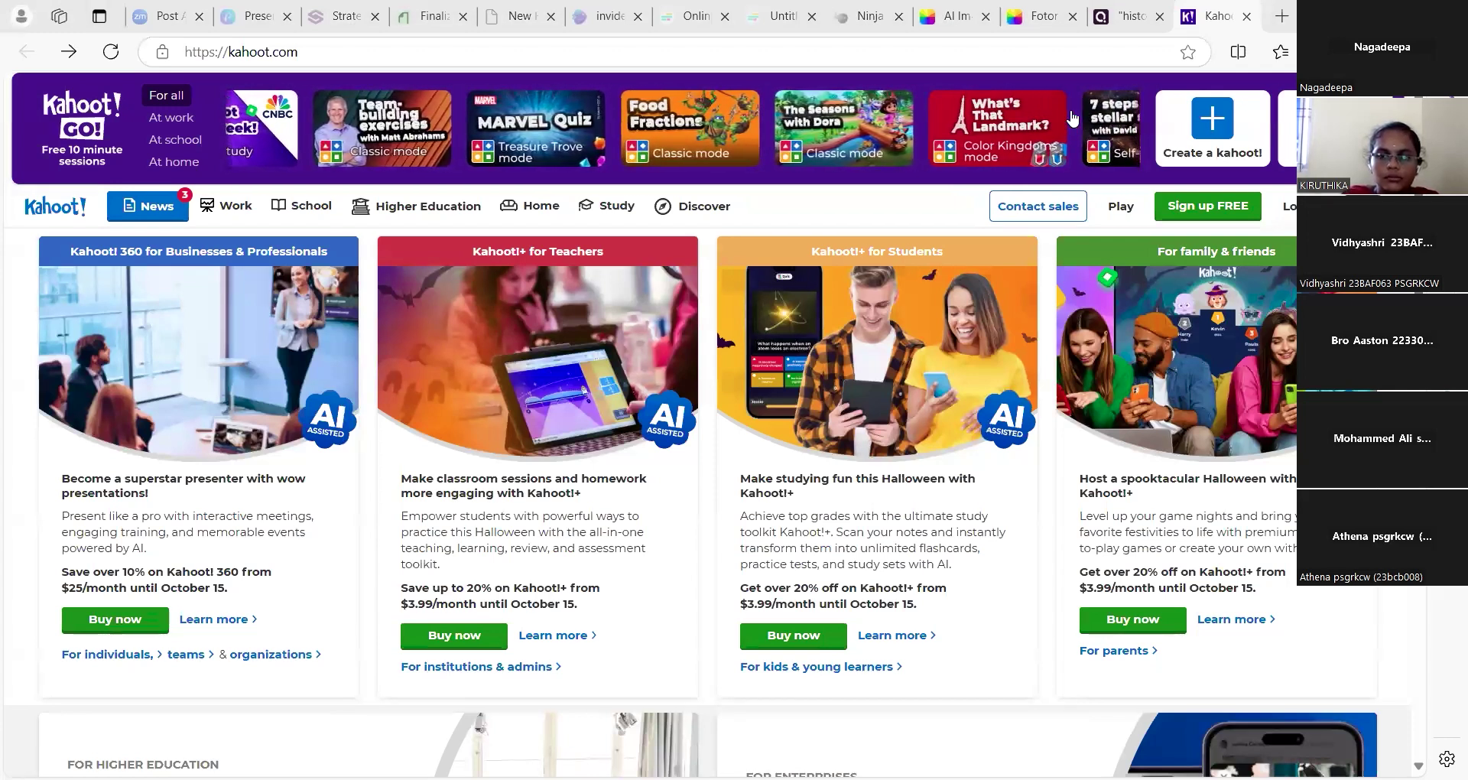
key(alt+Tab)
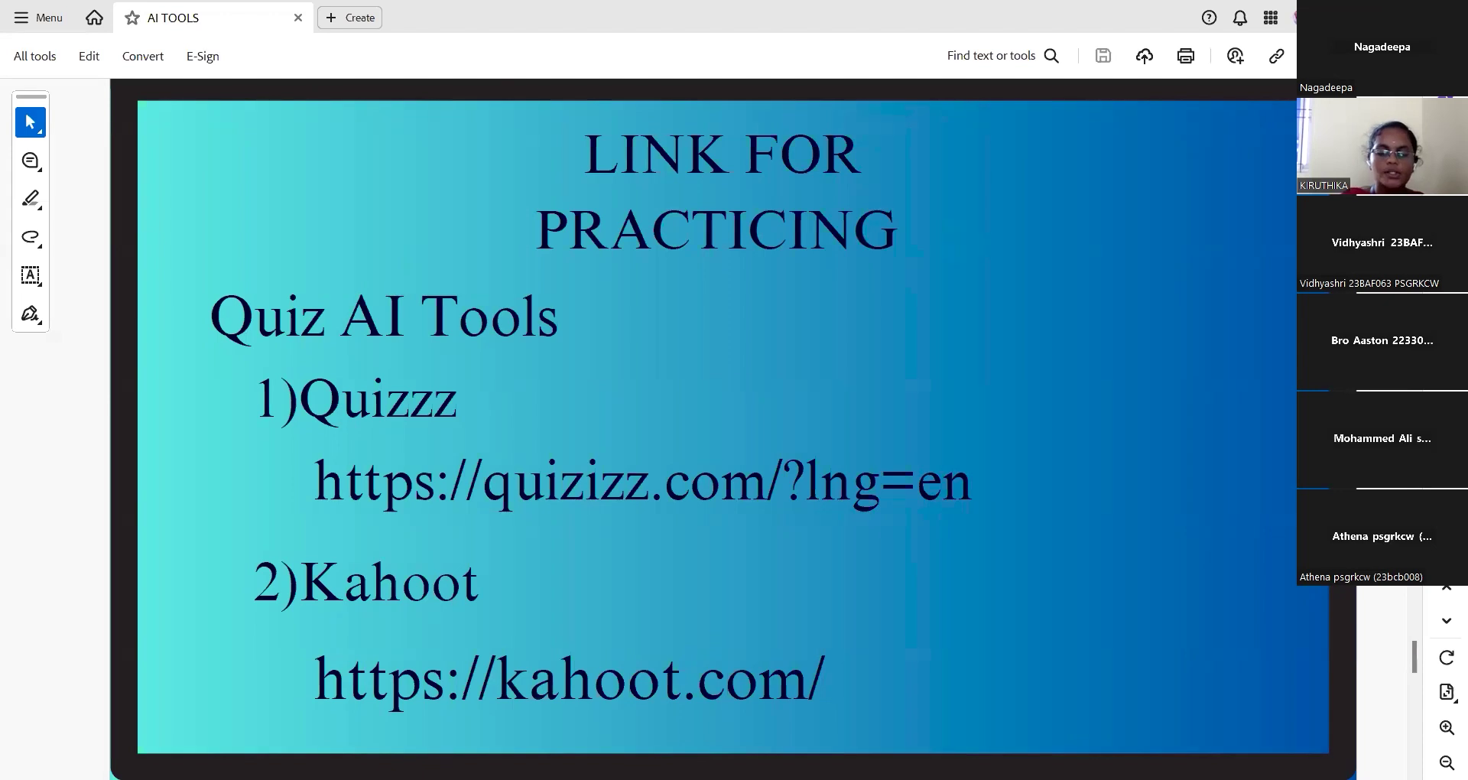
key(Page_Down)
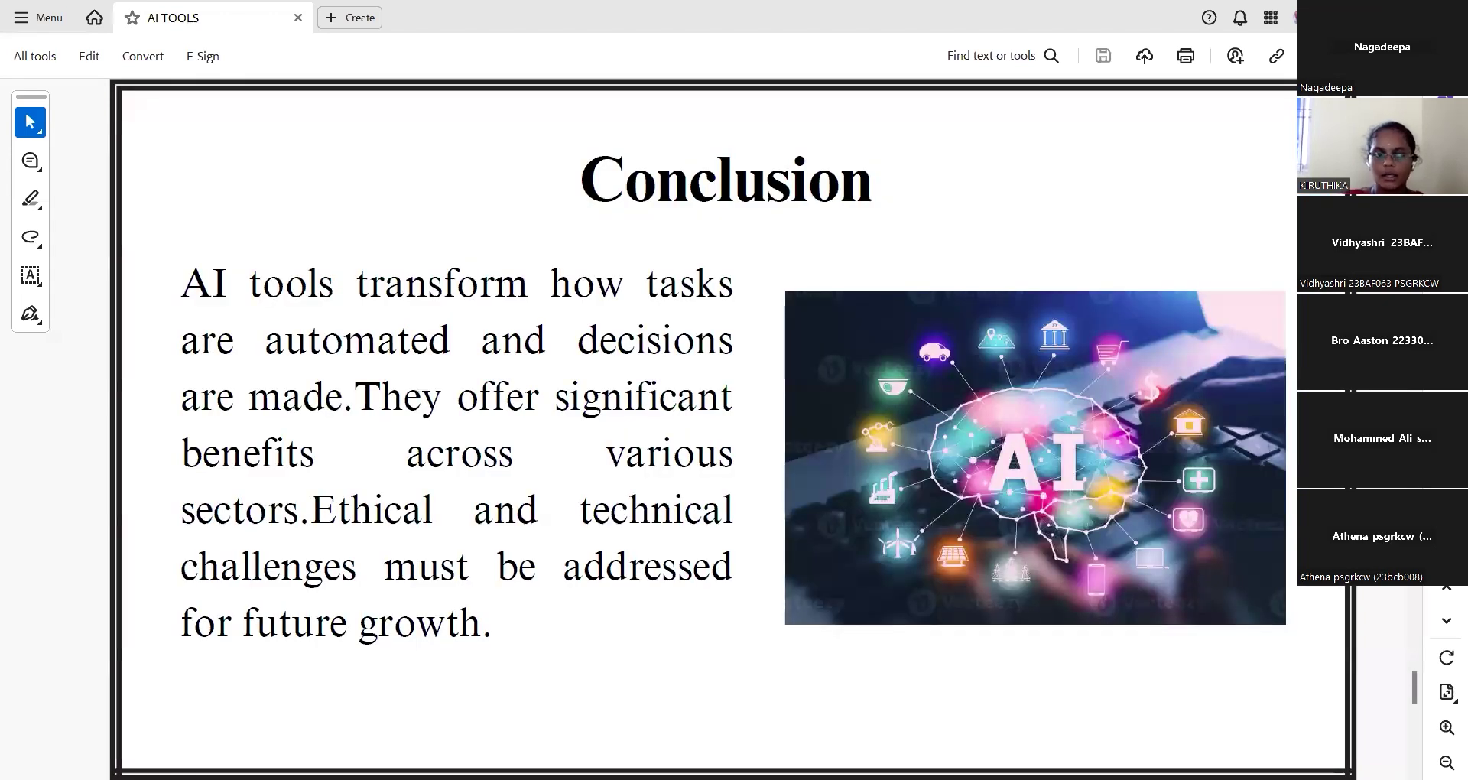